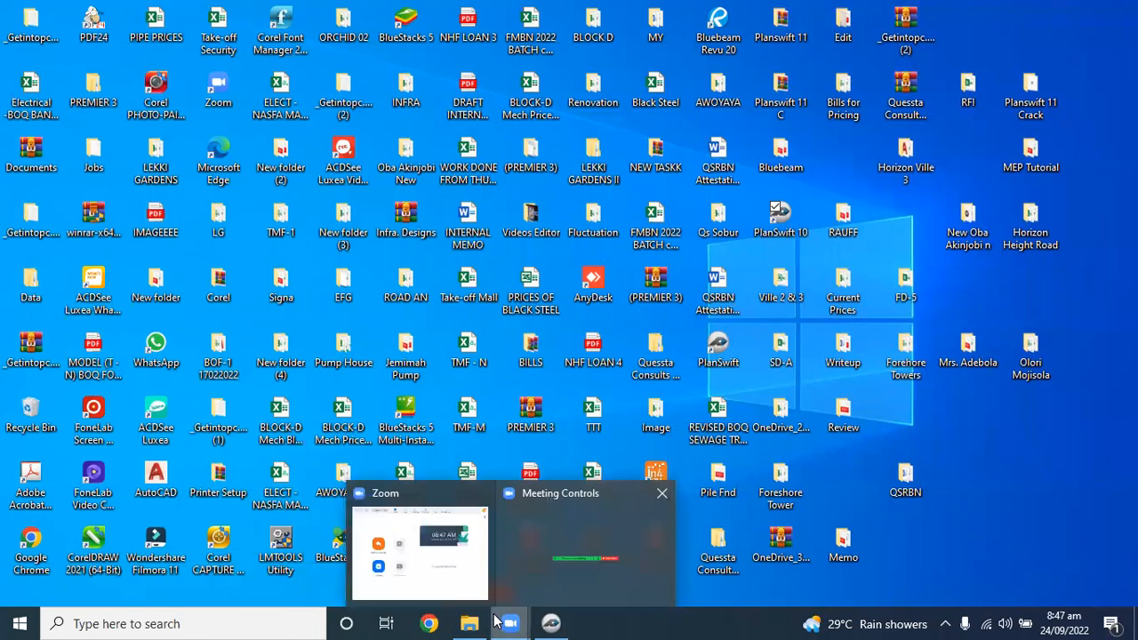
Step: Switch to PlanSwift and view the Road II-C takeoff on the Horizon Height road and drain layout page
{"action": "left_click", "coordinate": [551, 622]}
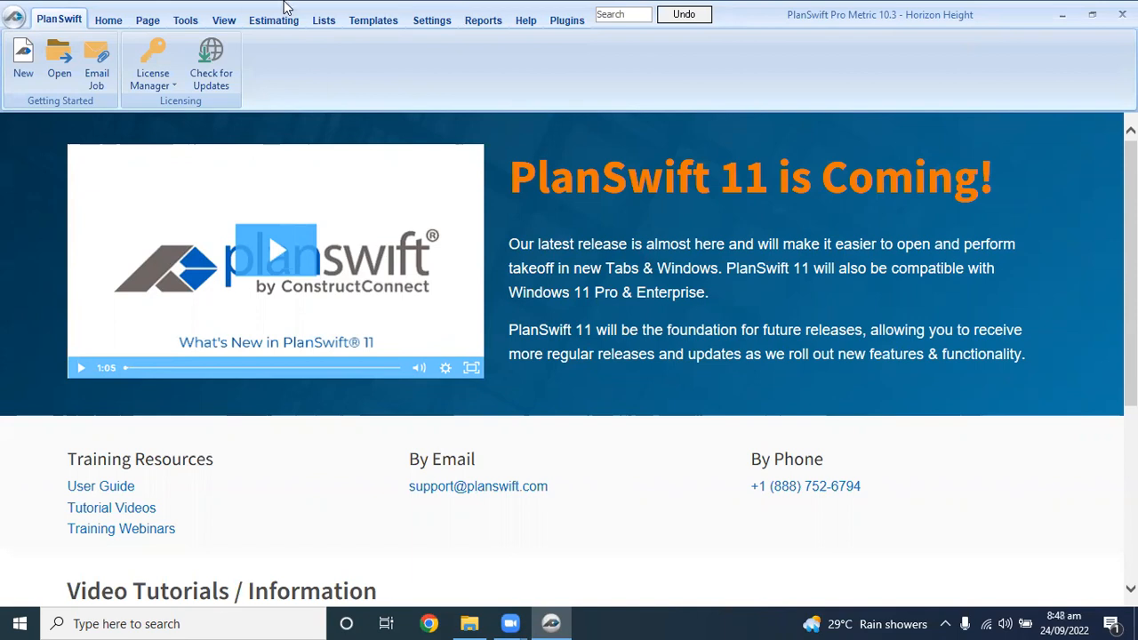
{"action": "left_click", "coordinate": [108, 19]}
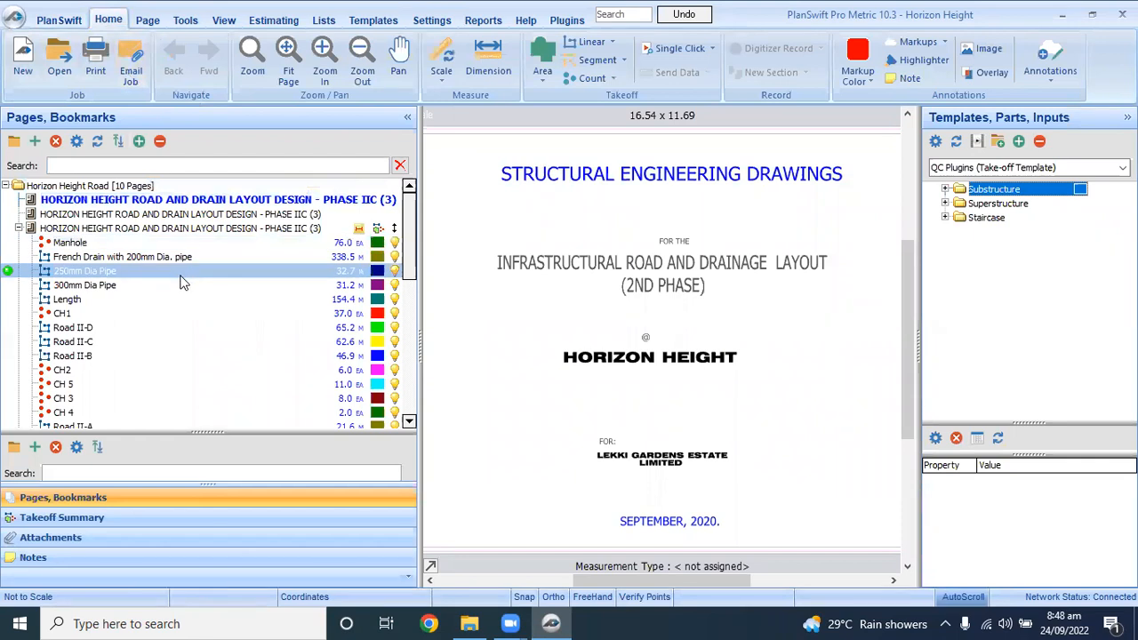
{"action": "left_click", "coordinate": [91, 343]}
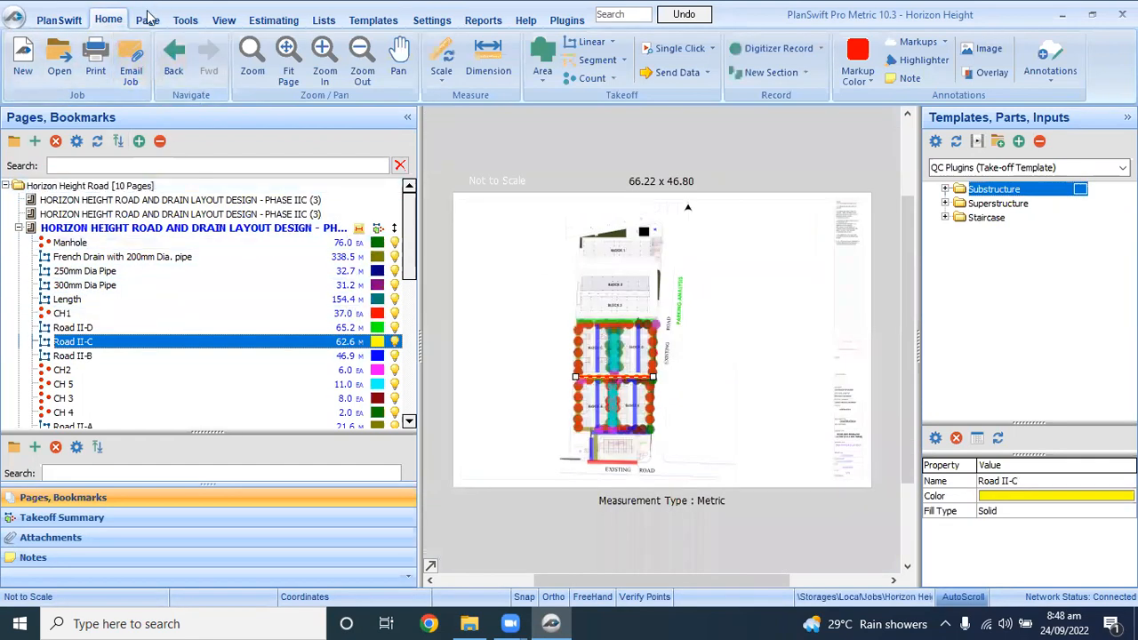
{"action": "left_click", "coordinate": [145, 19]}
{"action": "left_click", "coordinate": [185, 20]}
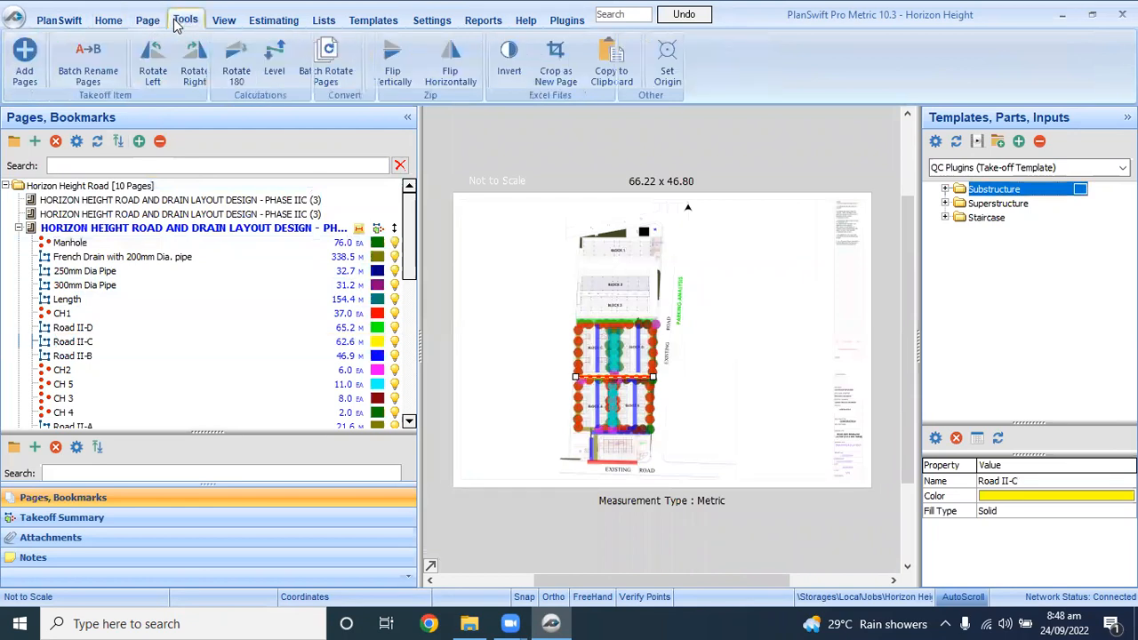
Step: Review the list of locally saved jobs without opening any of them
{"action": "left_click", "coordinate": [61, 25]}
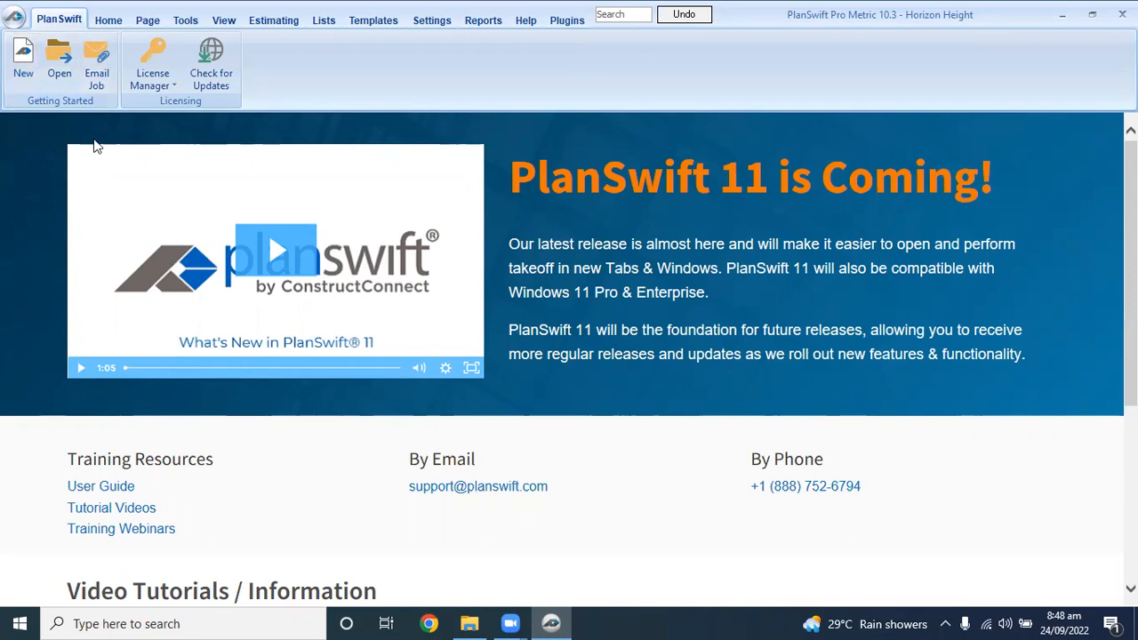
{"action": "left_click", "coordinate": [64, 54]}
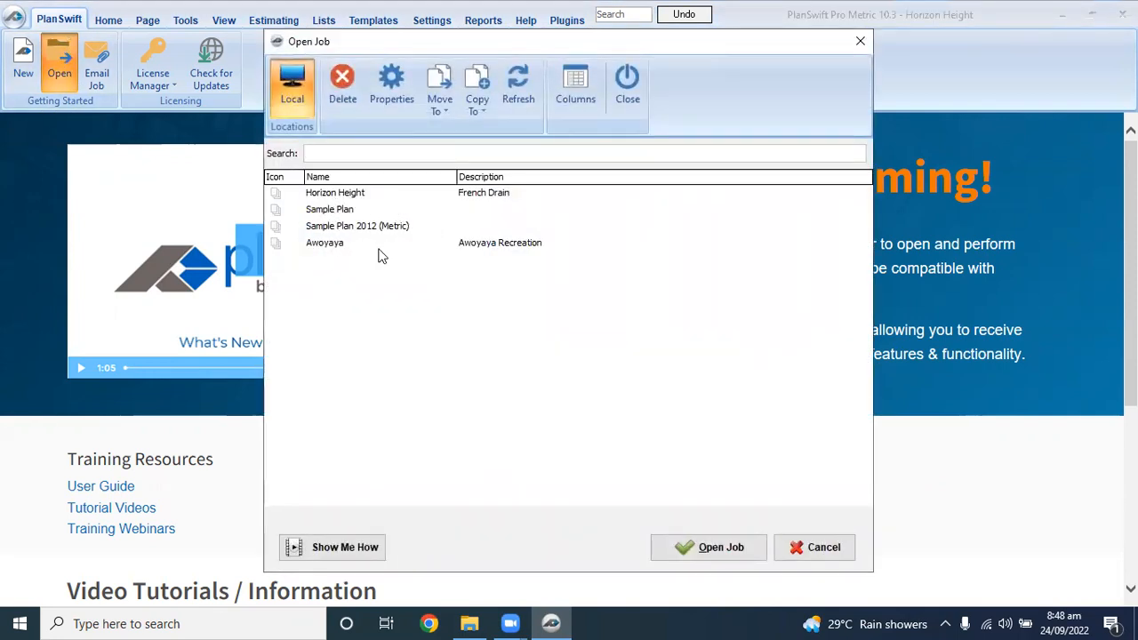
{"action": "left_click", "coordinate": [860, 41]}
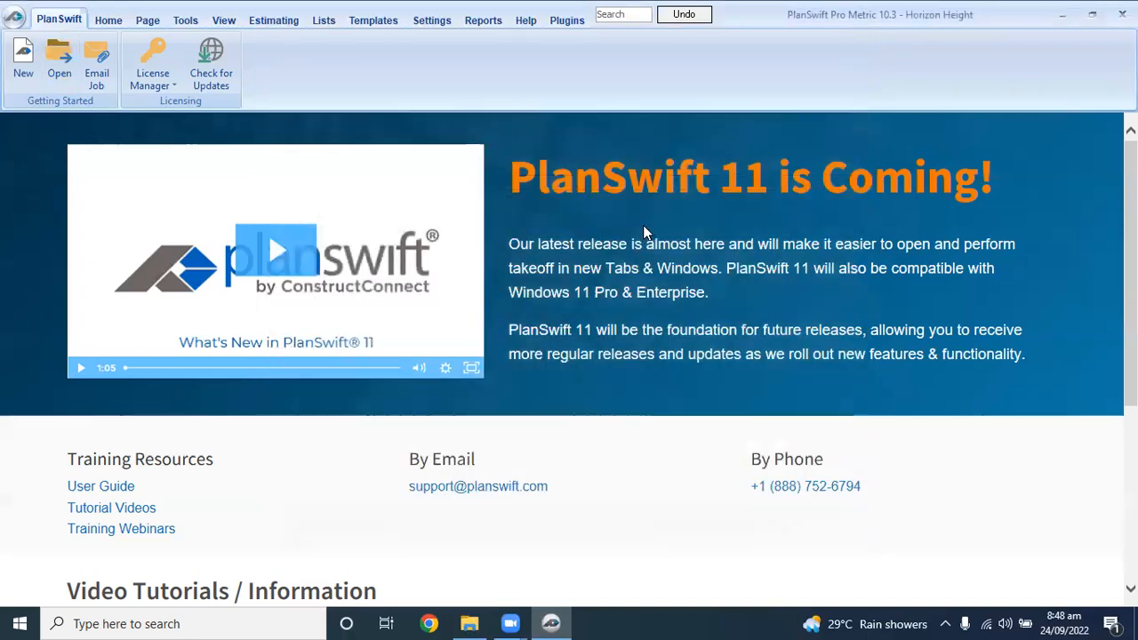
Step: Start a new job named "Beginners" with the description "Planswift Tutorial for Beginners"
{"action": "left_click", "coordinate": [24, 67]}
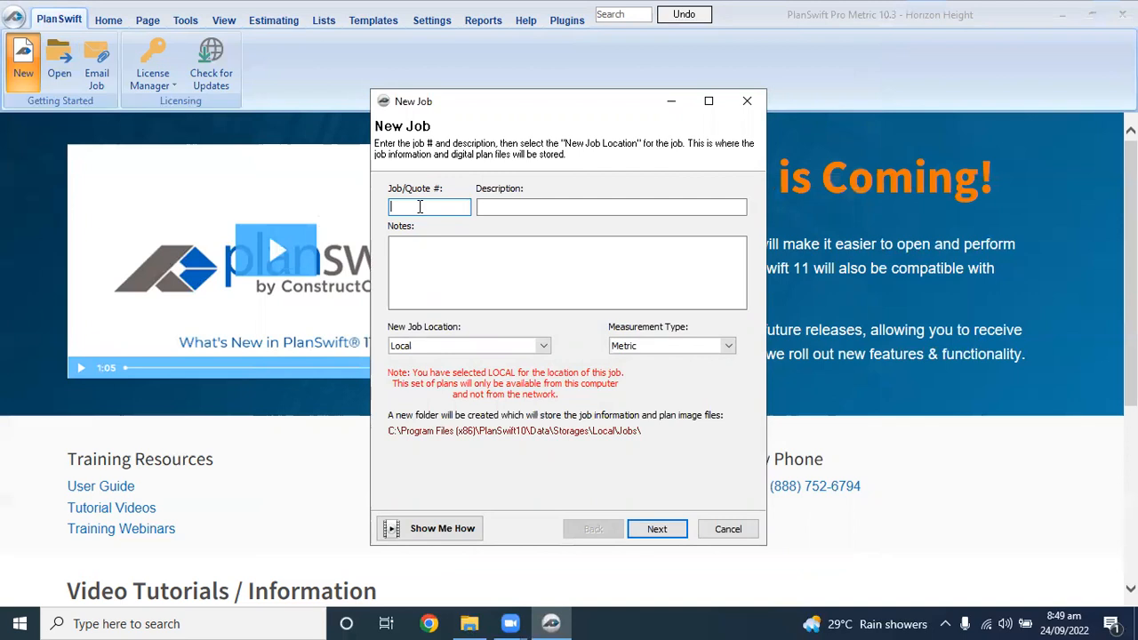
{"action": "type", "text": "Beginners"}
{"action": "left_click", "coordinate": [498, 208]}
{"action": "type", "text": "Planswift Tutorial for Beginn"}
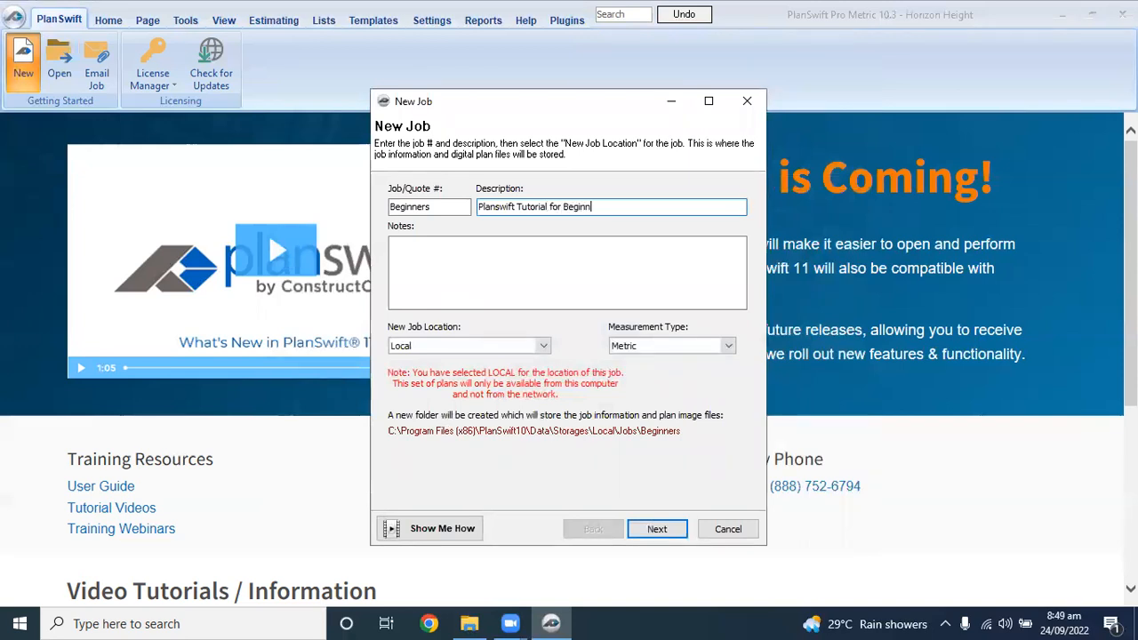
{"action": "type", "text": "er"}
{"action": "key", "text": "BackSpace"}
{"action": "key", "text": "BackSpace"}
{"action": "key", "text": "BackSpace"}
{"action": "type", "text": "ners"}
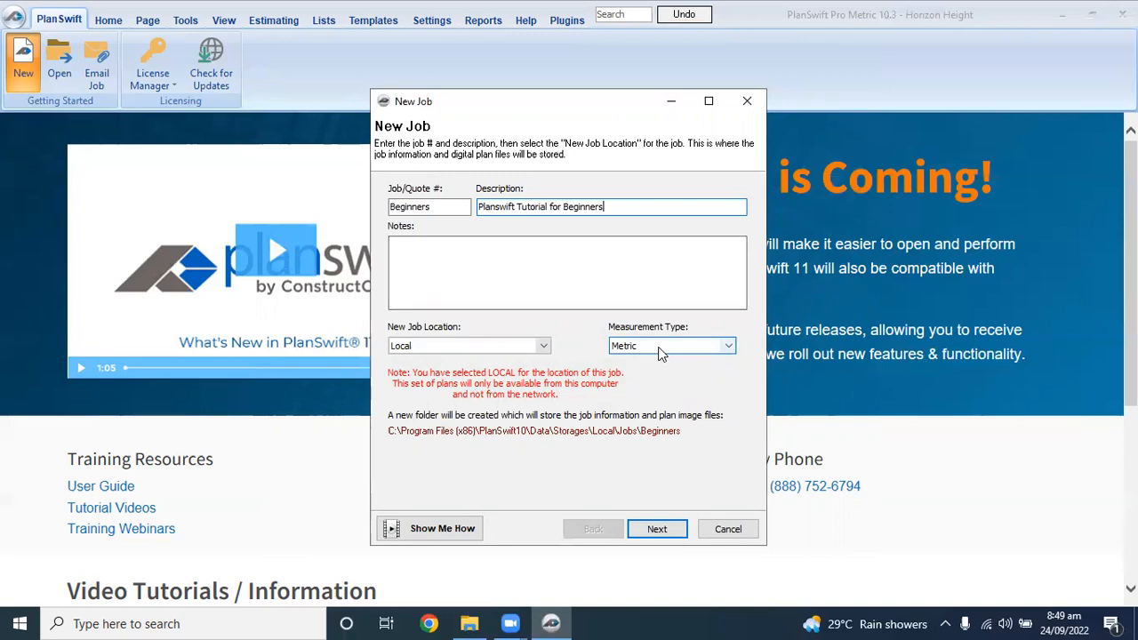
Step: Set the new job's measurement type to Metric and proceed to the image file selection
{"action": "left_click", "coordinate": [729, 346]}
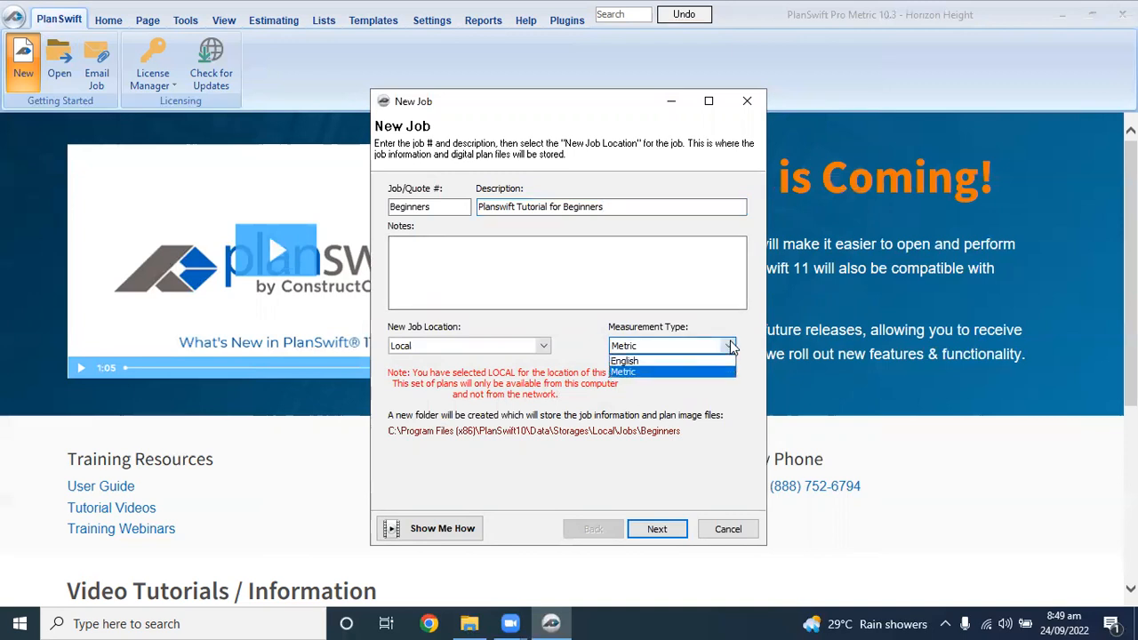
{"action": "left_click", "coordinate": [634, 374]}
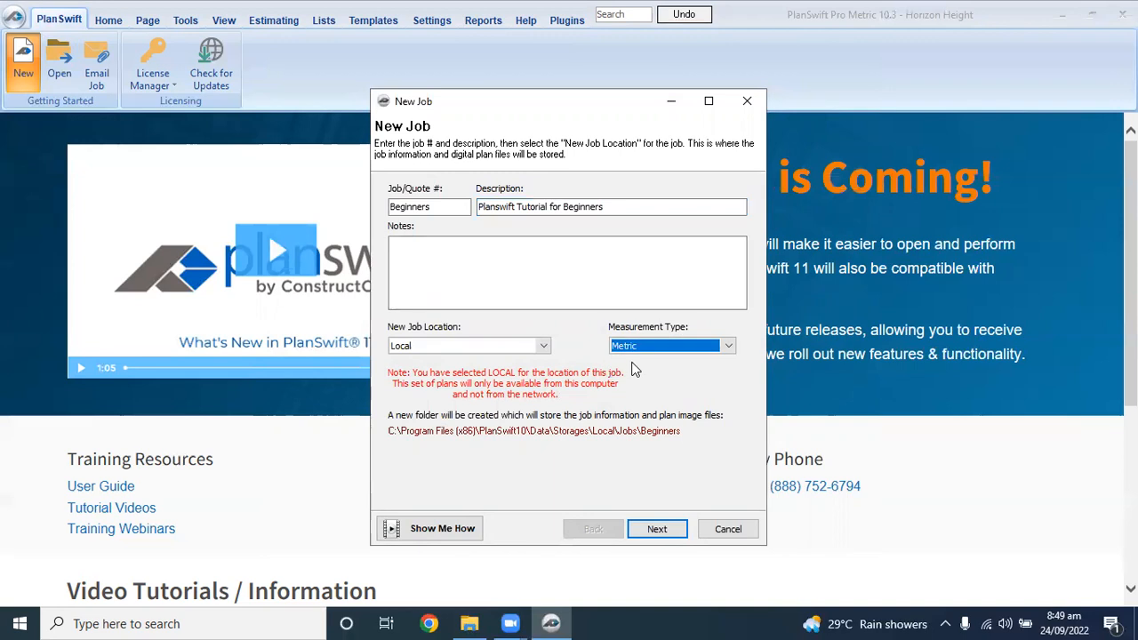
{"action": "left_click", "coordinate": [656, 530]}
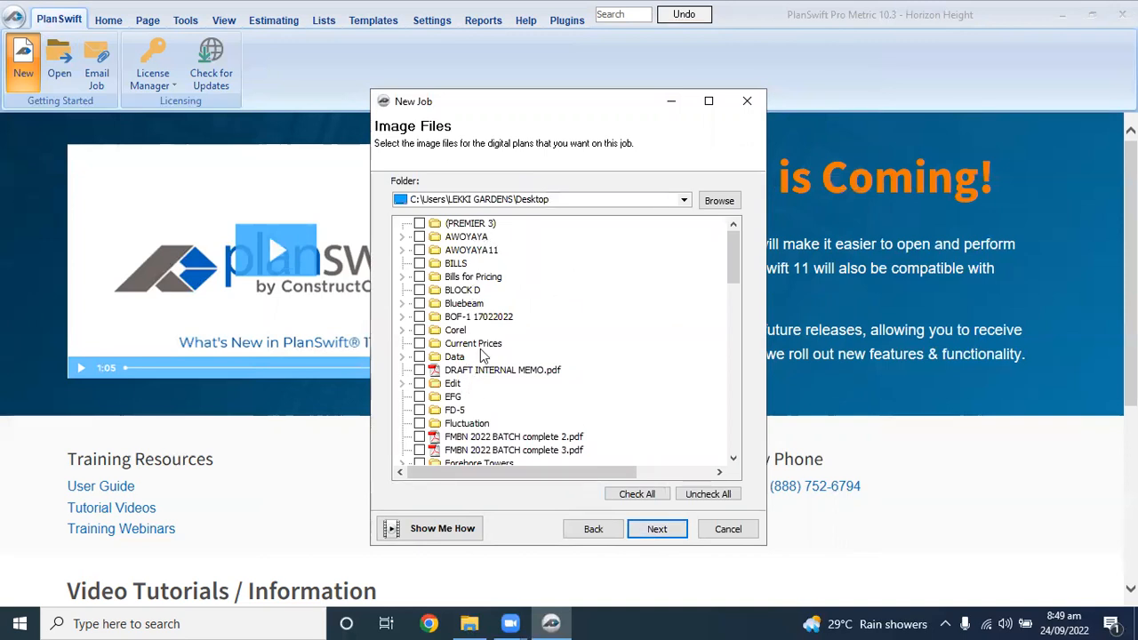
Step: Find the Review folder among the Desktop folders offered as plan image sources and expand it
{"action": "scroll", "coordinate": [481, 356], "scroll_direction": "down", "scroll_amount": 4}
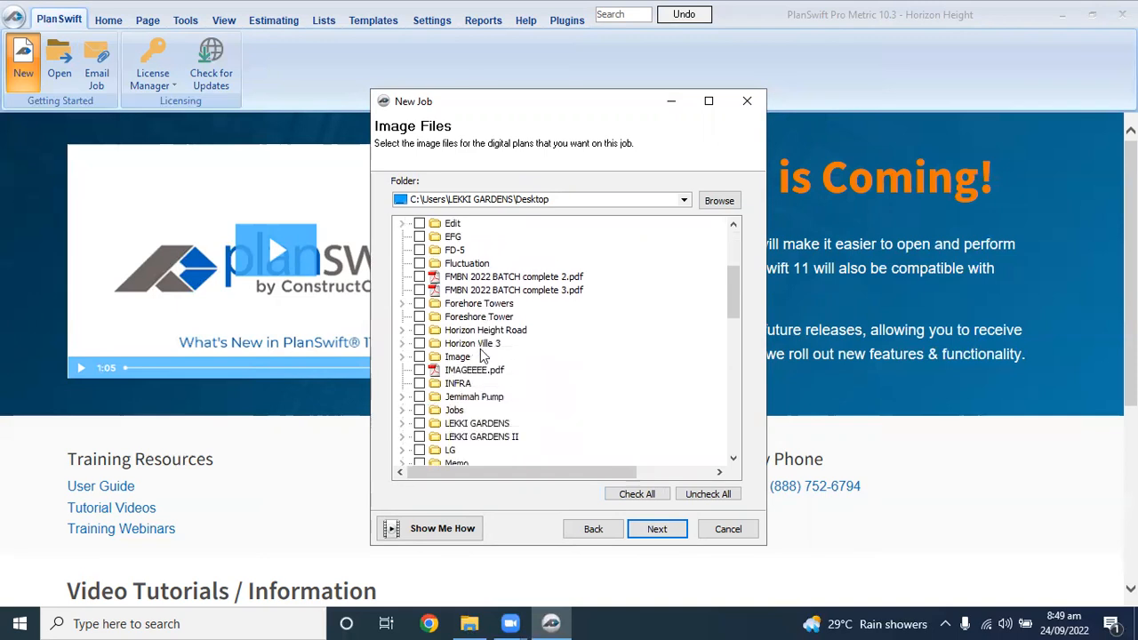
{"action": "scroll", "coordinate": [481, 355], "scroll_direction": "down", "scroll_amount": 2}
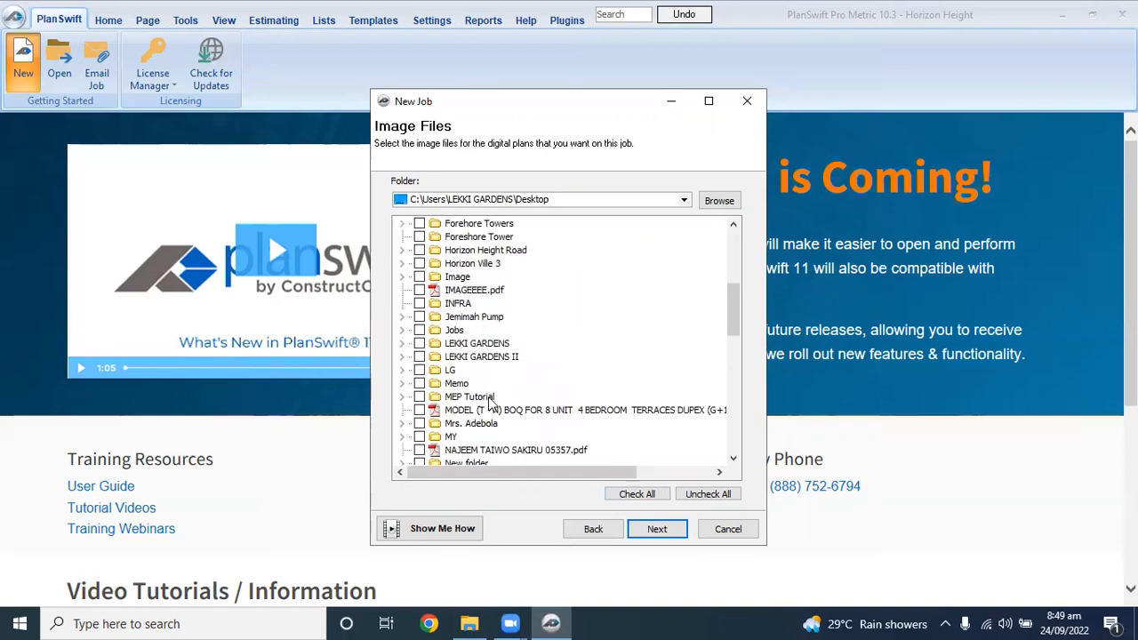
{"action": "scroll", "coordinate": [480, 407], "scroll_direction": "down", "scroll_amount": 2}
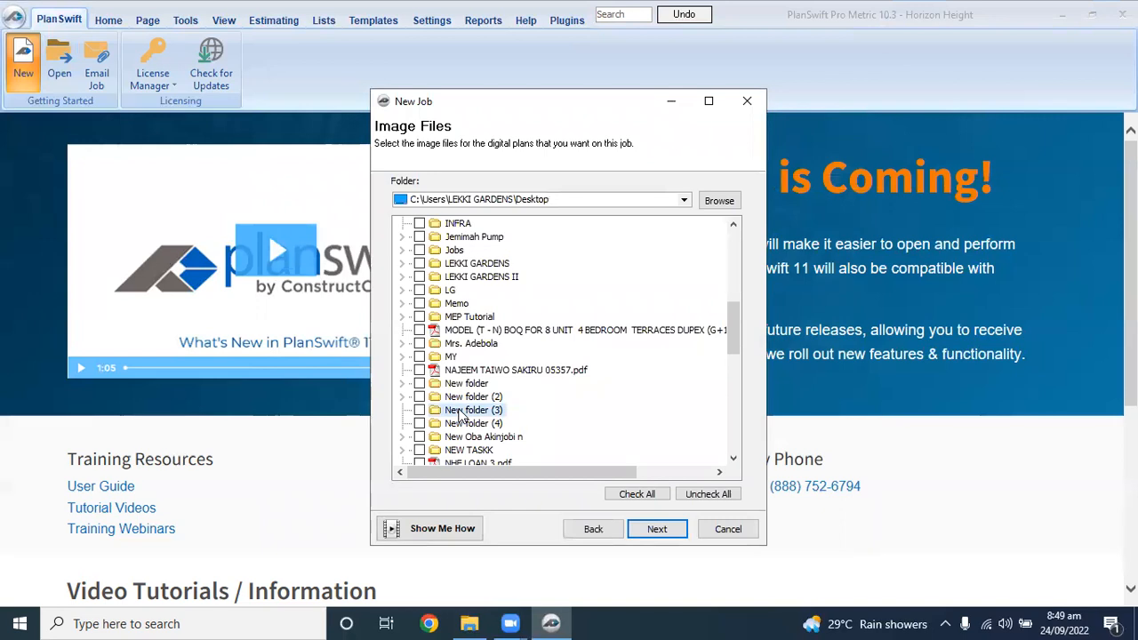
{"action": "scroll", "coordinate": [455, 407], "scroll_direction": "down", "scroll_amount": 6}
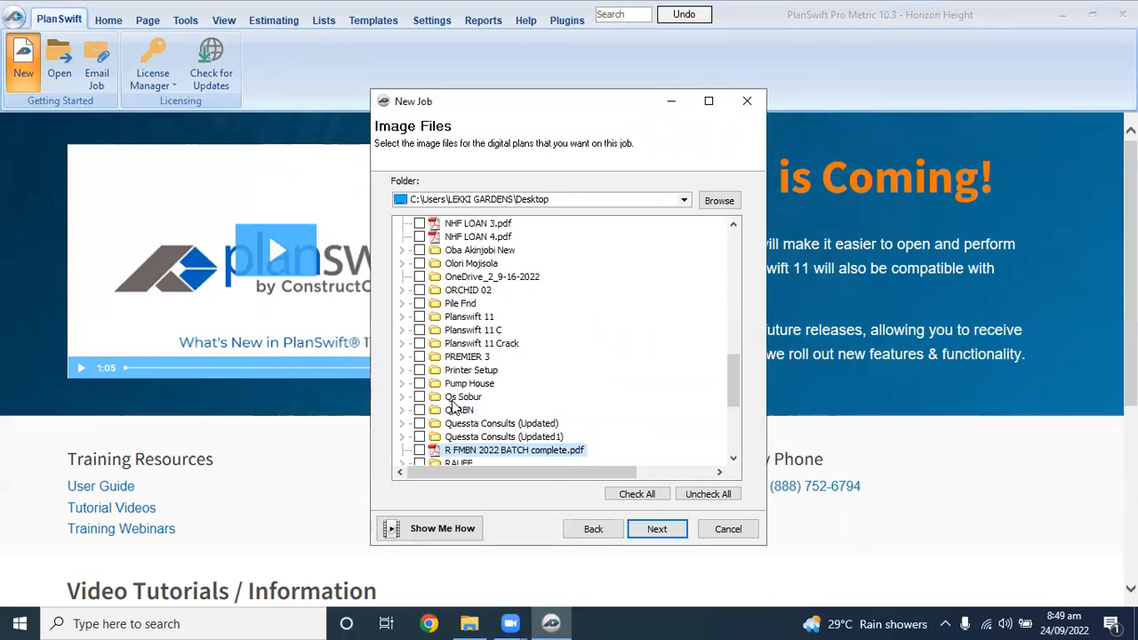
{"action": "scroll", "coordinate": [501, 340], "scroll_direction": "down", "scroll_amount": 1}
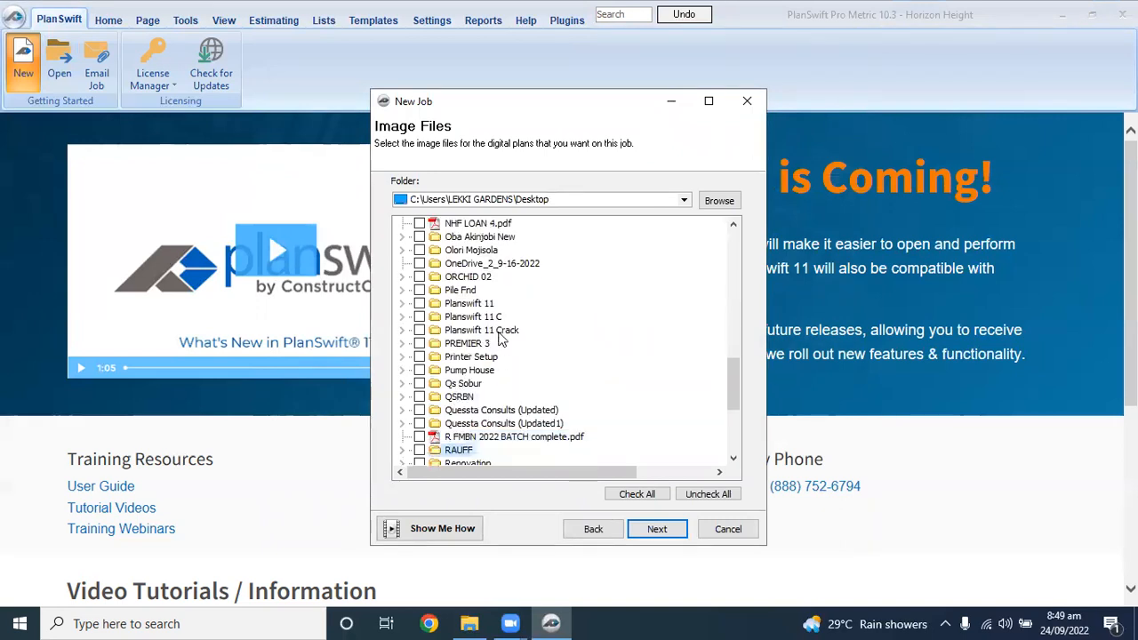
{"action": "scroll", "coordinate": [480, 407], "scroll_direction": "down", "scroll_amount": 2}
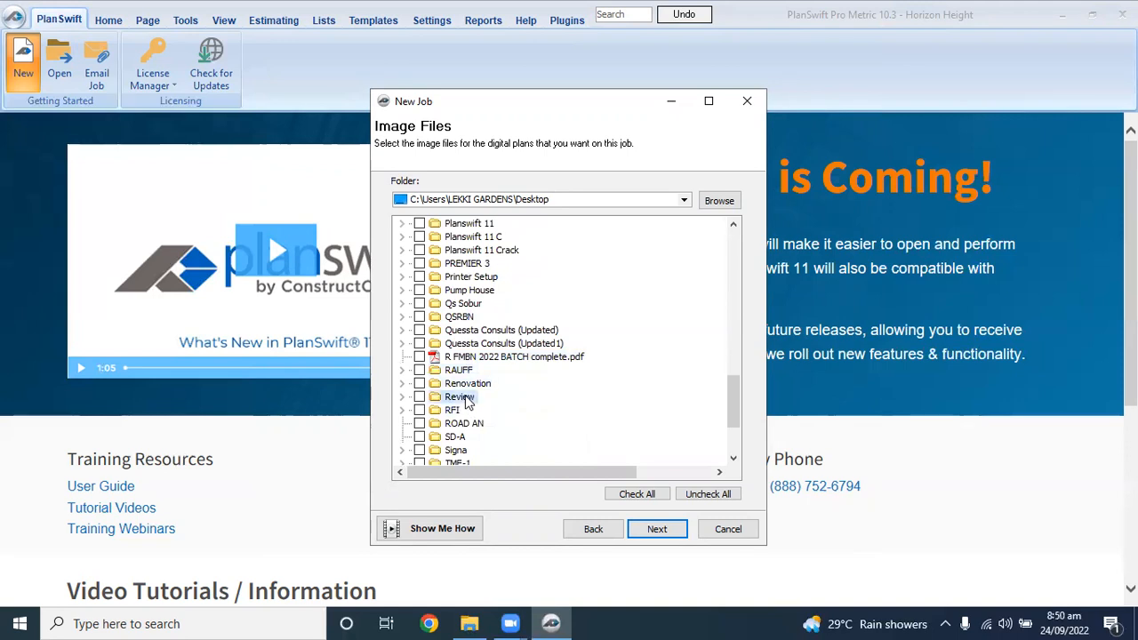
{"action": "double_click", "coordinate": [469, 402]}
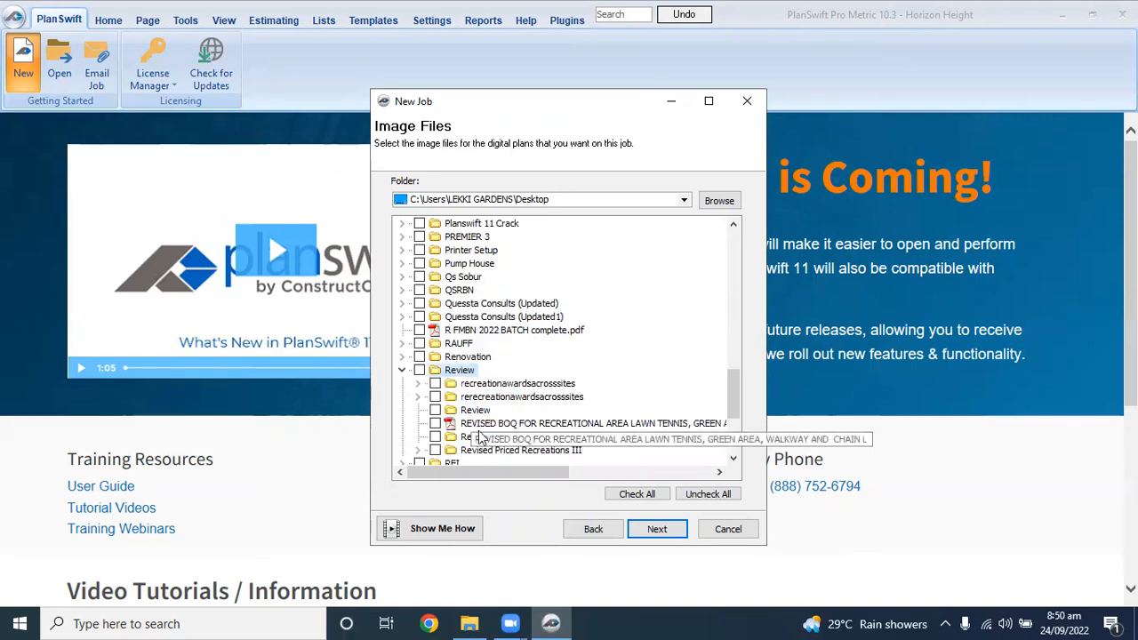
{"action": "scroll", "coordinate": [544, 395], "scroll_direction": "down", "scroll_amount": 1}
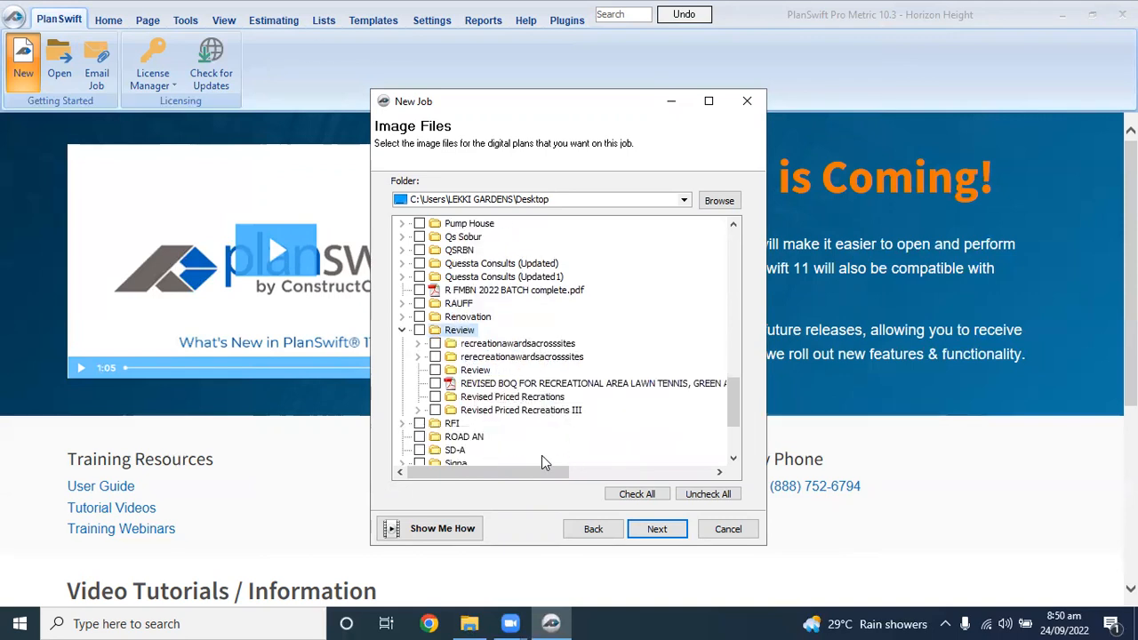
Step: Expand the recreationawardsacrosssites folder inside Review, including its Awoyaya Recreation subfolder
{"action": "left_click", "coordinate": [481, 371]}
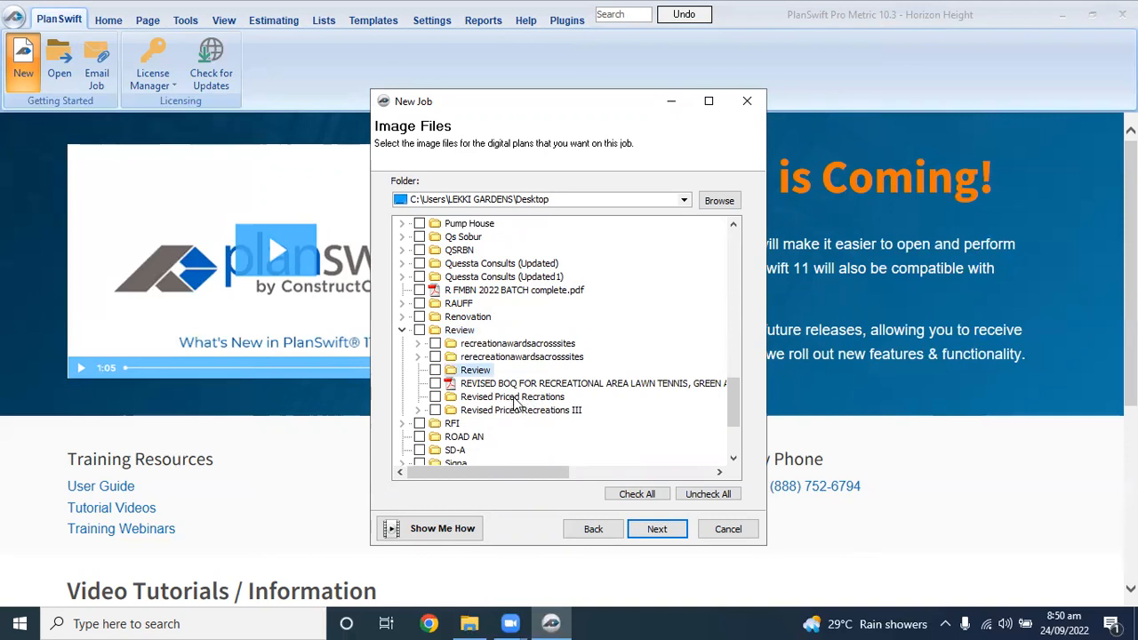
{"action": "left_click", "coordinate": [513, 400]}
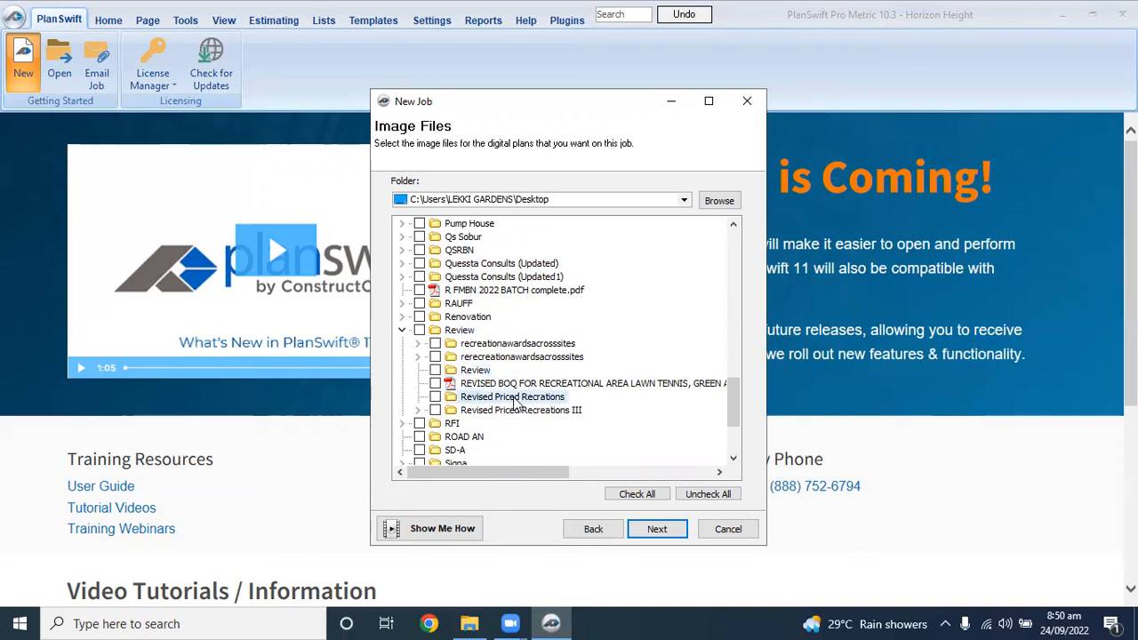
{"action": "scroll", "coordinate": [509, 411], "scroll_direction": "down", "scroll_amount": 2}
{"action": "scroll", "coordinate": [505, 382], "scroll_direction": "up", "scroll_amount": 1}
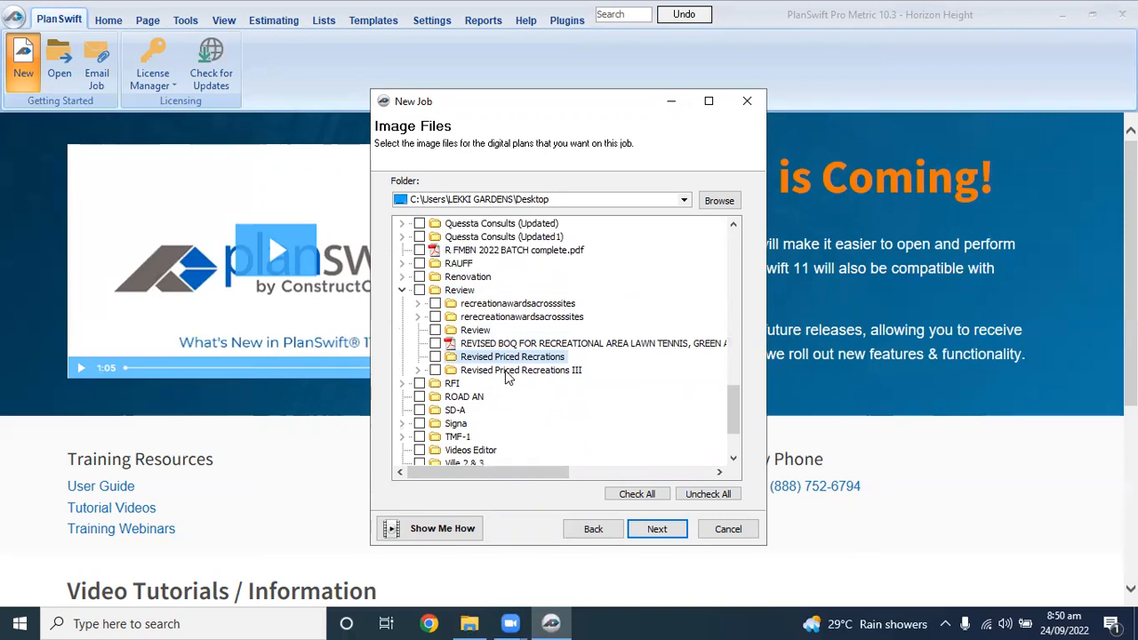
{"action": "double_click", "coordinate": [513, 318]}
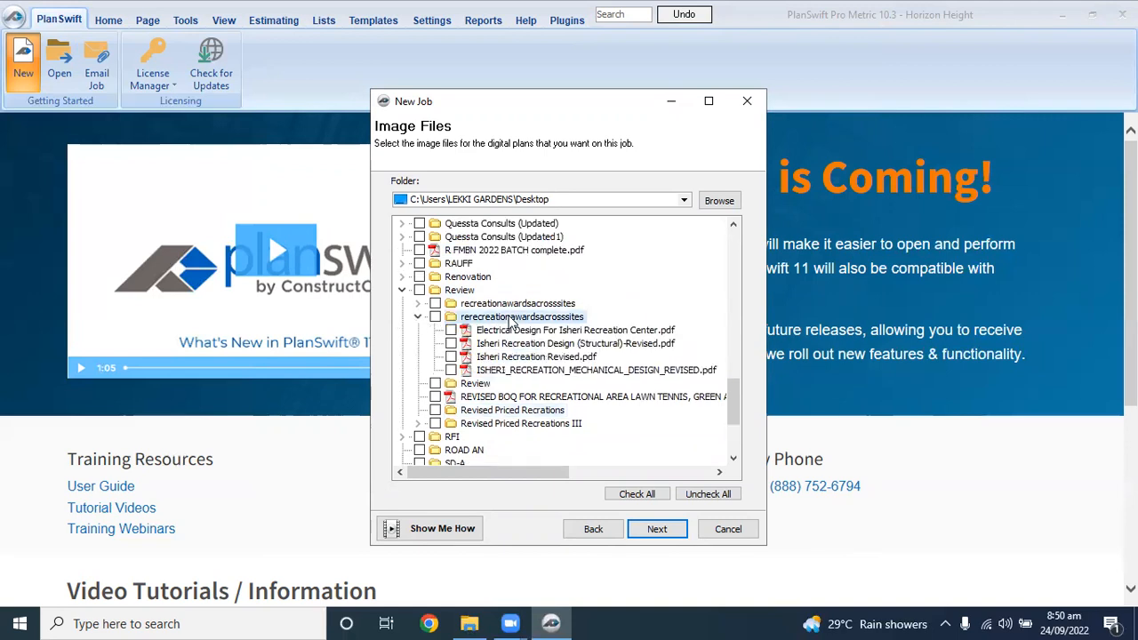
{"action": "double_click", "coordinate": [512, 305]}
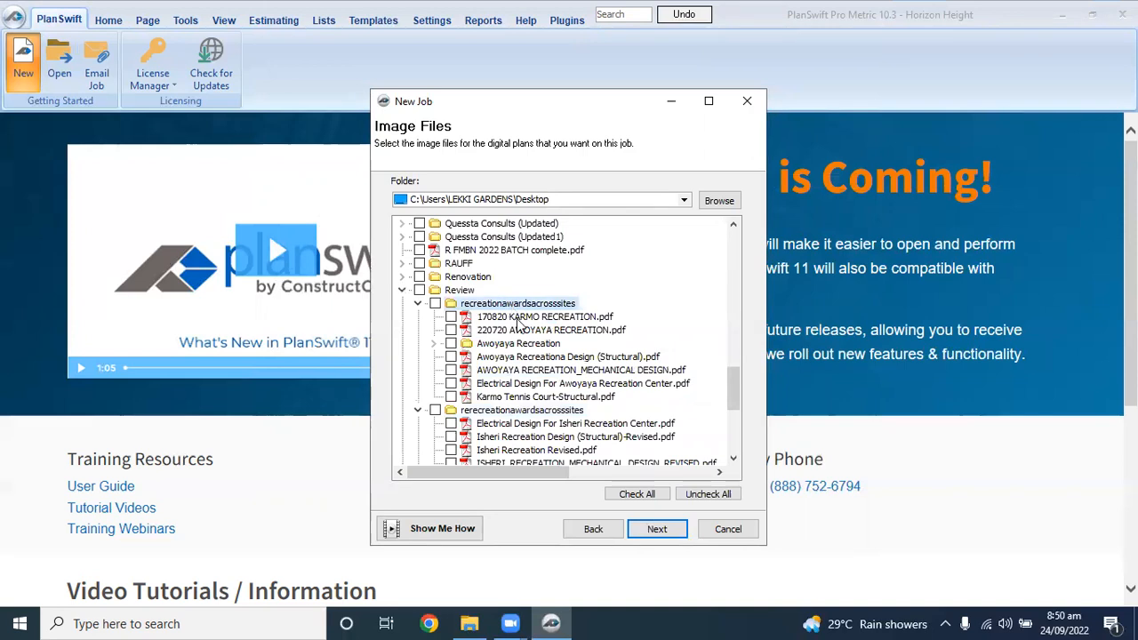
{"action": "double_click", "coordinate": [518, 345]}
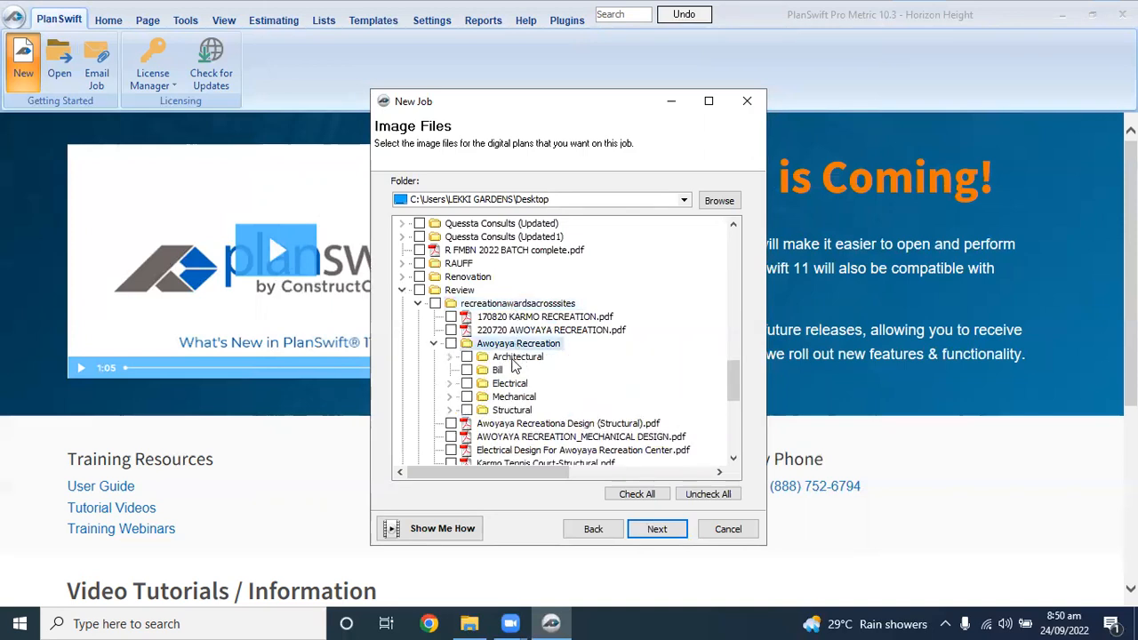
Step: Include the Architectural and Structural folders of Awoyaya Recreation in the job and proceed to the conversion settings
{"action": "left_click", "coordinate": [467, 358]}
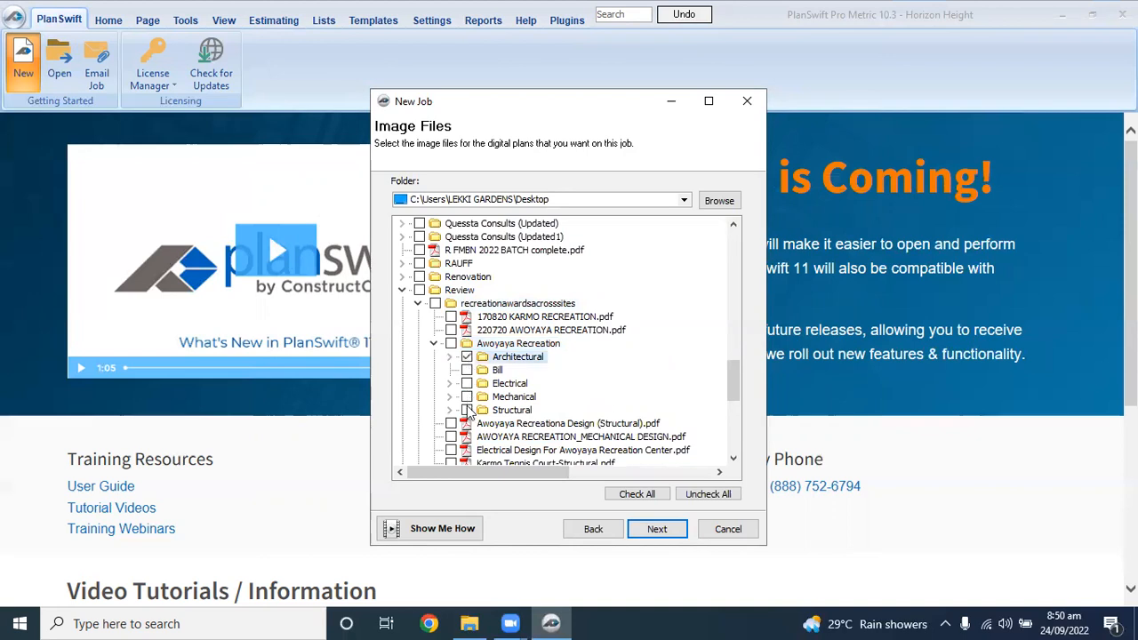
{"action": "left_click", "coordinate": [466, 409]}
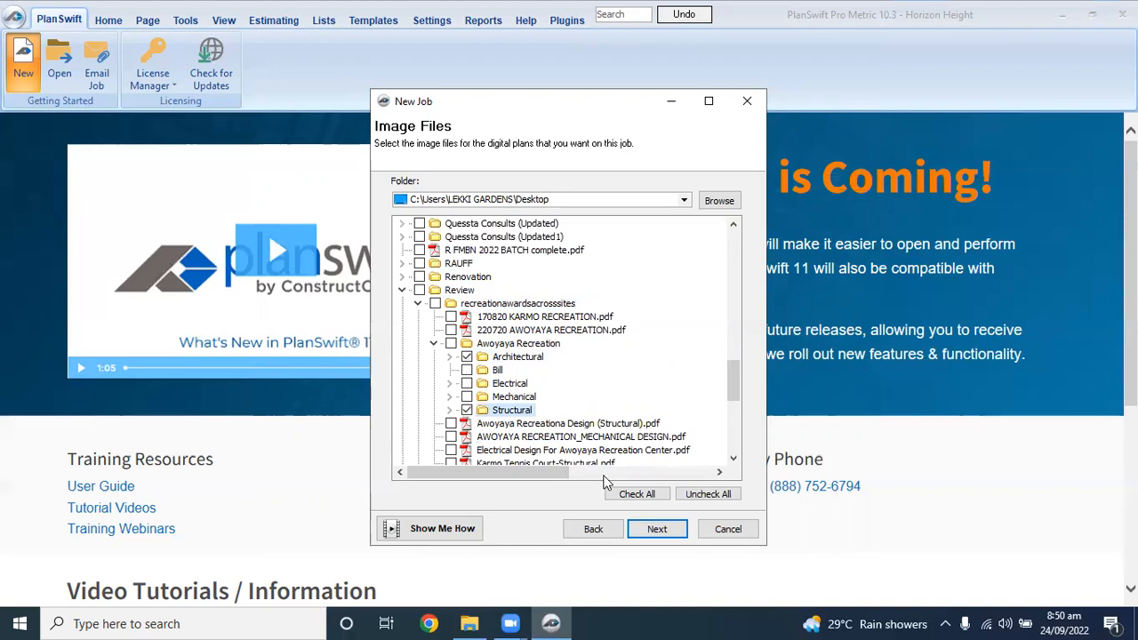
{"action": "left_click", "coordinate": [655, 530]}
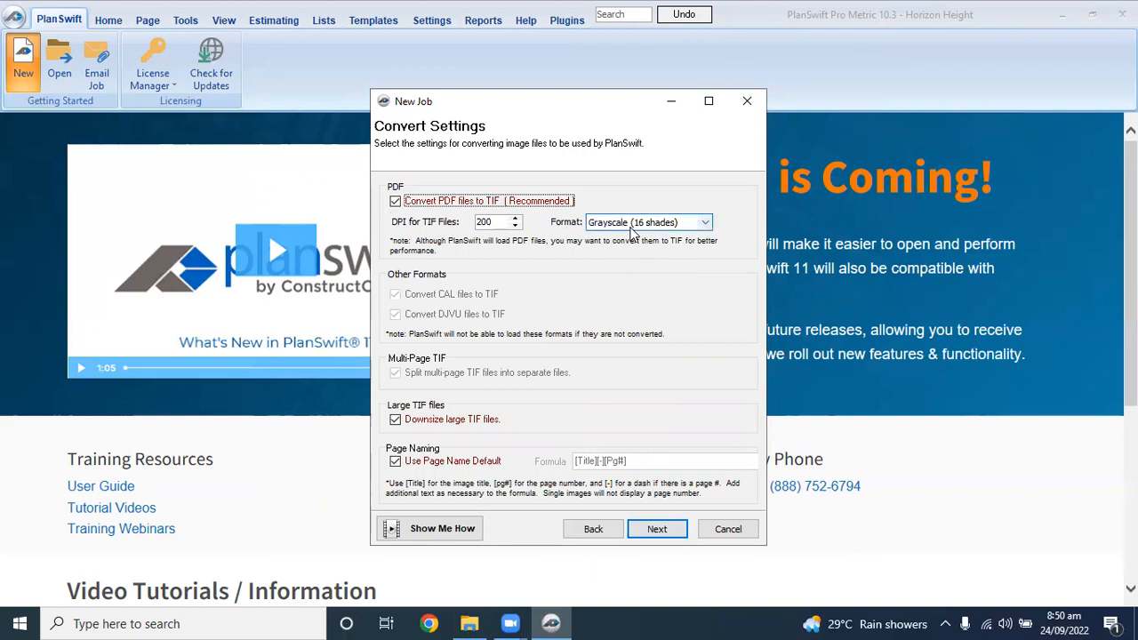
Step: Set the PDF-to-TIF conversion format to True Color (32 bit) and finish creating the job
{"action": "left_click", "coordinate": [707, 223]}
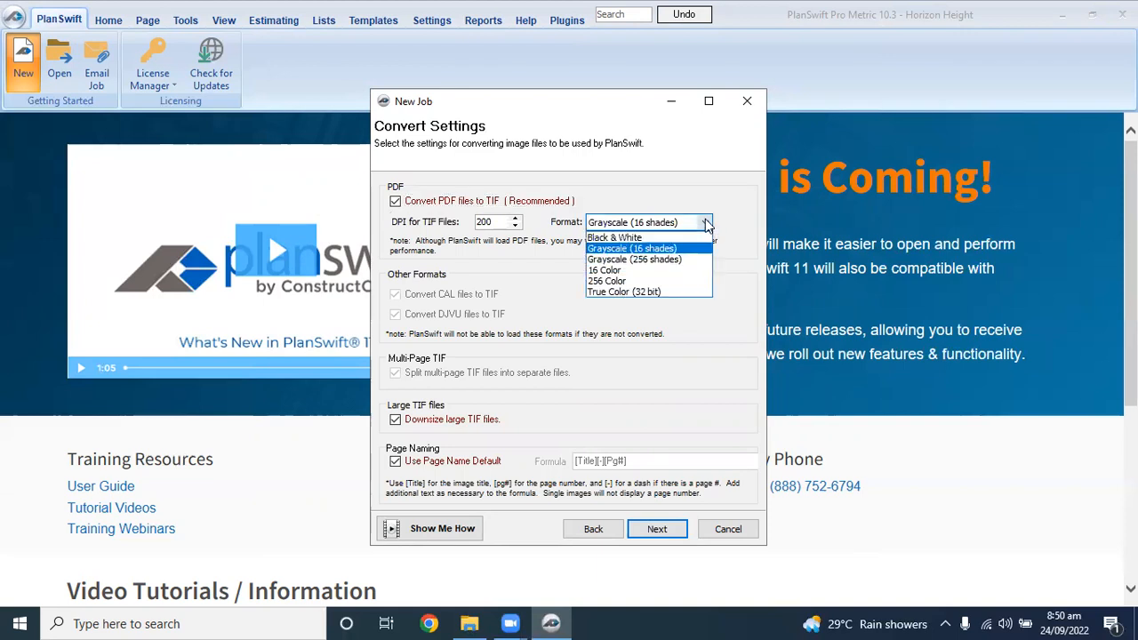
{"action": "left_click", "coordinate": [634, 292]}
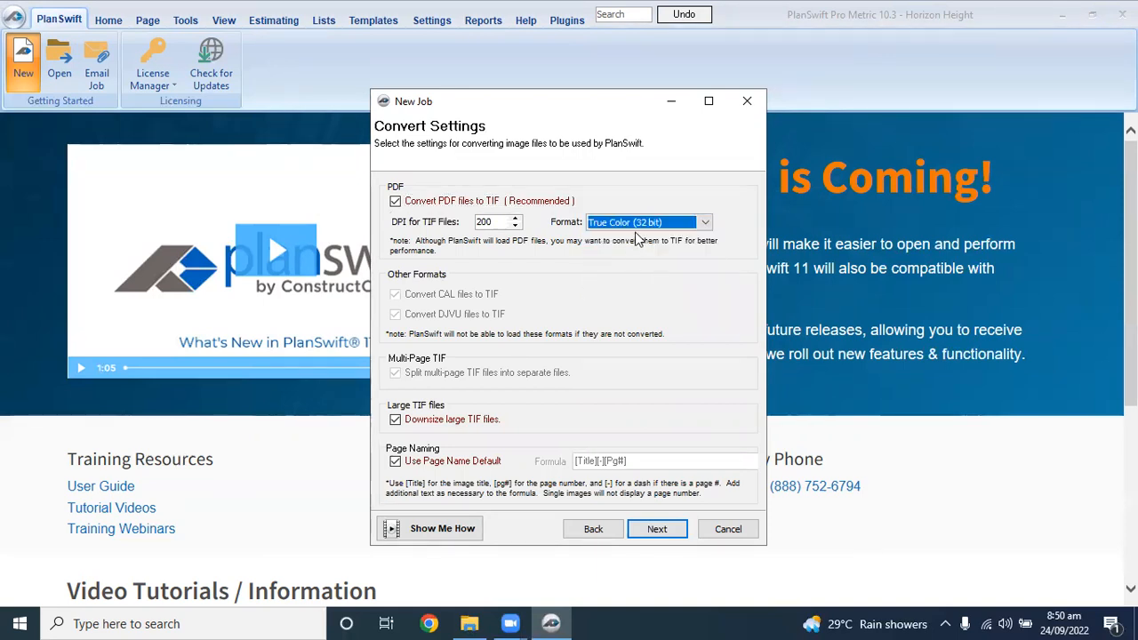
{"action": "left_click", "coordinate": [634, 530]}
{"action": "left_click", "coordinate": [656, 529]}
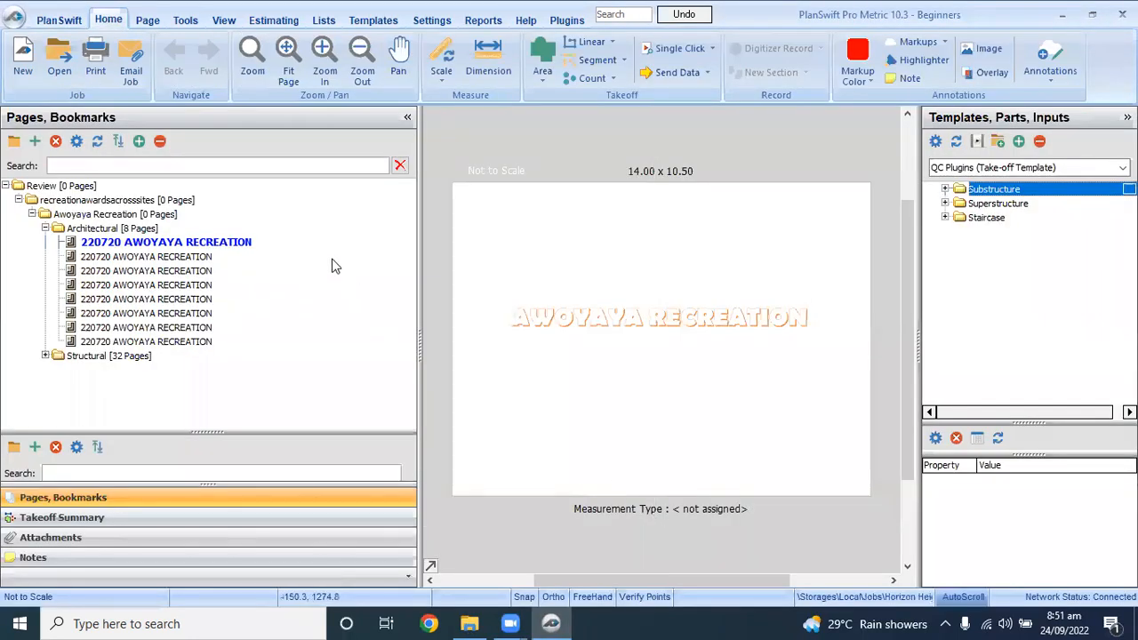
Step: View the second and third pages of the Architectural folder to check the imported site layouts
{"action": "left_click", "coordinate": [146, 259]}
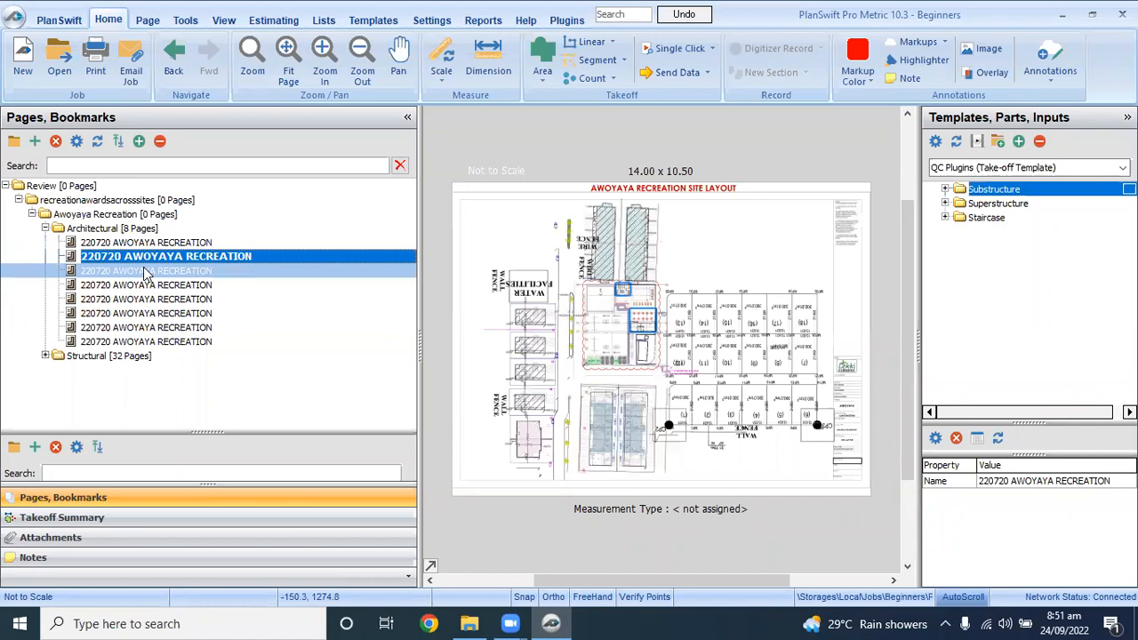
{"action": "left_click", "coordinate": [144, 274]}
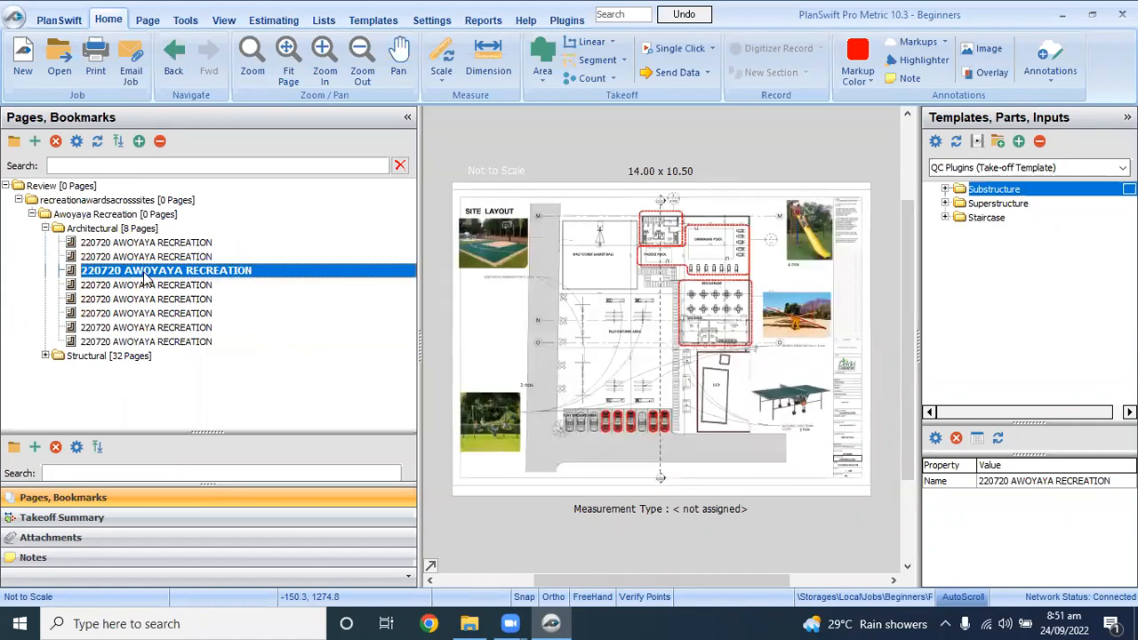
Step: View the fourth, fifth and sixth pages of the Architectural folder, covering the sectional elevation, pool details and shower floor plan
{"action": "left_click", "coordinate": [146, 285]}
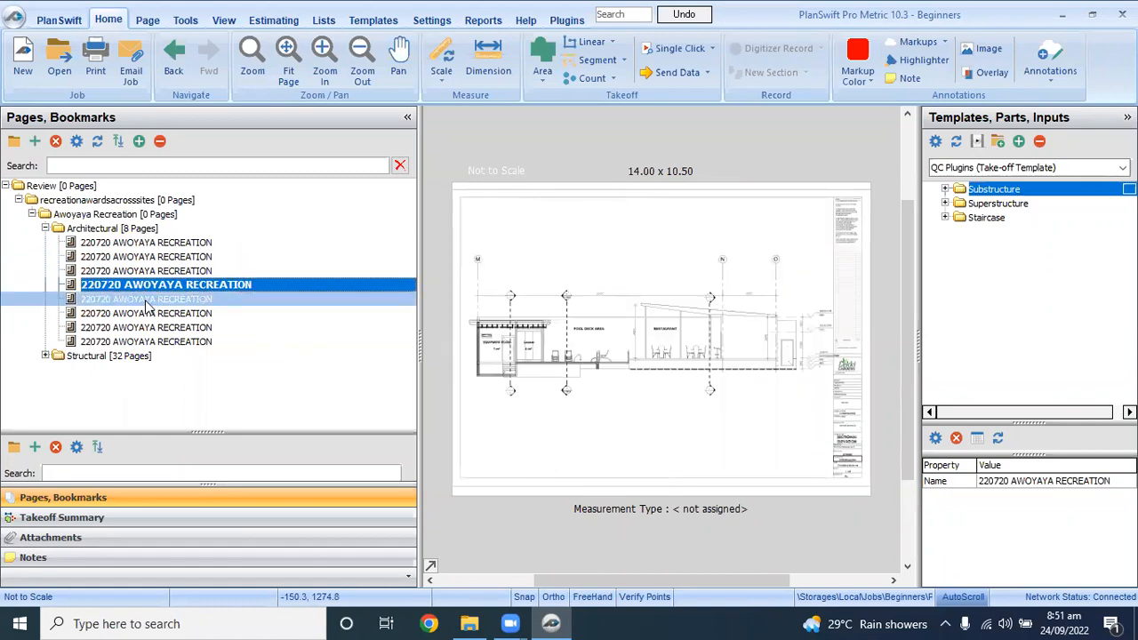
{"action": "left_click", "coordinate": [148, 303]}
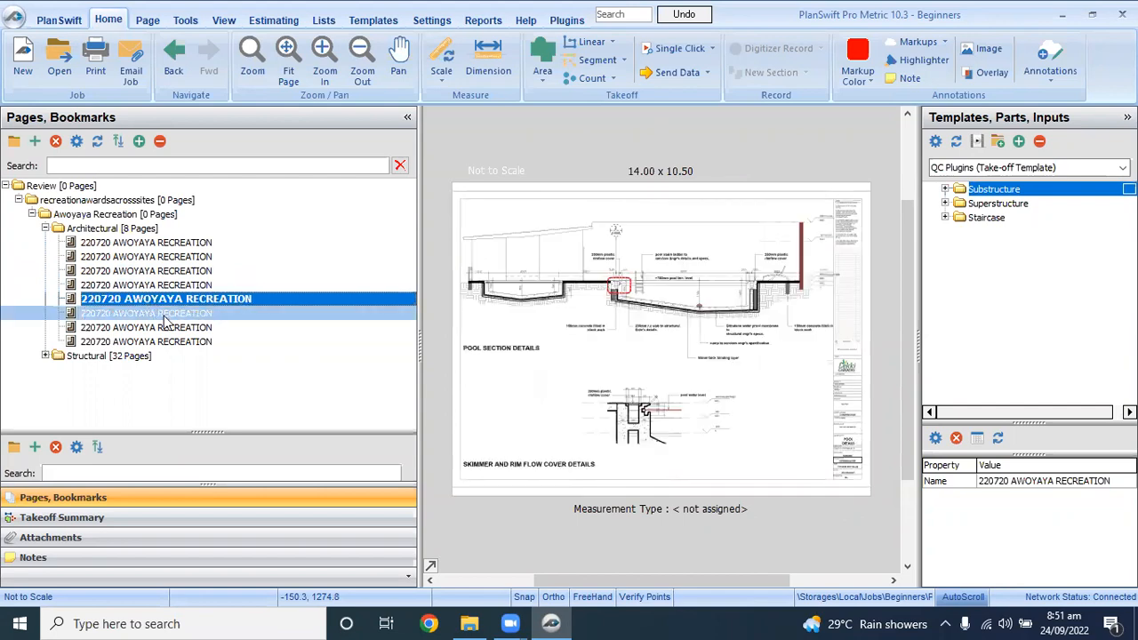
{"action": "left_click", "coordinate": [163, 315]}
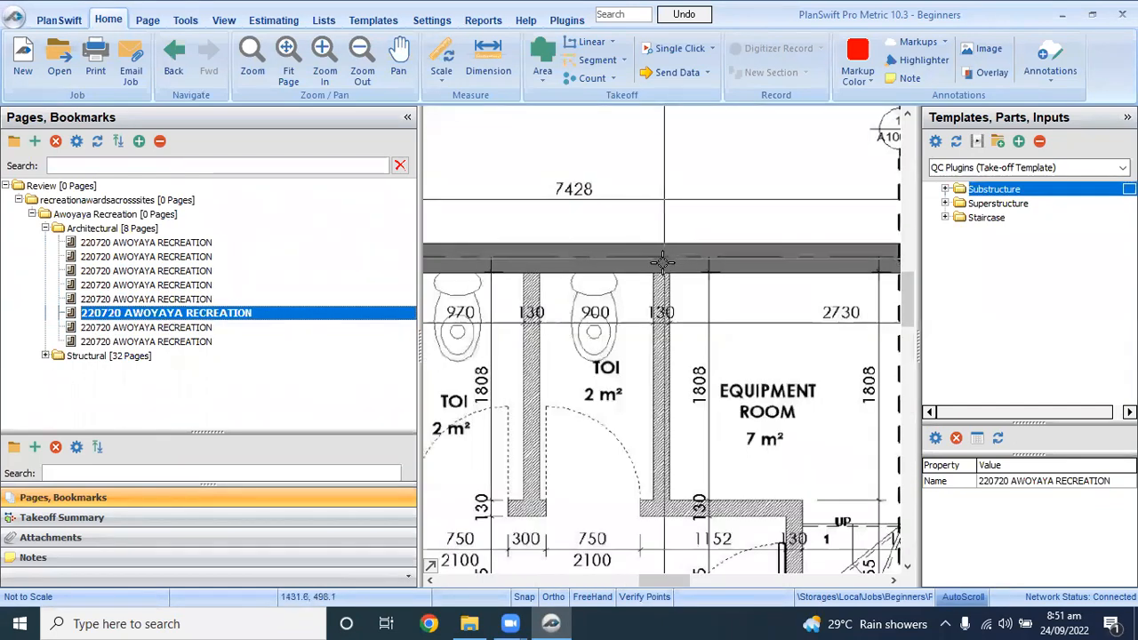
Step: Narrow the Pages, Bookmarks pane to widen the drawing area and inspect the whole toilet and locker floor plan
{"action": "left_click_drag", "start_coordinate": [418, 359], "coordinate": [261, 357]}
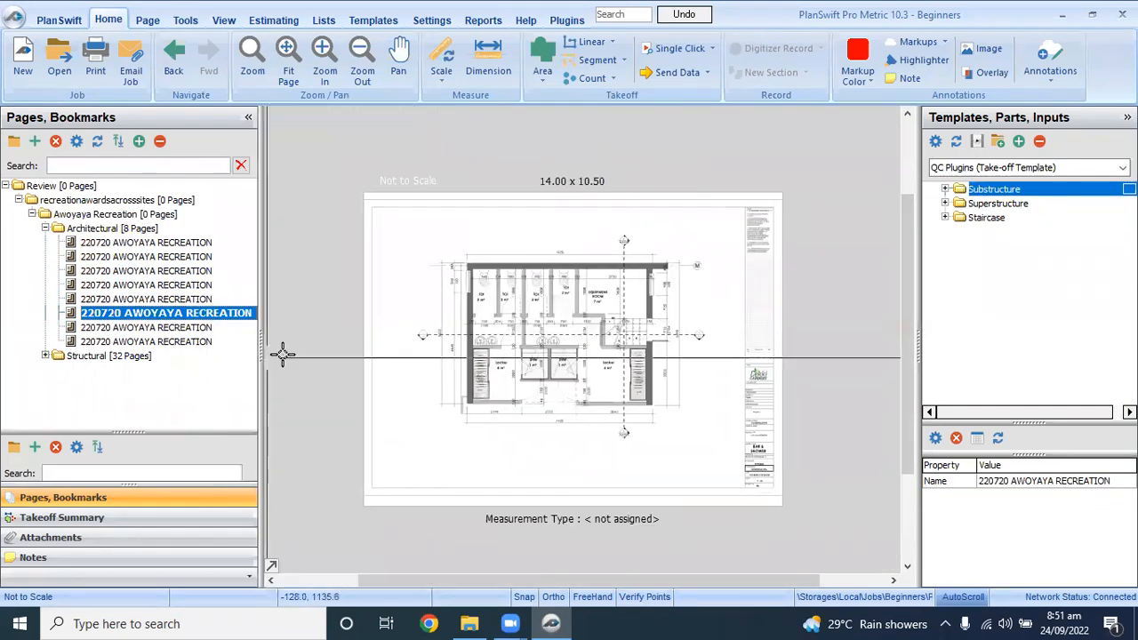
{"action": "scroll", "coordinate": [513, 331], "scroll_direction": "up", "scroll_amount": 3}
{"action": "scroll", "coordinate": [364, 414], "scroll_direction": "down", "scroll_amount": 5}
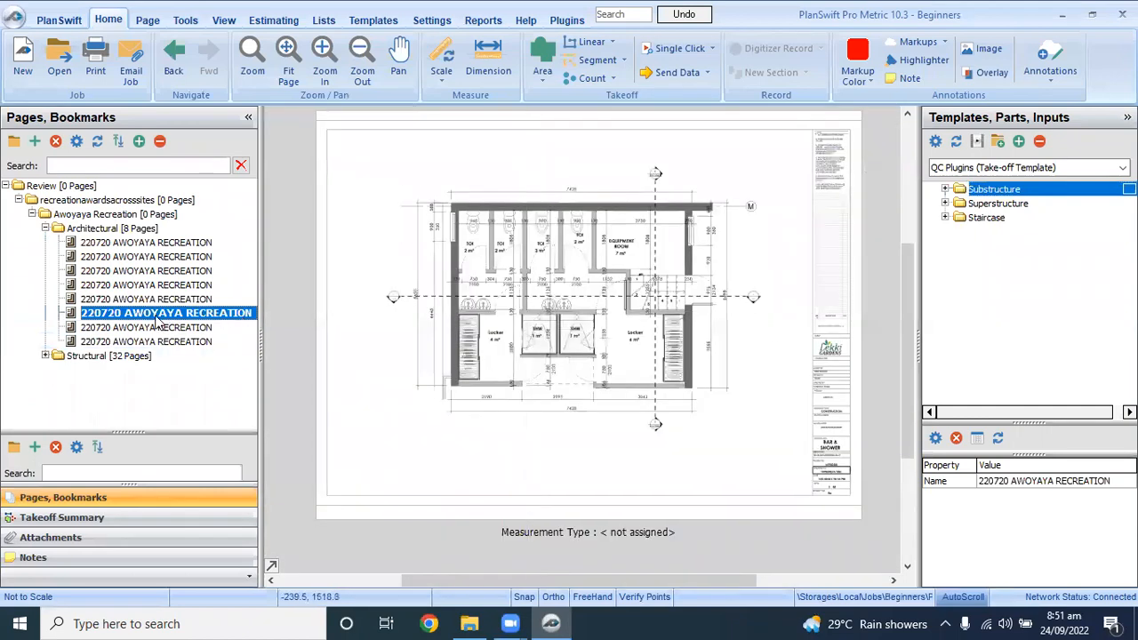
Step: Collapse the Architectural folder, expand the Structural folder and open its second page with the general notes
{"action": "left_click", "coordinate": [32, 215]}
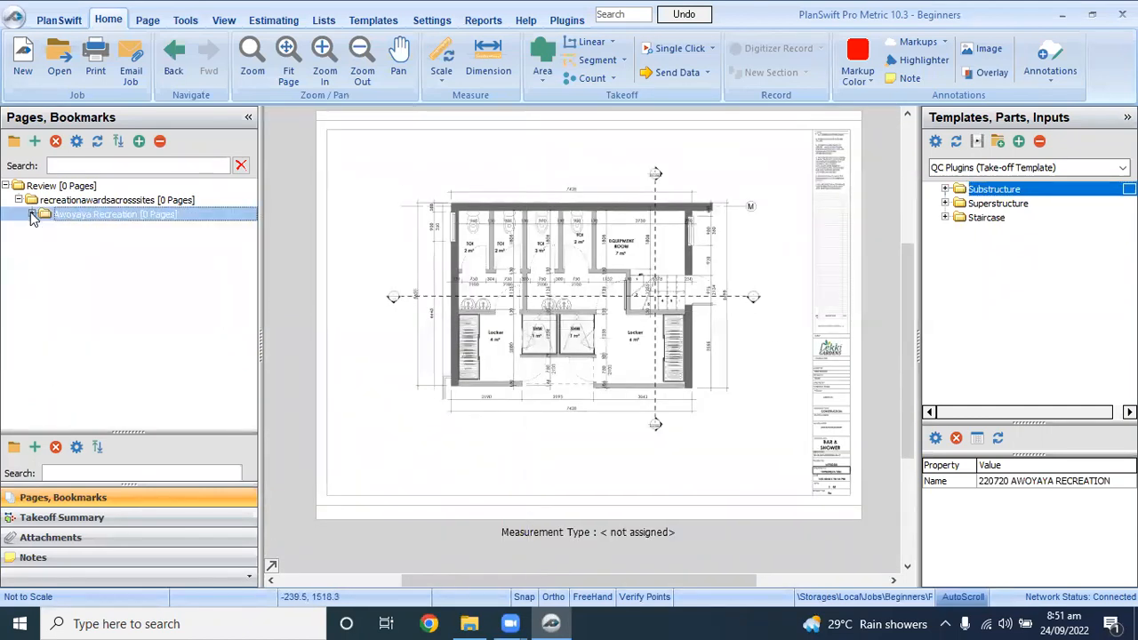
{"action": "left_click", "coordinate": [32, 215]}
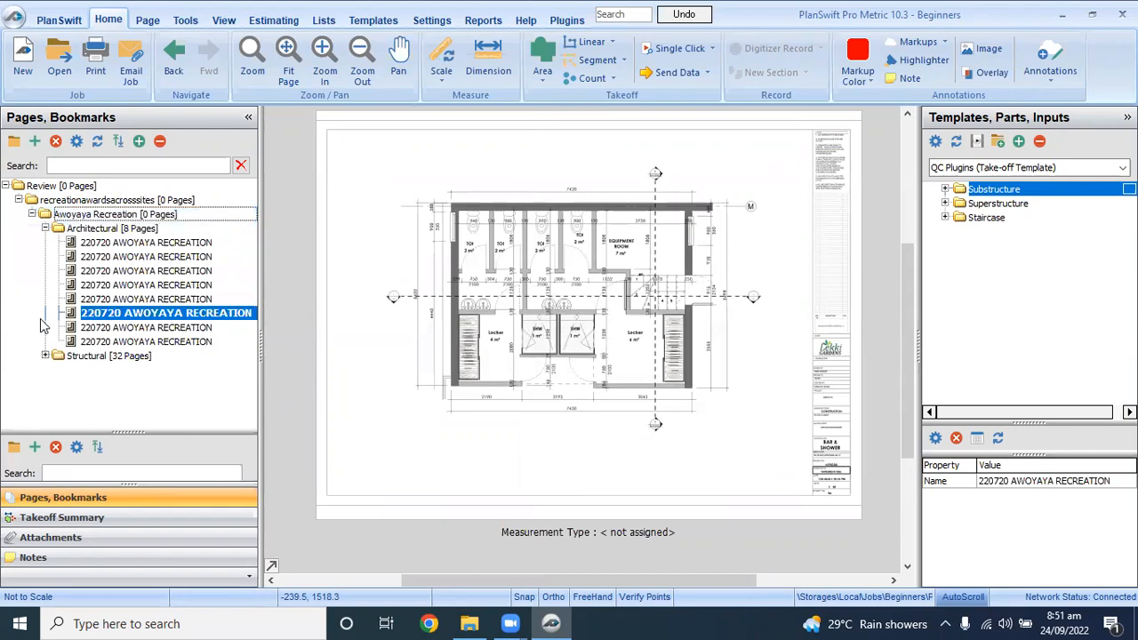
{"action": "left_click", "coordinate": [46, 228]}
{"action": "left_click", "coordinate": [46, 243]}
{"action": "left_click", "coordinate": [114, 271]}
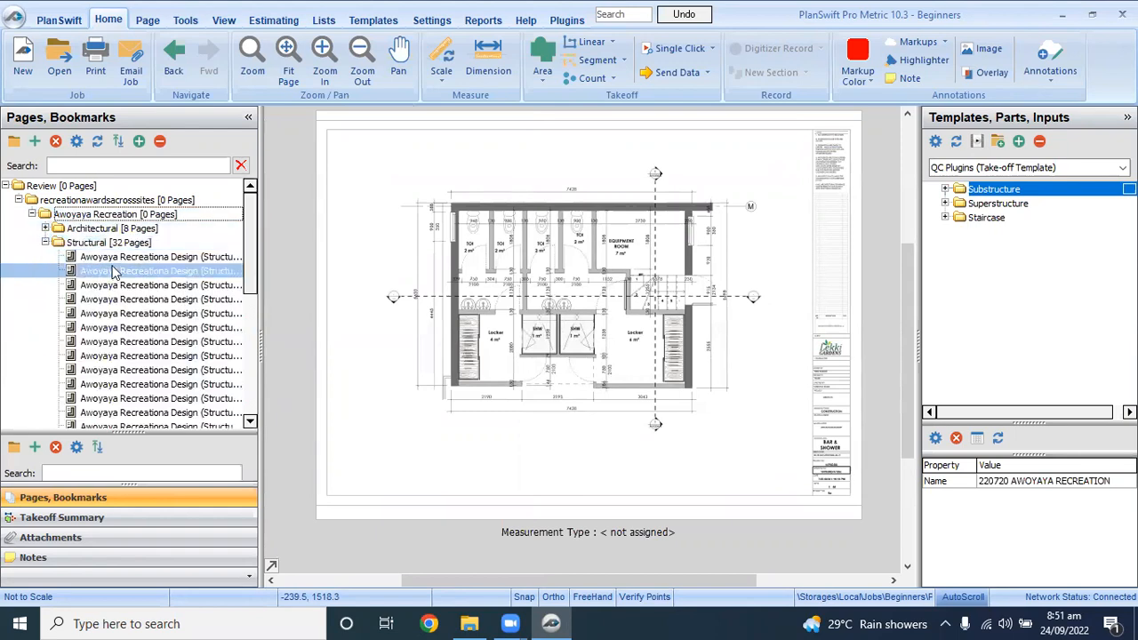
{"action": "left_click", "coordinate": [113, 268]}
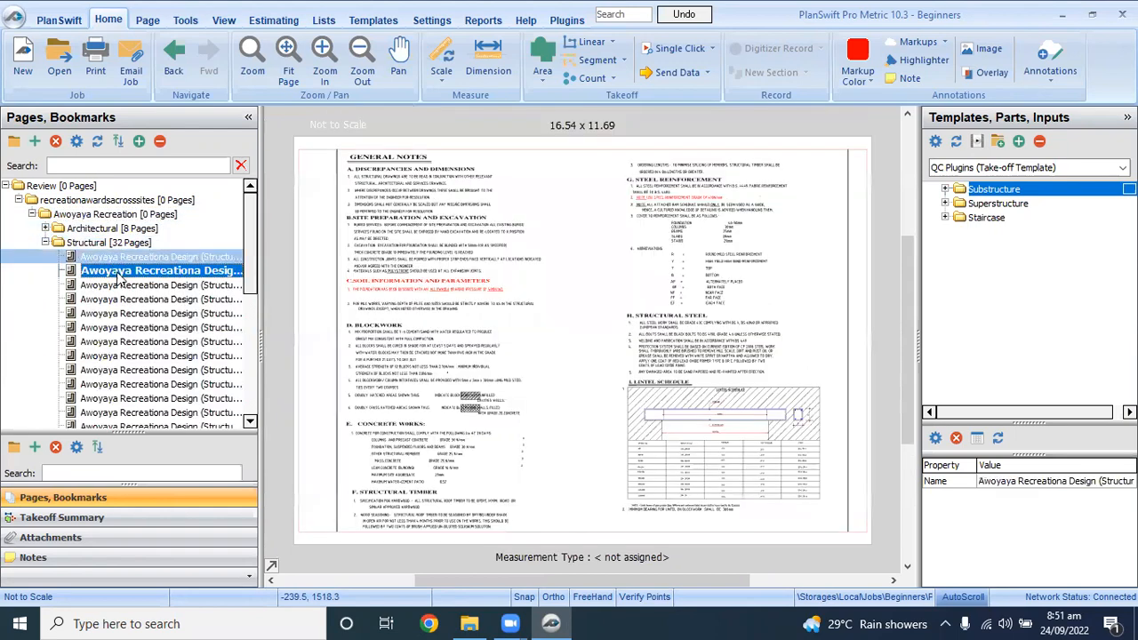
Step: Look through the third to fifth Structural pages and open the fourth page with the locker room ground beam plan
{"action": "left_click", "coordinate": [115, 286]}
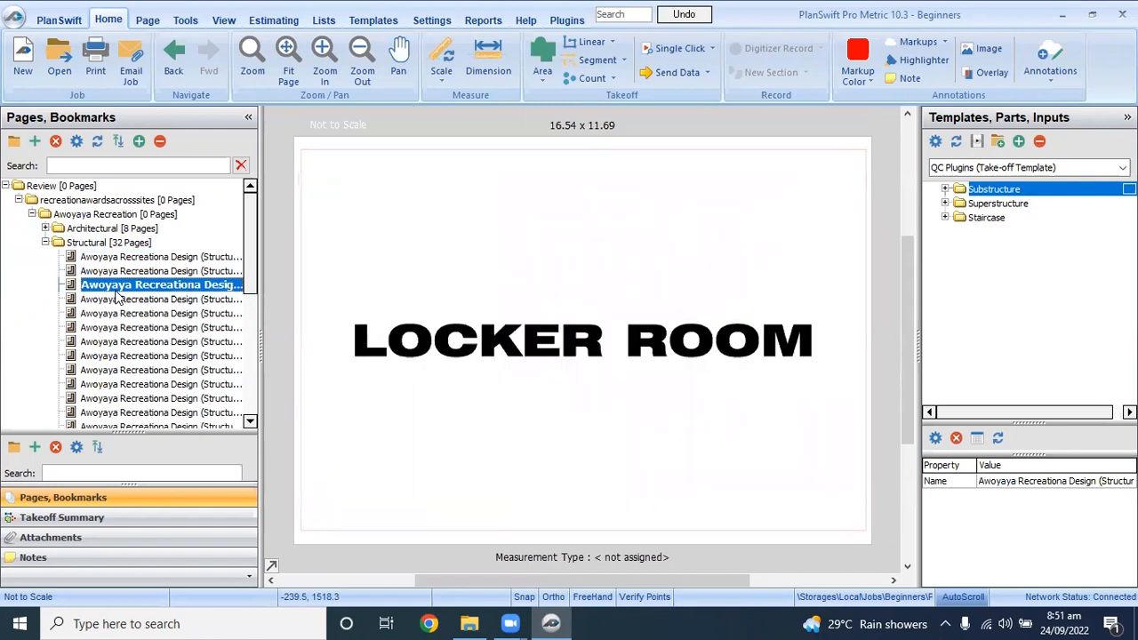
{"action": "left_click", "coordinate": [124, 314]}
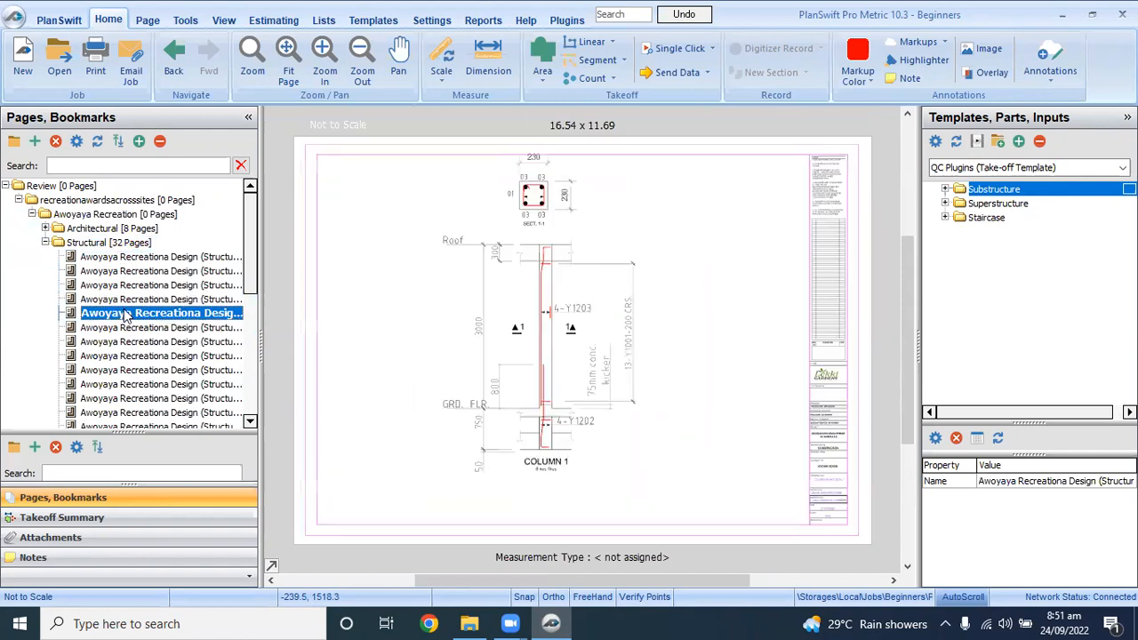
{"action": "left_click", "coordinate": [129, 301]}
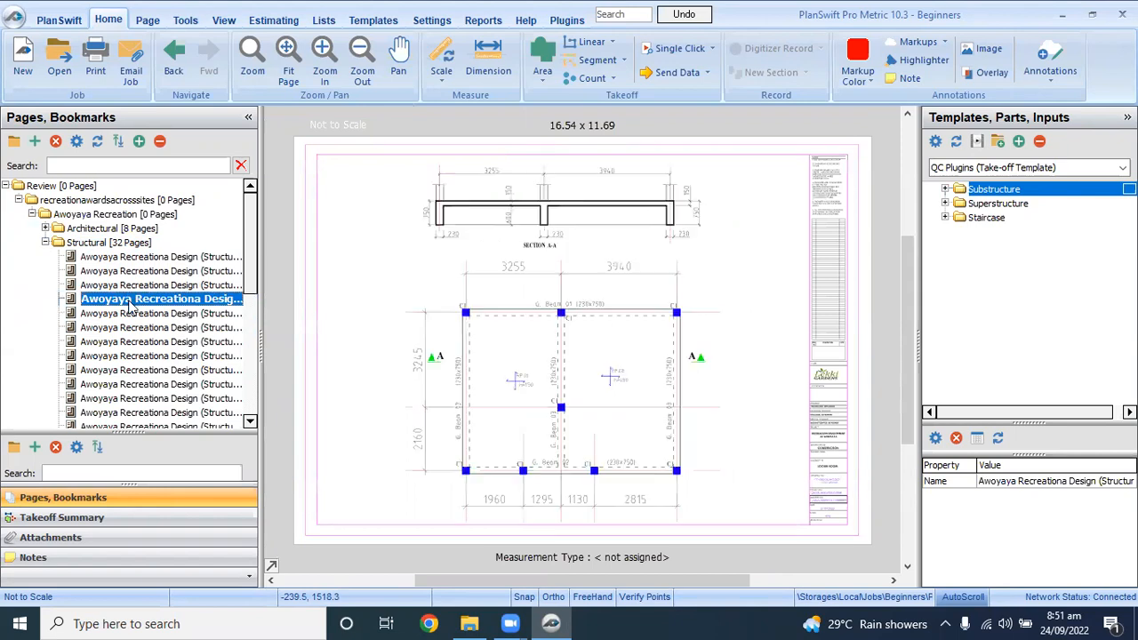
{"action": "left_click", "coordinate": [140, 286]}
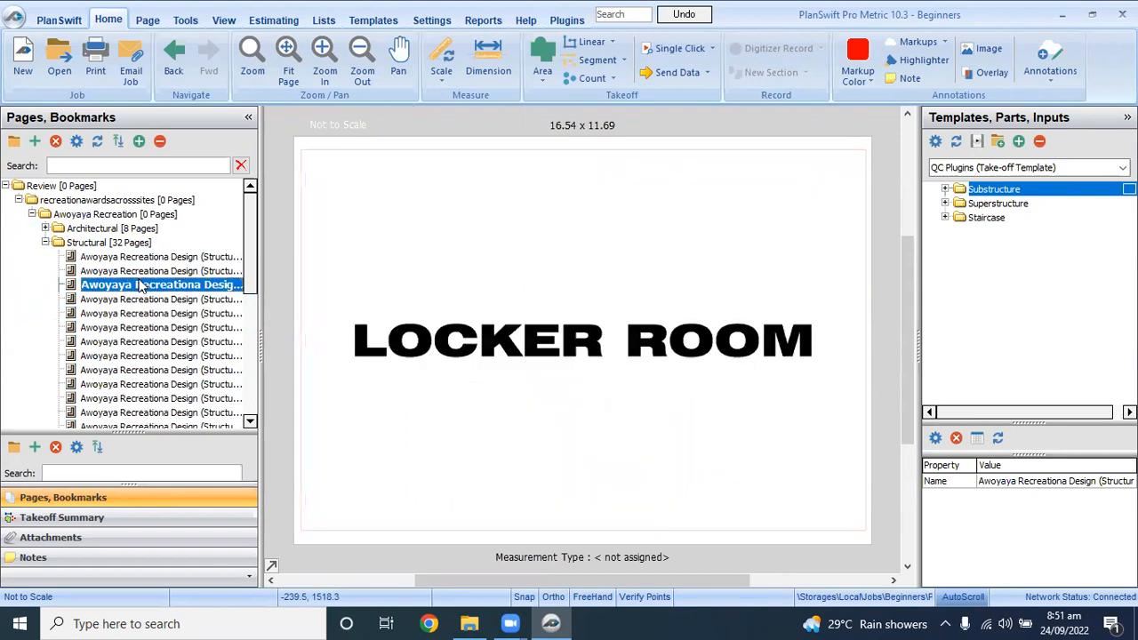
{"action": "left_click", "coordinate": [138, 301]}
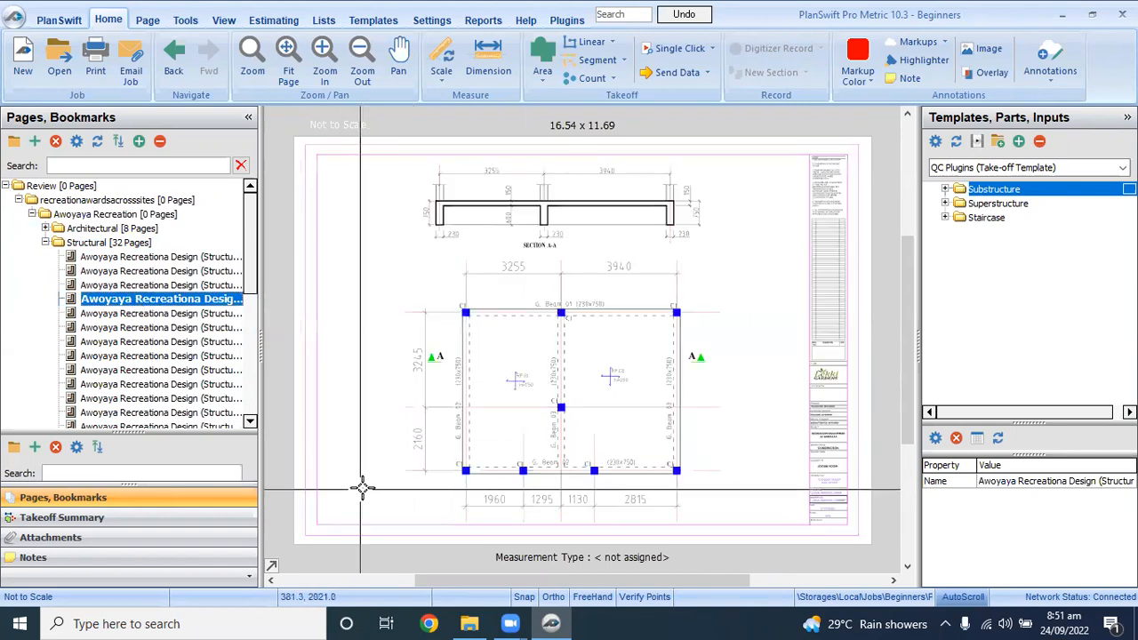
Step: Examine Section A-A and the ground beam layout on the fourth Structural page
{"action": "scroll", "coordinate": [554, 415], "scroll_direction": "up", "scroll_amount": 3}
{"action": "scroll", "coordinate": [587, 267], "scroll_direction": "down", "scroll_amount": 3}
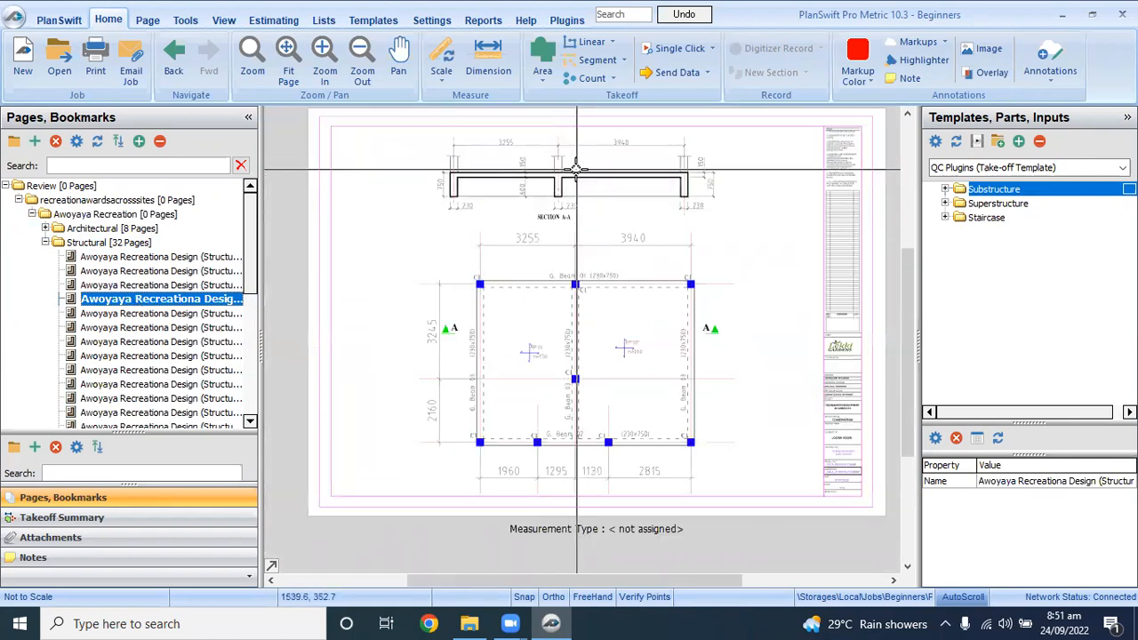
{"action": "scroll", "coordinate": [574, 173], "scroll_direction": "up", "scroll_amount": 3}
{"action": "scroll", "coordinate": [560, 299], "scroll_direction": "down", "scroll_amount": 2}
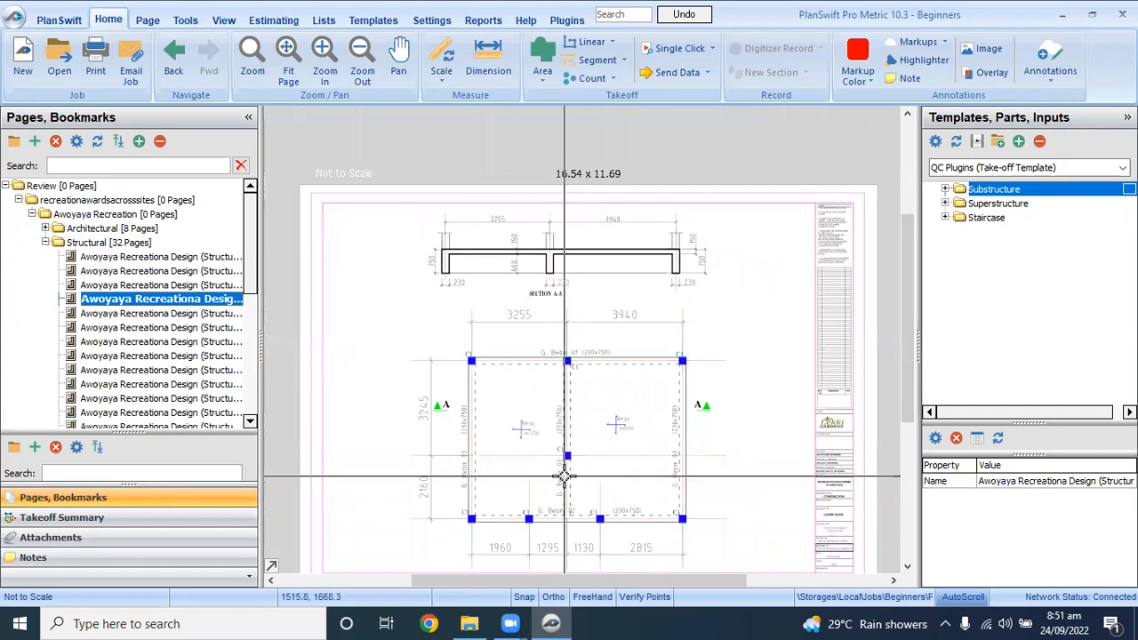
{"action": "scroll", "coordinate": [553, 330], "scroll_direction": "up", "scroll_amount": 2}
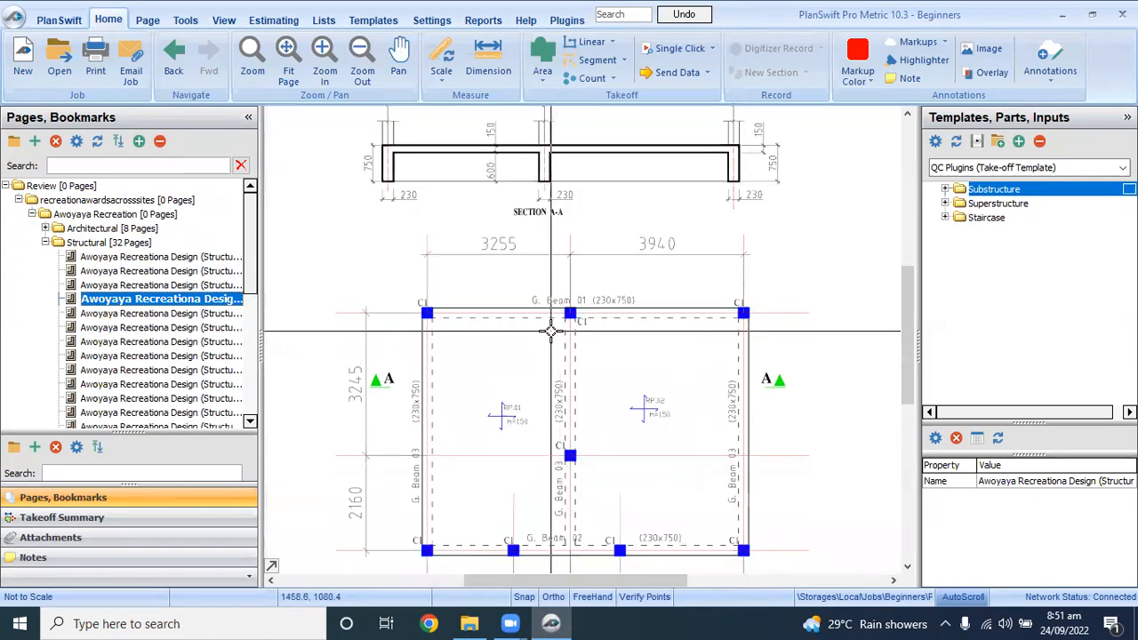
{"action": "scroll", "coordinate": [551, 332], "scroll_direction": "down", "scroll_amount": 2}
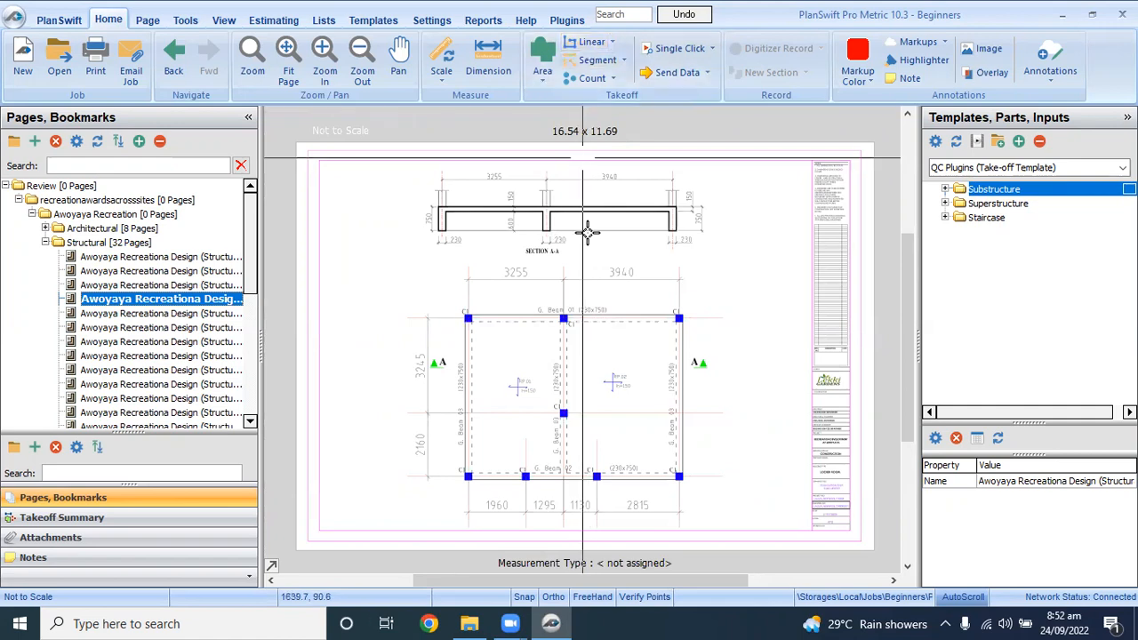
Step: Review the available Linear takeoff types, including Linear Cubic Metres, for measuring the ground beams
{"action": "scroll", "coordinate": [577, 325], "scroll_direction": "up", "scroll_amount": 2}
{"action": "scroll", "coordinate": [592, 281], "scroll_direction": "down", "scroll_amount": 2}
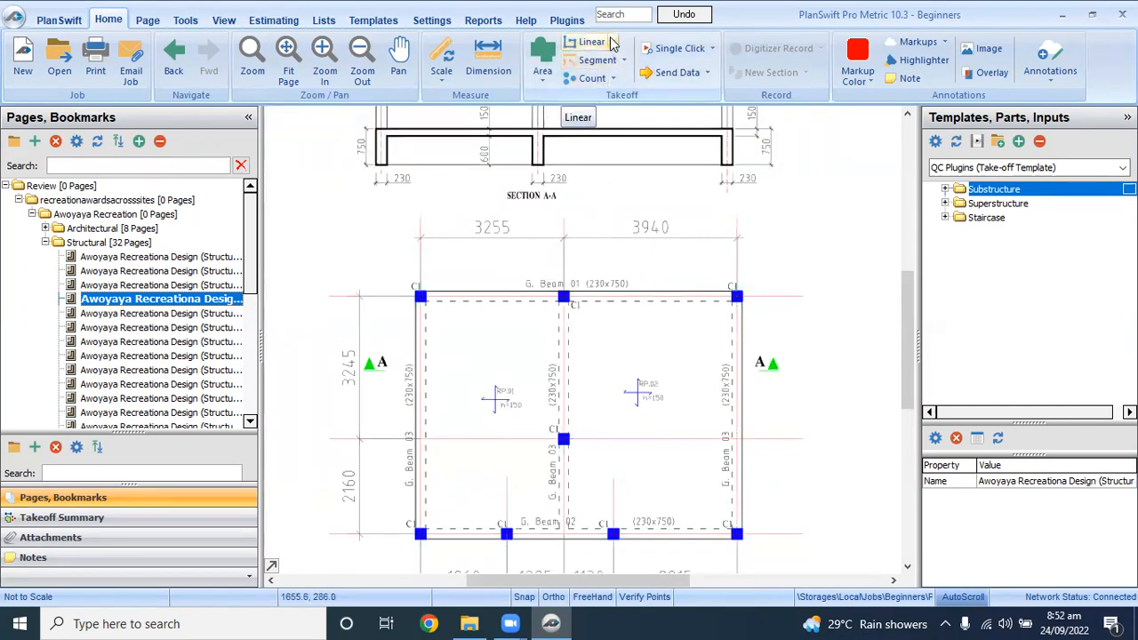
{"action": "left_click", "coordinate": [613, 45]}
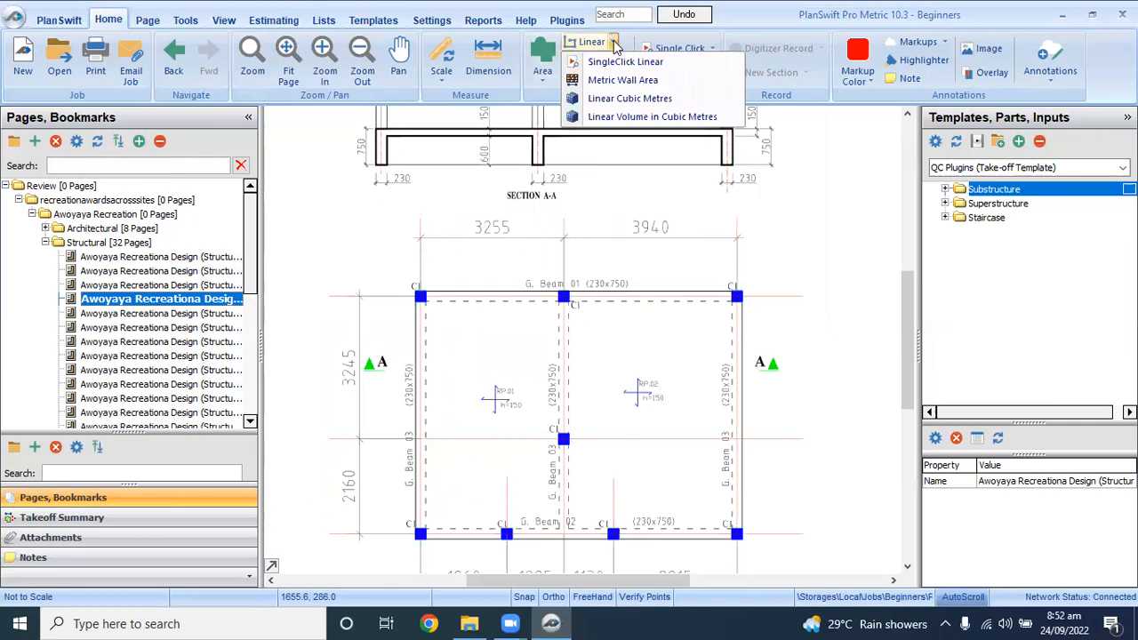
{"action": "left_click", "coordinate": [639, 104]}
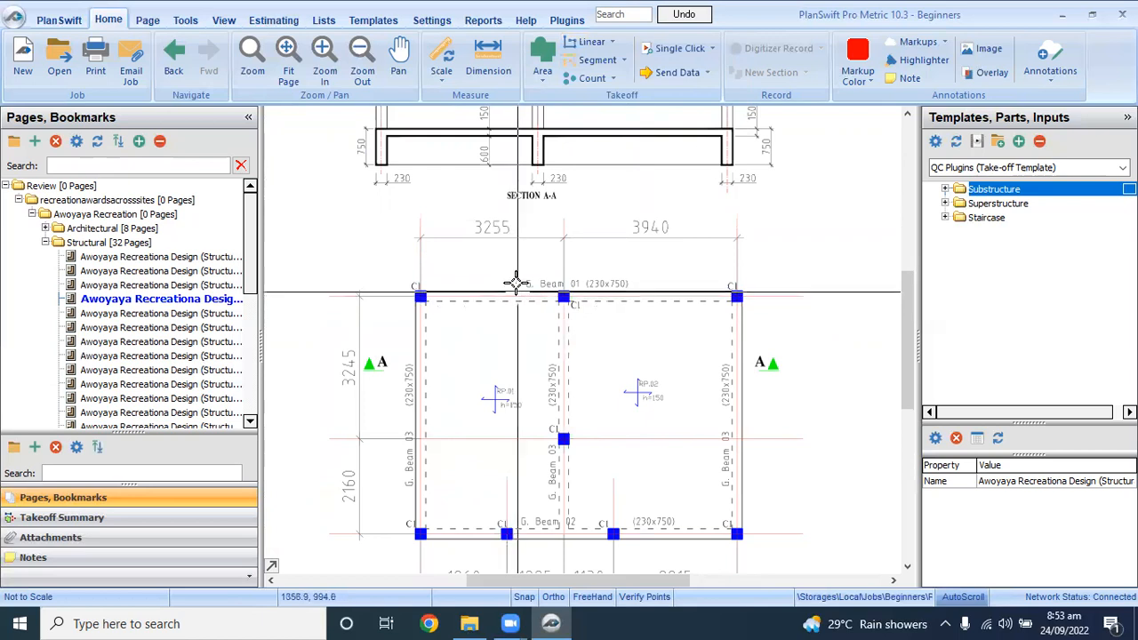
Step: Inspect the span dimensions, ground beam labels and title block of the ground beam plan for scaling information
{"action": "scroll", "coordinate": [507, 303], "scroll_direction": "down", "scroll_amount": 2}
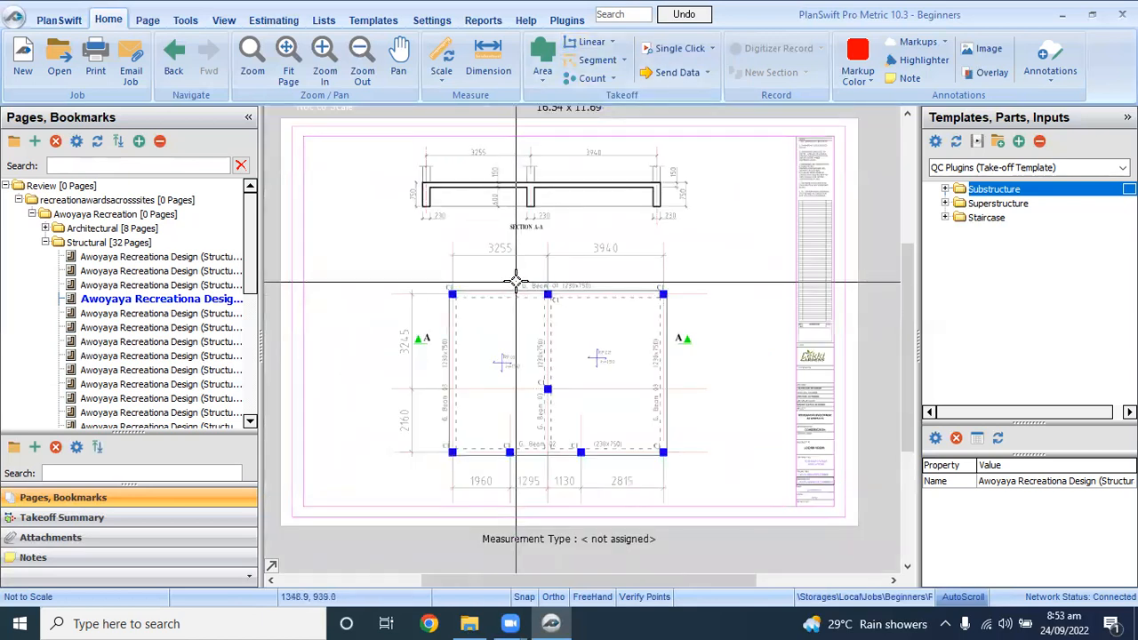
{"action": "scroll", "coordinate": [515, 281], "scroll_direction": "up", "scroll_amount": 2}
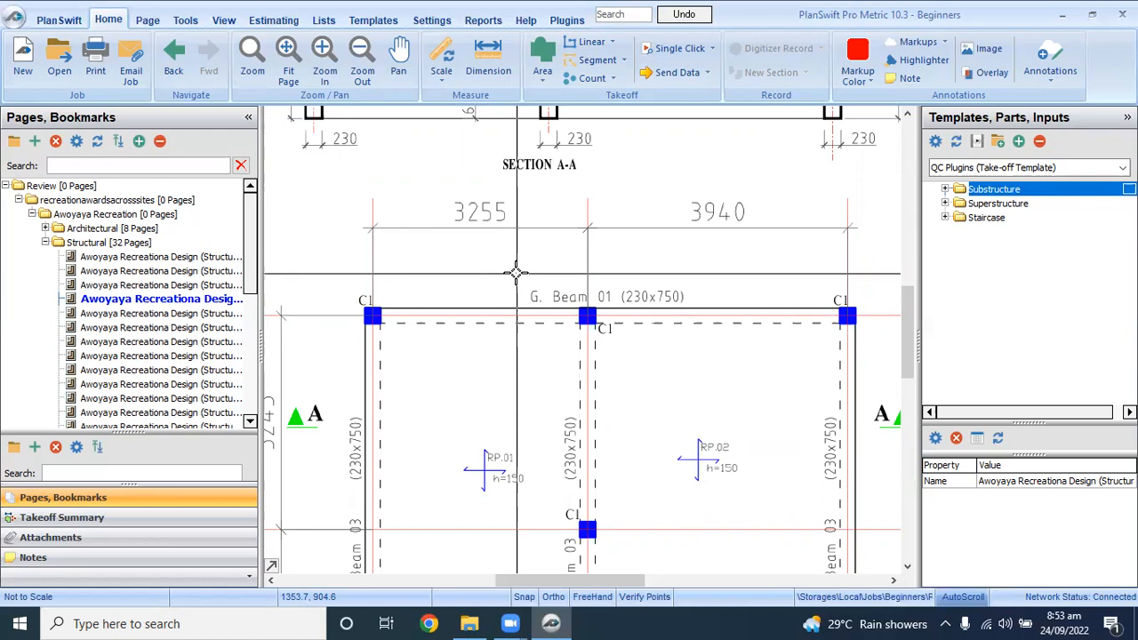
{"action": "scroll", "coordinate": [510, 264], "scroll_direction": "down", "scroll_amount": 3}
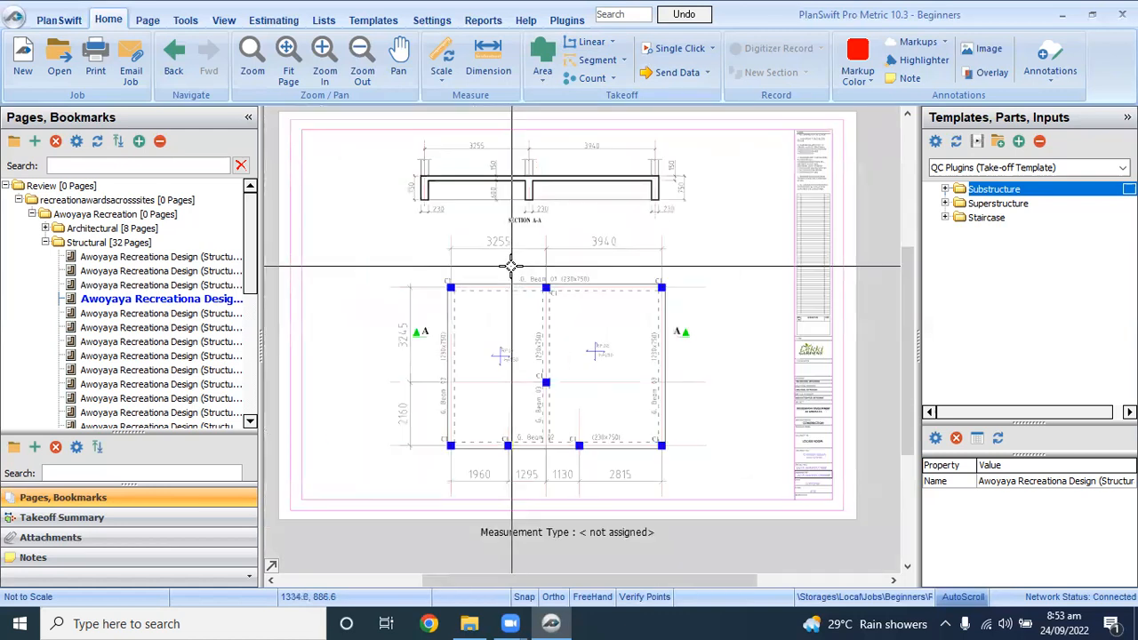
{"action": "scroll", "coordinate": [465, 259], "scroll_direction": "up", "scroll_amount": 3}
{"action": "scroll", "coordinate": [575, 330], "scroll_direction": "down", "scroll_amount": 3}
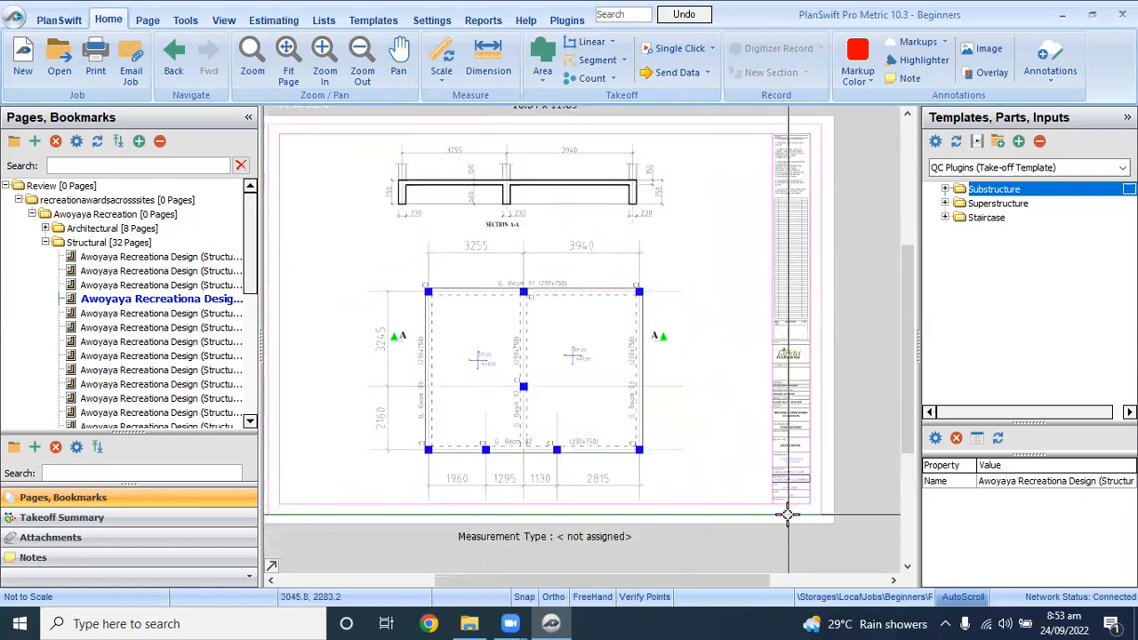
{"action": "scroll", "coordinate": [793, 498], "scroll_direction": "up", "scroll_amount": 3}
{"action": "scroll", "coordinate": [788, 471], "scroll_direction": "down", "scroll_amount": 3}
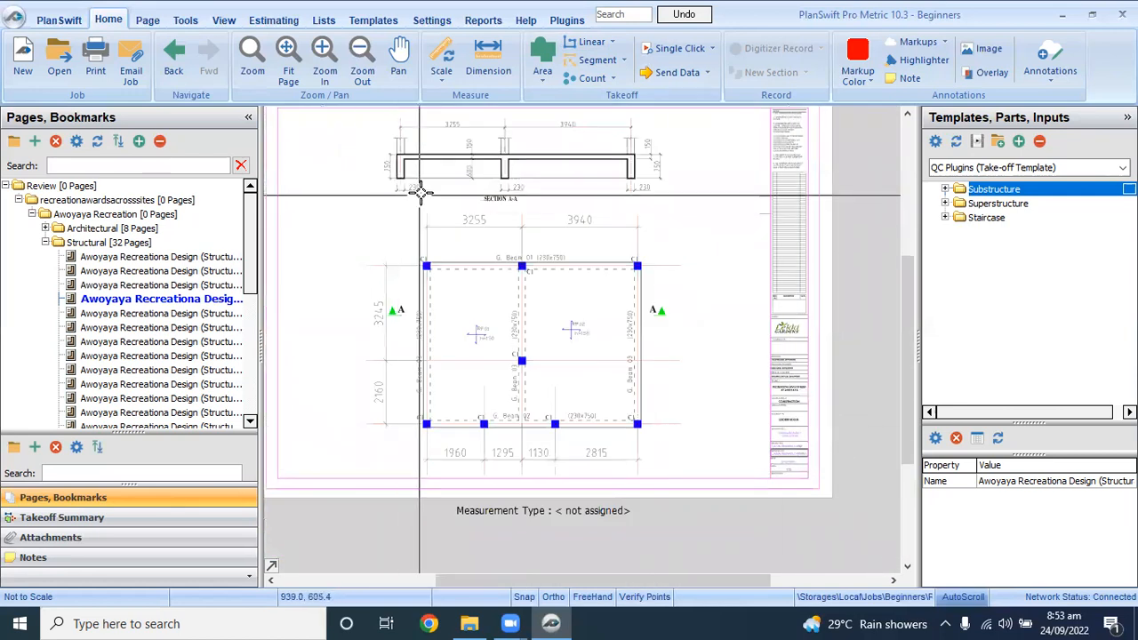
Step: Start the Scale command for the 3255 dimension above G. Beam 01 and set the metric length to 3.26 m
{"action": "scroll", "coordinate": [534, 258], "scroll_direction": "up", "scroll_amount": 3}
{"action": "scroll", "coordinate": [476, 275], "scroll_direction": "down", "scroll_amount": 1}
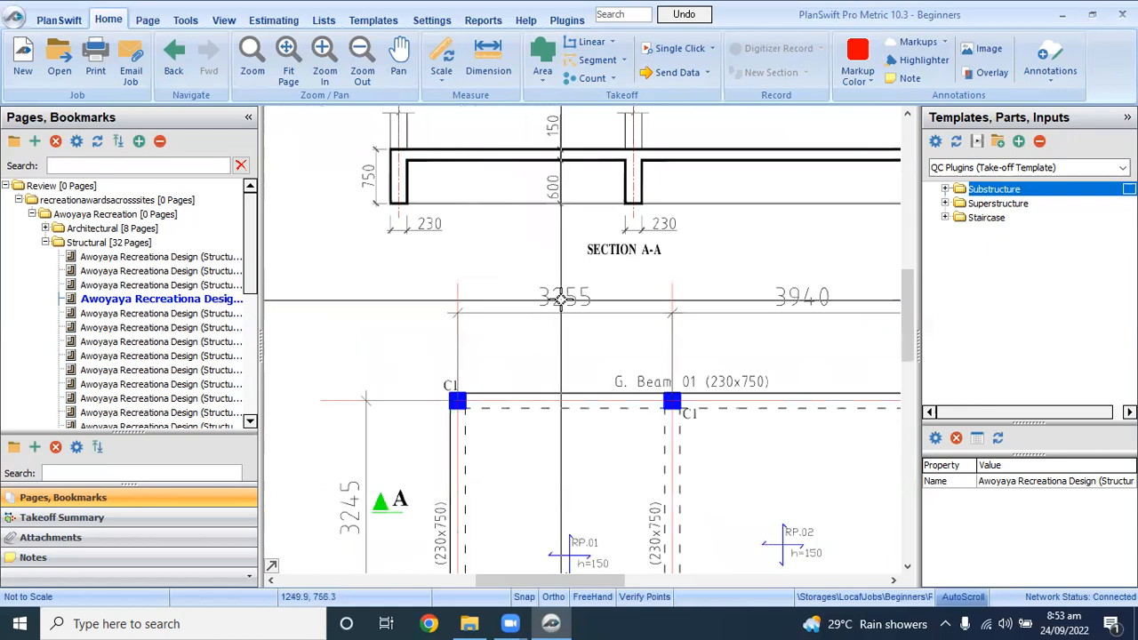
{"action": "scroll", "coordinate": [630, 322], "scroll_direction": "up", "scroll_amount": 2}
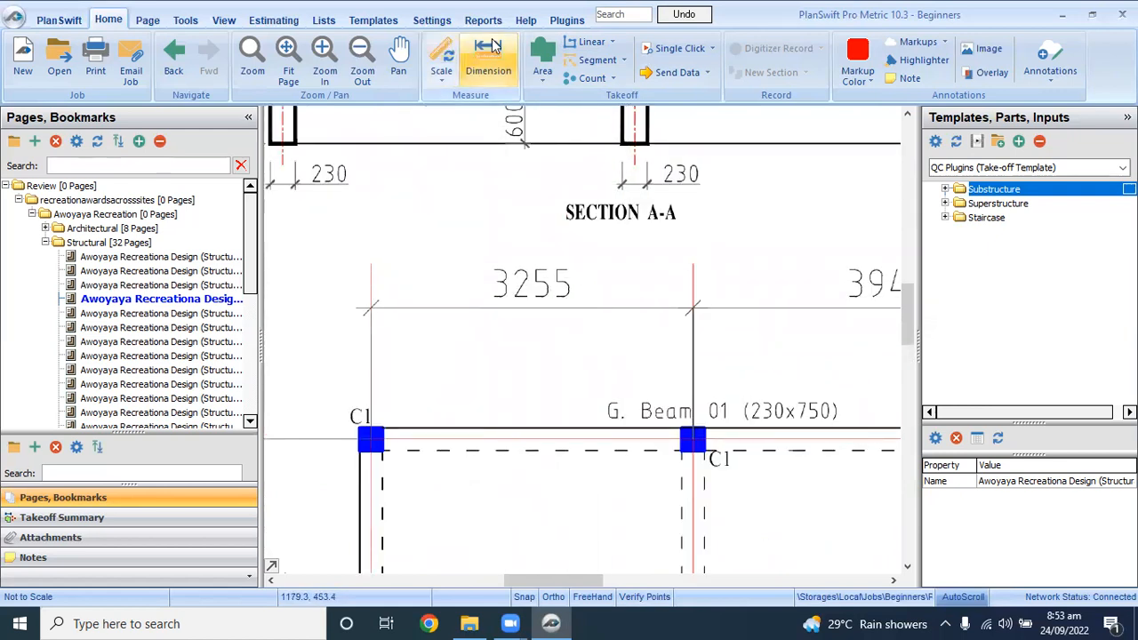
{"action": "left_click", "coordinate": [444, 53]}
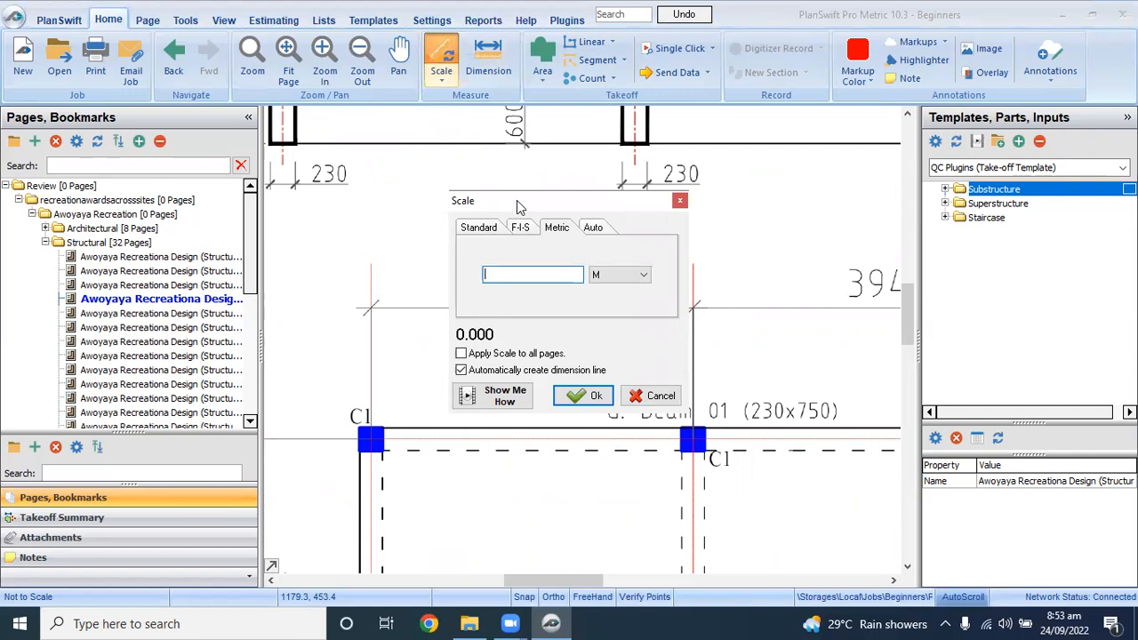
{"action": "left_click_drag", "start_coordinate": [520, 207], "coordinate": [796, 93]}
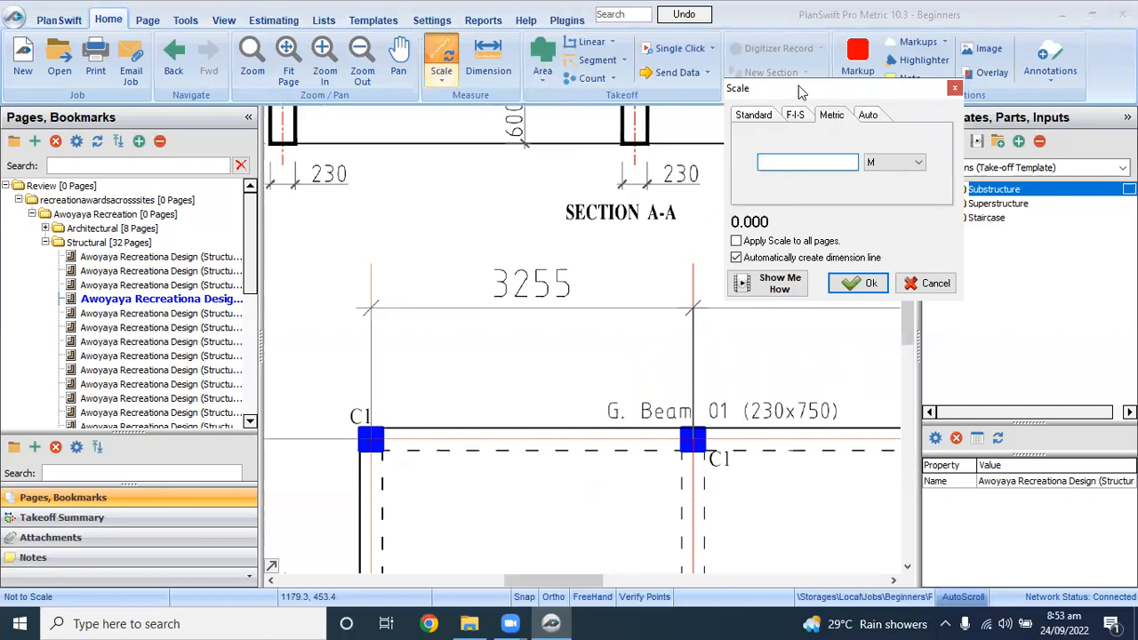
{"action": "left_click_drag", "start_coordinate": [798, 92], "coordinate": [516, 370]}
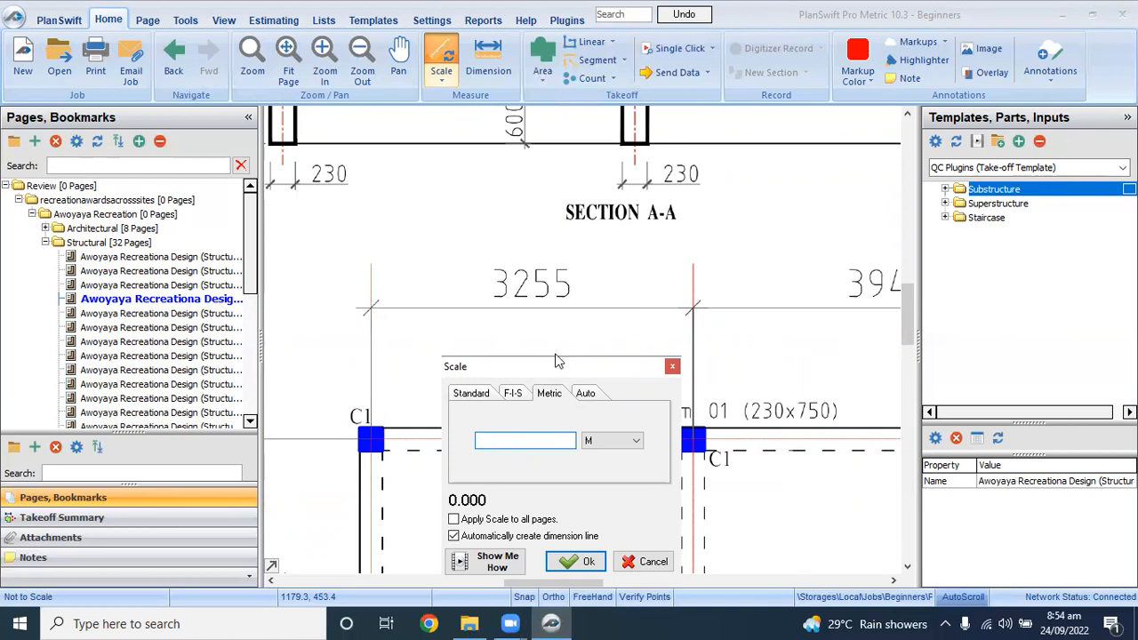
{"action": "left_click_drag", "start_coordinate": [557, 361], "coordinate": [768, 59]}
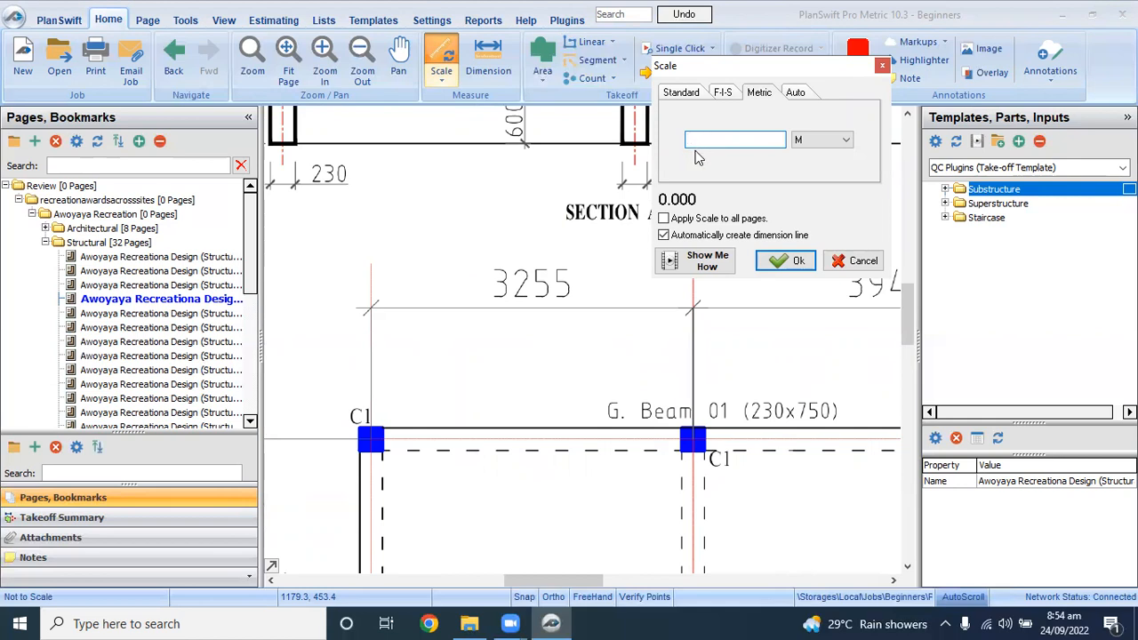
{"action": "type", "text": "3.26"}
{"action": "left_click", "coordinate": [791, 261]}
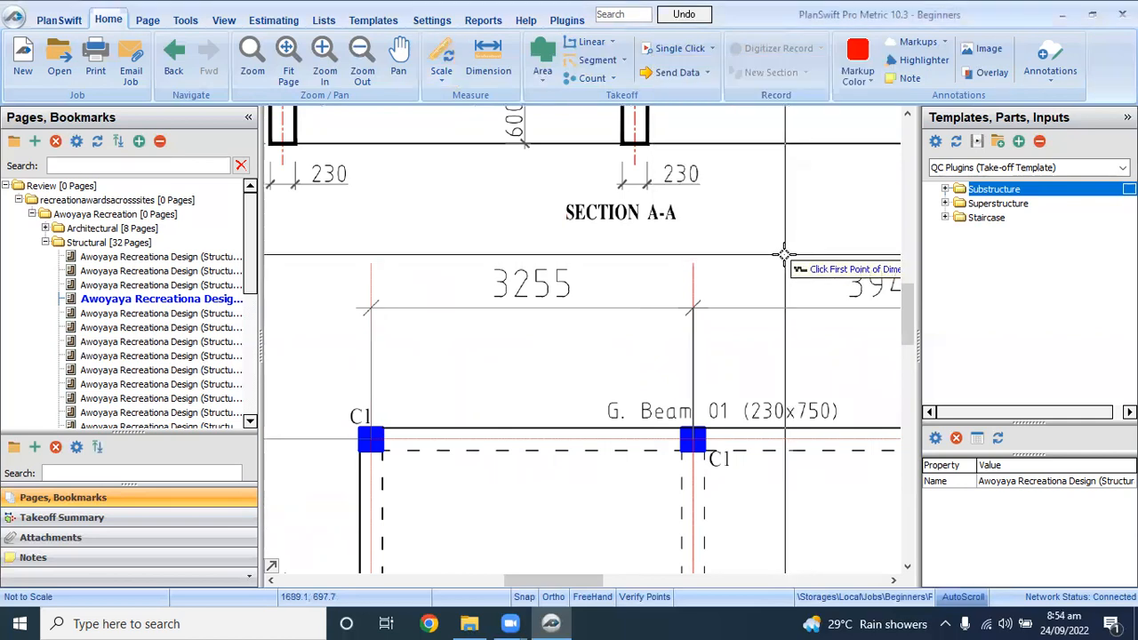
Step: Pick both end ticks of the 3255 dimension above G. Beam 01 to apply the 3.26 m scale
{"action": "scroll", "coordinate": [377, 306], "scroll_direction": "up", "scroll_amount": 2}
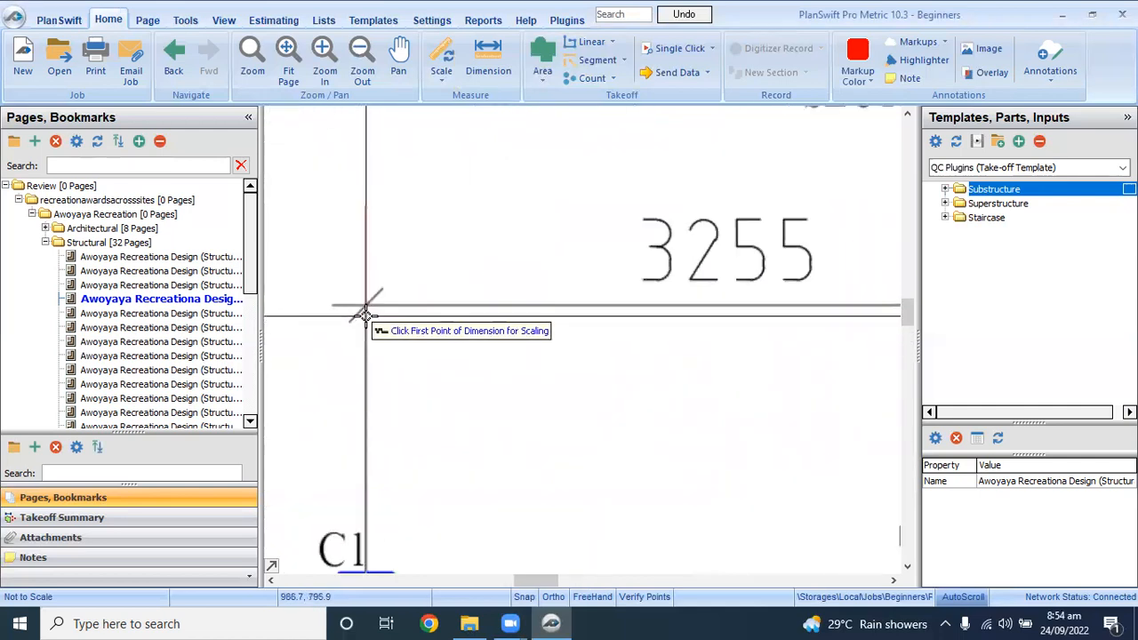
{"action": "scroll", "coordinate": [365, 307], "scroll_direction": "up", "scroll_amount": 1}
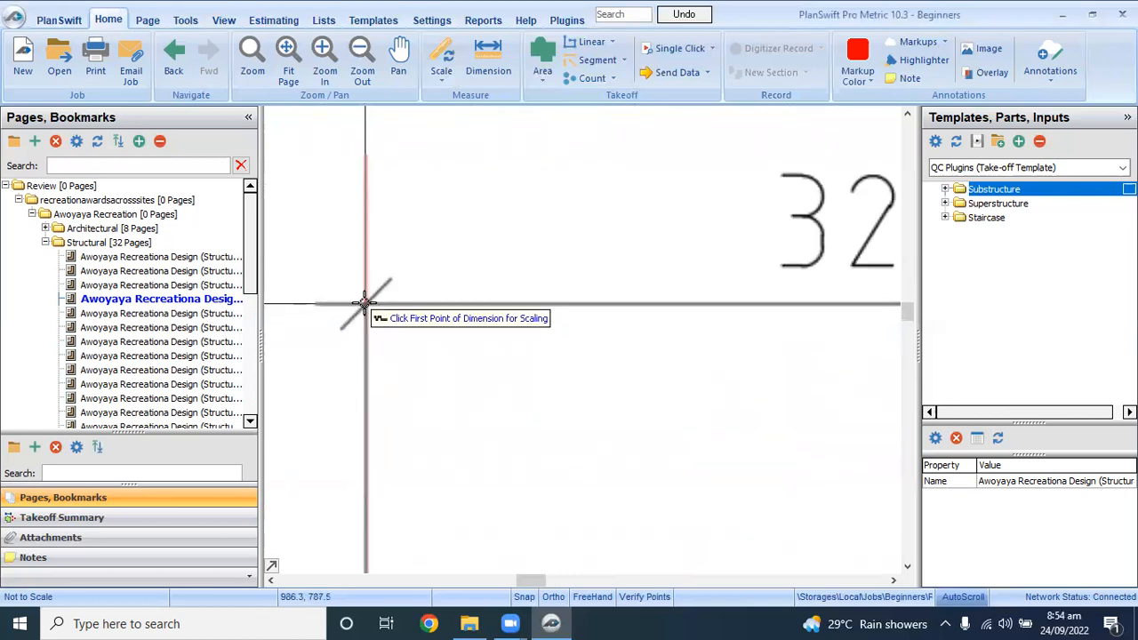
{"action": "left_click", "coordinate": [364, 303]}
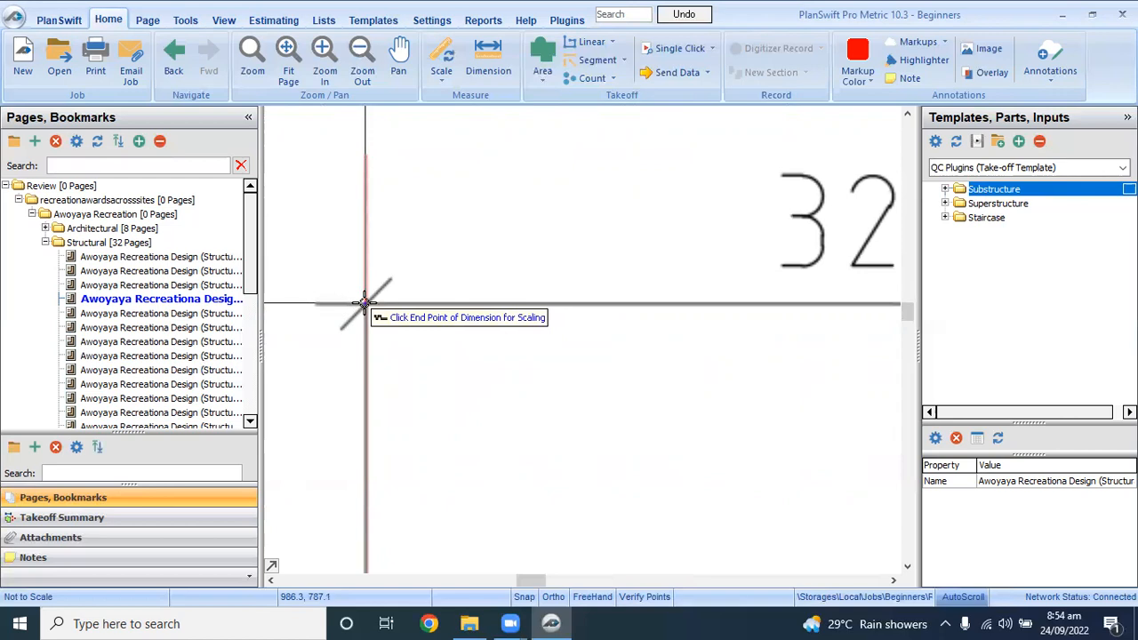
{"action": "scroll", "coordinate": [508, 305], "scroll_direction": "down", "scroll_amount": 2}
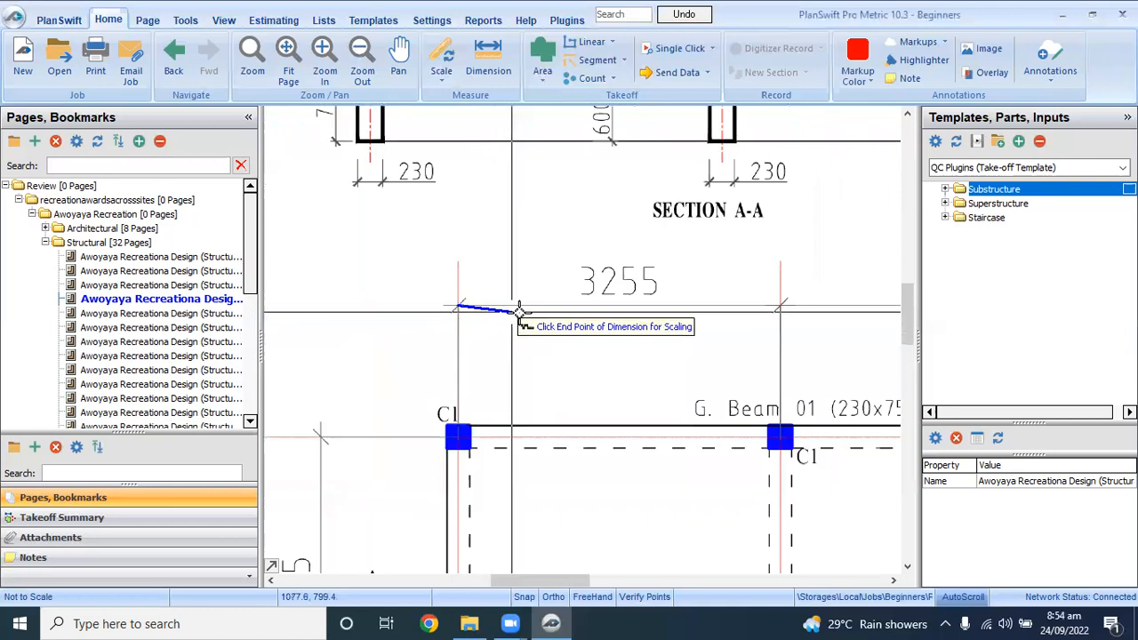
{"action": "scroll", "coordinate": [791, 302], "scroll_direction": "up", "scroll_amount": 3}
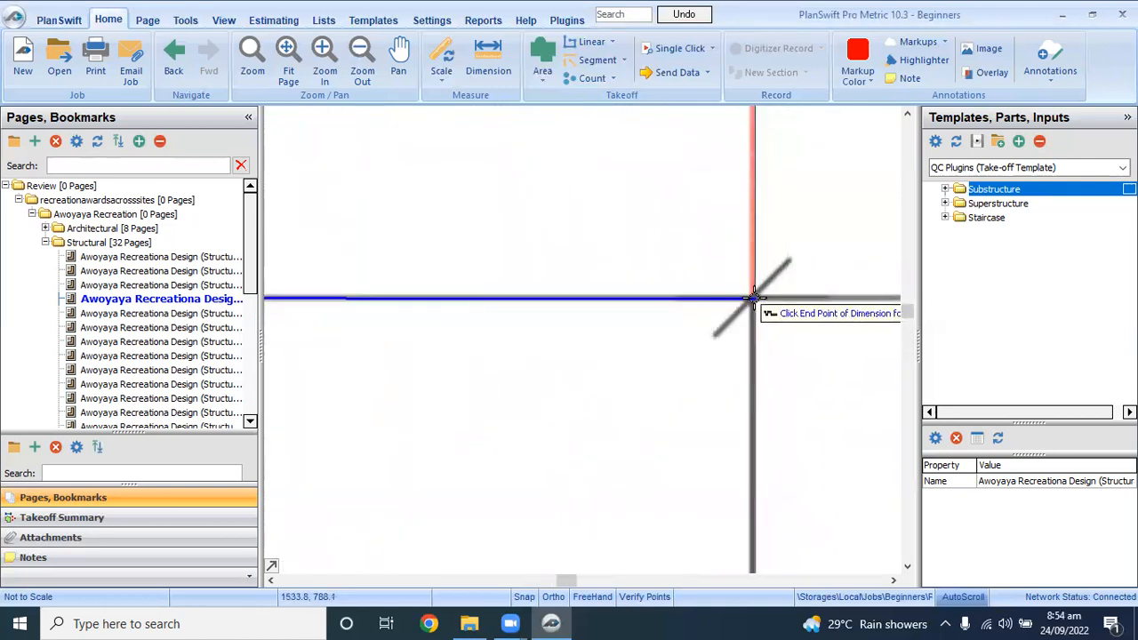
{"action": "left_click", "coordinate": [754, 298]}
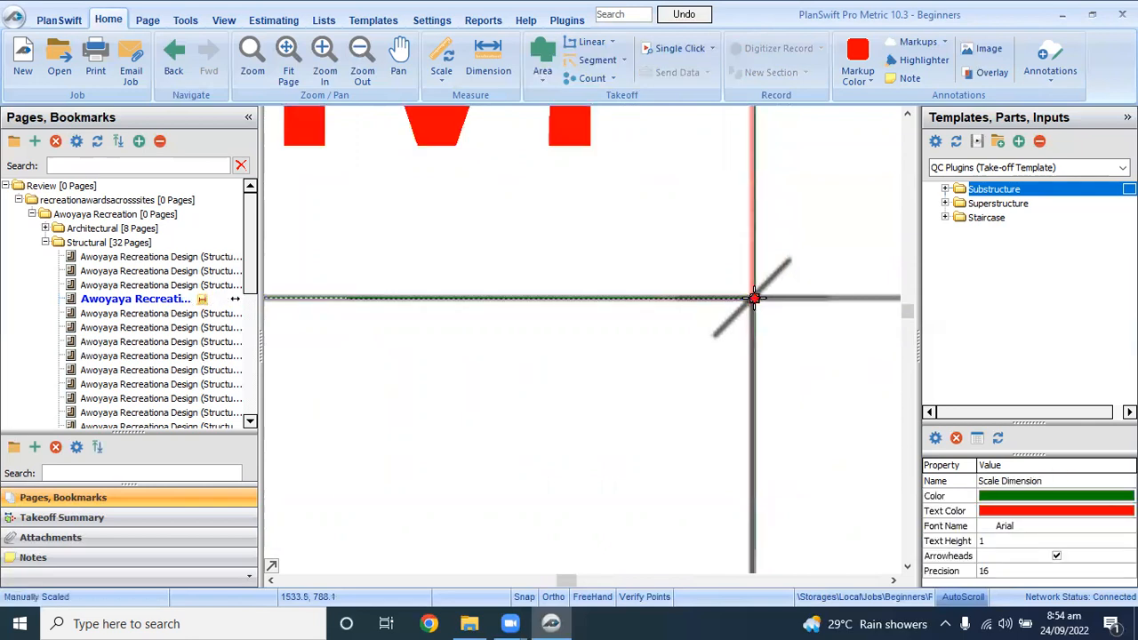
Step: Compare the new scale dimension with the printed 3255 label and the rest of the ground beam plan
{"action": "scroll", "coordinate": [754, 298], "scroll_direction": "down", "scroll_amount": 3}
{"action": "scroll", "coordinate": [712, 316], "scroll_direction": "up", "scroll_amount": 2}
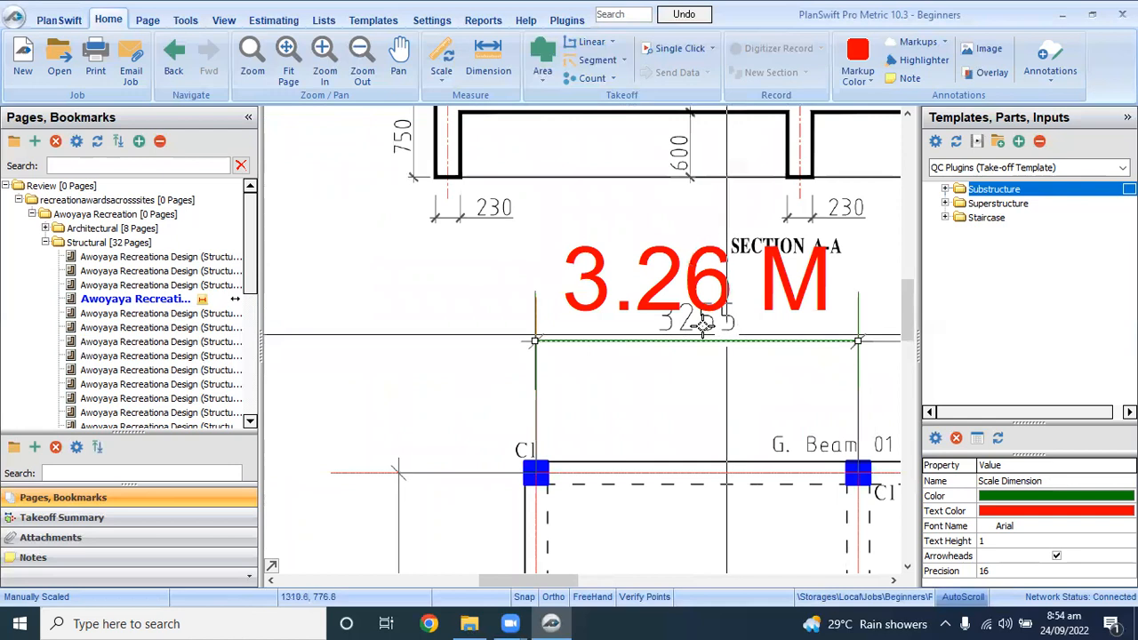
{"action": "scroll", "coordinate": [538, 329], "scroll_direction": "down", "scroll_amount": 3}
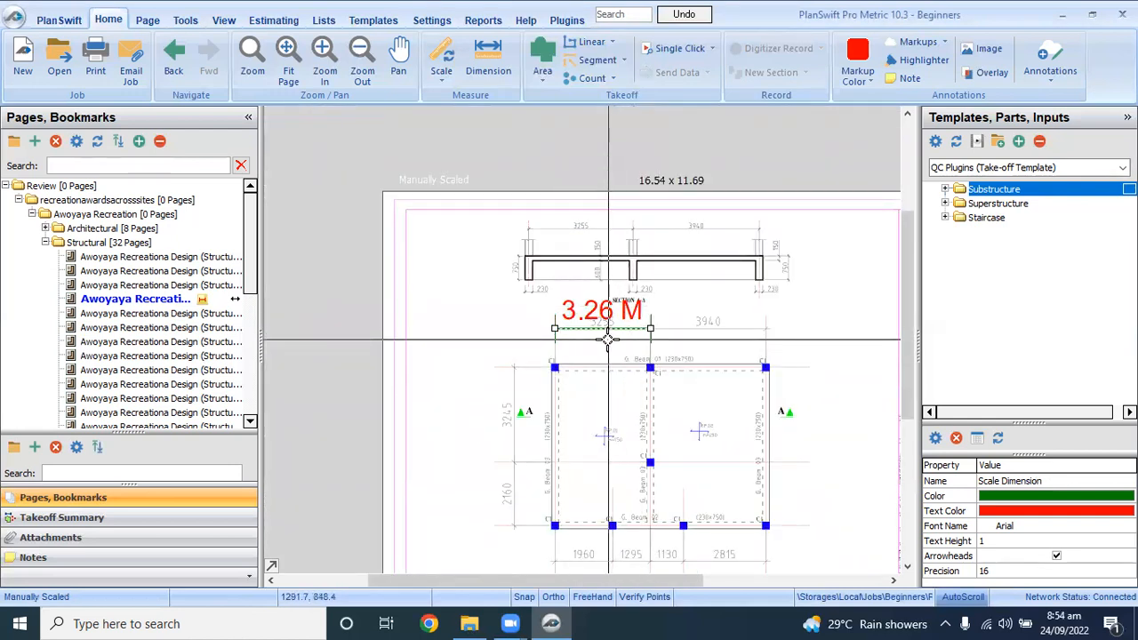
{"action": "scroll", "coordinate": [609, 339], "scroll_direction": "up", "scroll_amount": 3}
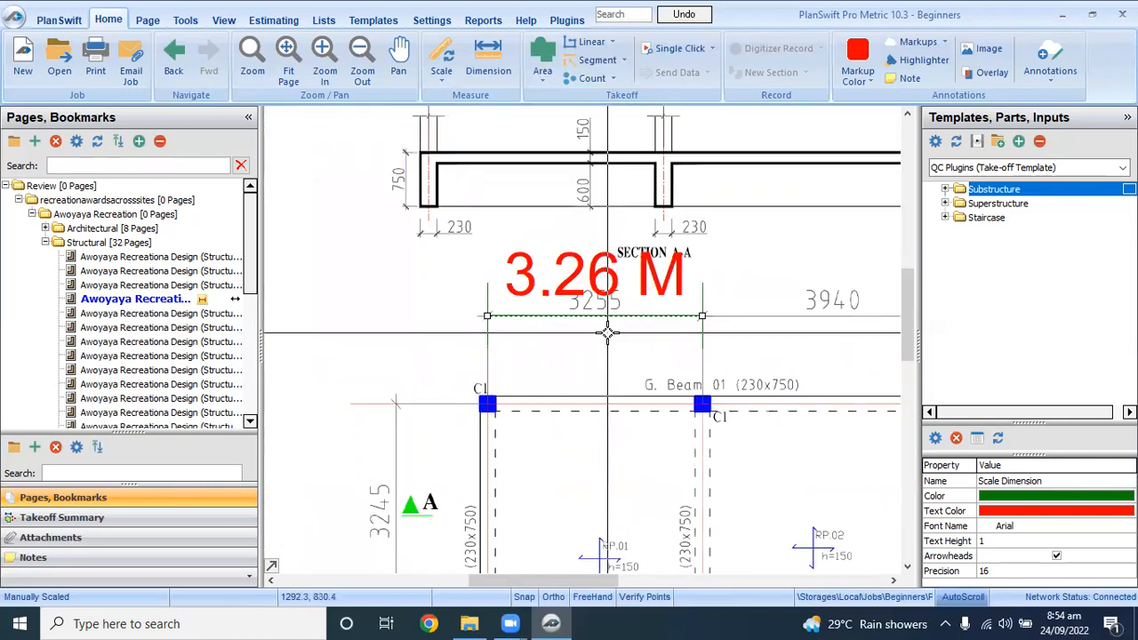
{"action": "scroll", "coordinate": [608, 293], "scroll_direction": "down", "scroll_amount": 3}
{"action": "scroll", "coordinate": [606, 298], "scroll_direction": "up", "scroll_amount": 3}
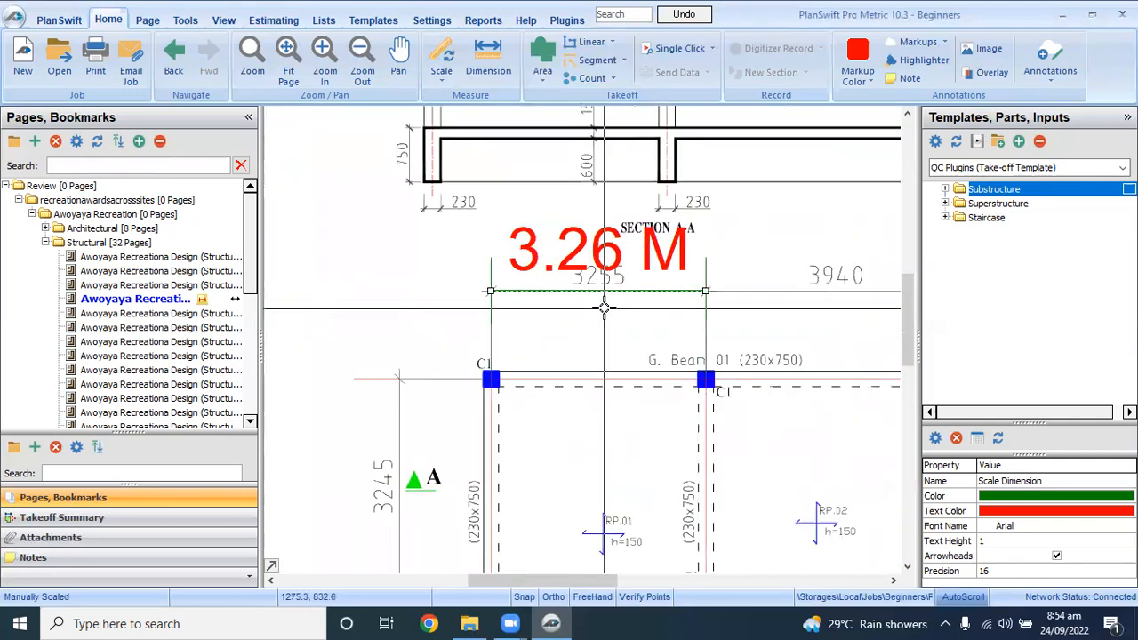
{"action": "scroll", "coordinate": [603, 293], "scroll_direction": "down", "scroll_amount": 3}
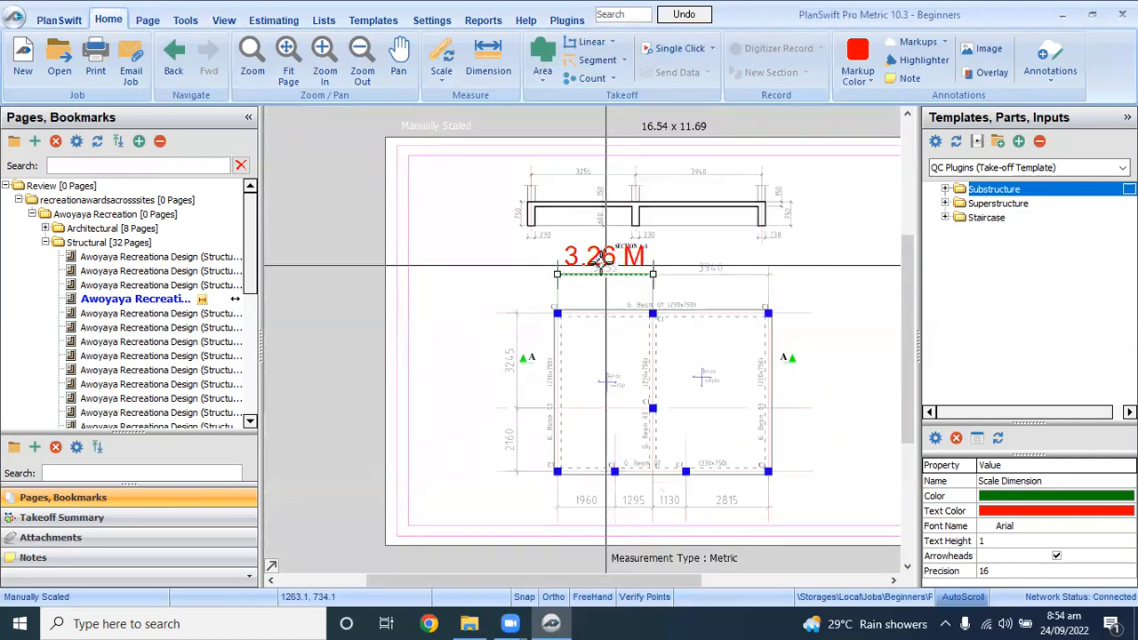
Step: Dimension the vertical 3245 span beside G. Beam 03 between its two end ticks to check the scale
{"action": "left_click", "coordinate": [488, 51]}
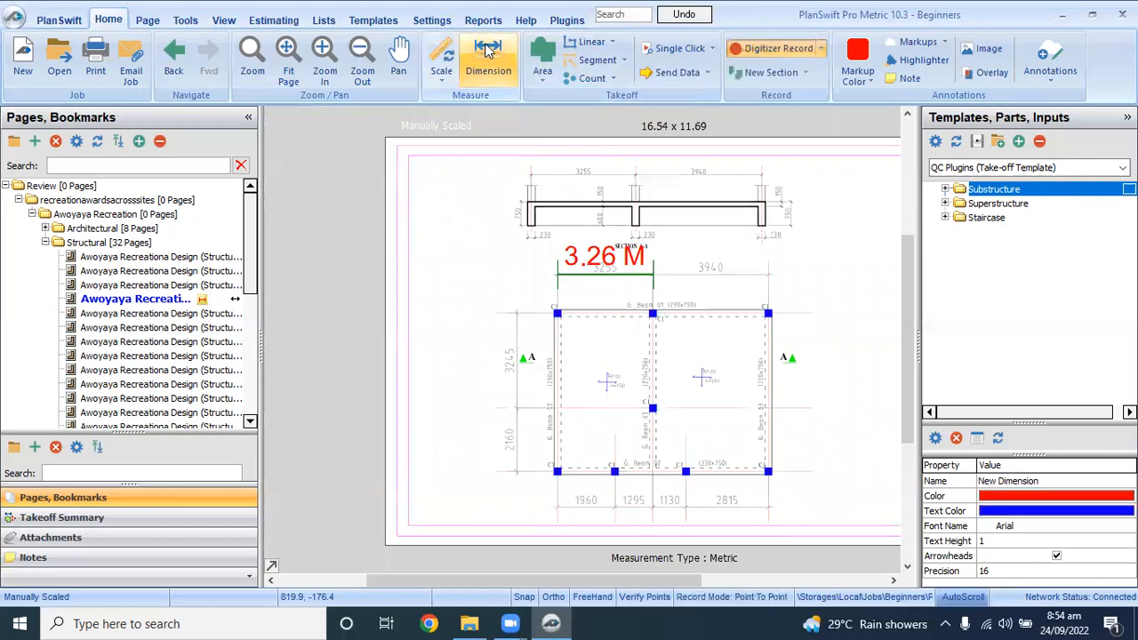
{"action": "scroll", "coordinate": [507, 413], "scroll_direction": "up", "scroll_amount": 2}
{"action": "scroll", "coordinate": [507, 413], "scroll_direction": "up", "scroll_amount": 1}
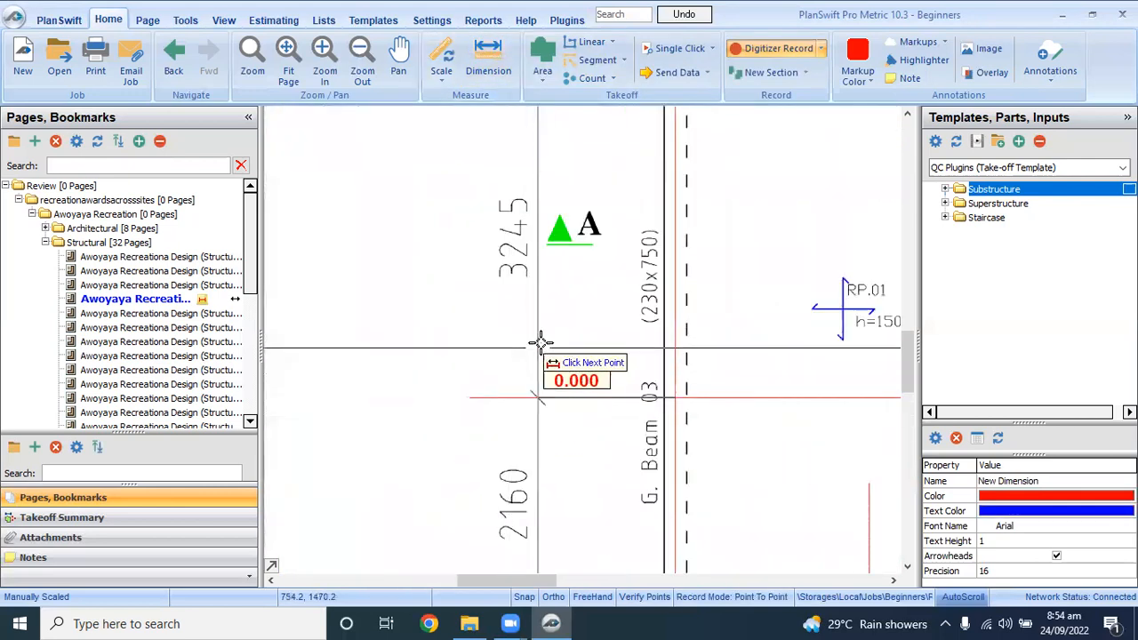
{"action": "scroll", "coordinate": [539, 338], "scroll_direction": "down", "scroll_amount": 3}
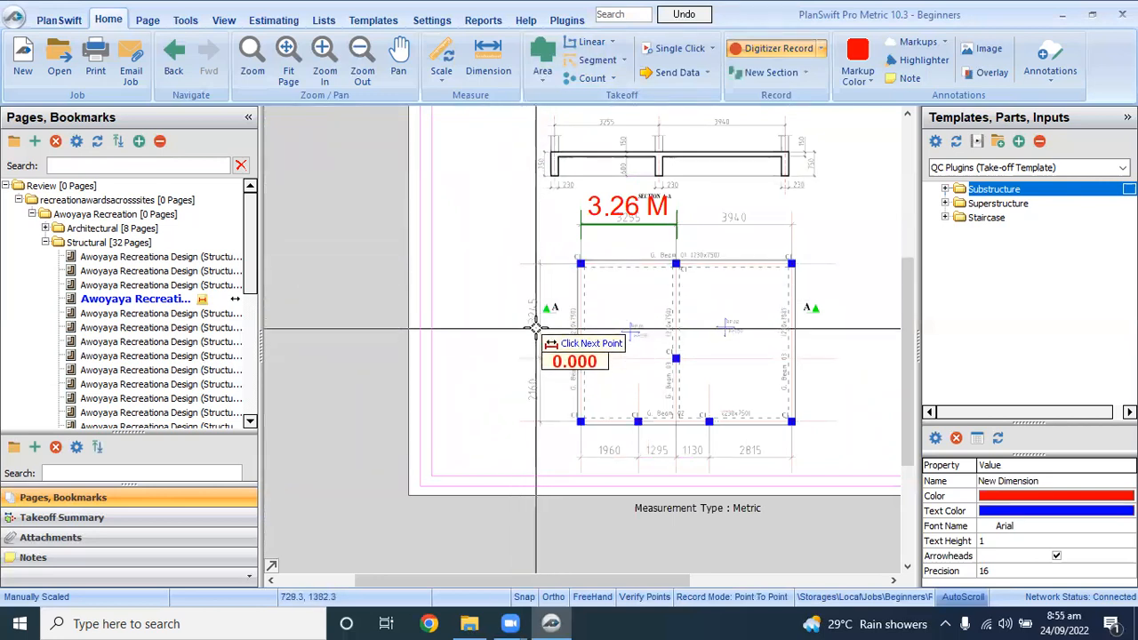
{"action": "scroll", "coordinate": [536, 325], "scroll_direction": "up", "scroll_amount": 3}
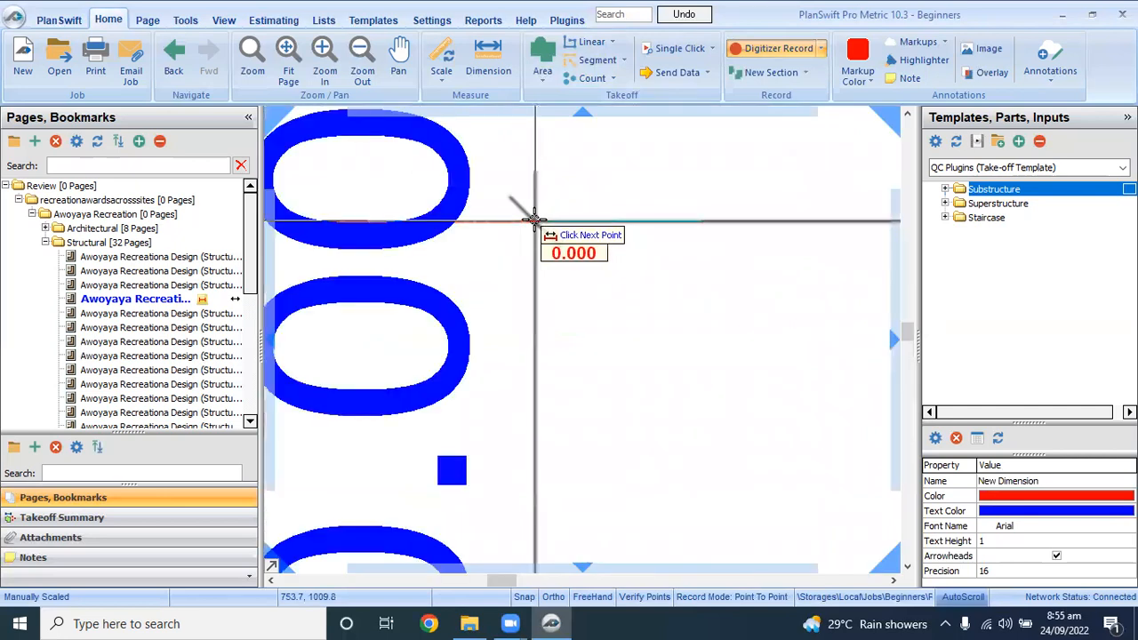
{"action": "scroll", "coordinate": [538, 222], "scroll_direction": "down", "scroll_amount": 3}
{"action": "scroll", "coordinate": [540, 327], "scroll_direction": "up", "scroll_amount": 3}
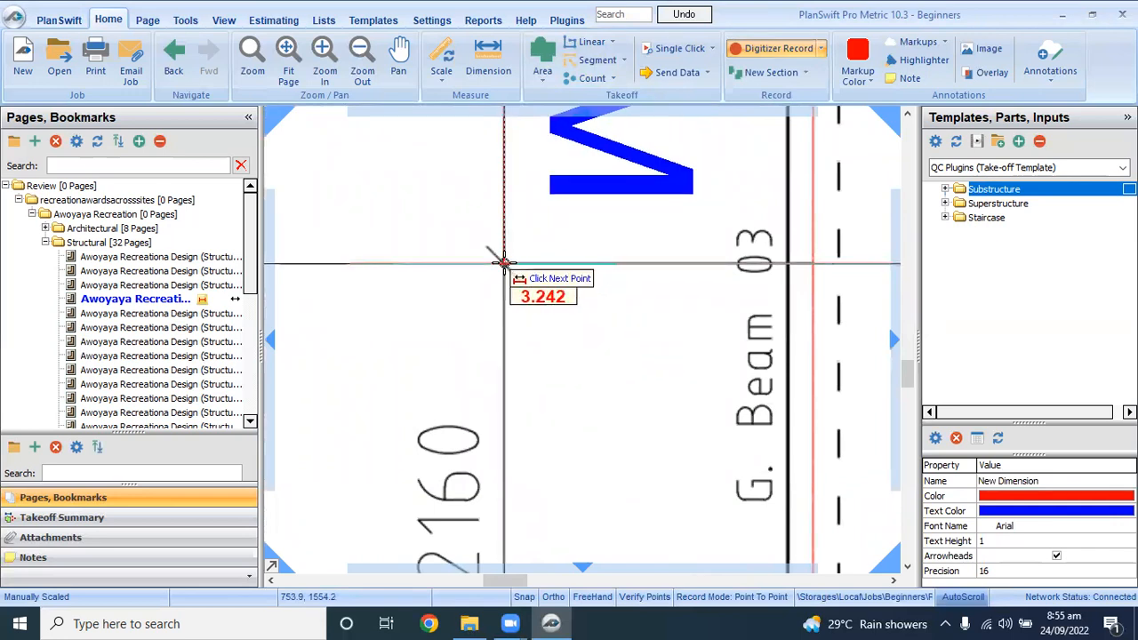
{"action": "left_click", "coordinate": [503, 263]}
{"action": "scroll", "coordinate": [556, 372], "scroll_direction": "down", "scroll_amount": 3}
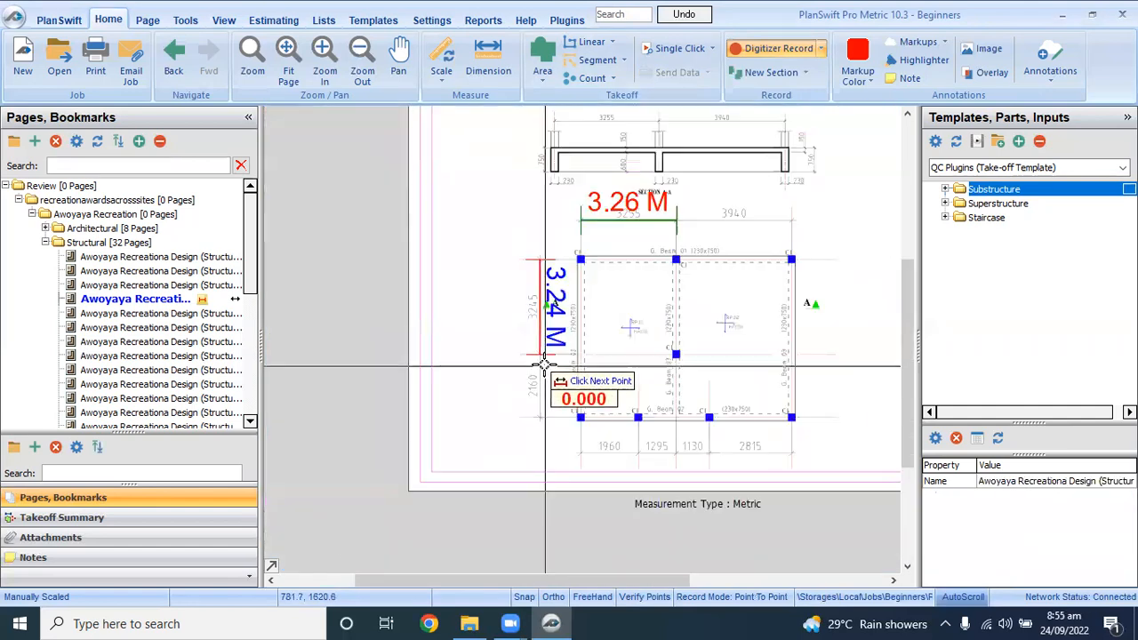
Step: Dimension the horizontal 1960 span below G. Beam 02 between its end ticks and stop the dimension recording
{"action": "scroll", "coordinate": [545, 334], "scroll_direction": "up", "scroll_amount": 2}
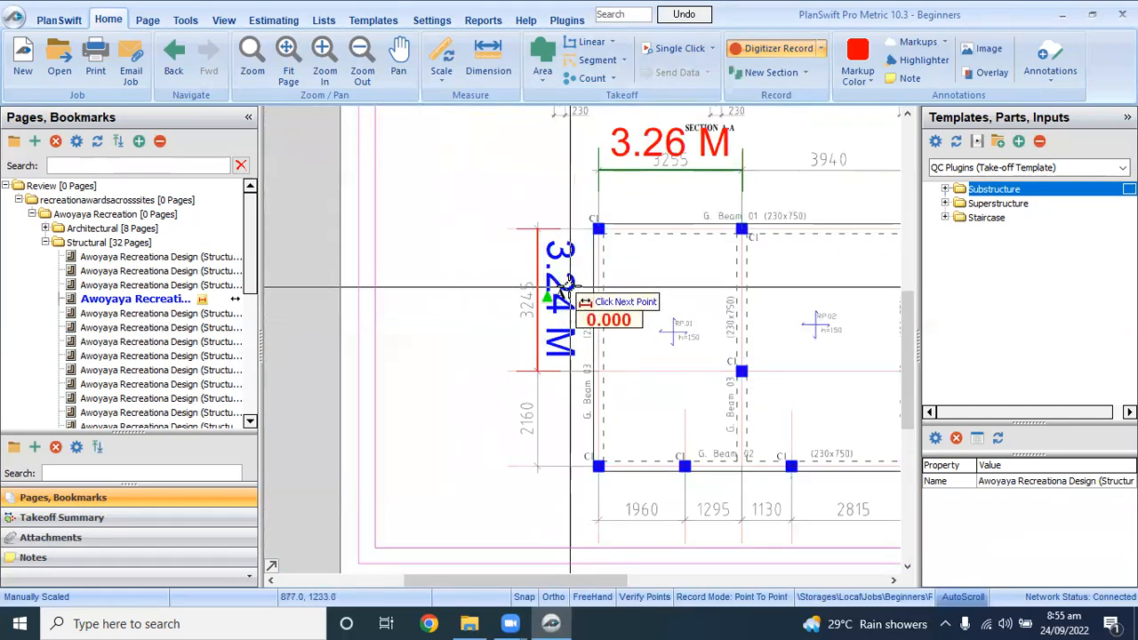
{"action": "scroll", "coordinate": [560, 283], "scroll_direction": "up", "scroll_amount": 1}
{"action": "scroll", "coordinate": [467, 318], "scroll_direction": "down", "scroll_amount": 3}
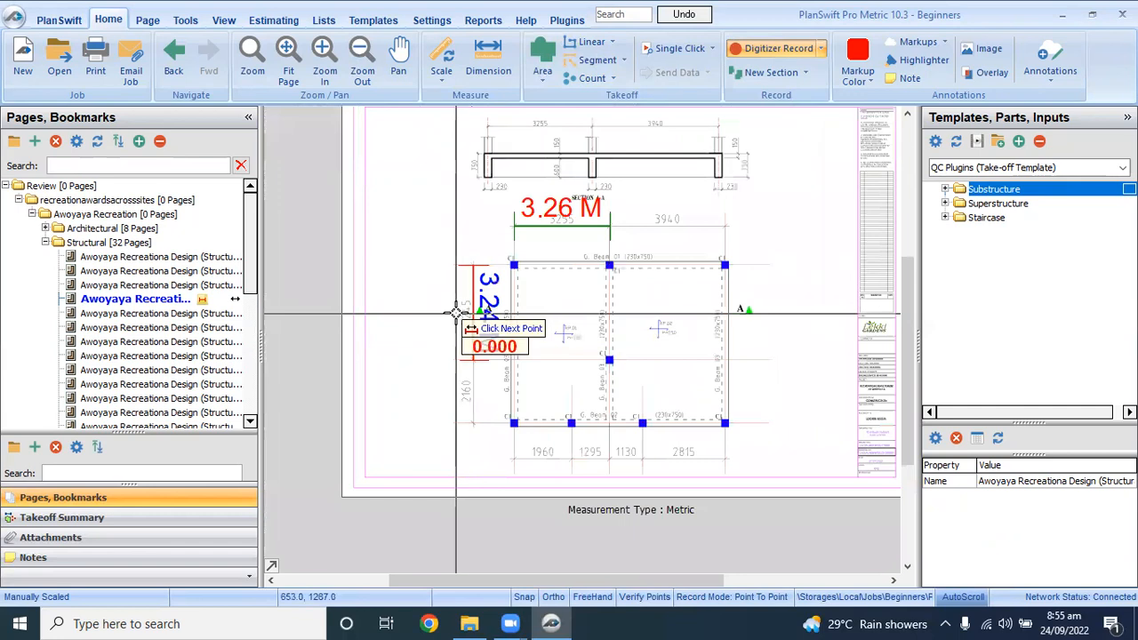
{"action": "scroll", "coordinate": [594, 451], "scroll_direction": "up", "scroll_amount": 5}
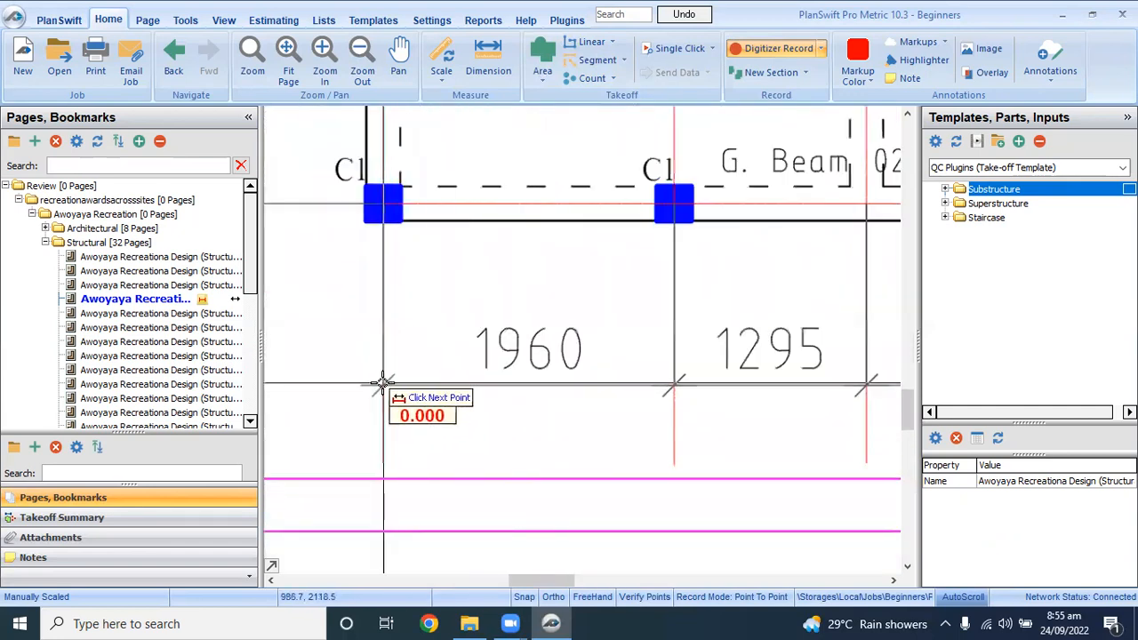
{"action": "left_click", "coordinate": [383, 384]}
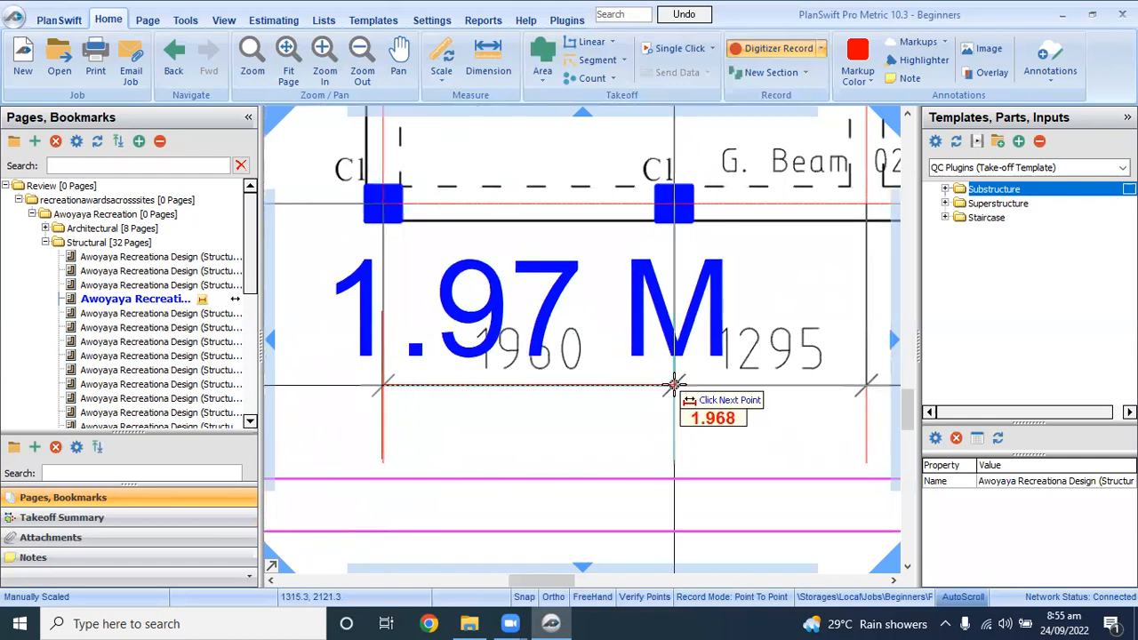
{"action": "scroll", "coordinate": [673, 384], "scroll_direction": "up", "scroll_amount": 5}
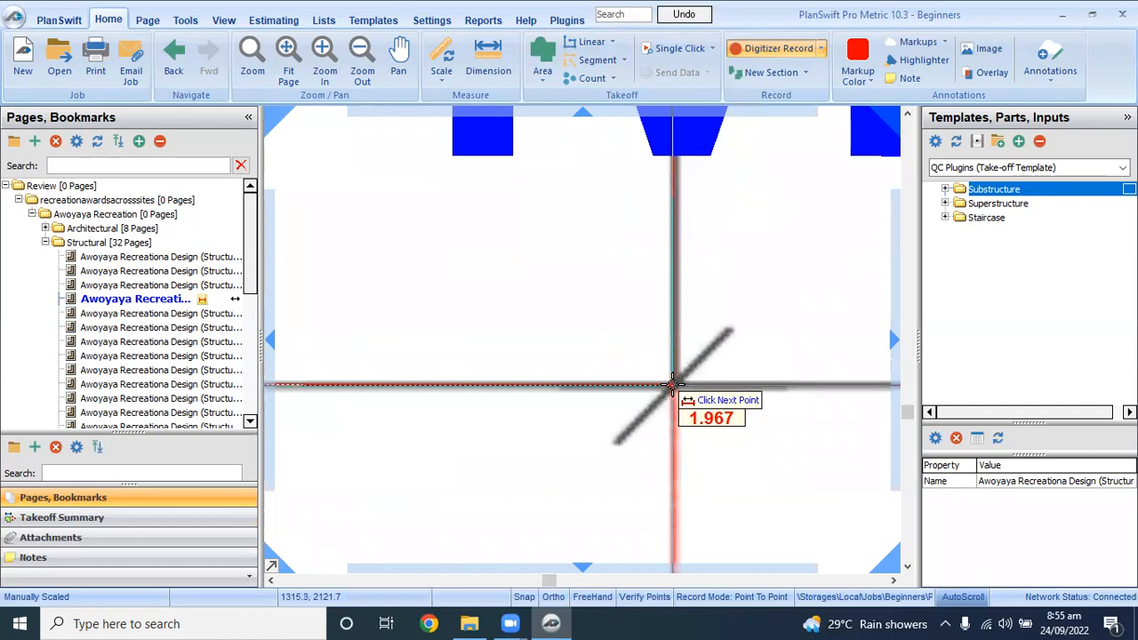
{"action": "left_click", "coordinate": [674, 384]}
{"action": "scroll", "coordinate": [673, 386], "scroll_direction": "down", "scroll_amount": 5}
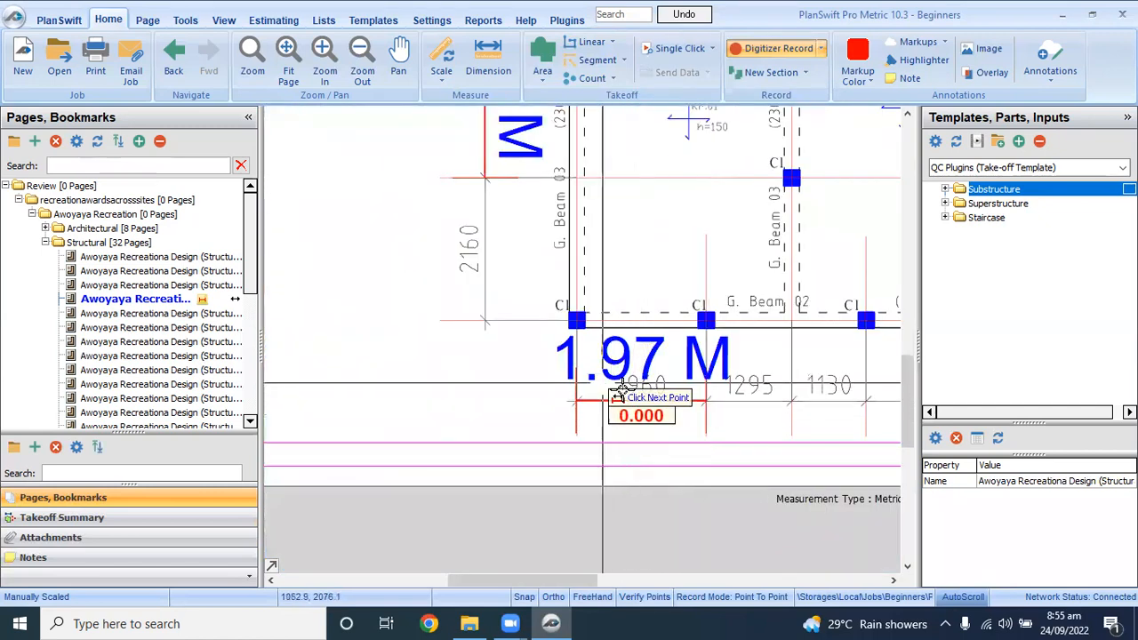
{"action": "scroll", "coordinate": [571, 406], "scroll_direction": "down", "scroll_amount": 5}
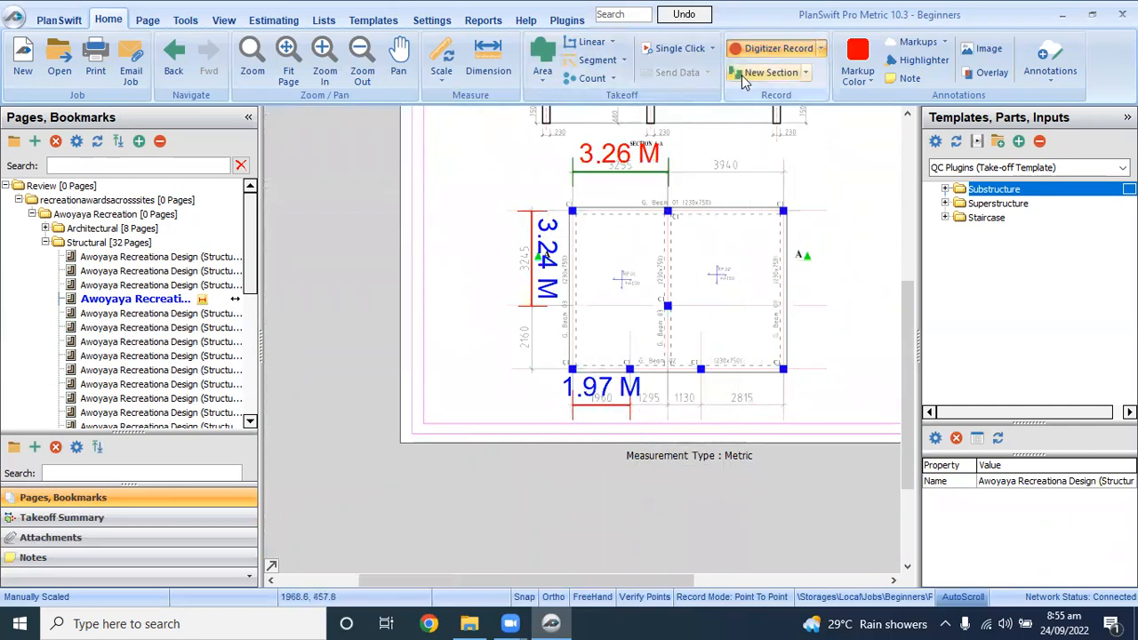
{"action": "left_click", "coordinate": [760, 52]}
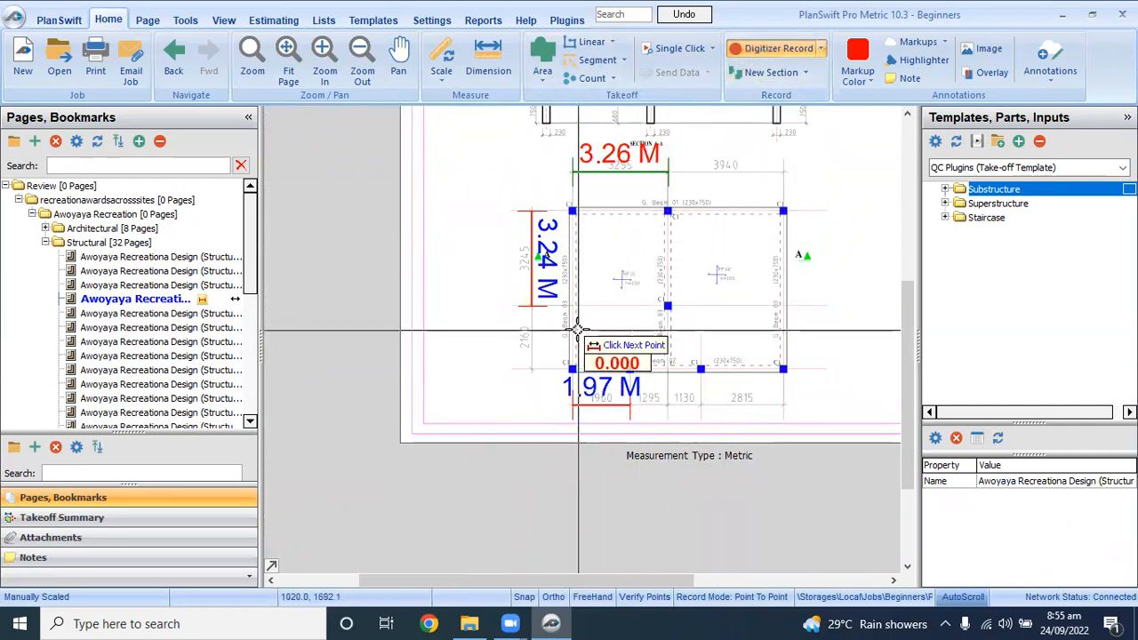
{"action": "left_click", "coordinate": [760, 51]}
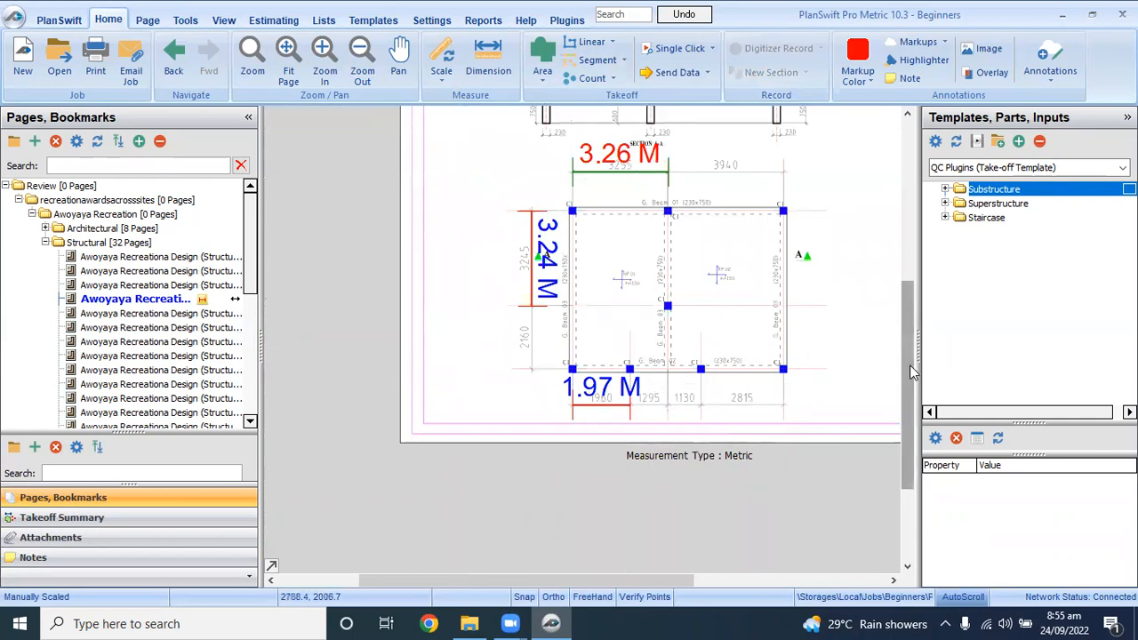
Step: Toggle the display of the scale and check dimensions on the ground beam page, leaving them hidden
{"action": "left_click_drag", "start_coordinate": [907, 363], "coordinate": [904, 311]}
{"action": "scroll", "coordinate": [690, 399], "scroll_direction": "up", "scroll_amount": 3}
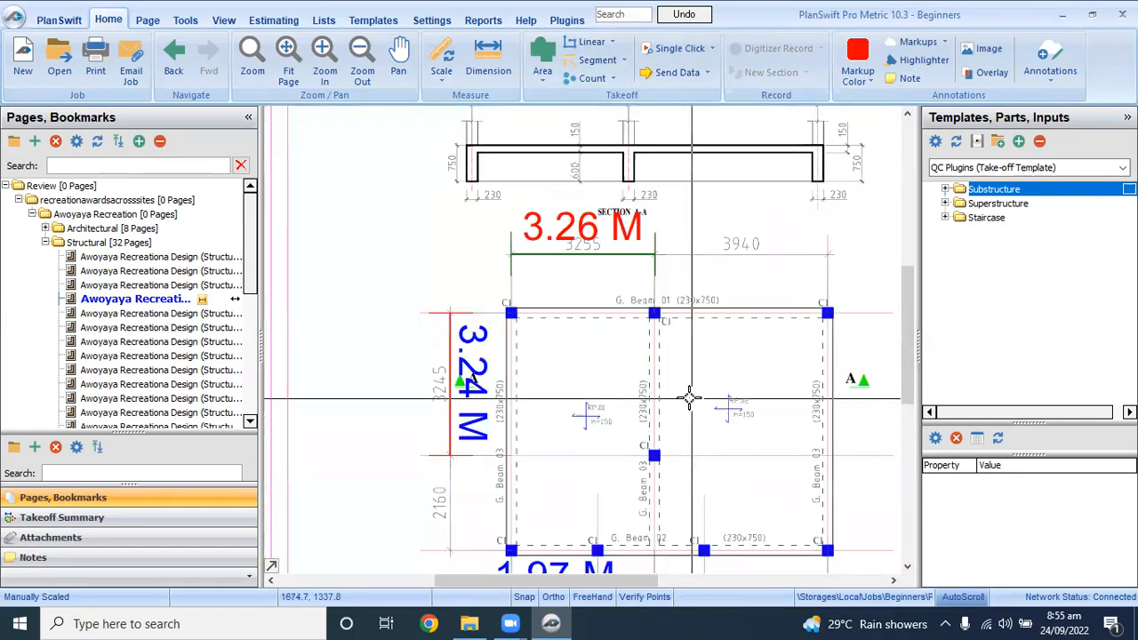
{"action": "scroll", "coordinate": [620, 373], "scroll_direction": "down", "scroll_amount": 2}
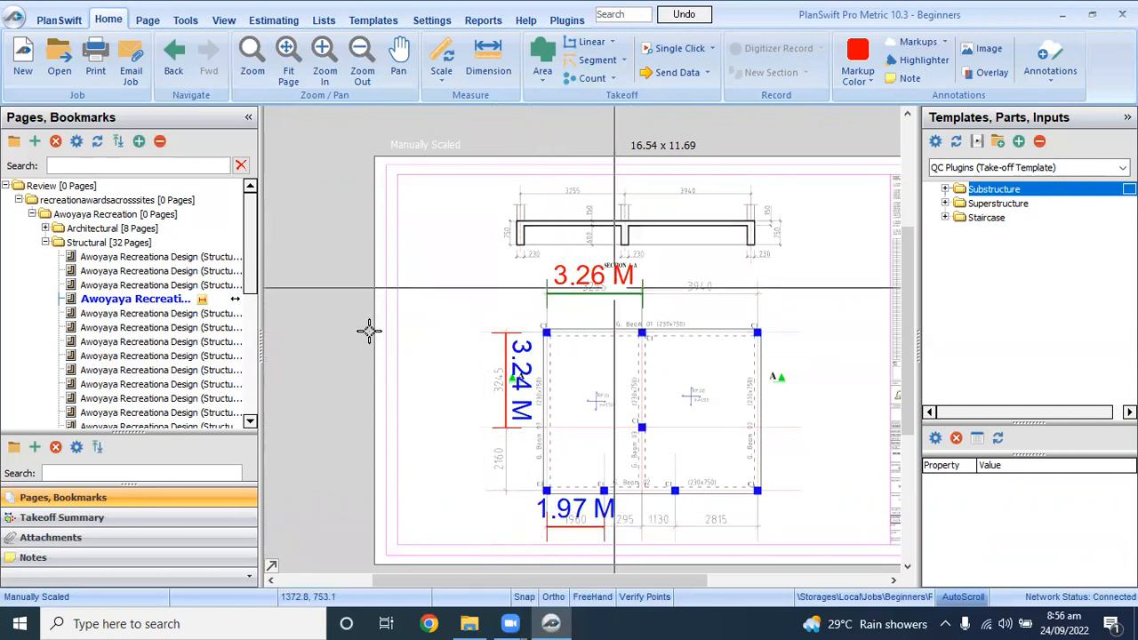
{"action": "left_click", "coordinate": [201, 300]}
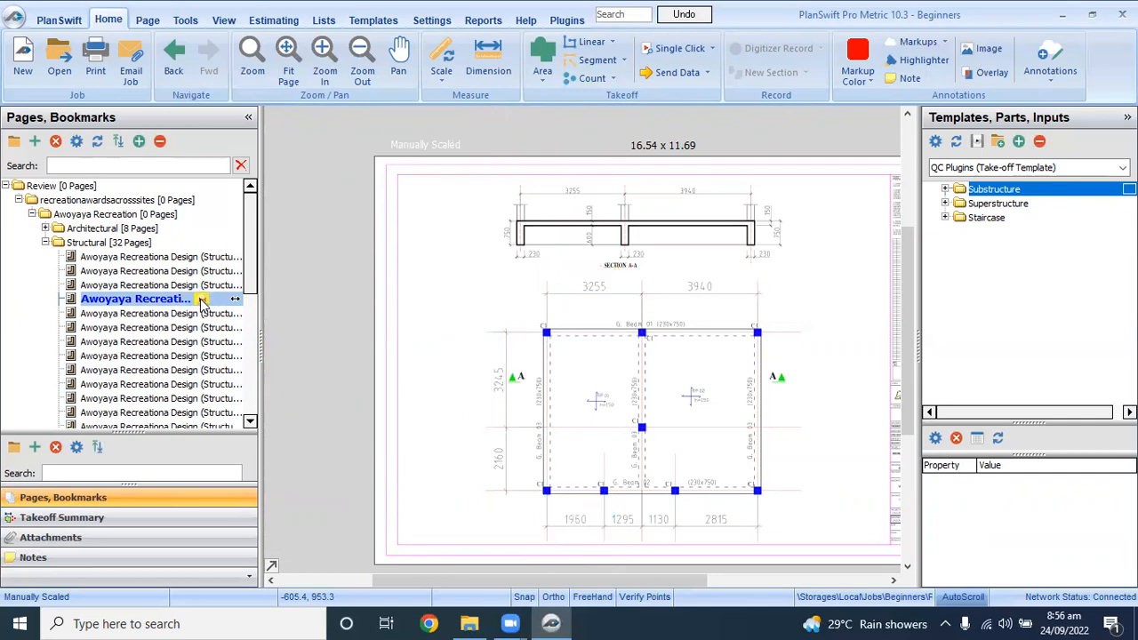
{"action": "left_click", "coordinate": [201, 301]}
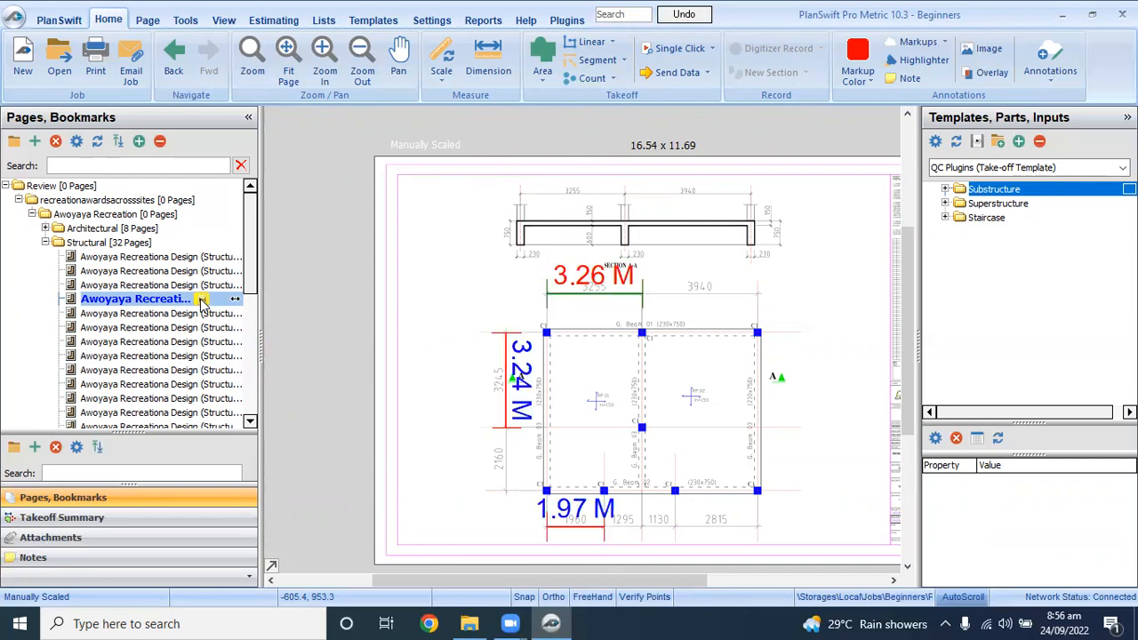
{"action": "left_click", "coordinate": [201, 300]}
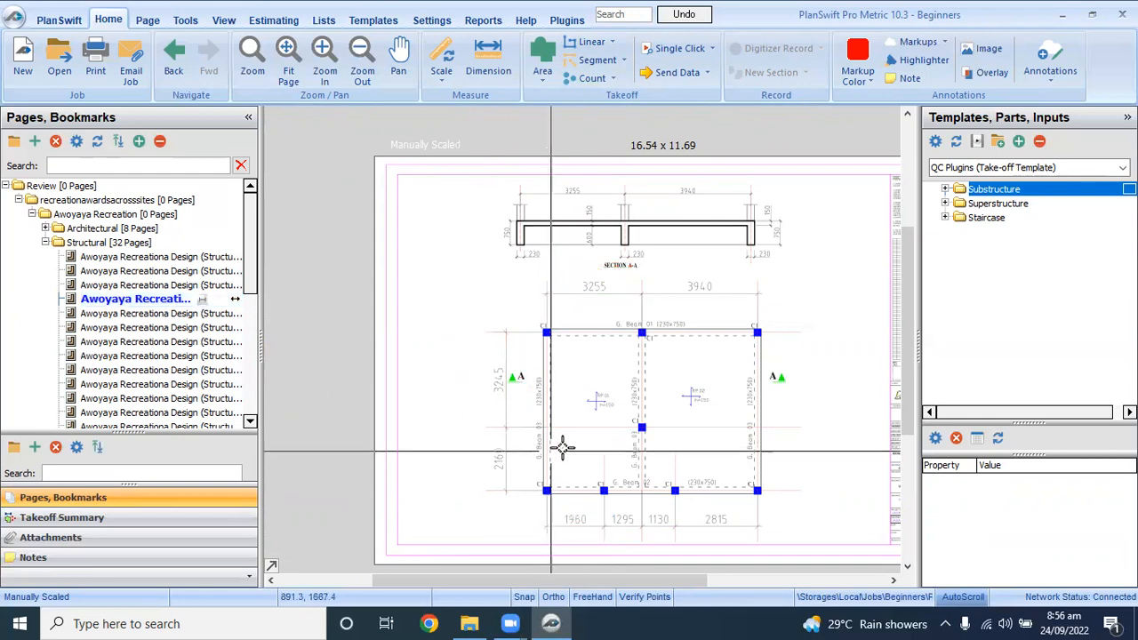
{"action": "scroll", "coordinate": [623, 359], "scroll_direction": "up", "scroll_amount": 3}
{"action": "scroll", "coordinate": [551, 348], "scroll_direction": "down", "scroll_amount": 3}
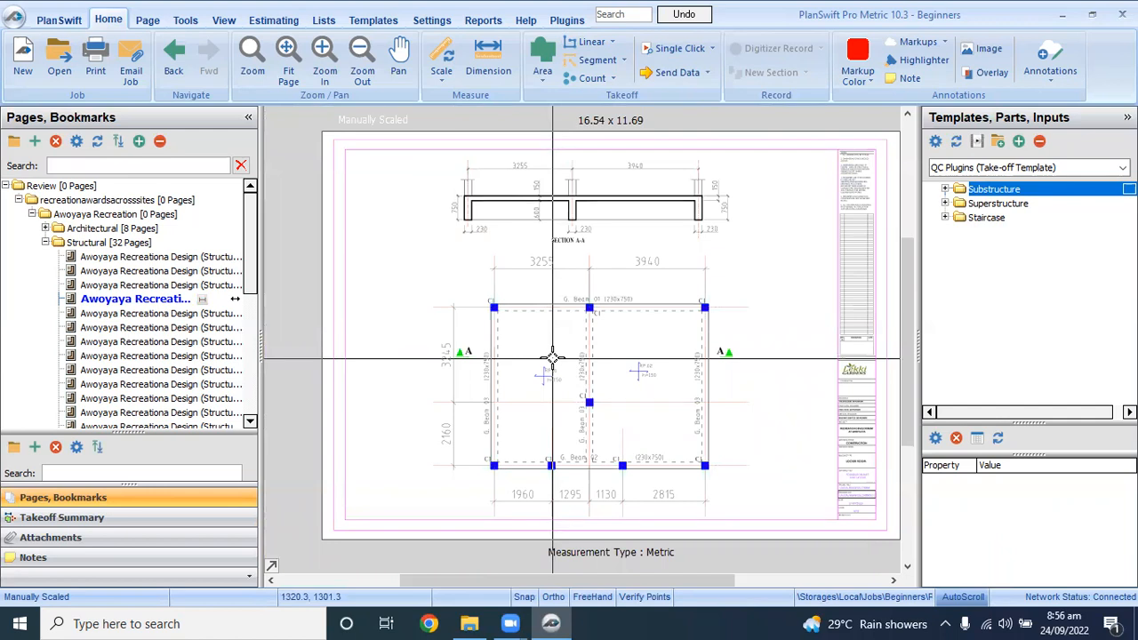
Step: Create a new area takeoff on the ground beam page and name it Site Clearance
{"action": "left_click", "coordinate": [543, 86]}
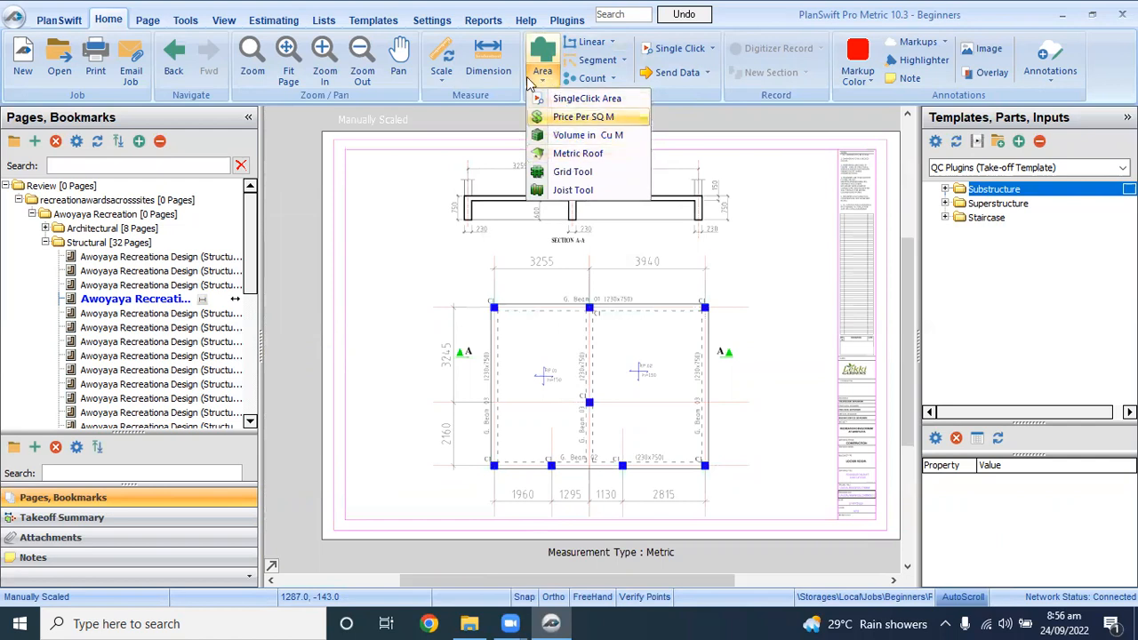
{"action": "left_click", "coordinate": [417, 174]}
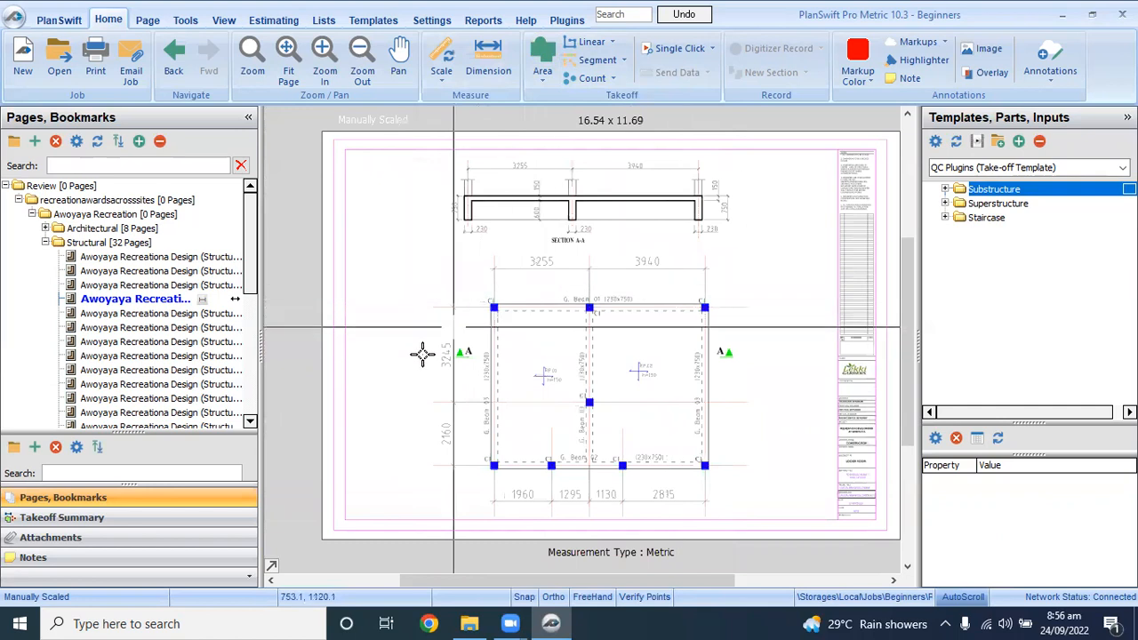
{"action": "left_click", "coordinate": [551, 51]}
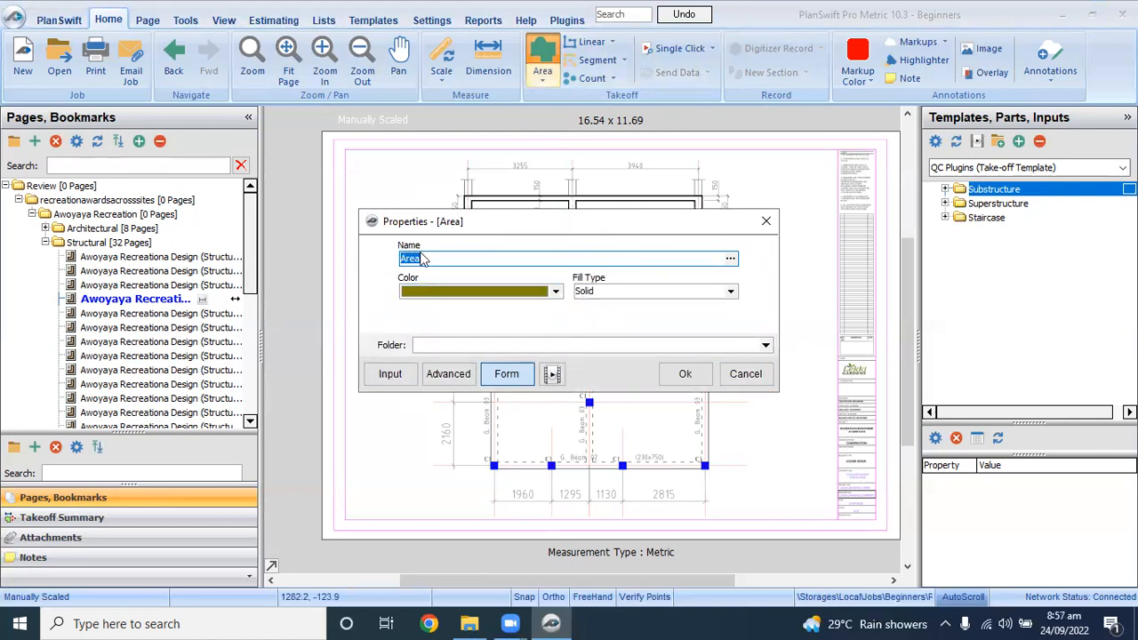
{"action": "left_click_drag", "start_coordinate": [488, 225], "coordinate": [545, 144]}
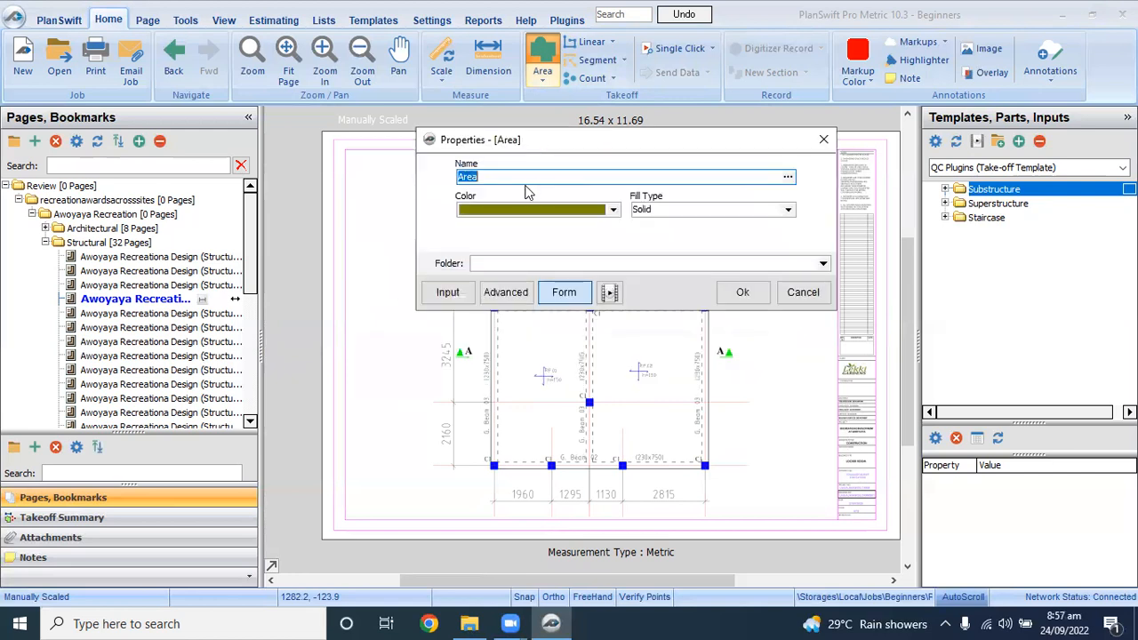
{"action": "type", "text": "Site Clearance"}
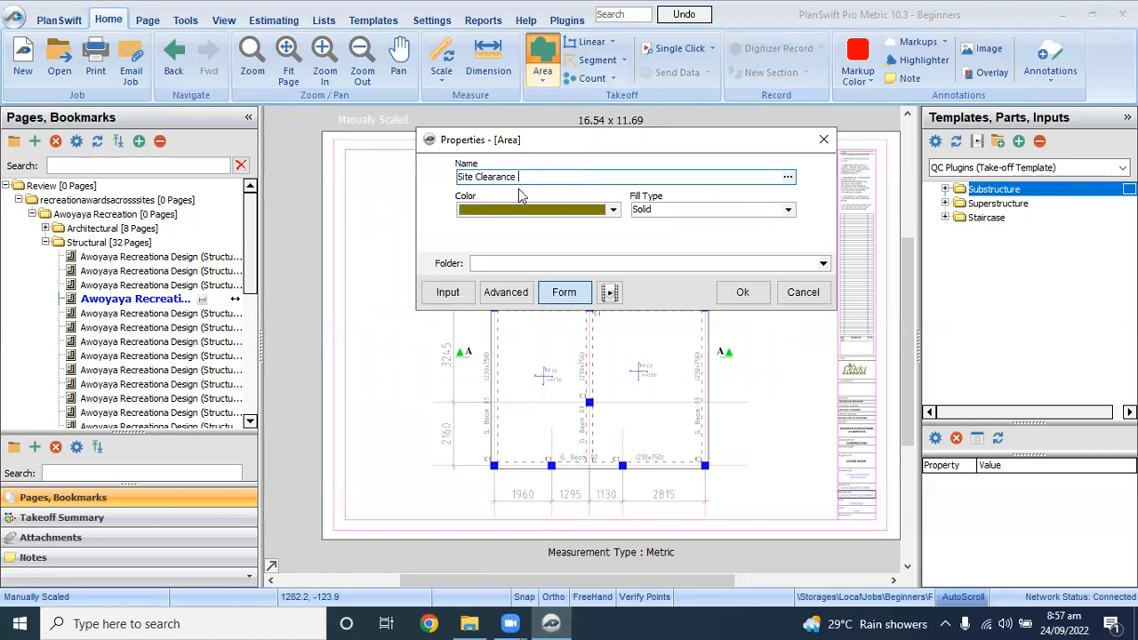
Step: Set the Site Clearance area's colour to dark blue after trying other colours
{"action": "left_click", "coordinate": [613, 210]}
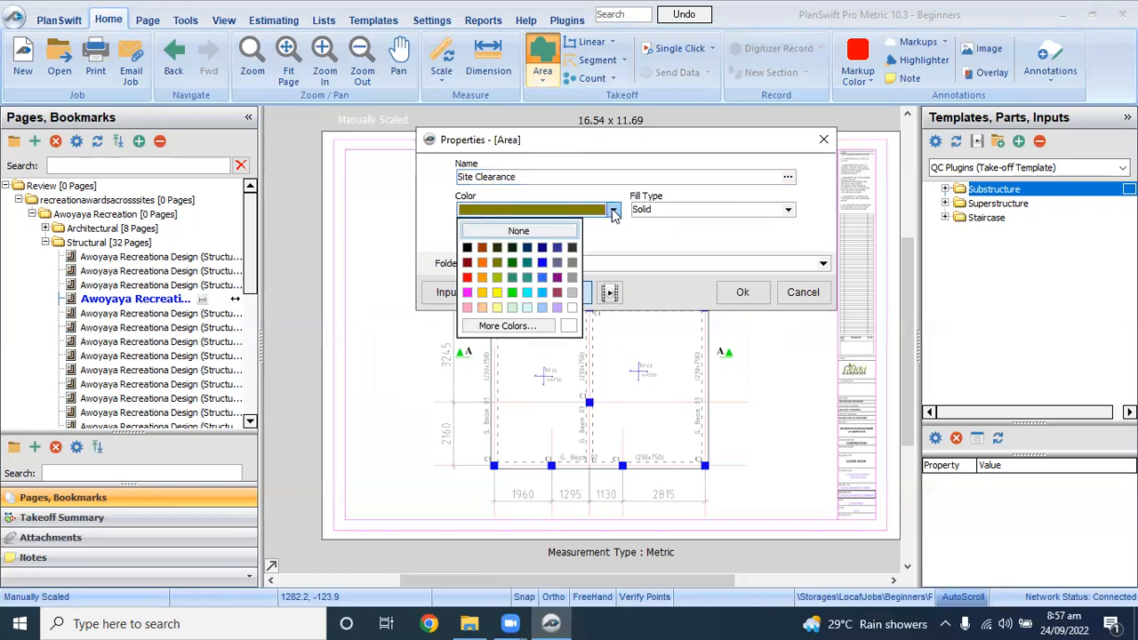
{"action": "left_click", "coordinate": [498, 293]}
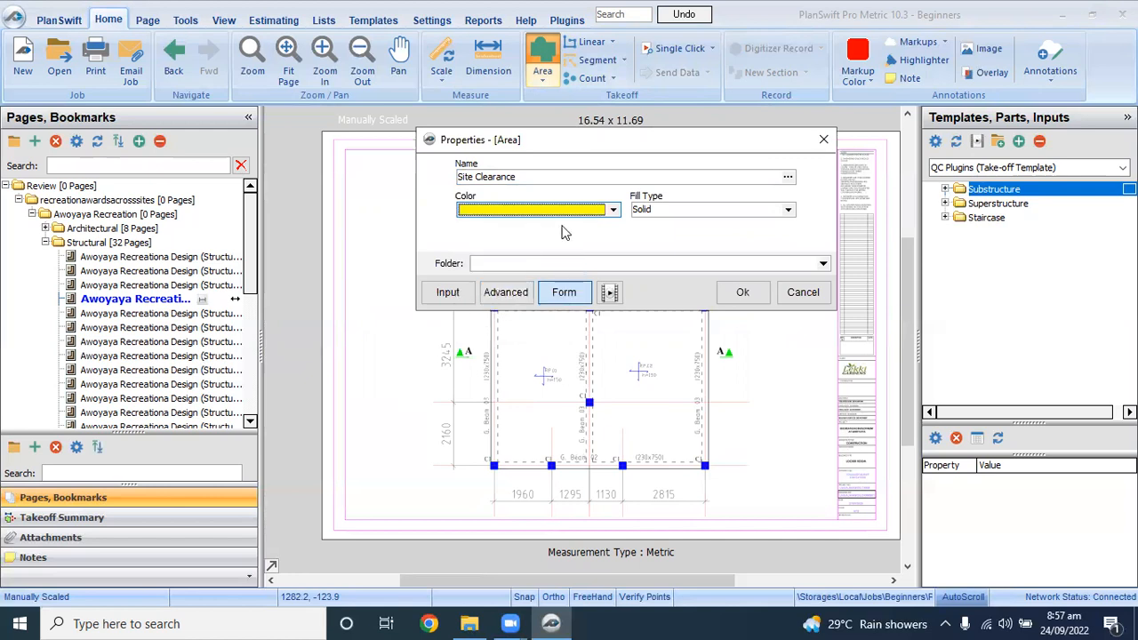
{"action": "left_click", "coordinate": [613, 211]}
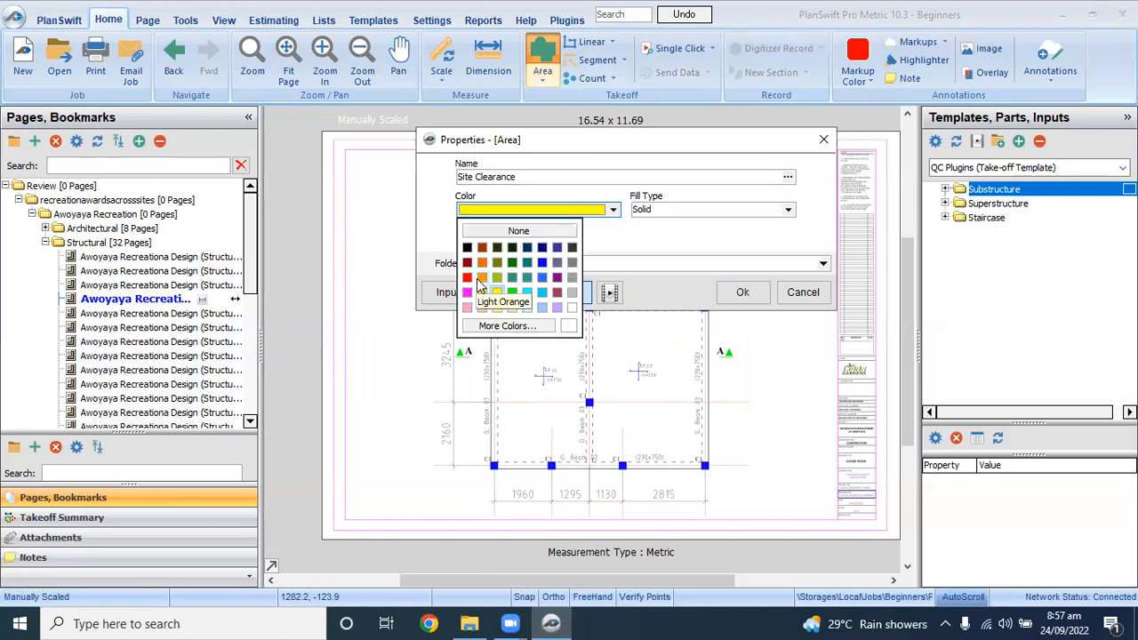
{"action": "left_click", "coordinate": [466, 293]}
{"action": "left_click", "coordinate": [613, 210]}
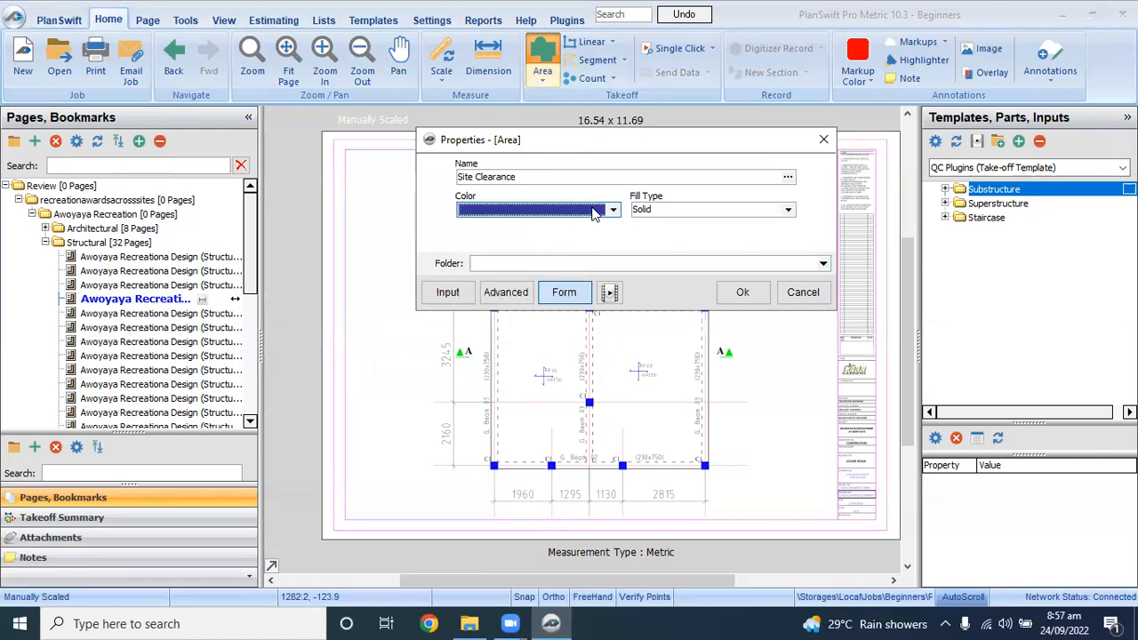
Step: Give the Site Clearance area a Hatch Pattern fill type with an orange hatch pattern colour and accept the properties
{"action": "left_click", "coordinate": [780, 211]}
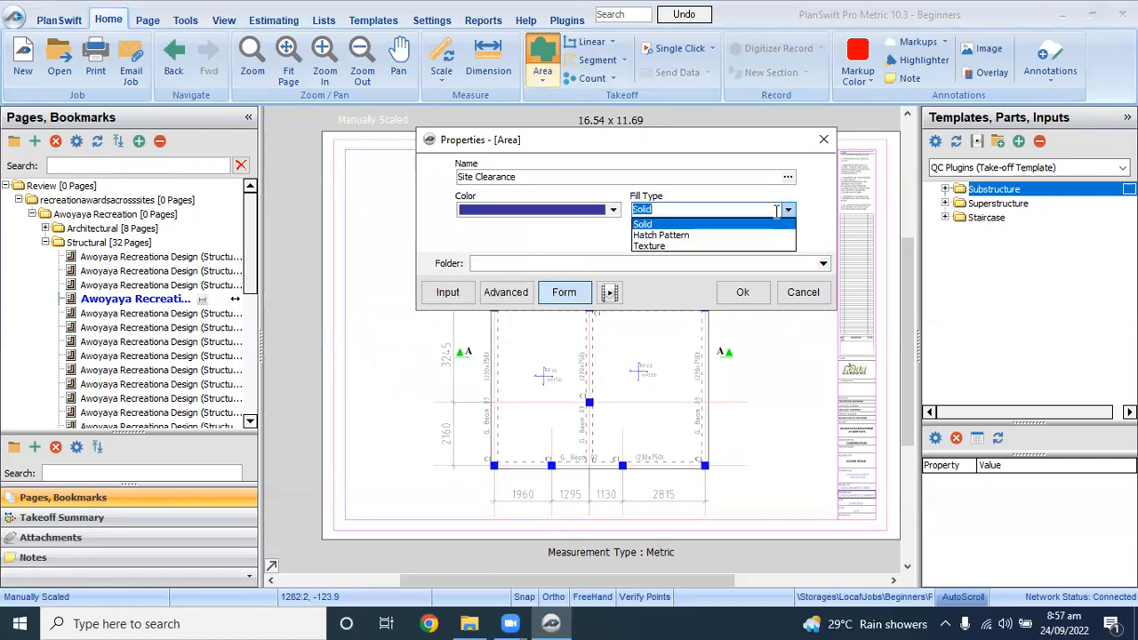
{"action": "left_click", "coordinate": [649, 235]}
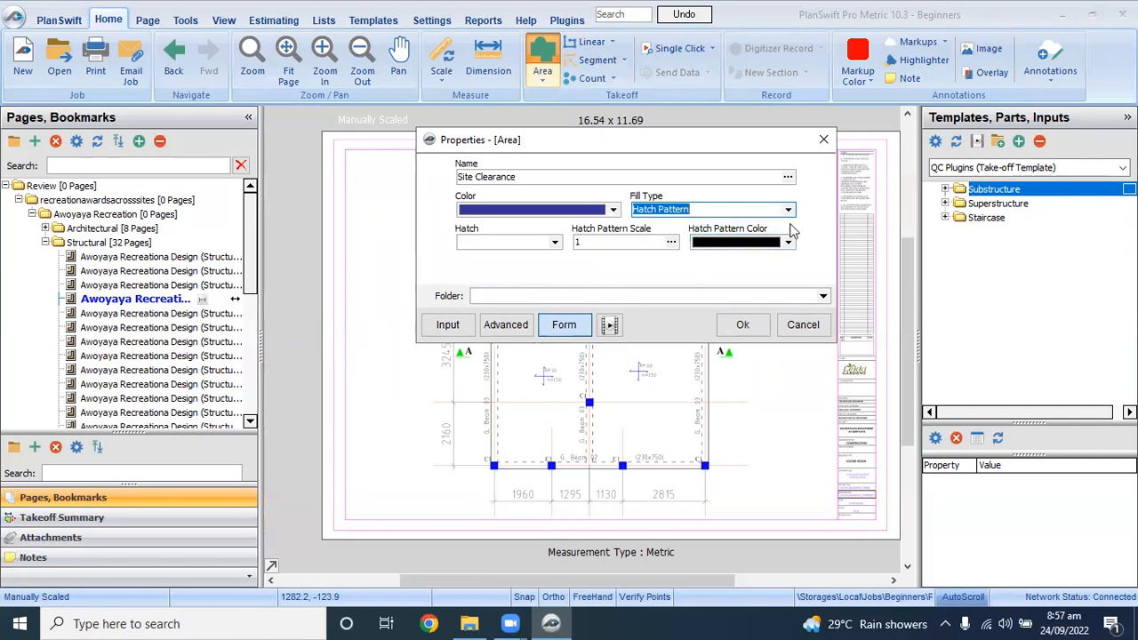
{"action": "left_click", "coordinate": [788, 242]}
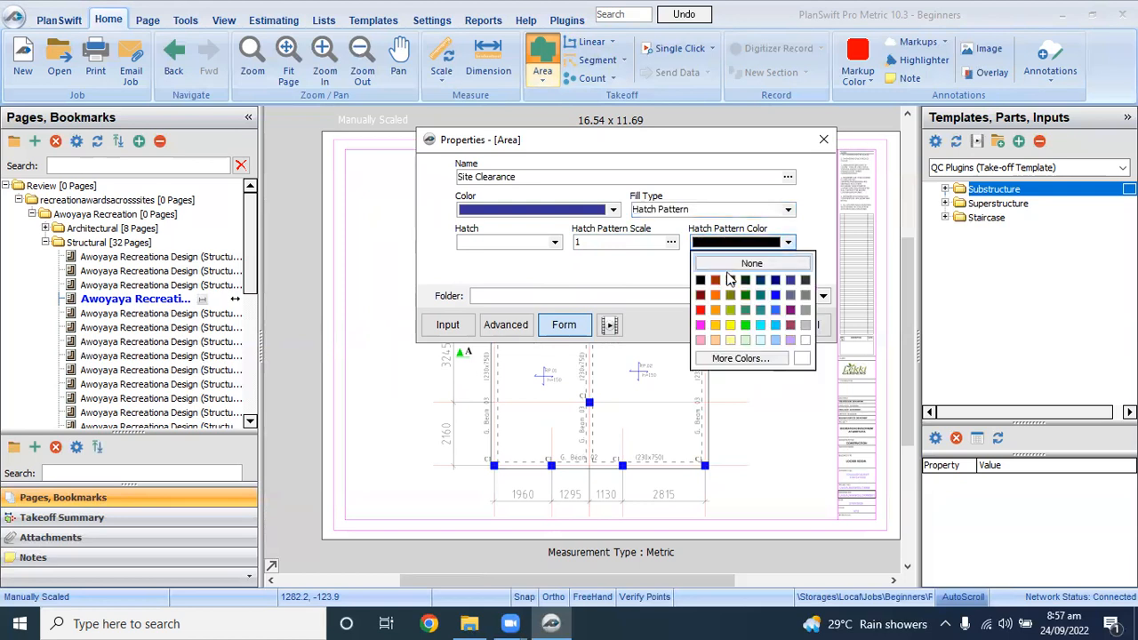
{"action": "left_click", "coordinate": [715, 295]}
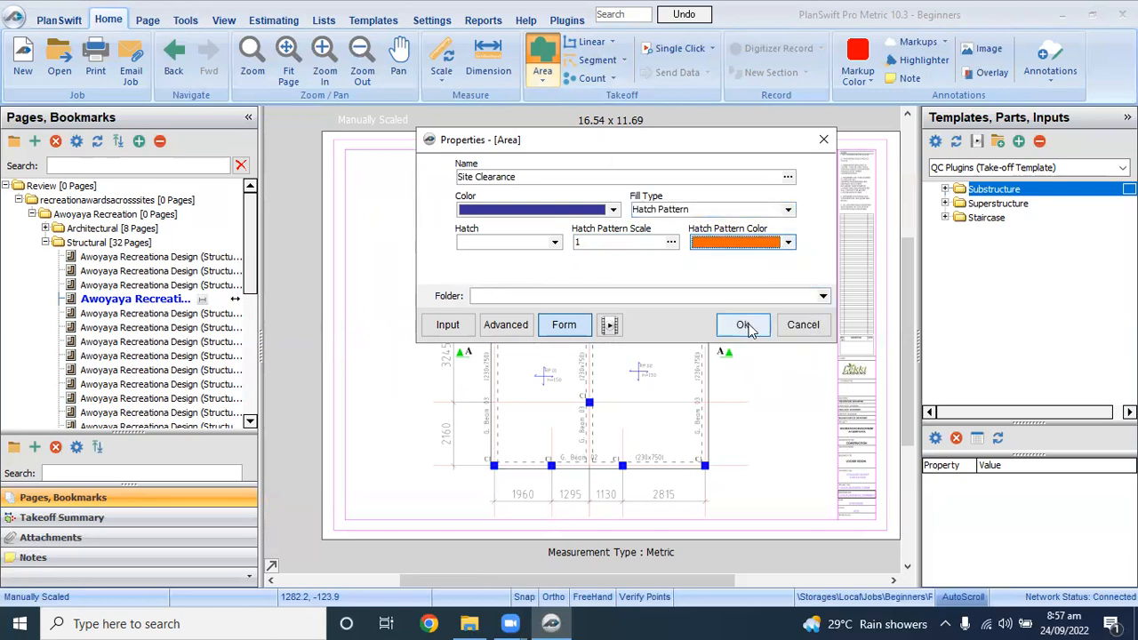
{"action": "left_click", "coordinate": [746, 325]}
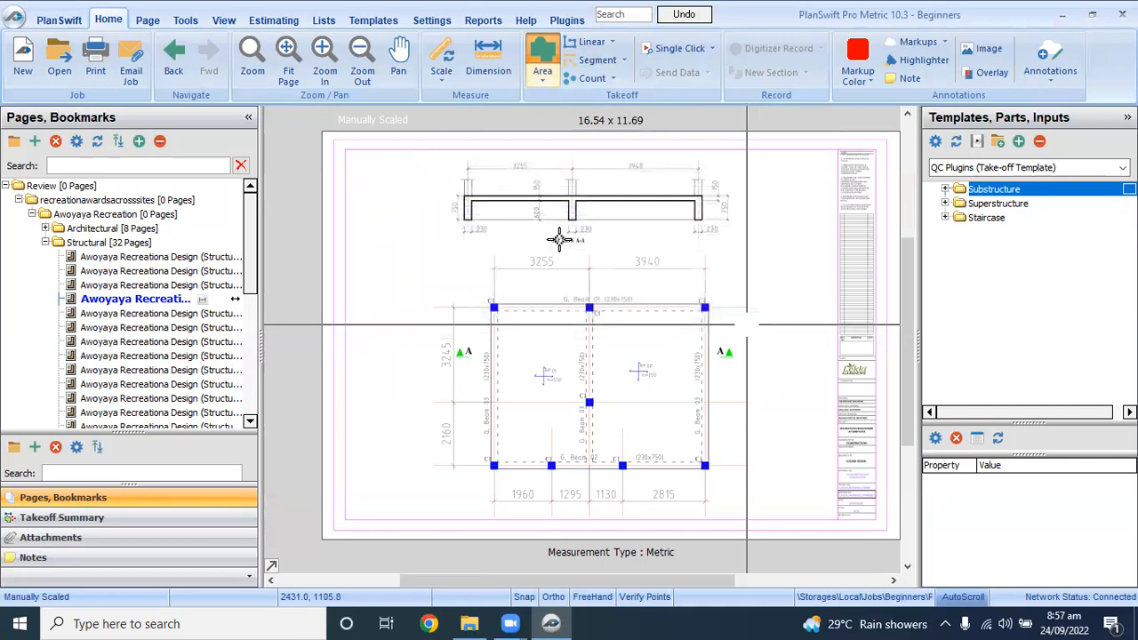
Step: Start the Site Clearance outline along the outer edge of G. Beam 01, from the left C1 column's outer corner to the right one
{"action": "scroll", "coordinate": [508, 264], "scroll_direction": "up", "scroll_amount": 3}
{"action": "scroll", "coordinate": [508, 267], "scroll_direction": "down", "scroll_amount": 3}
{"action": "scroll", "coordinate": [510, 271], "scroll_direction": "up", "scroll_amount": 1}
{"action": "scroll", "coordinate": [510, 271], "scroll_direction": "up", "scroll_amount": 2}
{"action": "scroll", "coordinate": [498, 279], "scroll_direction": "down", "scroll_amount": 2}
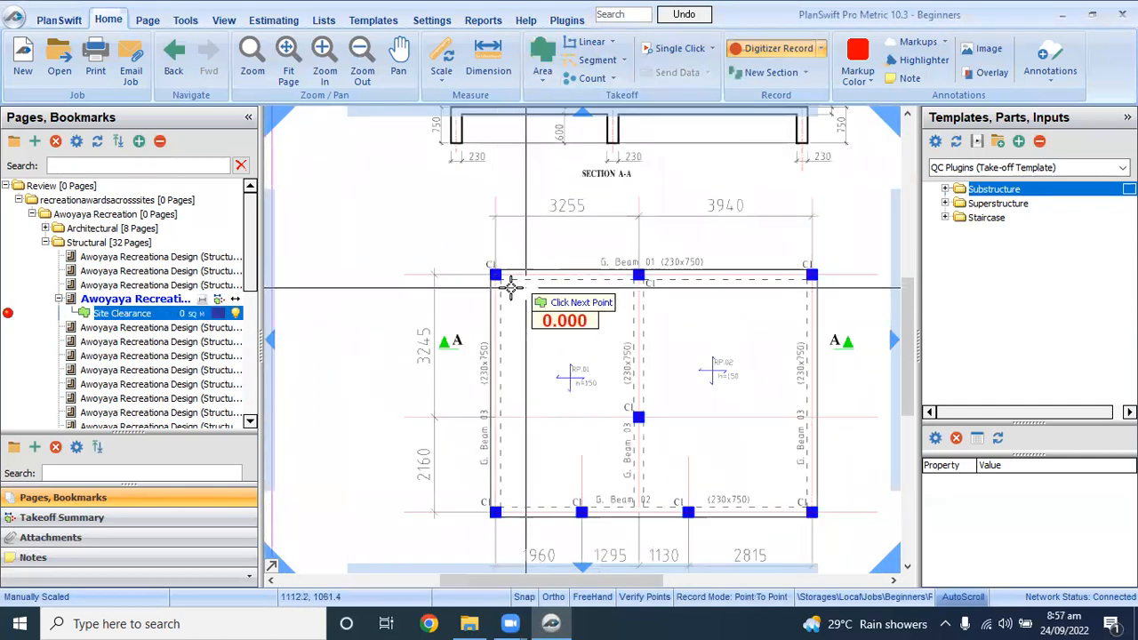
{"action": "scroll", "coordinate": [508, 283], "scroll_direction": "down", "scroll_amount": 1}
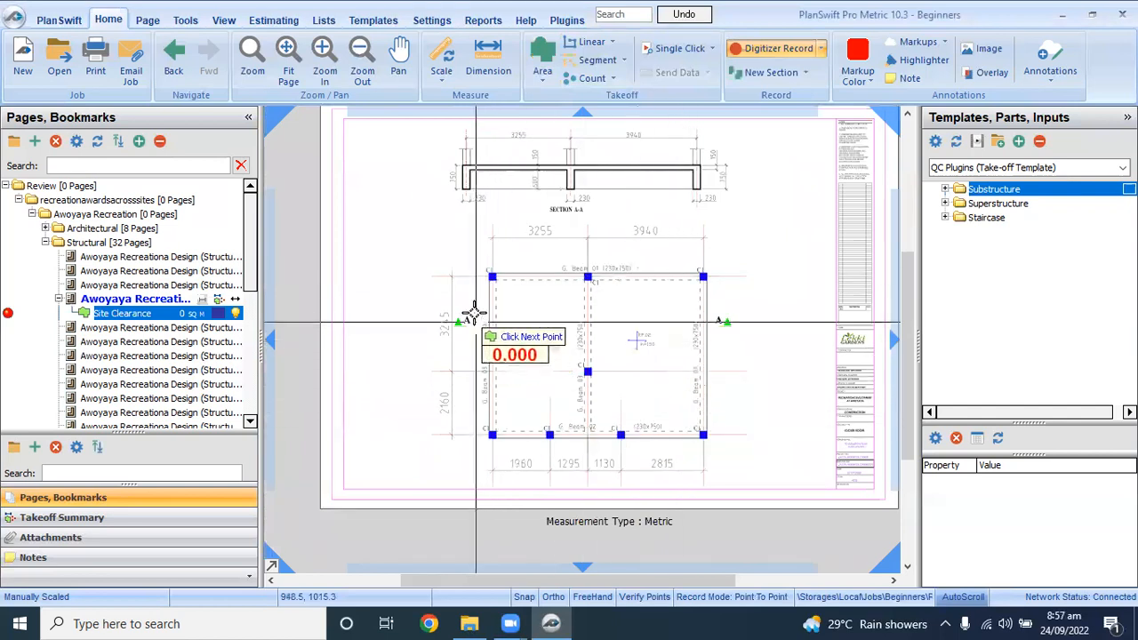
{"action": "scroll", "coordinate": [492, 276], "scroll_direction": "up", "scroll_amount": 2}
{"action": "scroll", "coordinate": [491, 275], "scroll_direction": "up", "scroll_amount": 2}
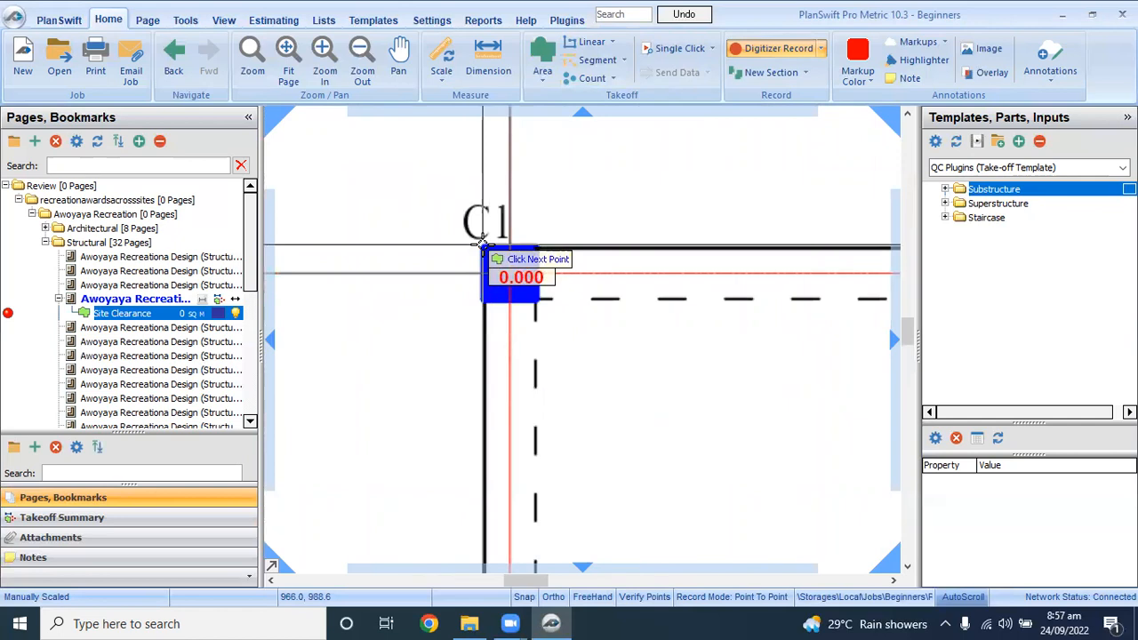
{"action": "scroll", "coordinate": [600, 263], "scroll_direction": "down", "scroll_amount": 3}
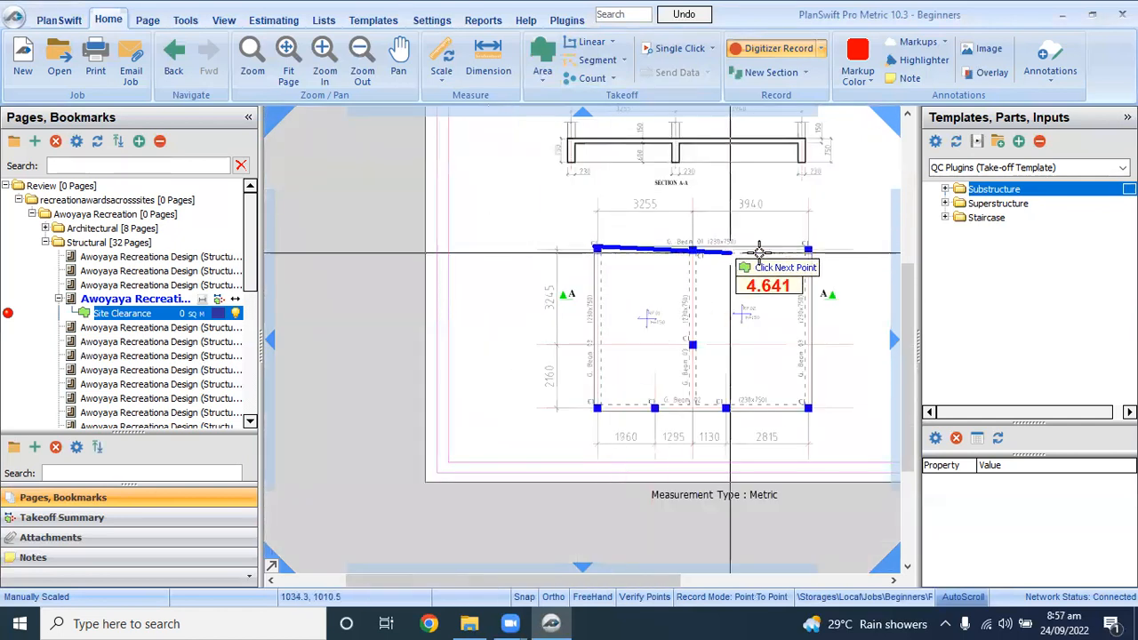
{"action": "scroll", "coordinate": [820, 249], "scroll_direction": "up", "scroll_amount": 3}
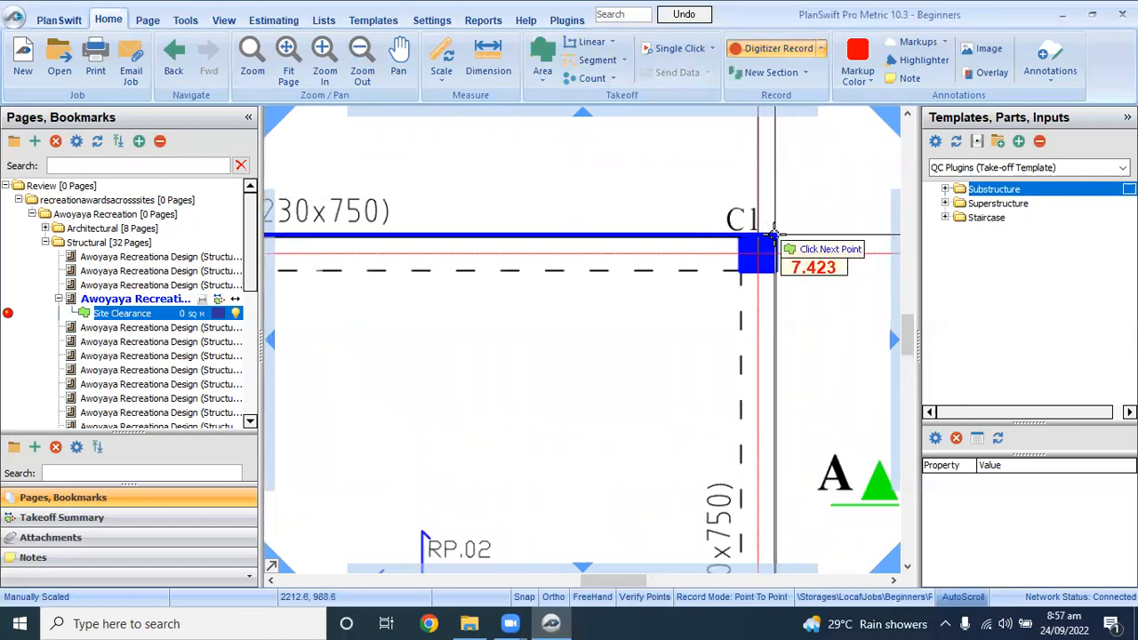
{"action": "left_click", "coordinate": [774, 235]}
Step: Continue the Site Clearance outline through the outer corners of the two end C1 columns on G. Beam 02 and stop recording
{"action": "scroll", "coordinate": [773, 244], "scroll_direction": "down", "scroll_amount": 3}
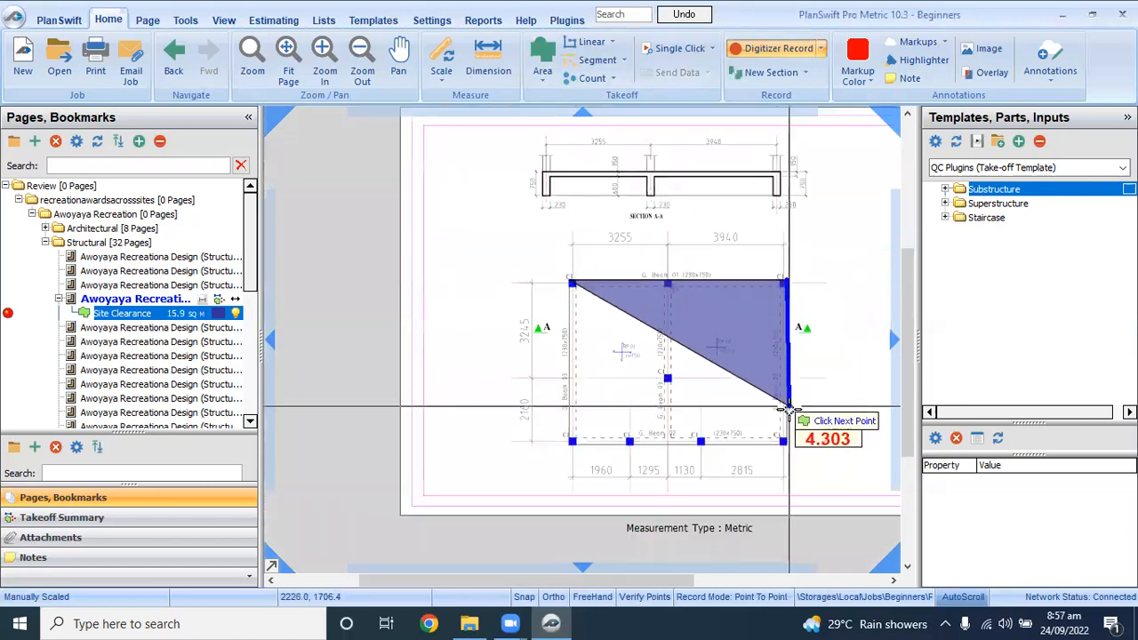
{"action": "scroll", "coordinate": [786, 442], "scroll_direction": "up", "scroll_amount": 3}
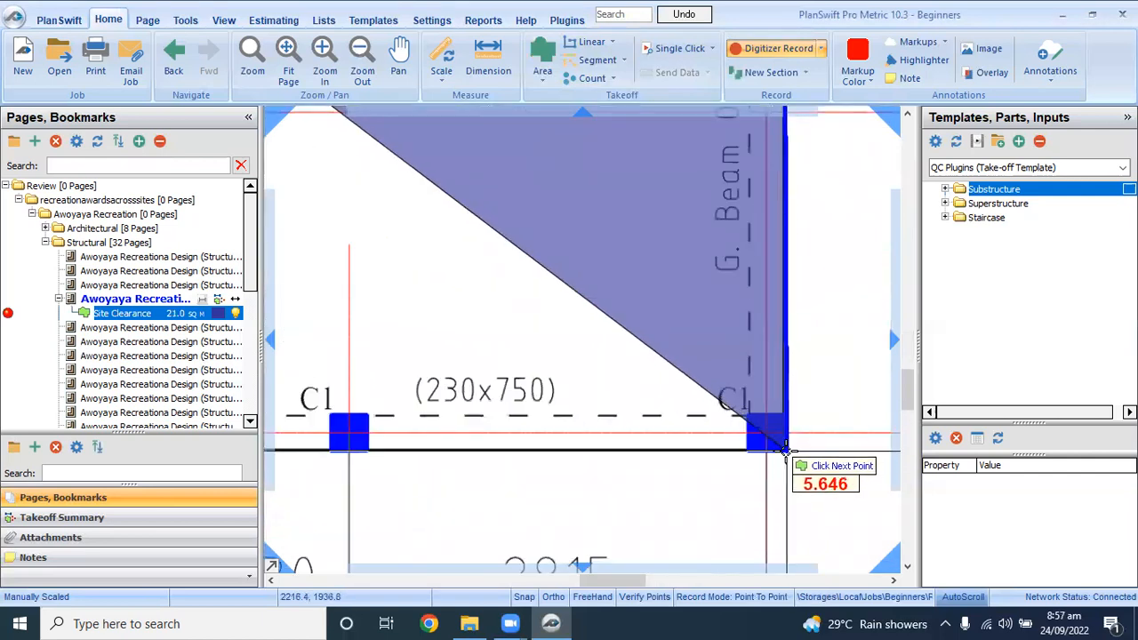
{"action": "left_click", "coordinate": [785, 449]}
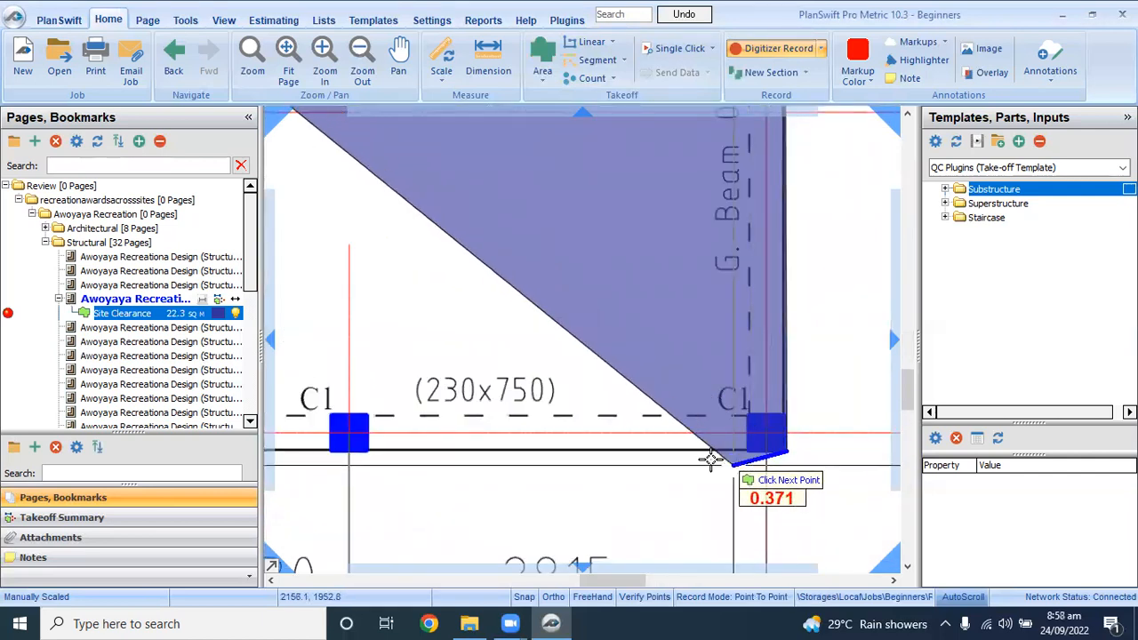
{"action": "scroll", "coordinate": [531, 462], "scroll_direction": "down", "scroll_amount": 3}
{"action": "scroll", "coordinate": [525, 463], "scroll_direction": "up", "scroll_amount": 3}
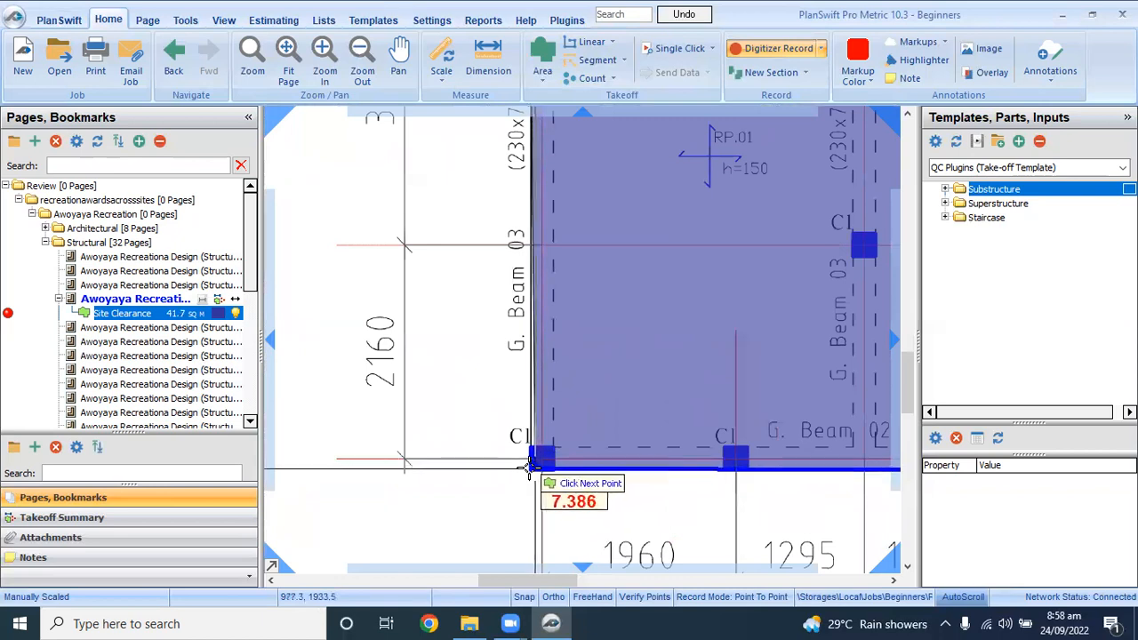
{"action": "scroll", "coordinate": [530, 464], "scroll_direction": "up", "scroll_amount": 1}
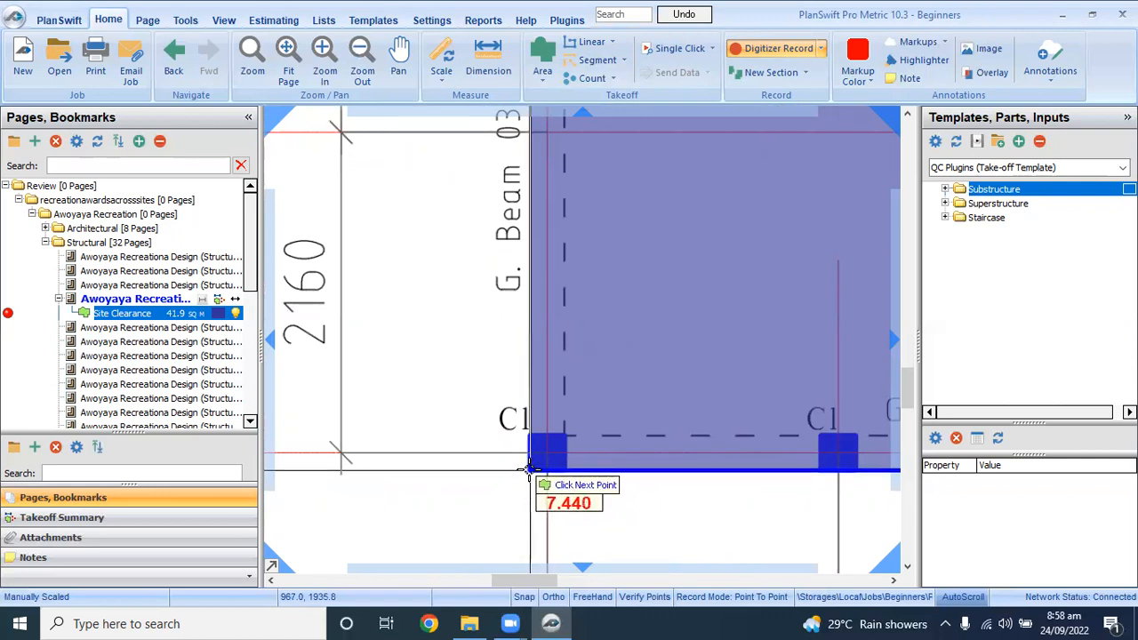
{"action": "left_click", "coordinate": [529, 469]}
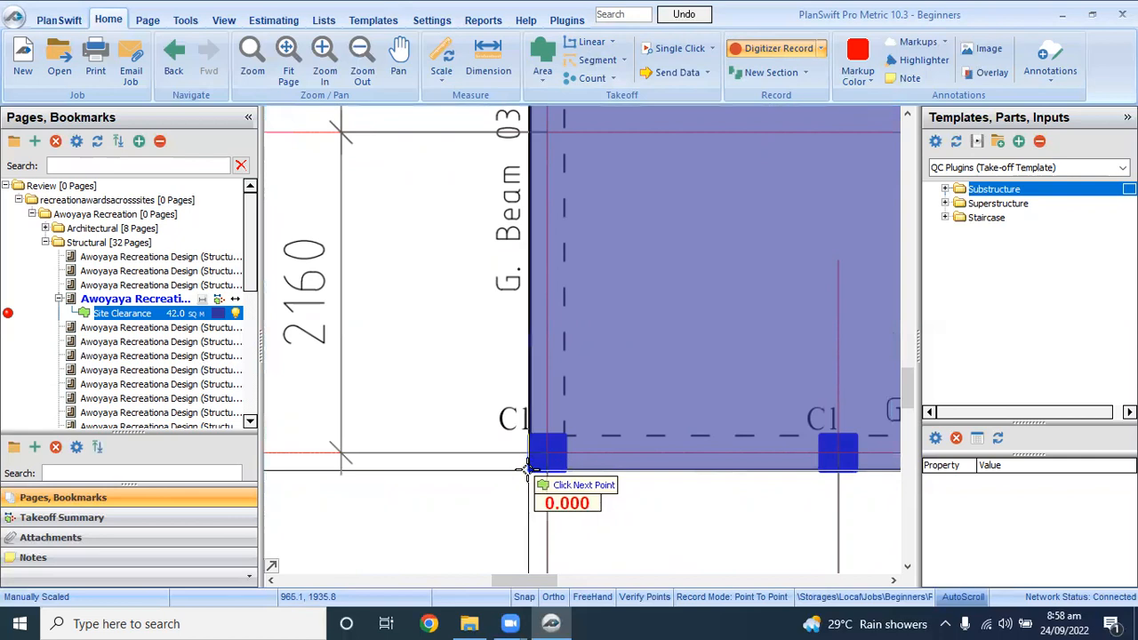
{"action": "scroll", "coordinate": [490, 425], "scroll_direction": "down", "scroll_amount": 3}
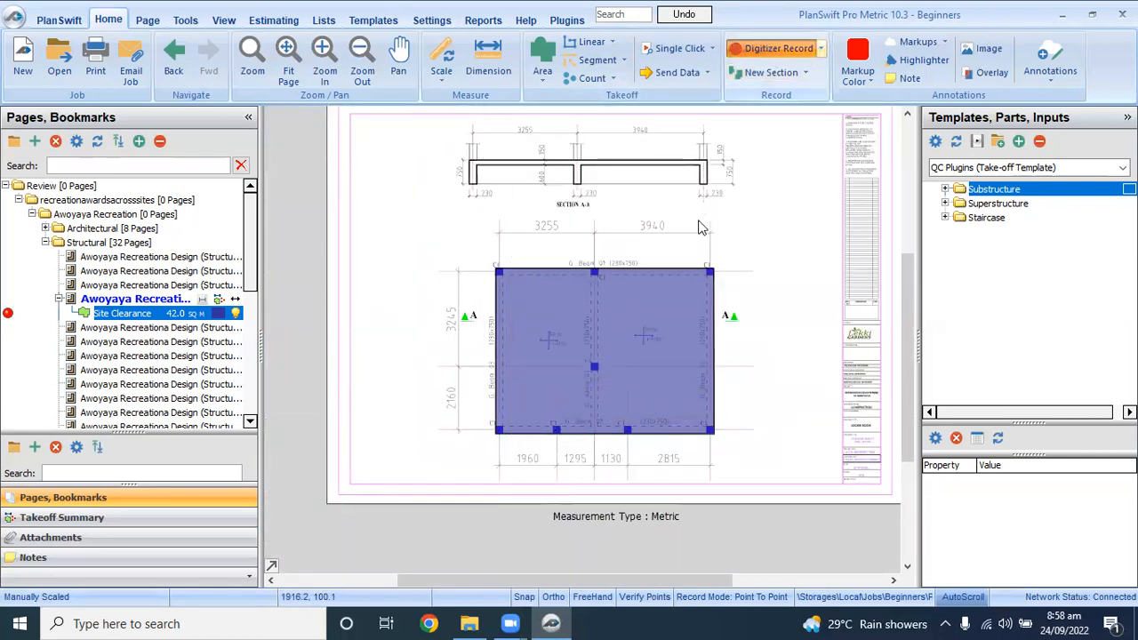
{"action": "key", "text": "Escape"}
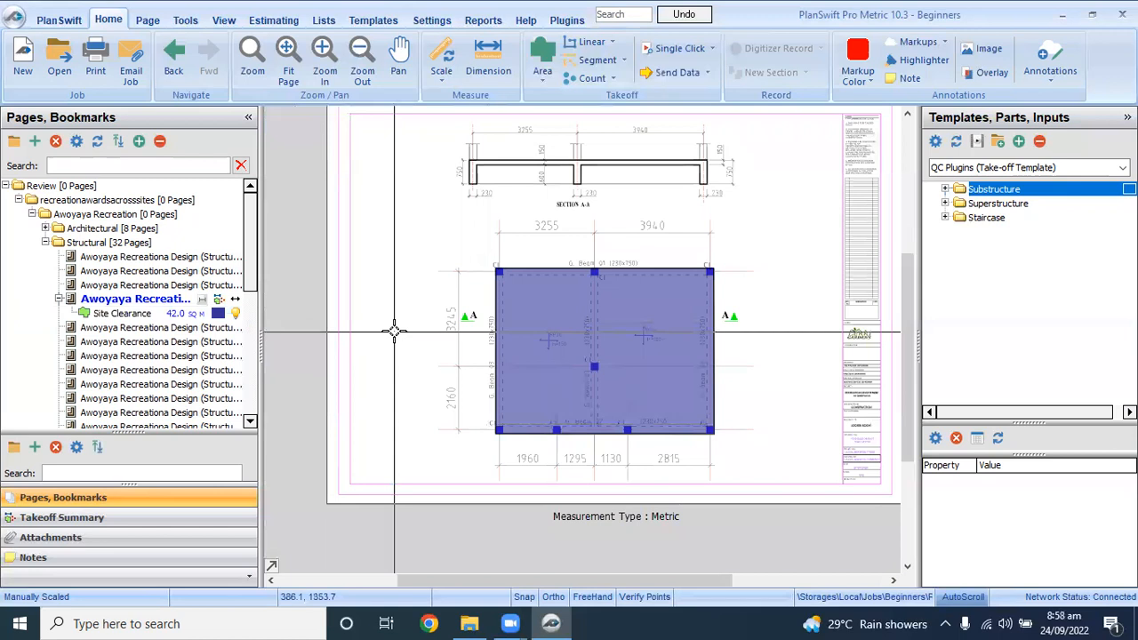
Step: Show the legend on the page, move it just below the ground beam plan and enlarge it to about the plan's width
{"action": "left_click", "coordinate": [117, 315]}
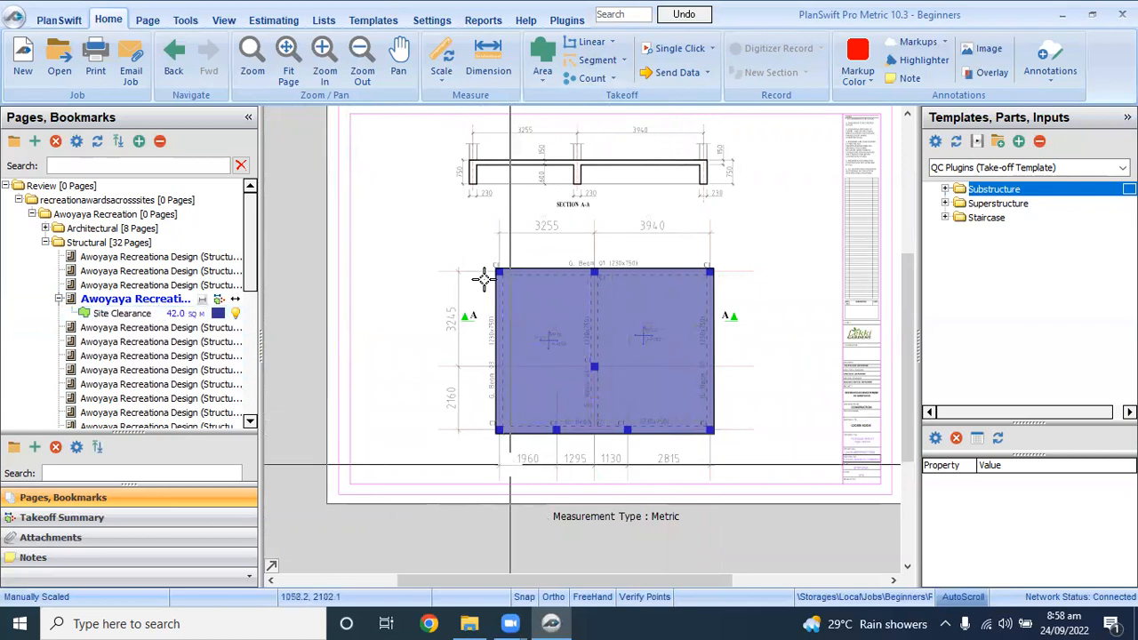
{"action": "right_click", "coordinate": [402, 286]}
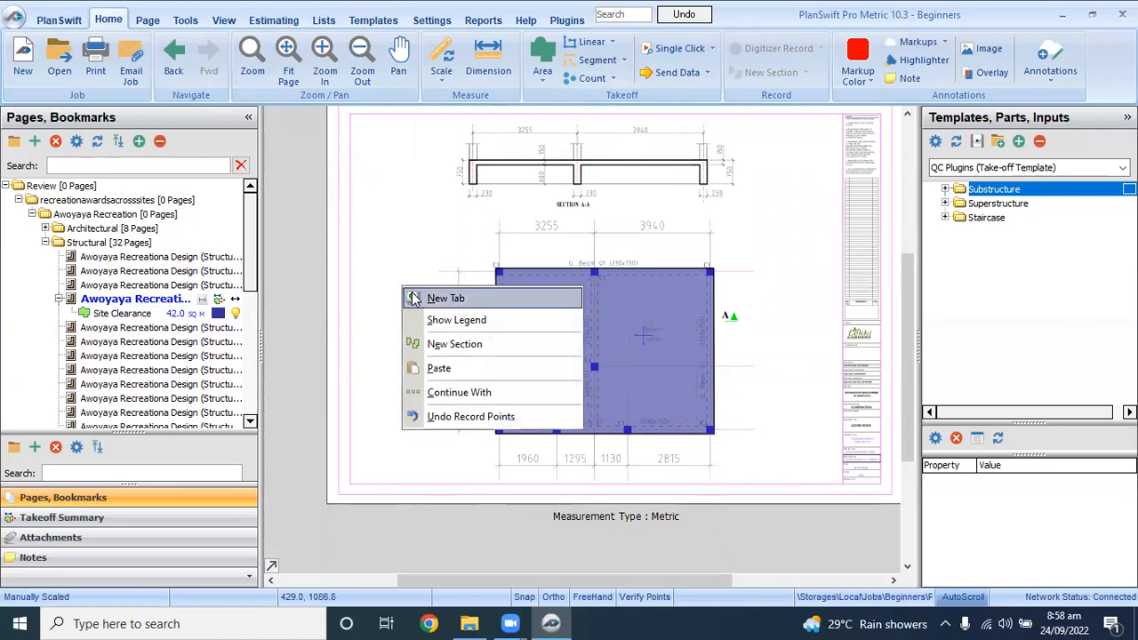
{"action": "left_click", "coordinate": [435, 319]}
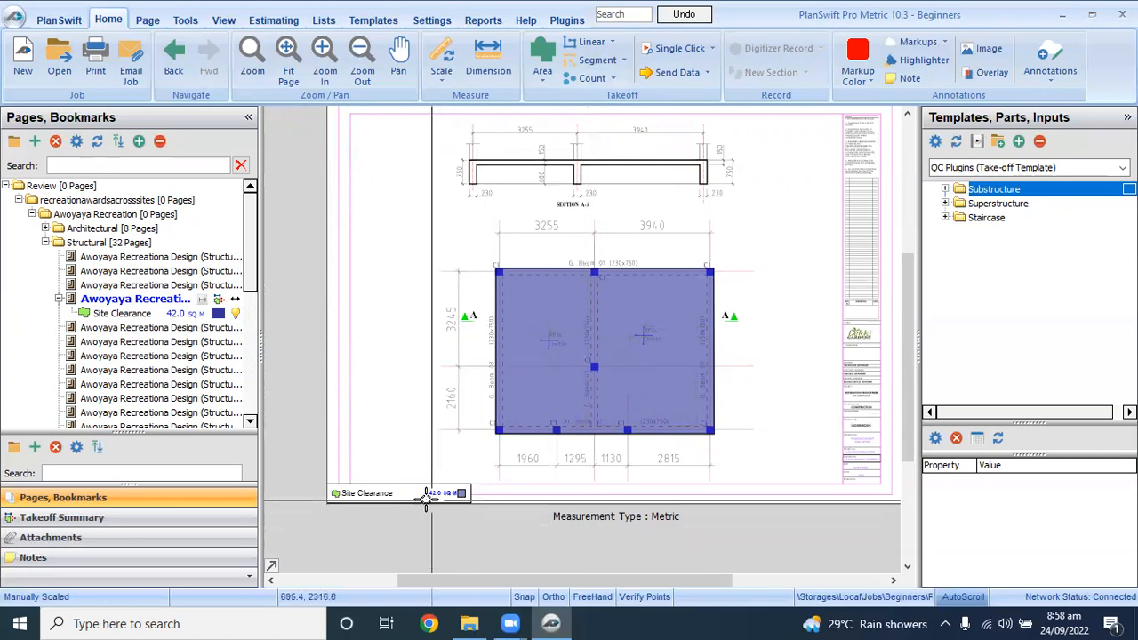
{"action": "left_click_drag", "start_coordinate": [392, 487], "coordinate": [490, 450]}
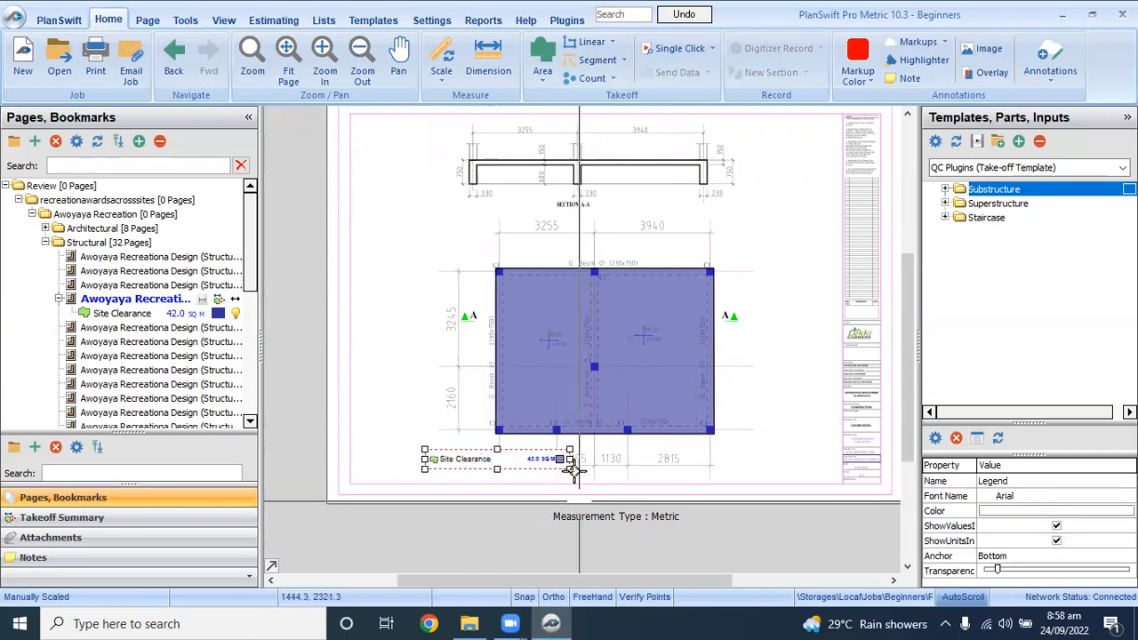
{"action": "left_click_drag", "start_coordinate": [571, 469], "coordinate": [735, 480]}
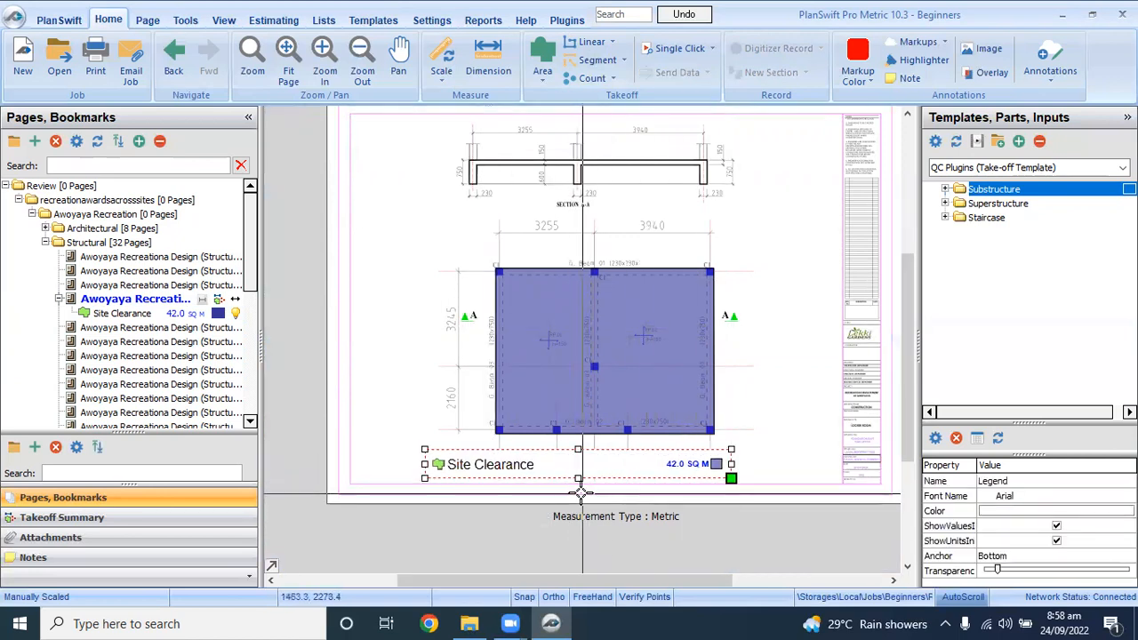
{"action": "scroll", "coordinate": [581, 494], "scroll_direction": "up", "scroll_amount": 2}
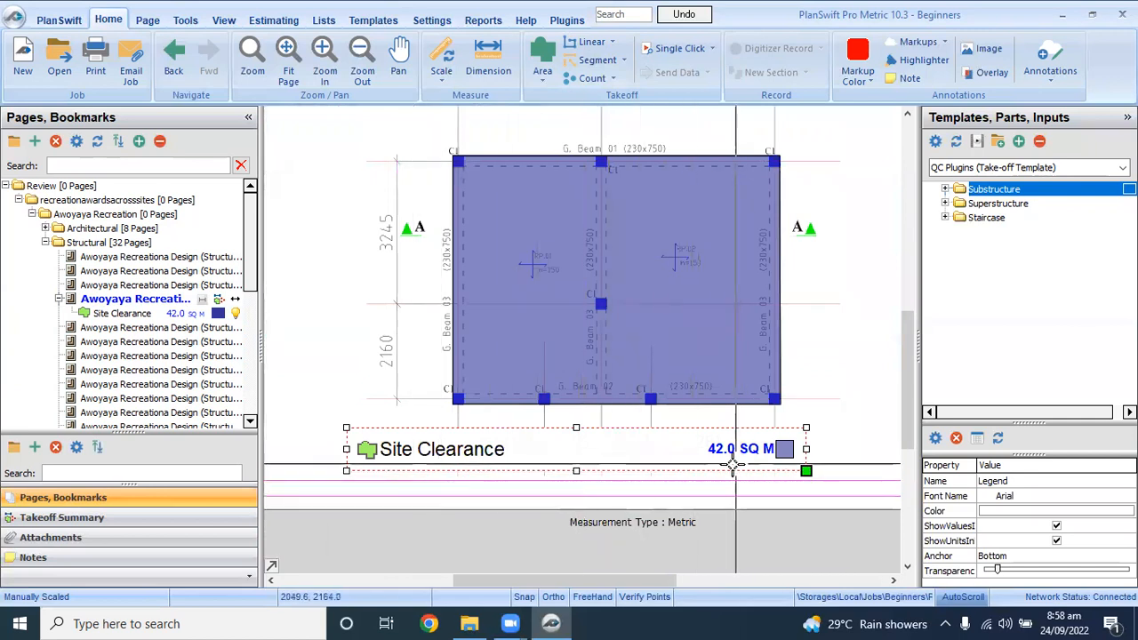
{"action": "scroll", "coordinate": [716, 472], "scroll_direction": "down", "scroll_amount": 2}
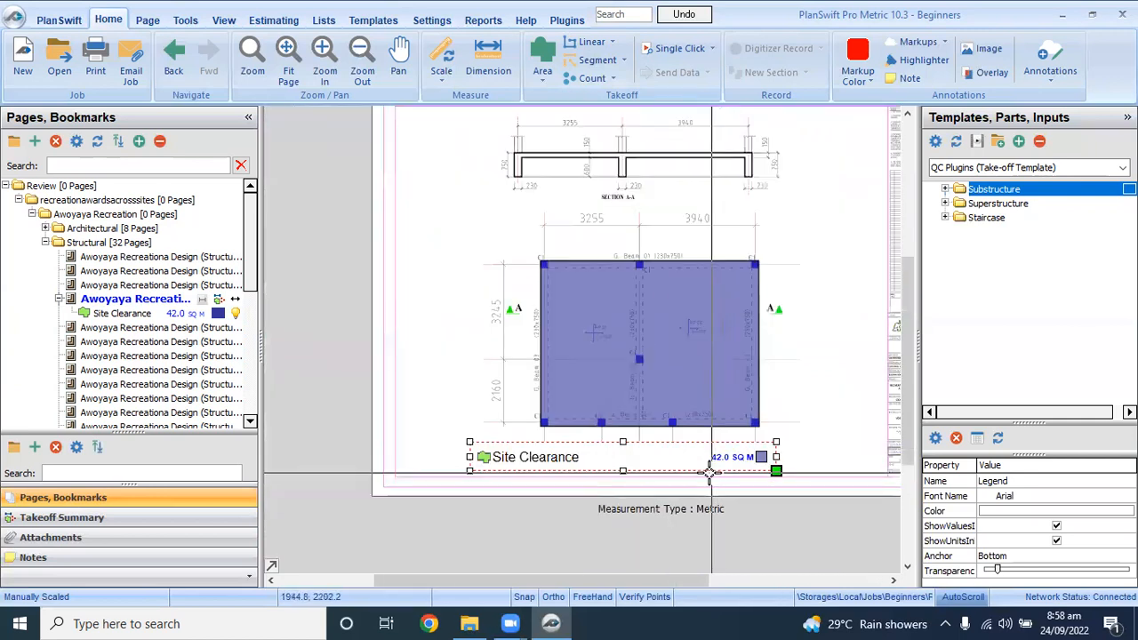
Step: Hide the Site Clearance takeoff on the drawing and show it again
{"action": "left_click", "coordinate": [237, 316]}
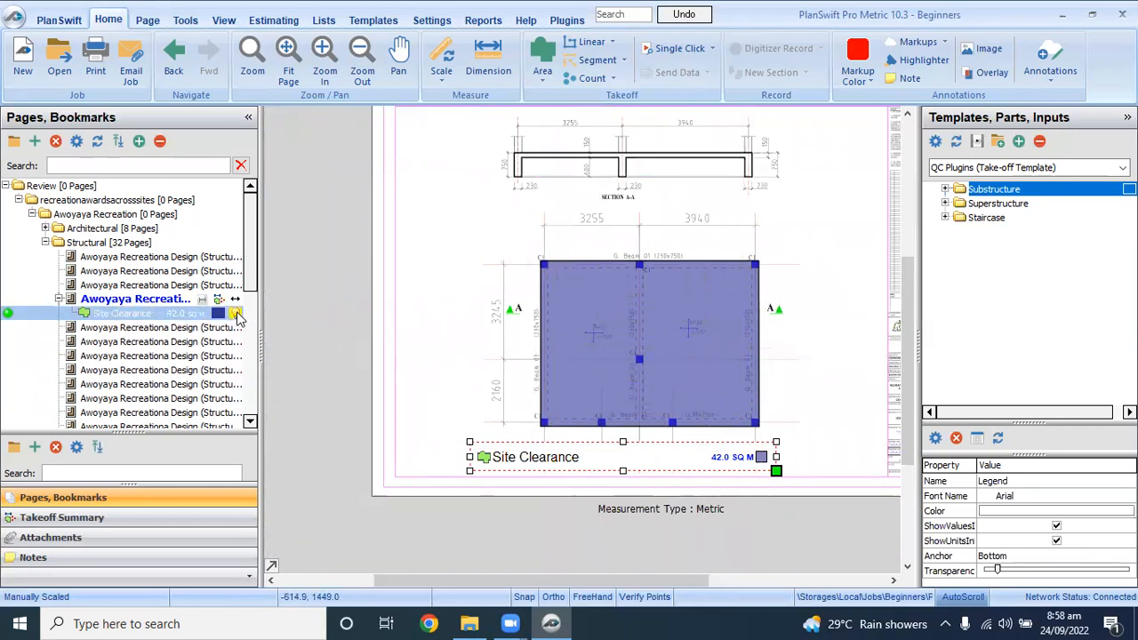
{"action": "left_click", "coordinate": [237, 316]}
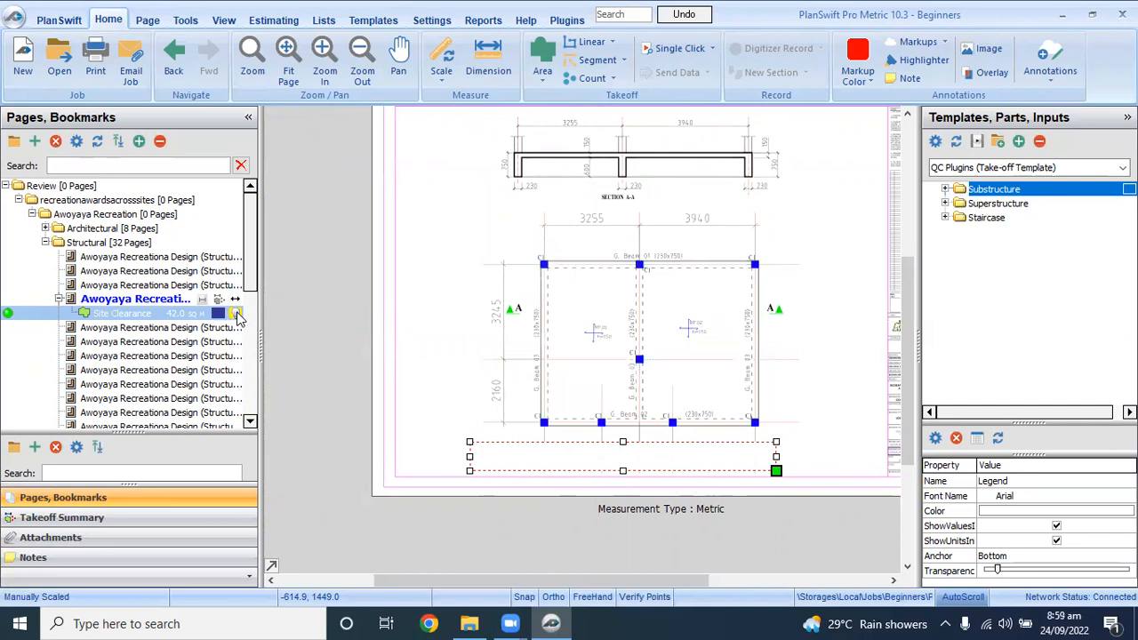
{"action": "left_click", "coordinate": [237, 316]}
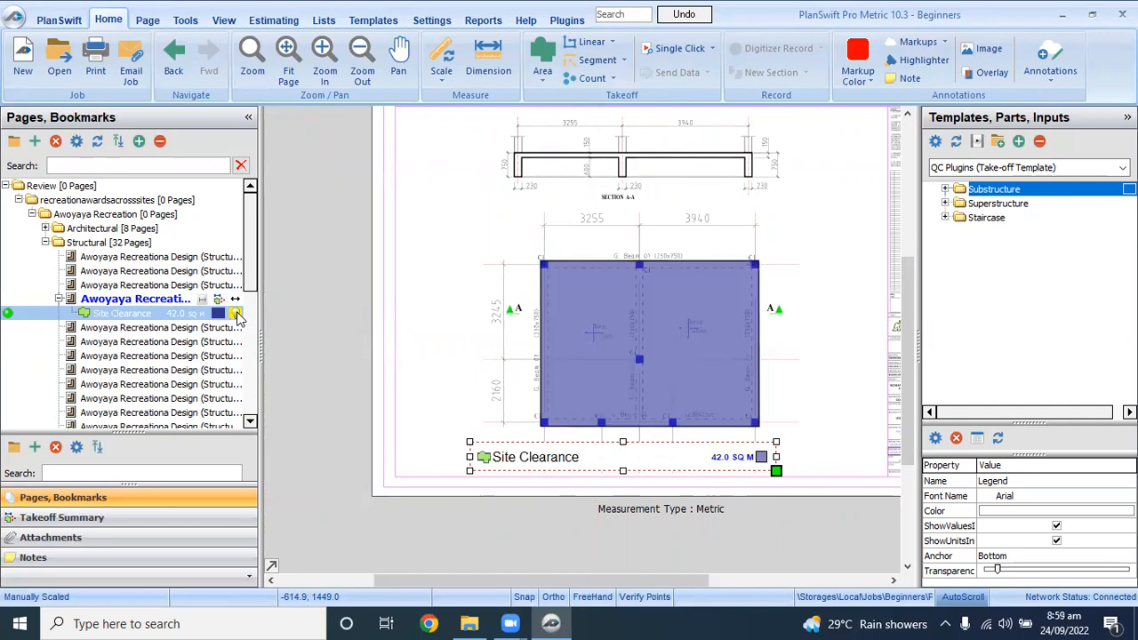
Step: Try red as the Site Clearance takeoff colour and settle on yellow
{"action": "left_click", "coordinate": [218, 313]}
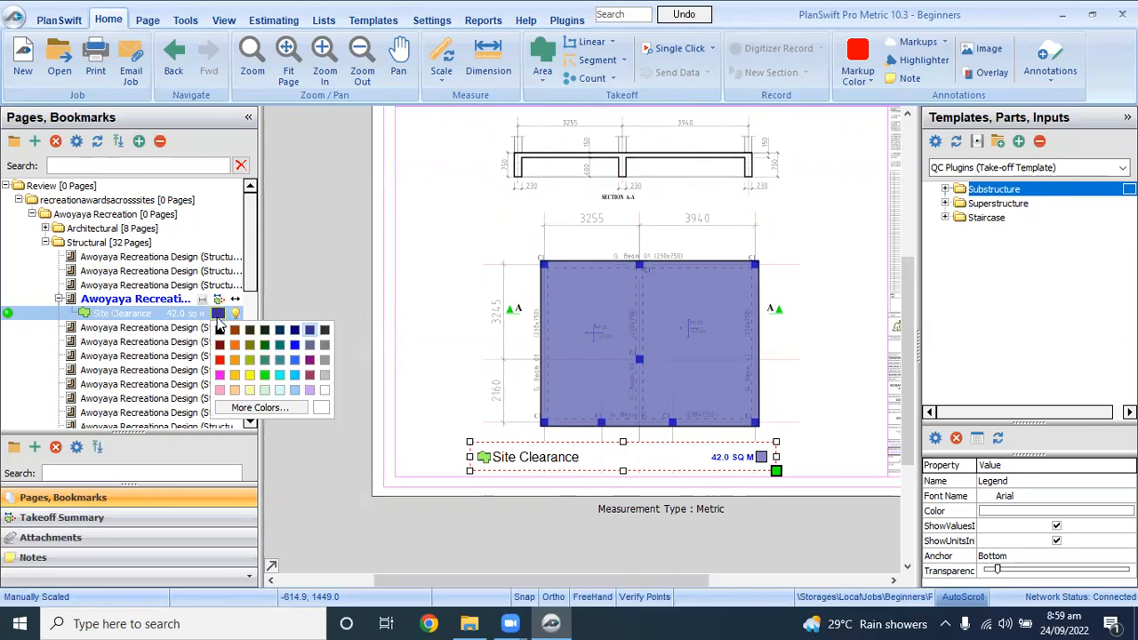
{"action": "left_click", "coordinate": [219, 362]}
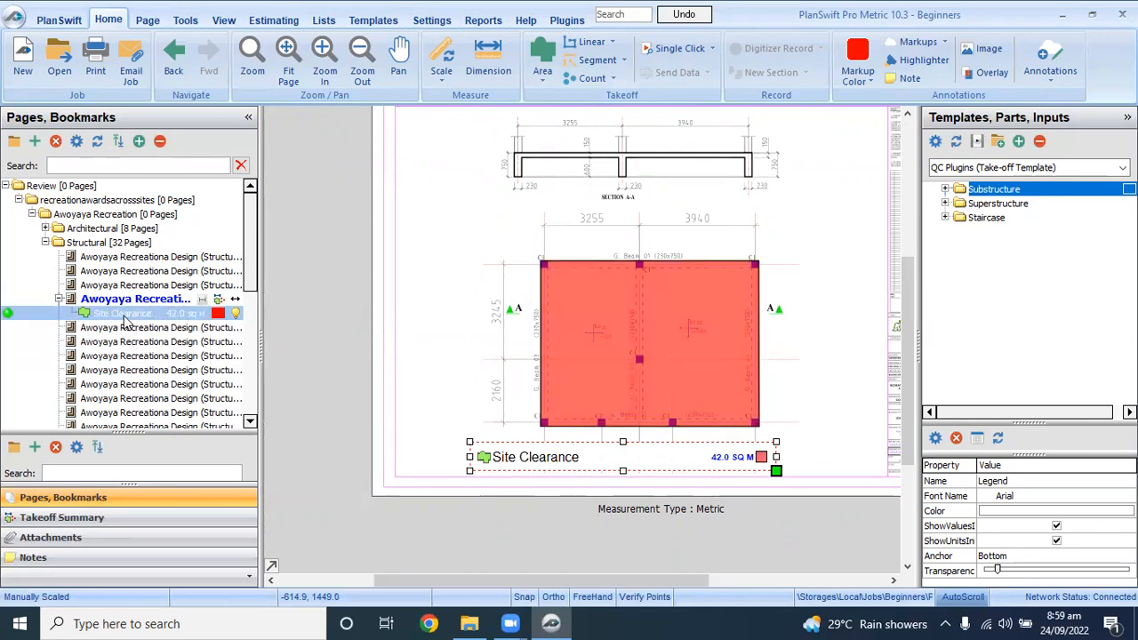
{"action": "left_click", "coordinate": [218, 313]}
{"action": "left_click", "coordinate": [251, 377]}
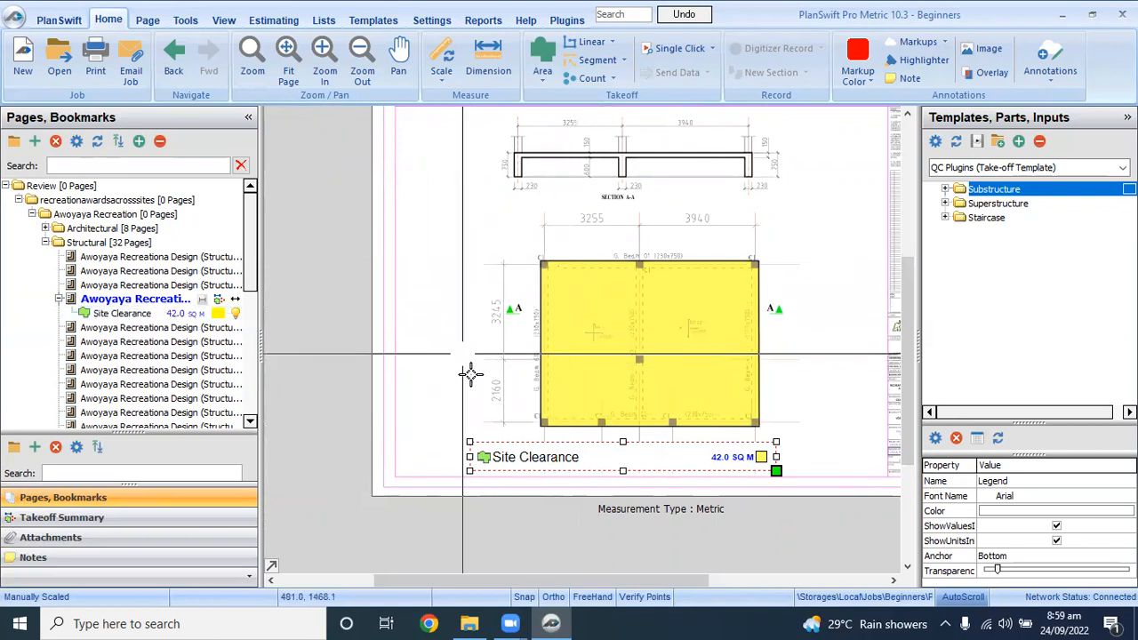
Step: Hide the Site Clearance takeoff on the drawing and turn off the page's legend
{"action": "left_click", "coordinate": [235, 314]}
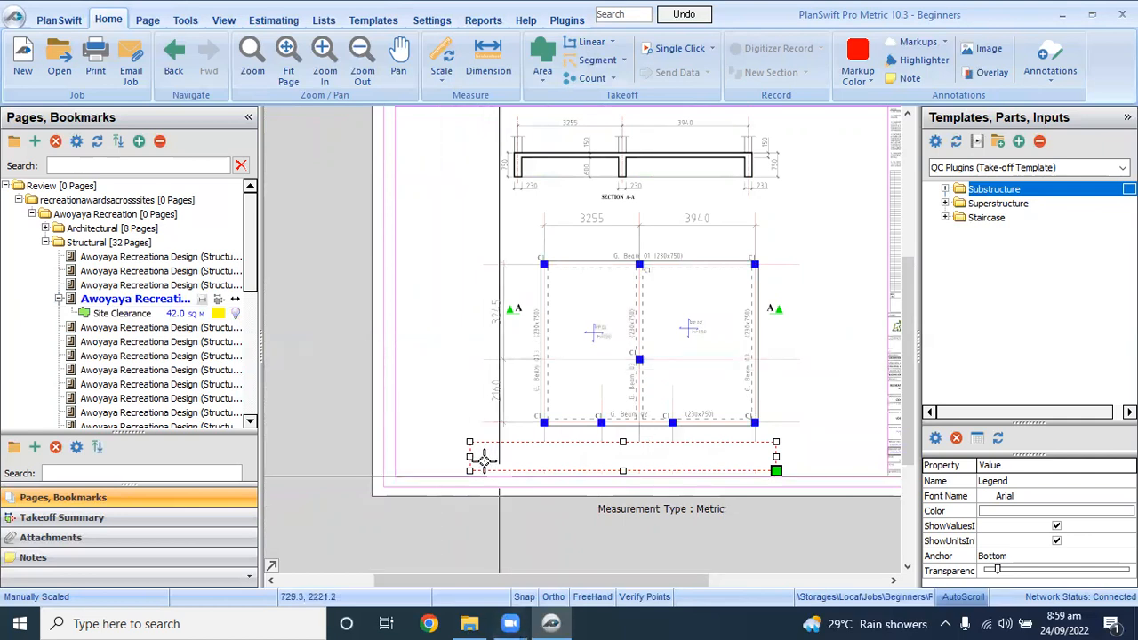
{"action": "left_click", "coordinate": [441, 308]}
{"action": "right_click", "coordinate": [442, 308]}
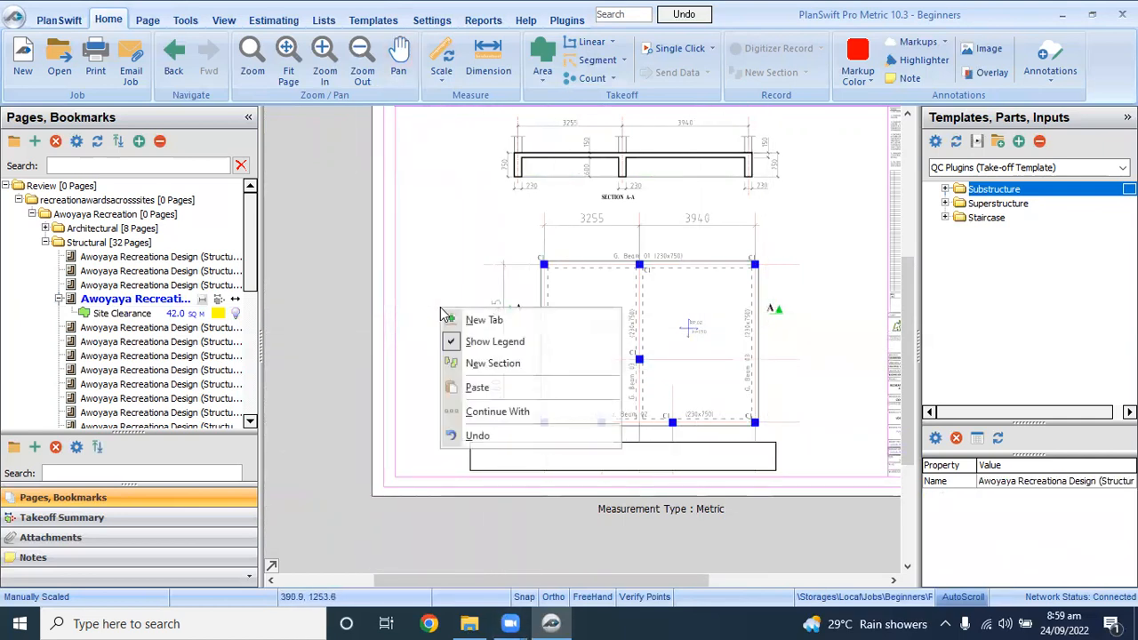
{"action": "left_click", "coordinate": [471, 344]}
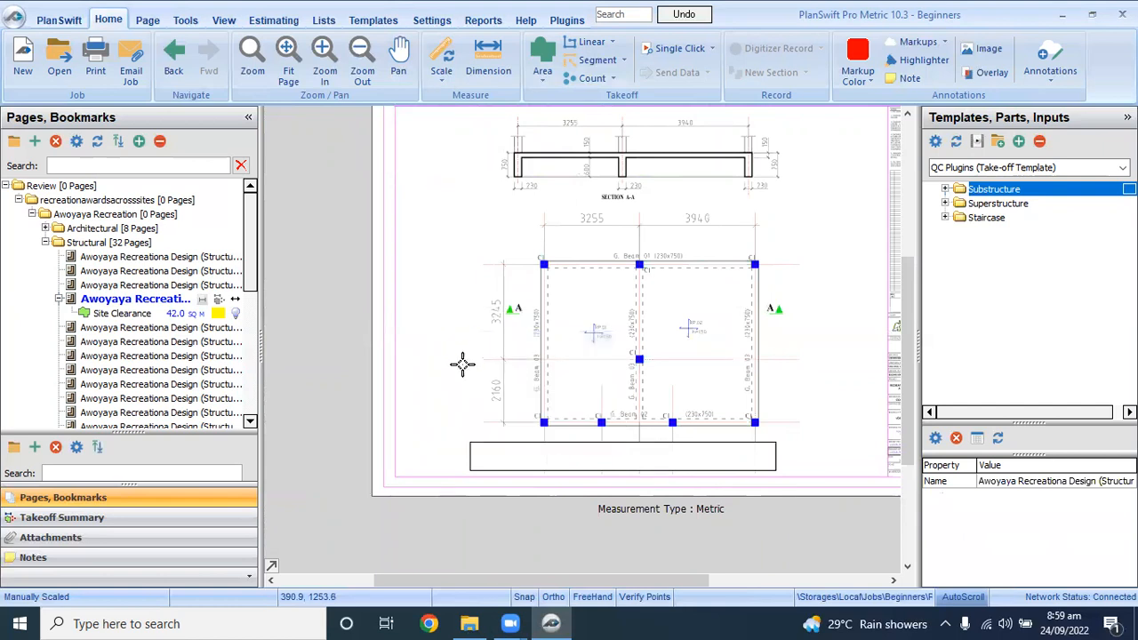
{"action": "scroll", "coordinate": [714, 299], "scroll_direction": "up", "scroll_amount": 2}
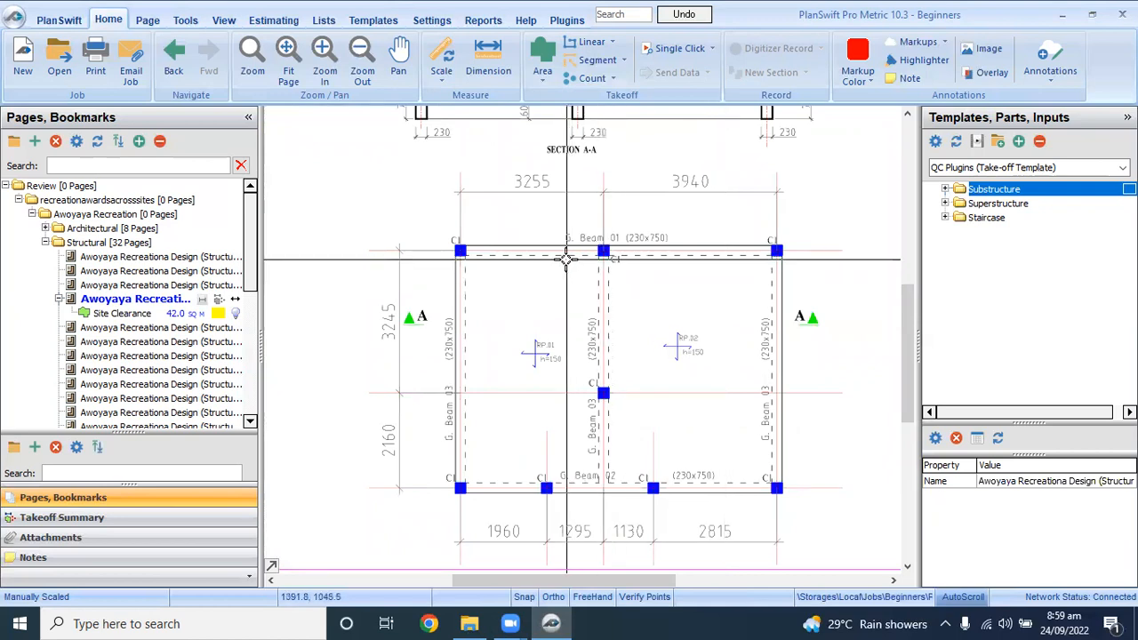
{"action": "scroll", "coordinate": [565, 259], "scroll_direction": "down", "scroll_amount": 1}
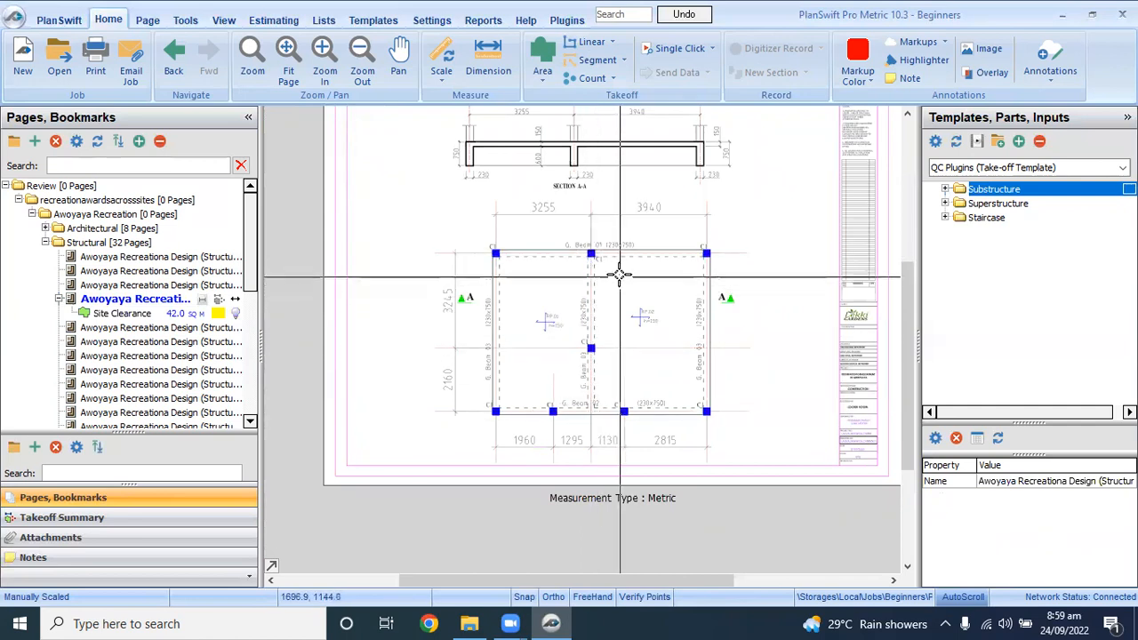
{"action": "scroll", "coordinate": [620, 275], "scroll_direction": "up", "scroll_amount": 2}
{"action": "scroll", "coordinate": [625, 245], "scroll_direction": "down", "scroll_amount": 2}
{"action": "scroll", "coordinate": [603, 244], "scroll_direction": "up", "scroll_amount": 2}
{"action": "scroll", "coordinate": [597, 267], "scroll_direction": "down", "scroll_amount": 2}
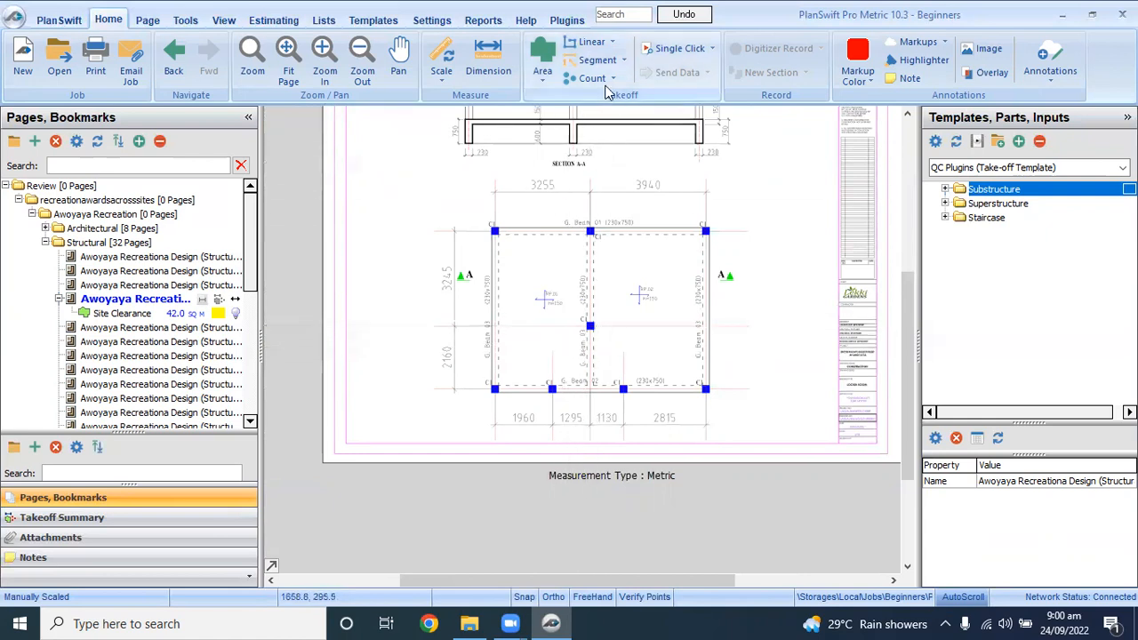
Step: Create a linear takeoff named Trench Excavation and set its Qty formula to [Takeoff]*0.68*1.05 in the advanced properties
{"action": "left_click", "coordinate": [588, 44]}
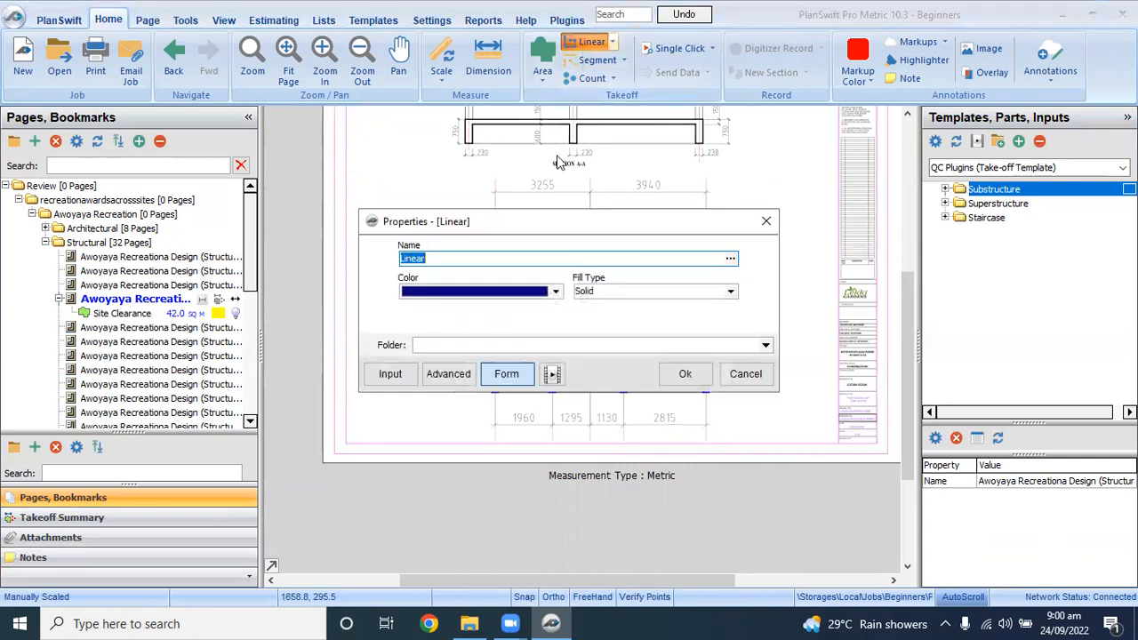
{"action": "type", "text": "Trench Excavation"}
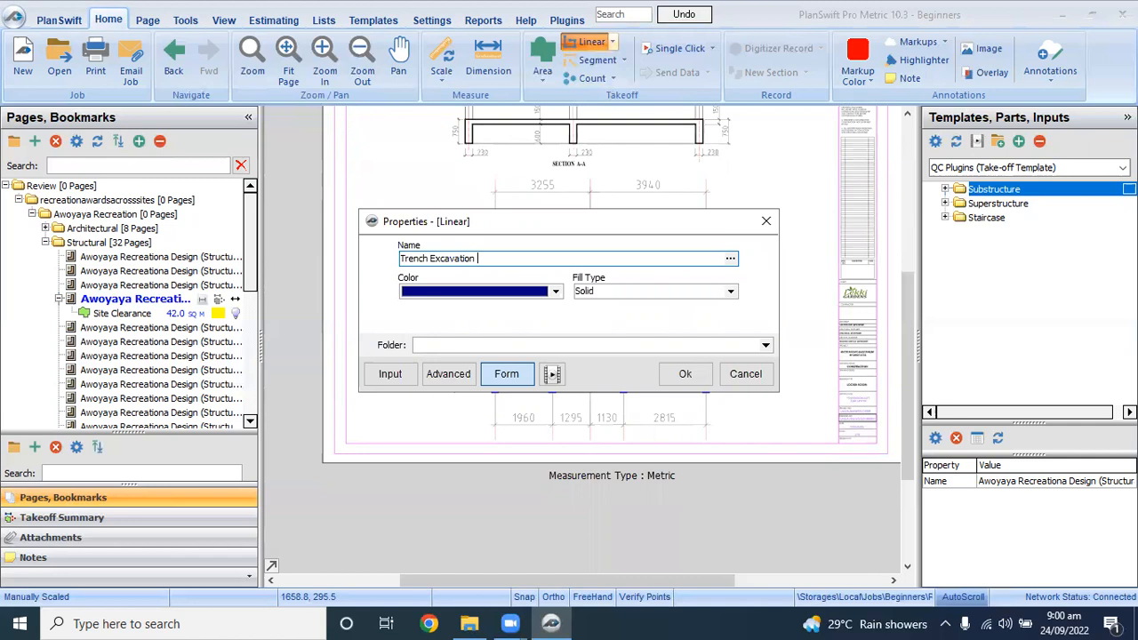
{"action": "left_click", "coordinate": [447, 374]}
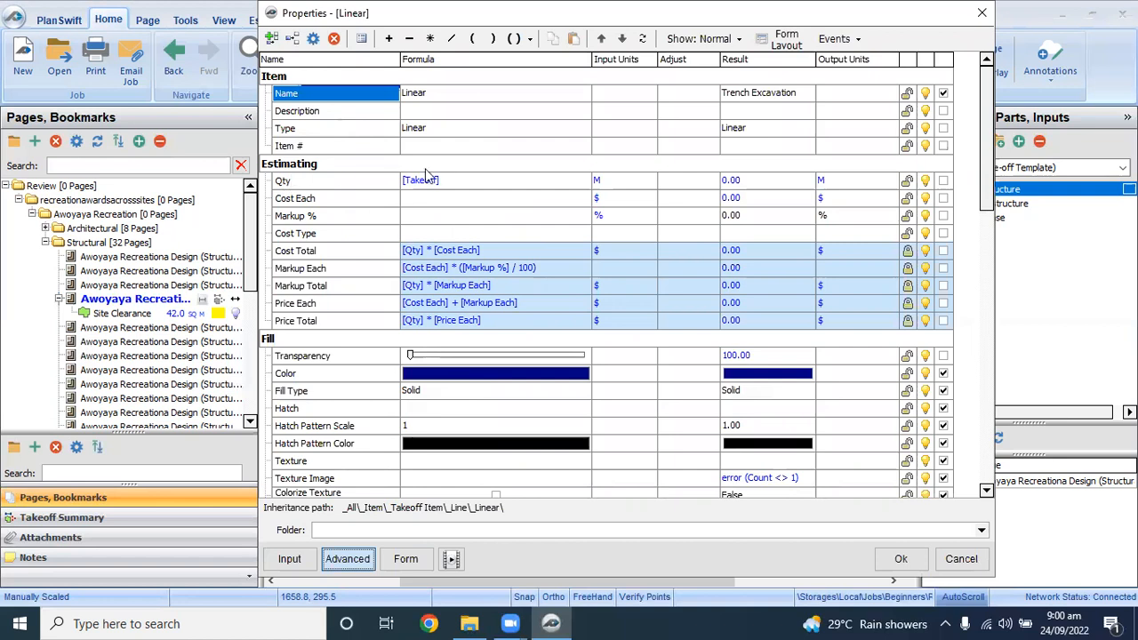
{"action": "left_click", "coordinate": [445, 179]}
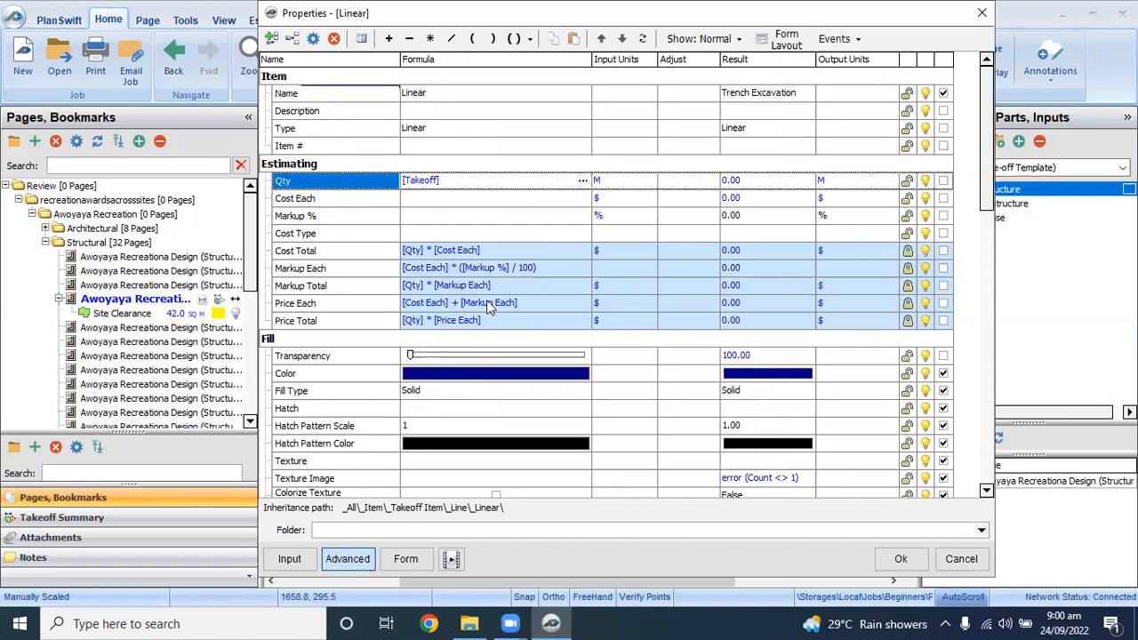
{"action": "type", "text": "*"}
Step: Set the Trench Excavation Qty input units to CU M and accept the properties
{"action": "left_click", "coordinate": [632, 184]}
{"action": "left_click", "coordinate": [648, 181]}
{"action": "scroll", "coordinate": [623, 231], "scroll_direction": "down", "scroll_amount": 4}
{"action": "scroll", "coordinate": [620, 252], "scroll_direction": "down", "scroll_amount": 3}
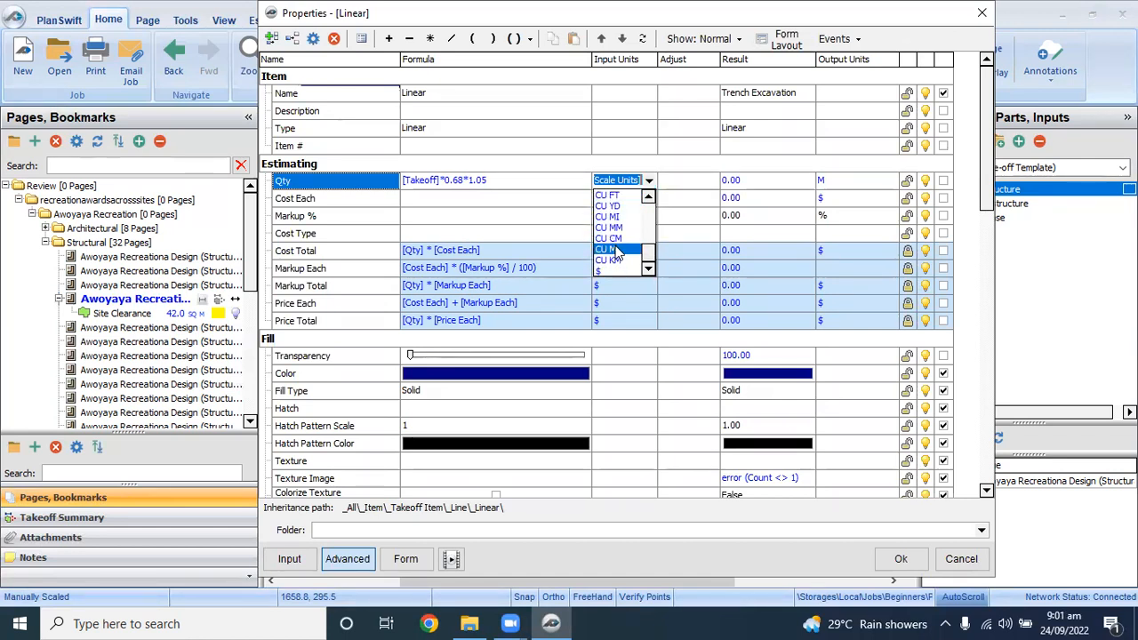
{"action": "left_click", "coordinate": [618, 251]}
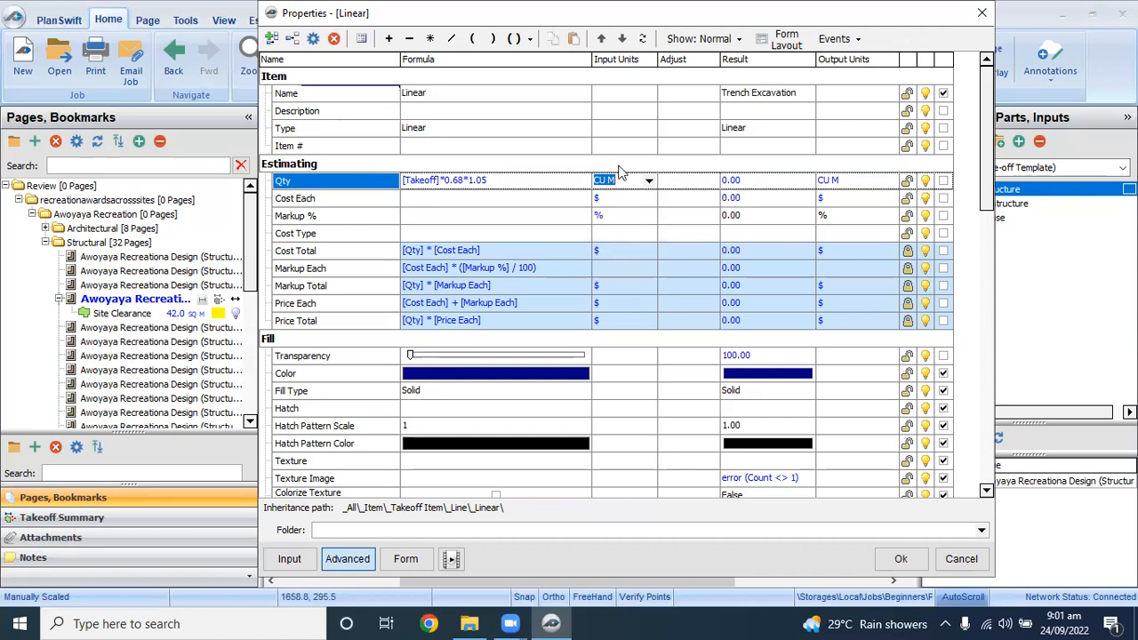
{"action": "left_click", "coordinate": [897, 560]}
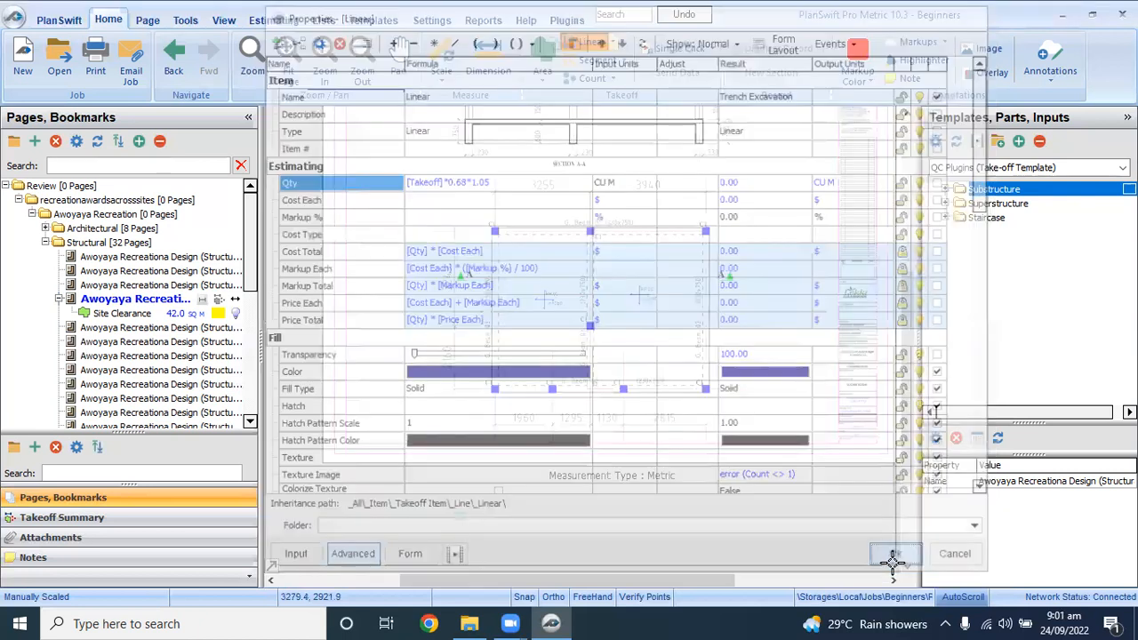
Step: Start the Trench Excavation line along G. Beam 01, from the centre of the left C1 column to the right one
{"action": "scroll", "coordinate": [498, 227], "scroll_direction": "up", "scroll_amount": 2}
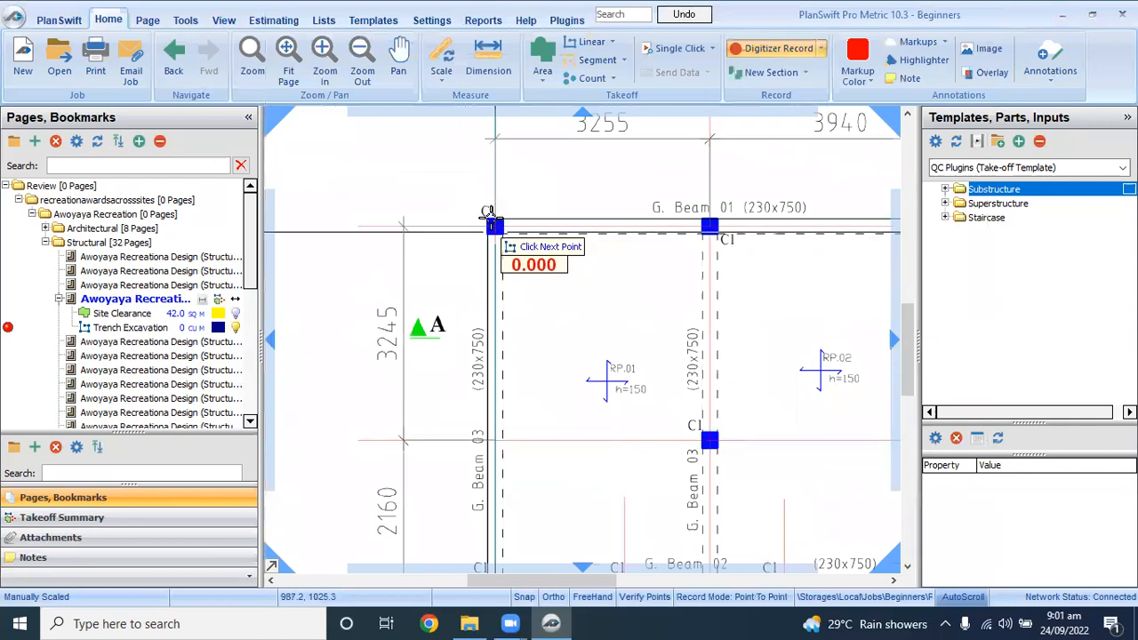
{"action": "scroll", "coordinate": [491, 218], "scroll_direction": "up", "scroll_amount": 2}
{"action": "scroll", "coordinate": [492, 218], "scroll_direction": "down", "scroll_amount": 2}
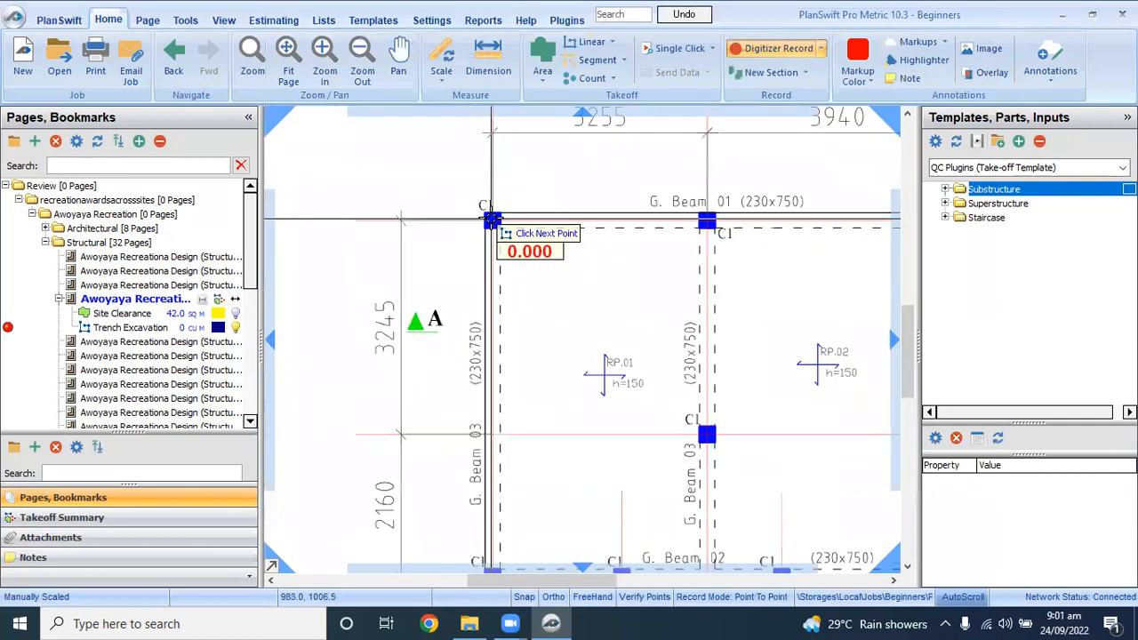
{"action": "scroll", "coordinate": [494, 220], "scroll_direction": "down", "scroll_amount": 2}
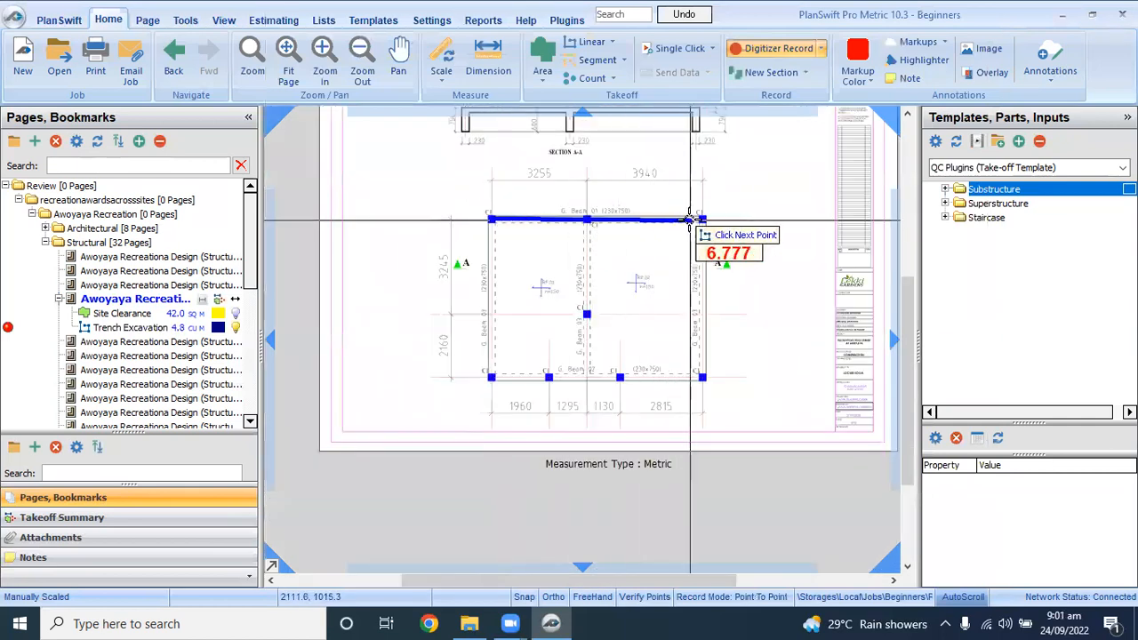
{"action": "scroll", "coordinate": [738, 218], "scroll_direction": "up", "scroll_amount": 3}
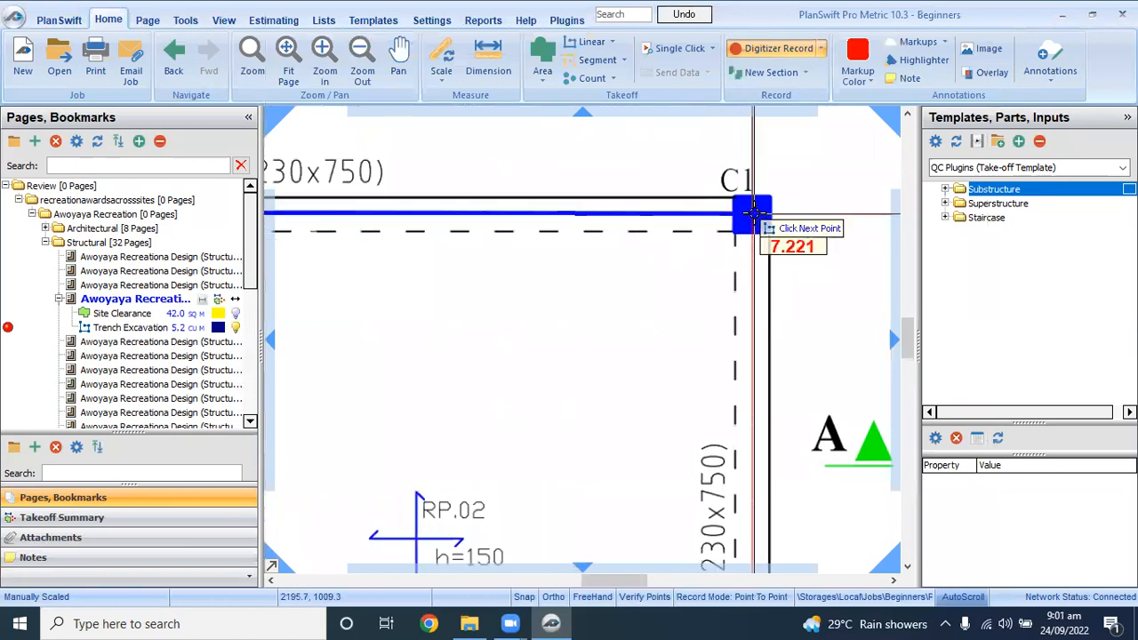
{"action": "left_click", "coordinate": [754, 211]}
Step: Continue the Trench Excavation line down the right G. Beam 03, along G. Beam 02 and up the left G. Beam 03 to its start
{"action": "scroll", "coordinate": [754, 214], "scroll_direction": "down", "scroll_amount": 3}
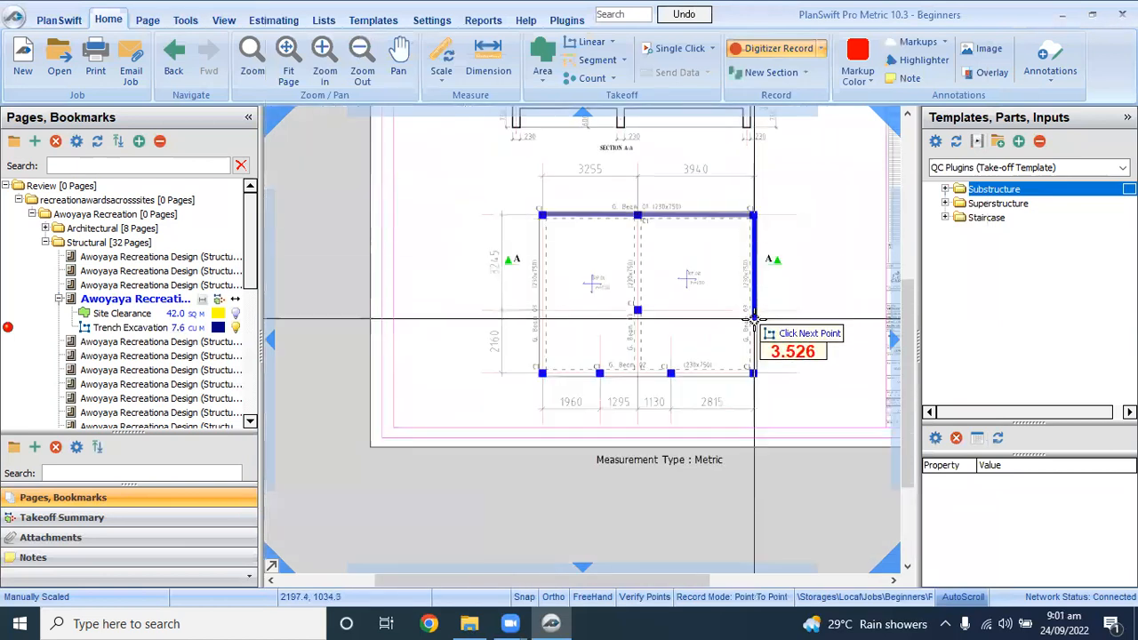
{"action": "scroll", "coordinate": [754, 372], "scroll_direction": "up", "scroll_amount": 3}
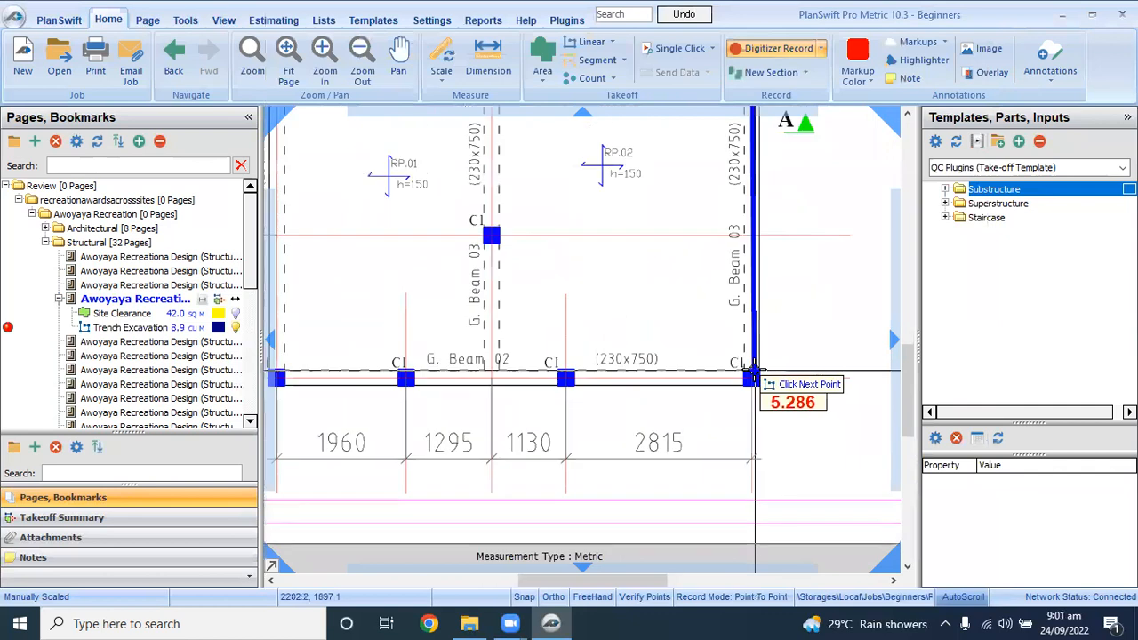
{"action": "left_click", "coordinate": [752, 378]}
{"action": "scroll", "coordinate": [751, 378], "scroll_direction": "down", "scroll_amount": 3}
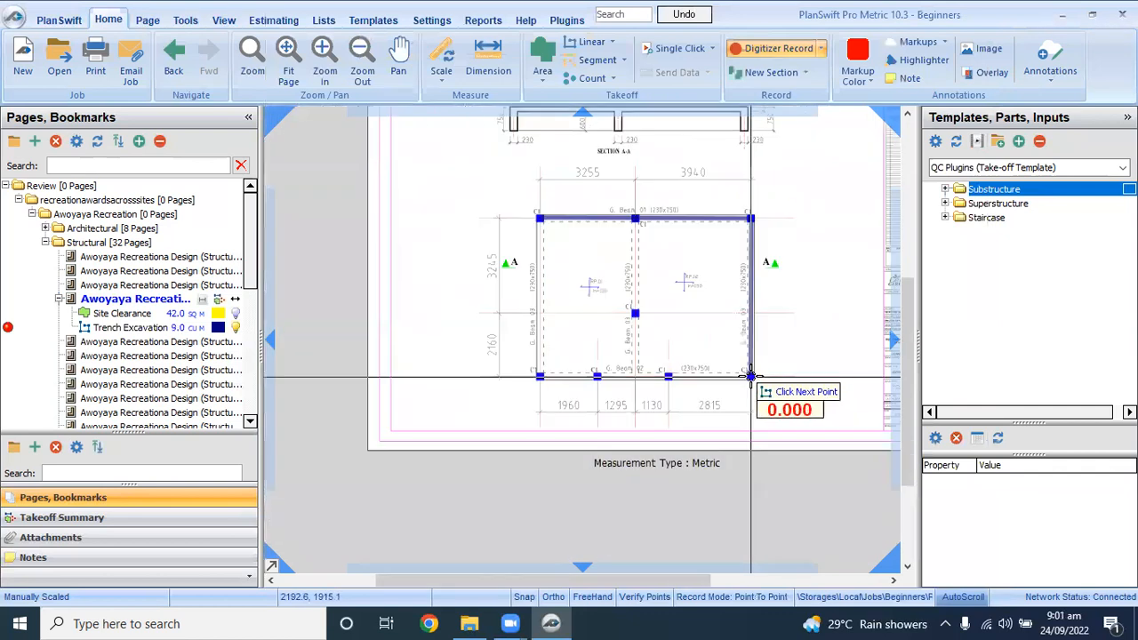
{"action": "scroll", "coordinate": [544, 382], "scroll_direction": "up", "scroll_amount": 3}
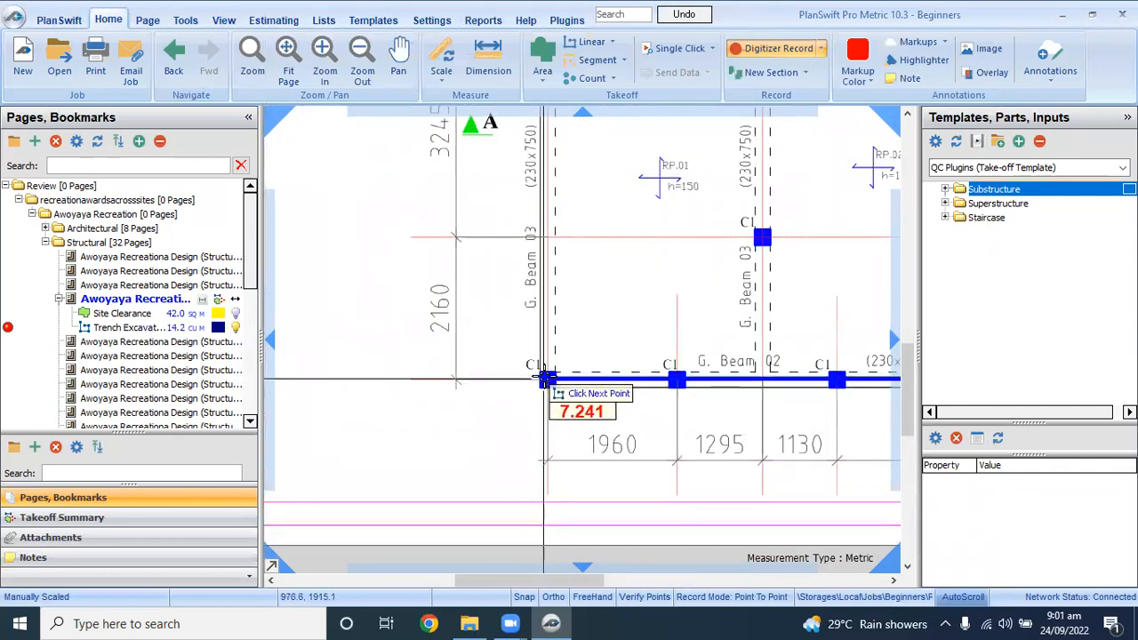
{"action": "left_click", "coordinate": [543, 376]}
{"action": "scroll", "coordinate": [544, 376], "scroll_direction": "down", "scroll_amount": 3}
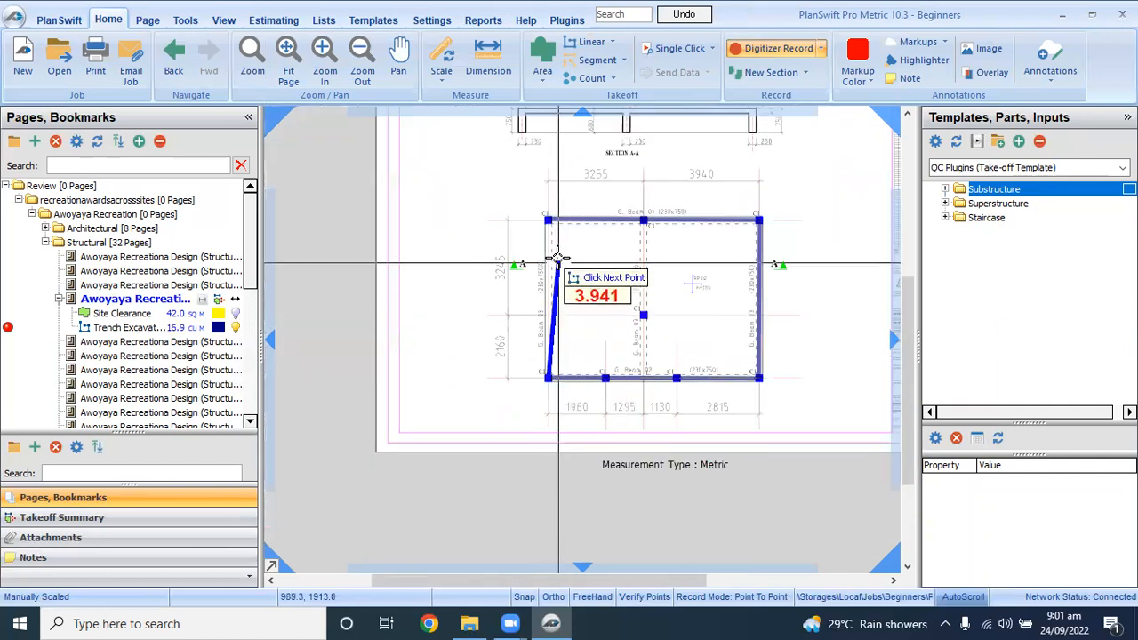
{"action": "scroll", "coordinate": [545, 218], "scroll_direction": "up", "scroll_amount": 3}
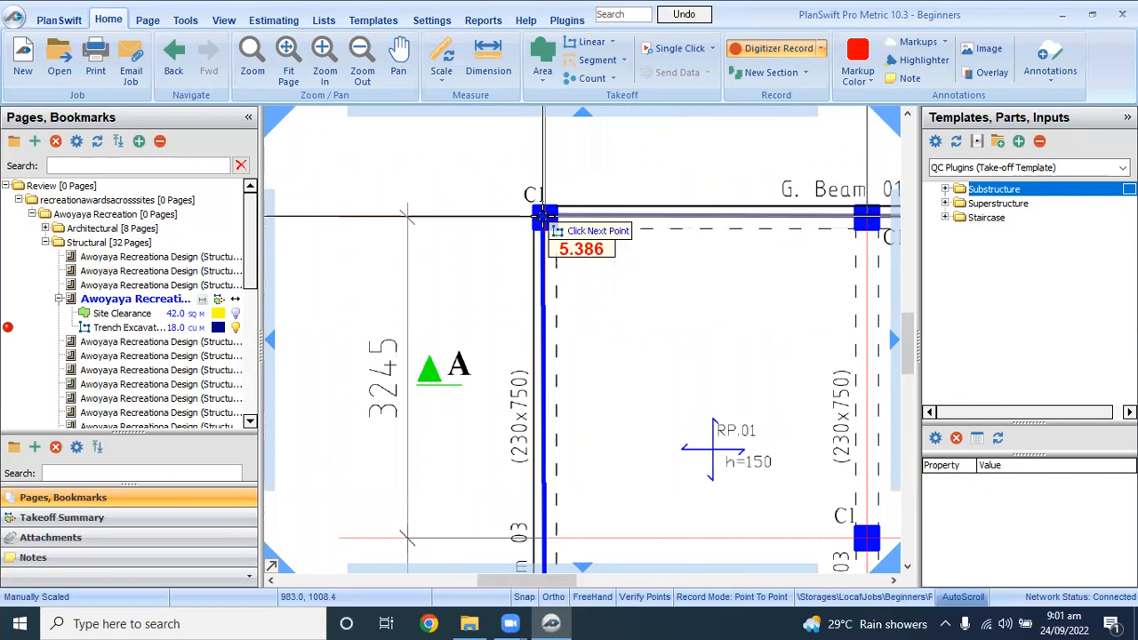
{"action": "left_click", "coordinate": [544, 217]}
Step: Add a Trench Excavation section along the middle G. Beam 03, from G. Beam 01's middle C1 column to G. Beam 02, and stop recording
{"action": "scroll", "coordinate": [534, 266], "scroll_direction": "down", "scroll_amount": 3}
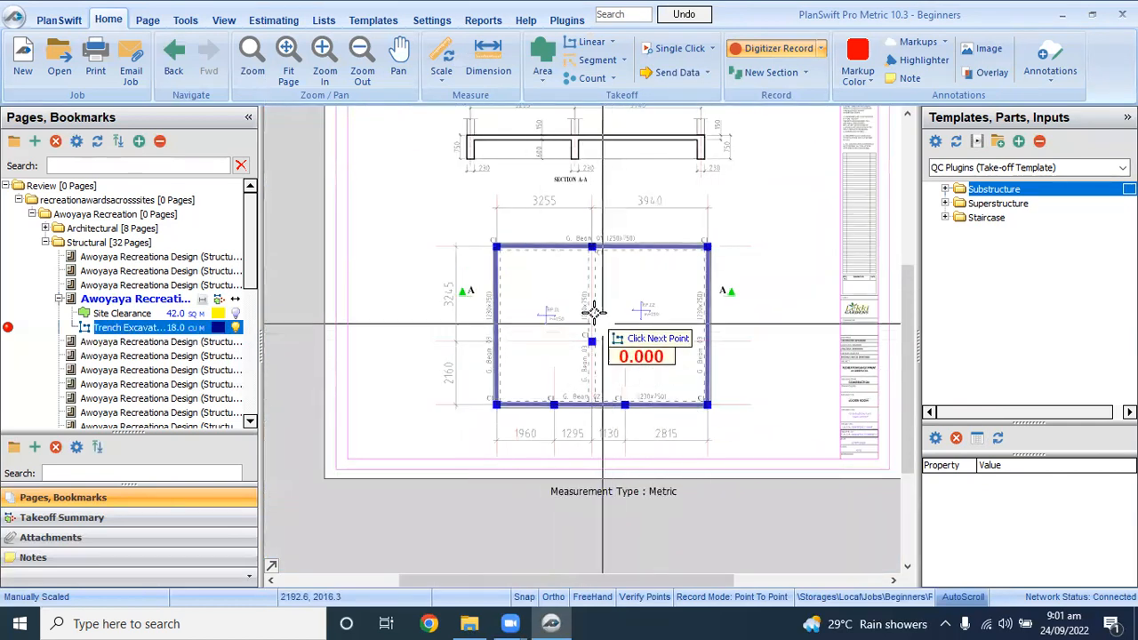
{"action": "scroll", "coordinate": [593, 285], "scroll_direction": "up", "scroll_amount": 3}
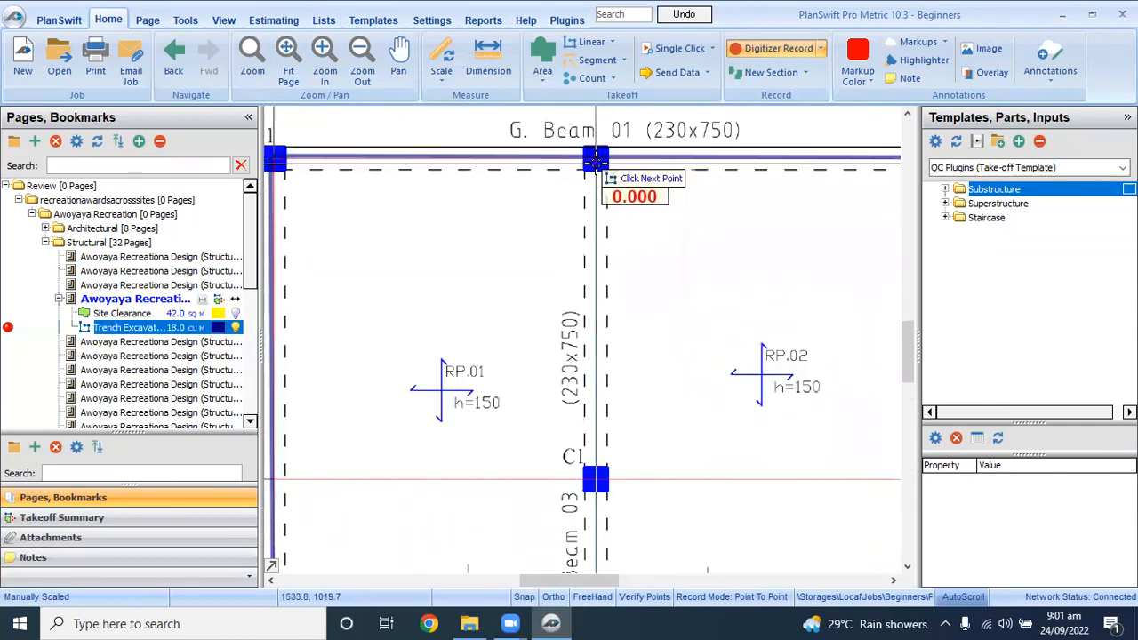
{"action": "scroll", "coordinate": [596, 177], "scroll_direction": "down", "scroll_amount": 3}
{"action": "scroll", "coordinate": [595, 333], "scroll_direction": "up", "scroll_amount": 3}
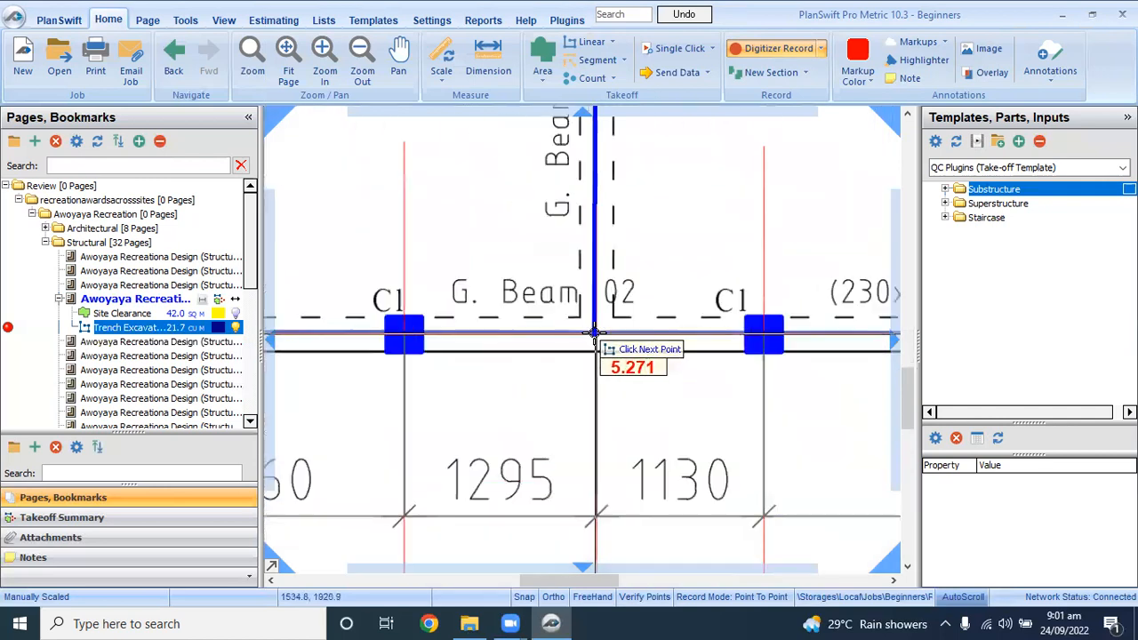
{"action": "scroll", "coordinate": [595, 333], "scroll_direction": "up", "scroll_amount": 2}
{"action": "left_click", "coordinate": [601, 332]}
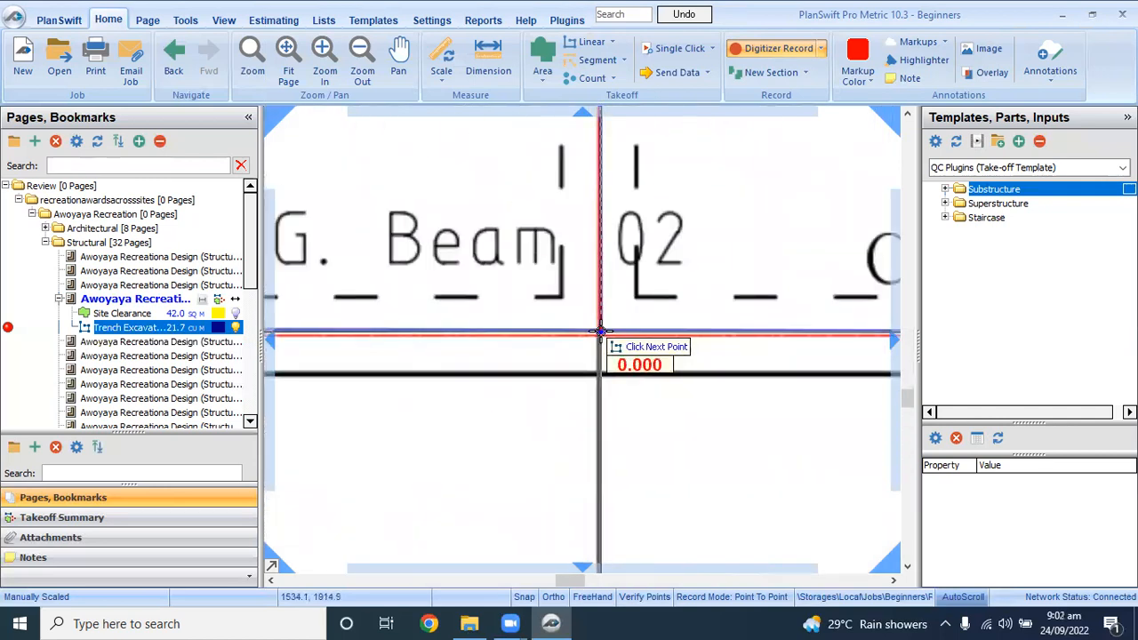
{"action": "scroll", "coordinate": [601, 332], "scroll_direction": "down", "scroll_amount": 5}
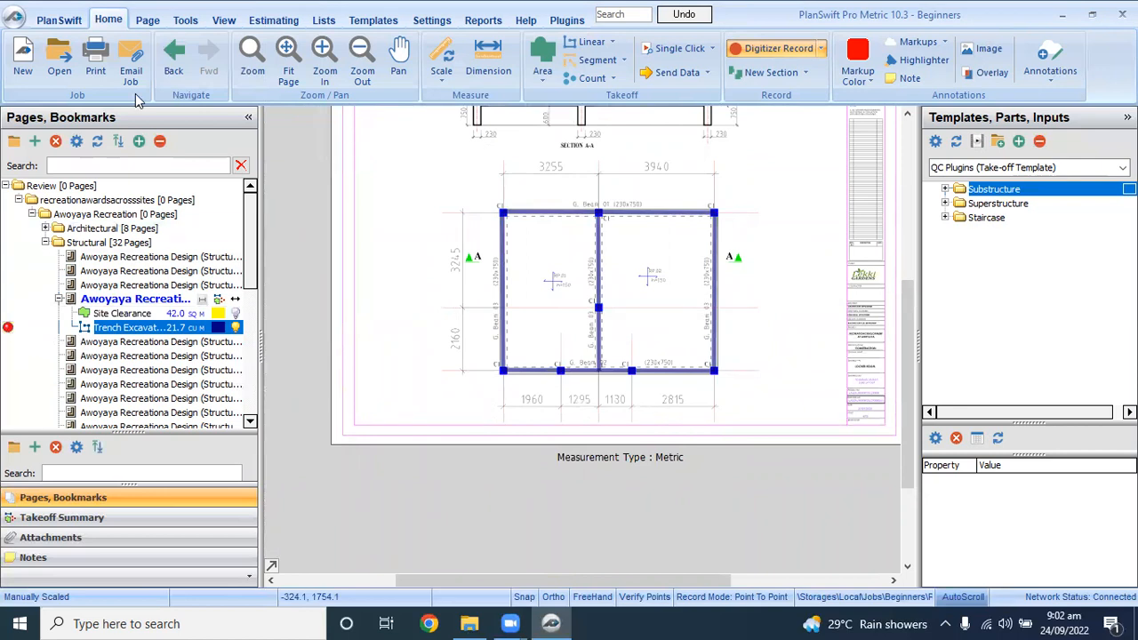
{"action": "left_click", "coordinate": [782, 54]}
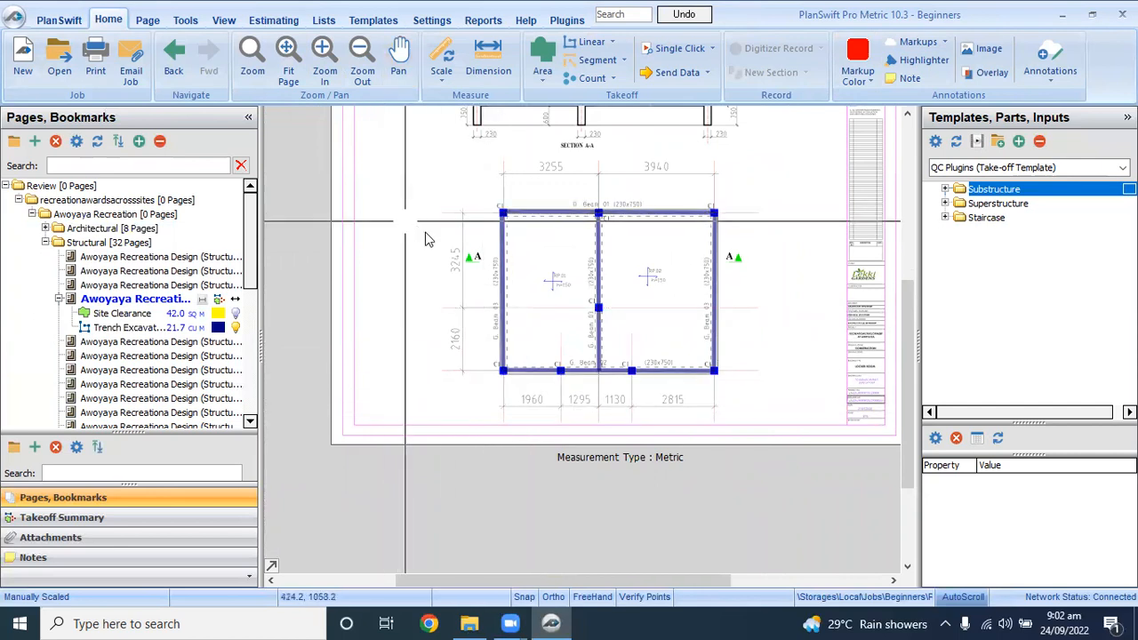
Step: Show the page legend, examine its Trench Excavation entry up close, and hide the legend again
{"action": "right_click", "coordinate": [406, 224]}
{"action": "left_click", "coordinate": [455, 256]}
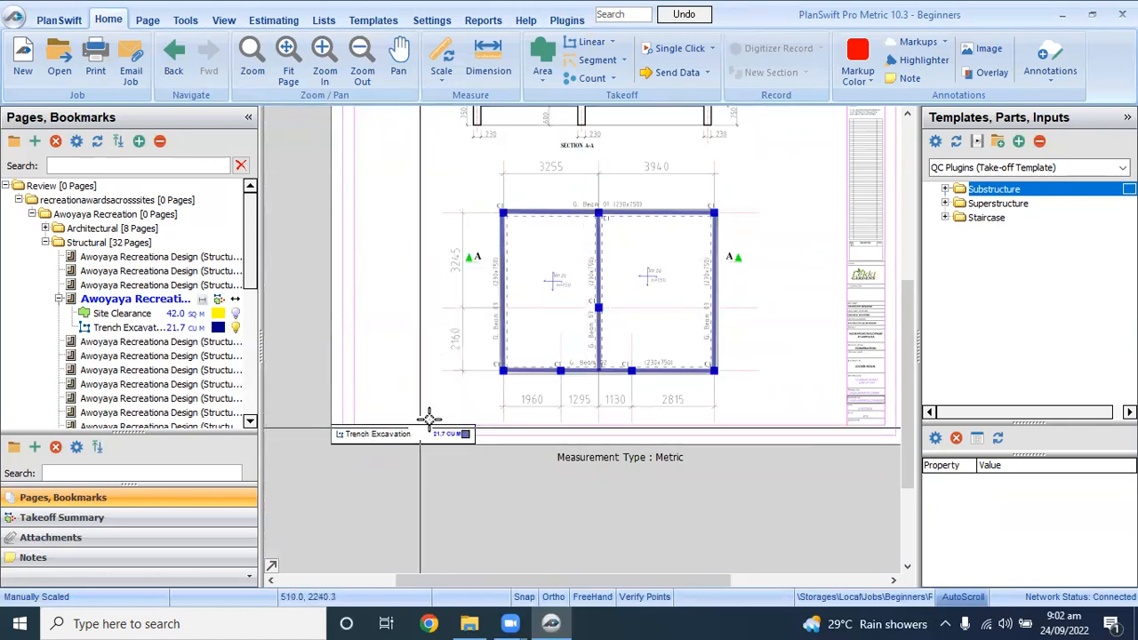
{"action": "left_click", "coordinate": [467, 397]}
{"action": "scroll", "coordinate": [466, 398], "scroll_direction": "up", "scroll_amount": 3}
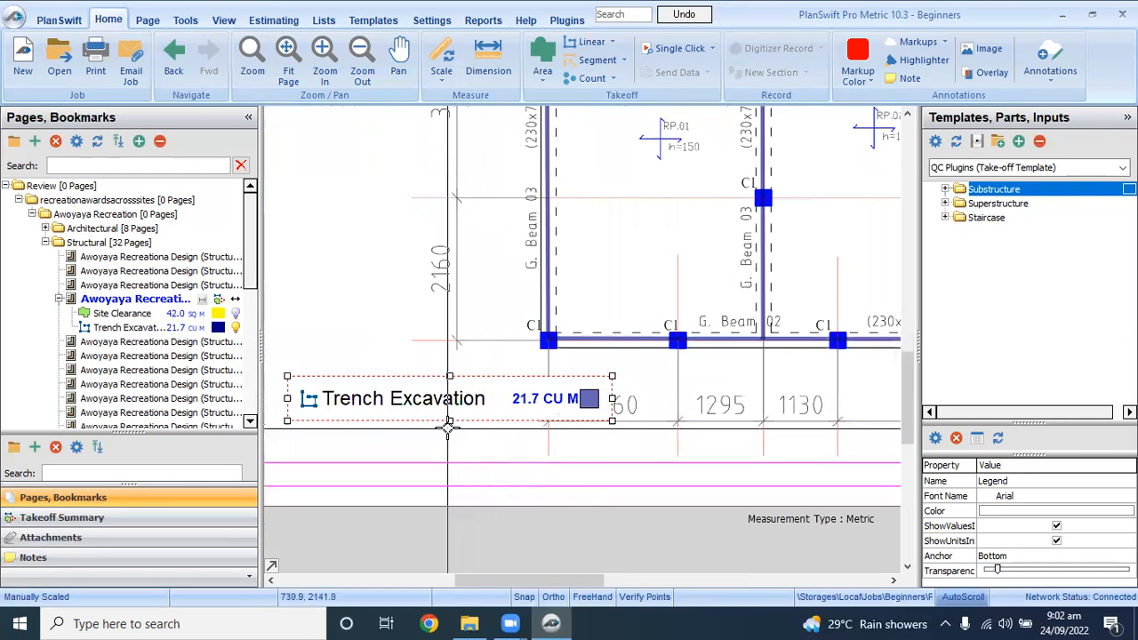
{"action": "right_click", "coordinate": [384, 206]}
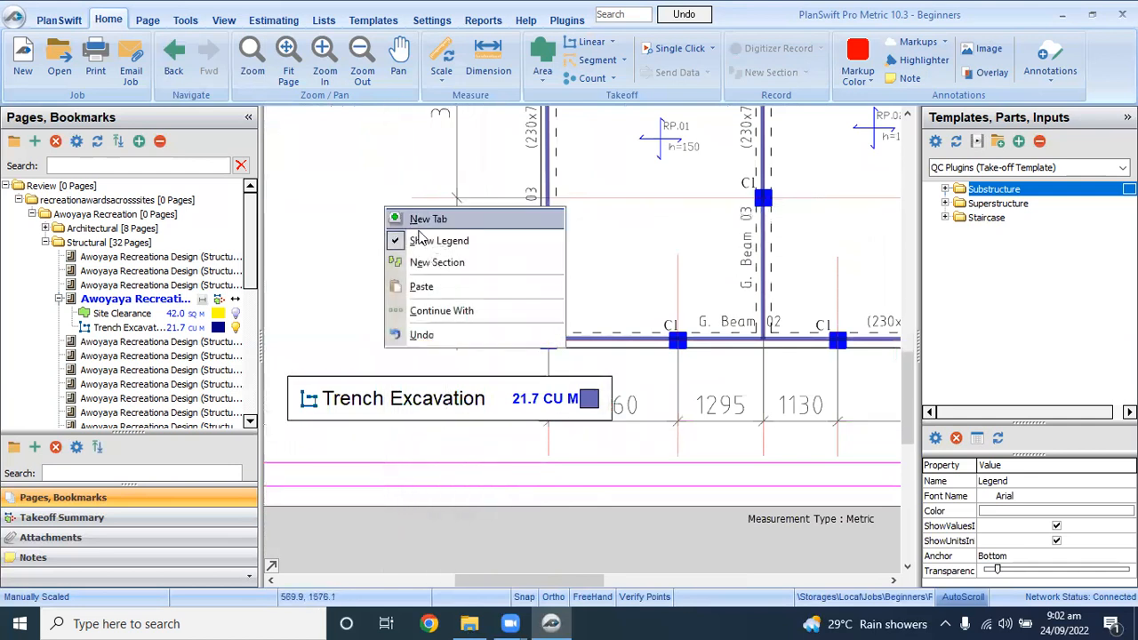
{"action": "left_click", "coordinate": [437, 241]}
{"action": "scroll", "coordinate": [413, 247], "scroll_direction": "down", "scroll_amount": 4}
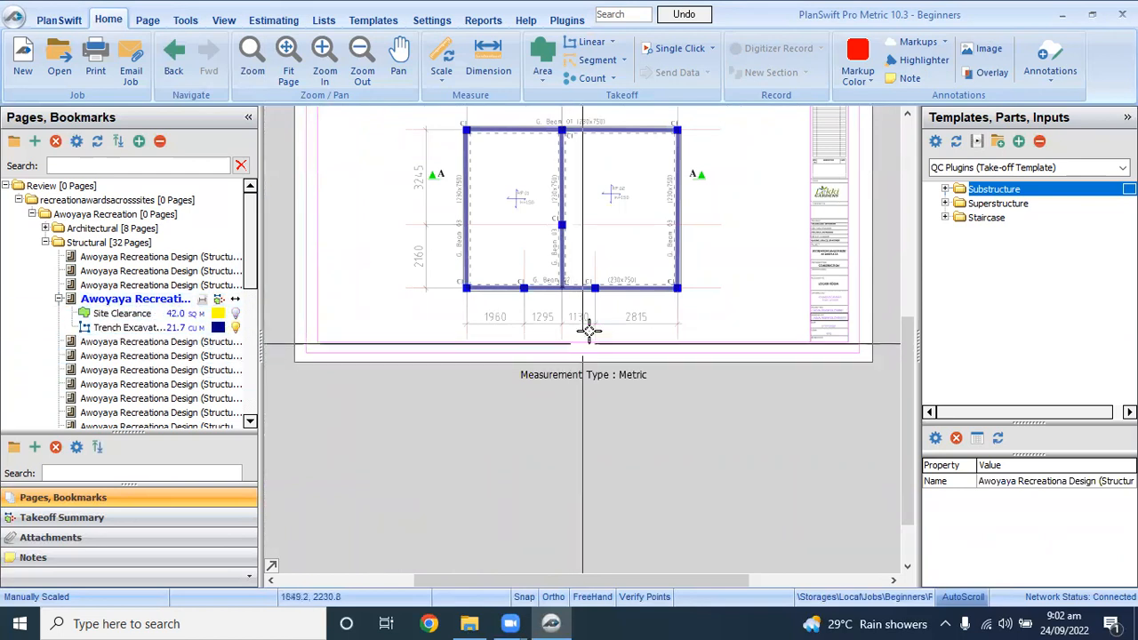
{"action": "left_click_drag", "start_coordinate": [907, 399], "coordinate": [907, 358]}
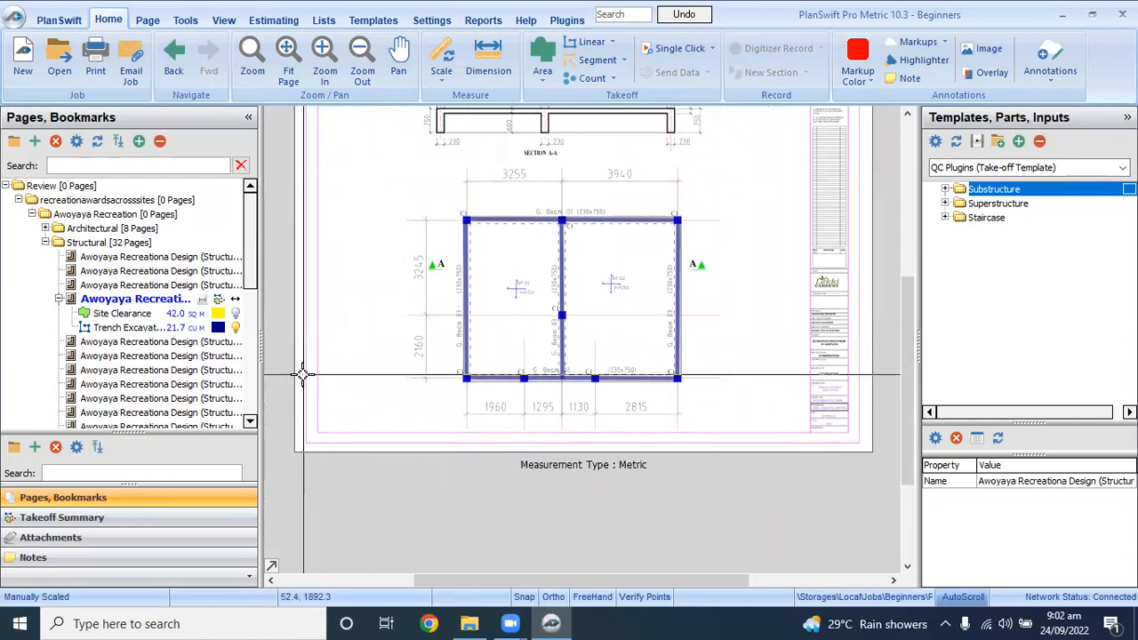
Step: Start a new Linear Cubic Metres takeoff item and name it Trench Excavation
{"action": "left_click", "coordinate": [613, 44]}
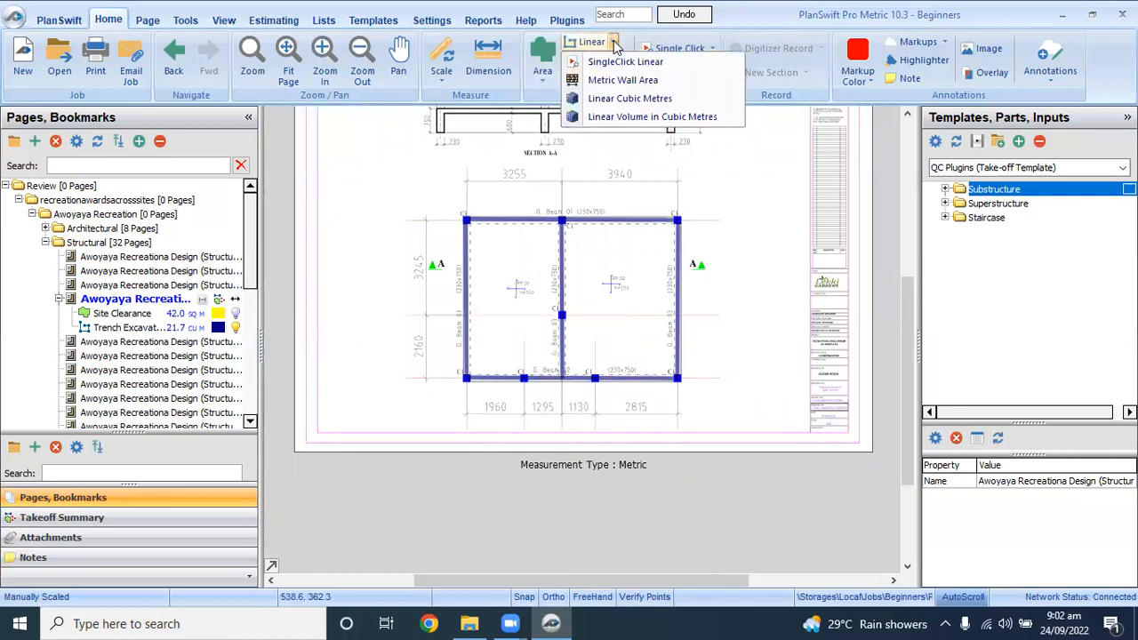
{"action": "left_click", "coordinate": [610, 100]}
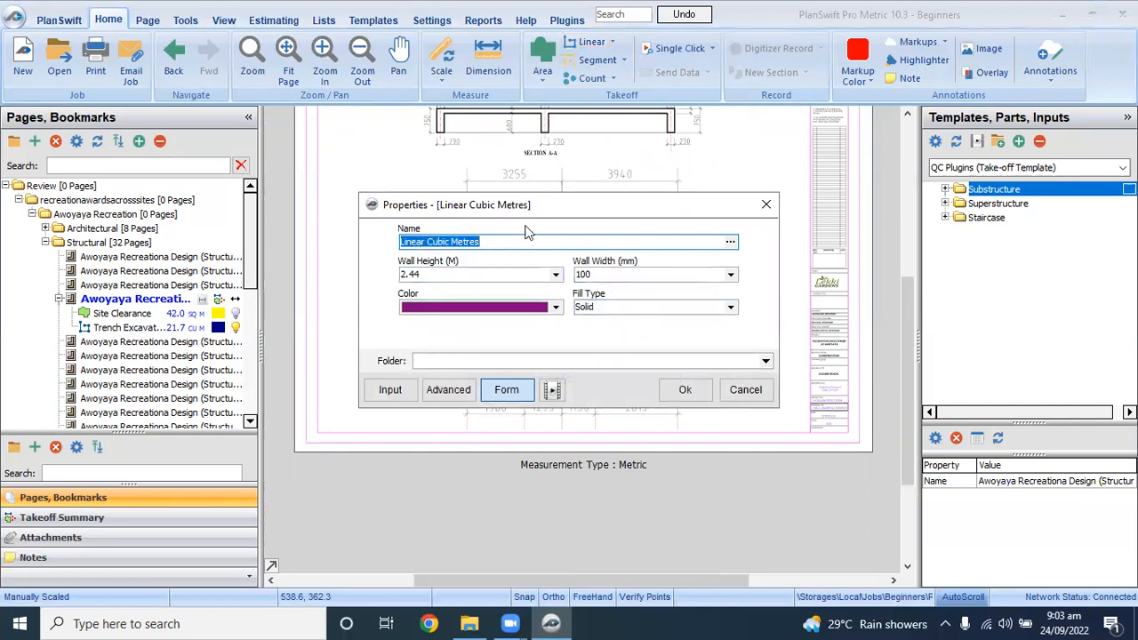
{"action": "type", "text": "T"}
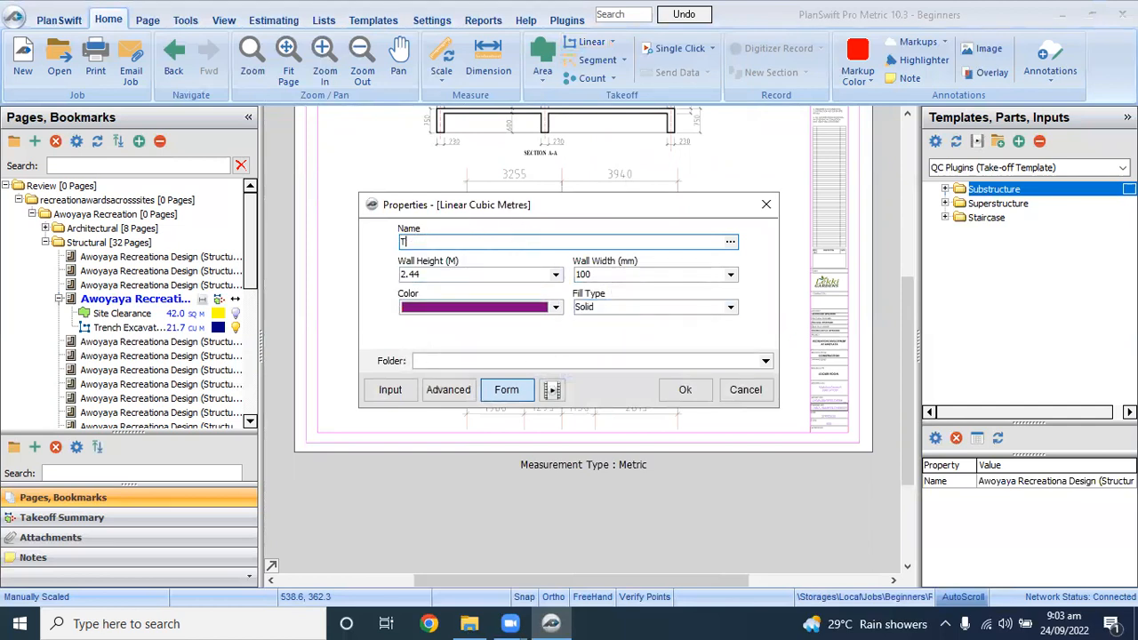
{"action": "type", "text": "rench Excavation"}
Step: Set the new item's Wall Height (M) to 1.05 and Wall Width (mm) to 0.68, and accept the properties
{"action": "left_click", "coordinate": [464, 271]}
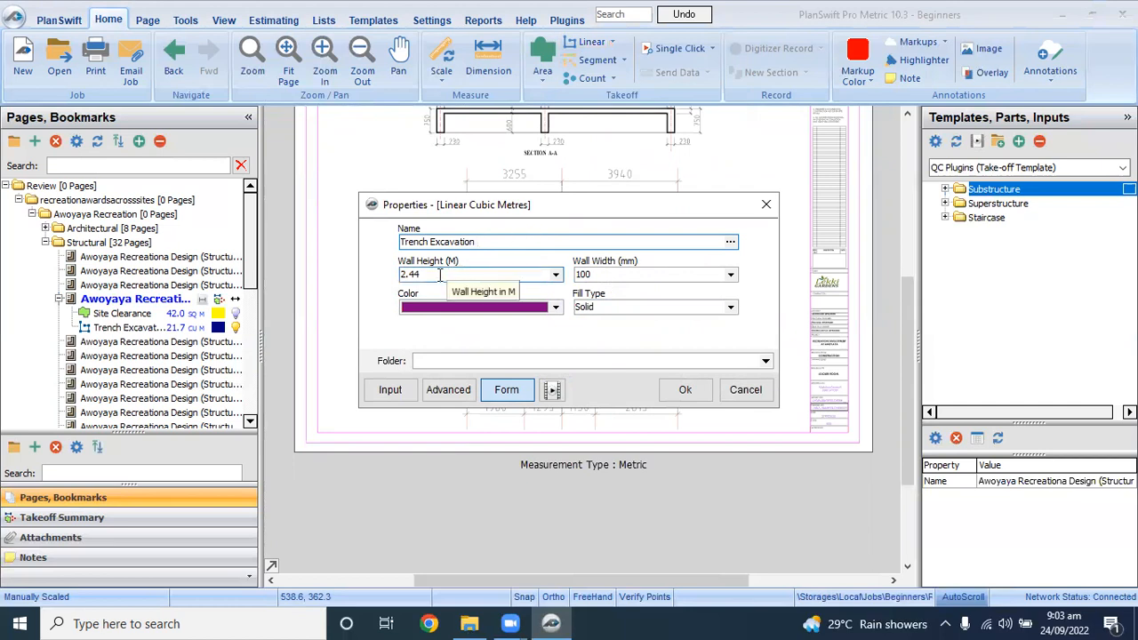
{"action": "left_click", "coordinate": [438, 275]}
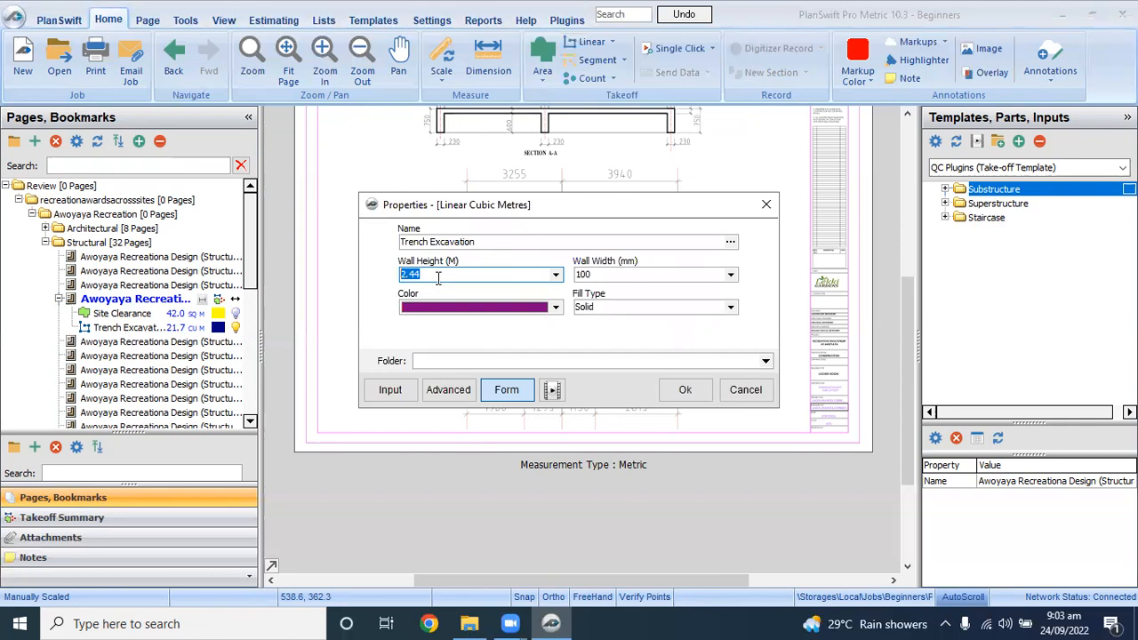
{"action": "type", "text": "1.05"}
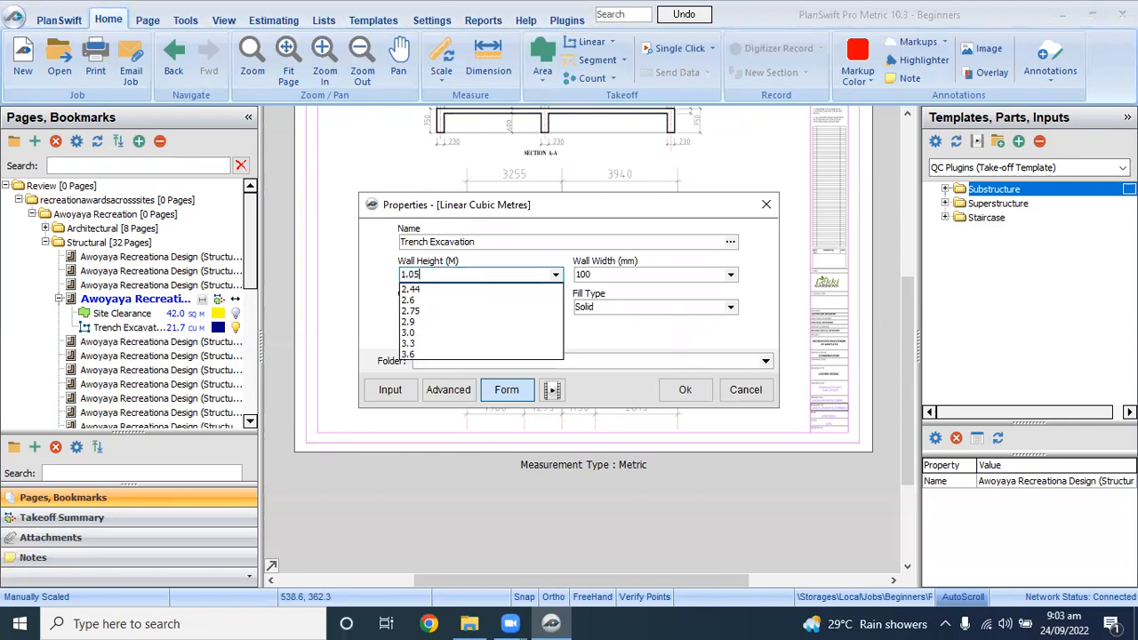
{"action": "left_click", "coordinate": [603, 275]}
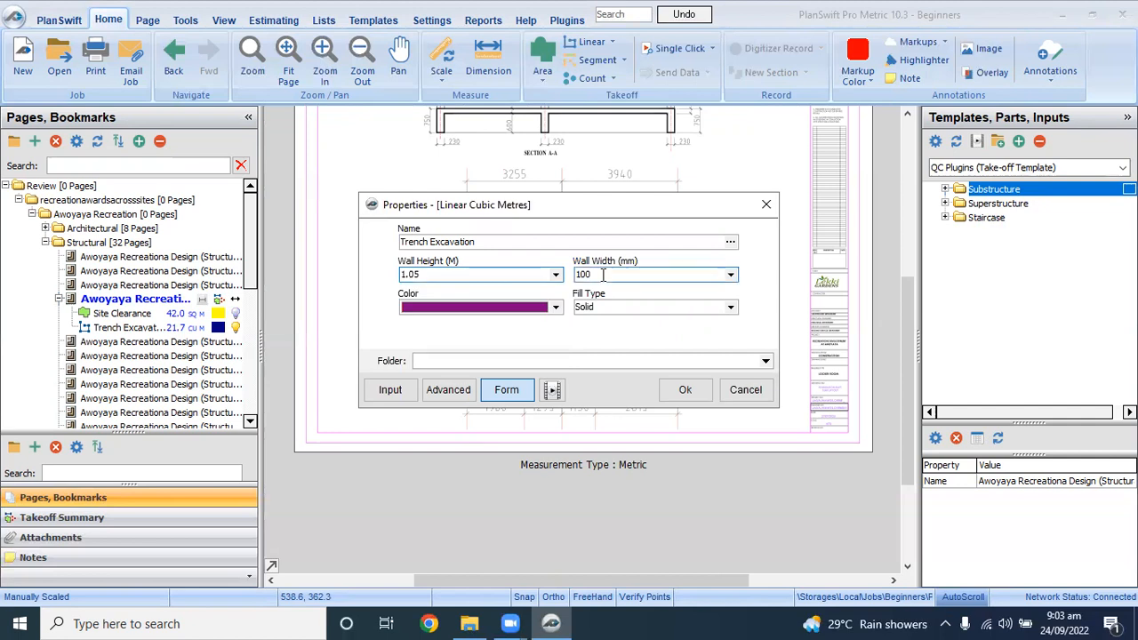
{"action": "left_click_drag", "start_coordinate": [603, 275], "coordinate": [568, 279]}
{"action": "type", "text": "0.68"}
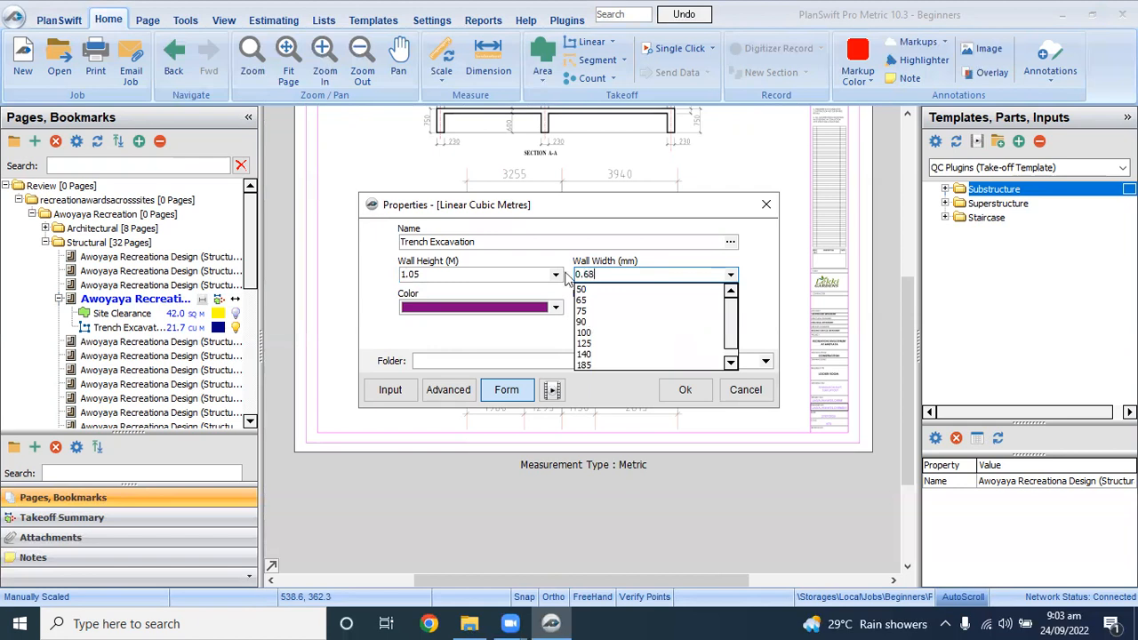
{"action": "left_click", "coordinate": [563, 246]}
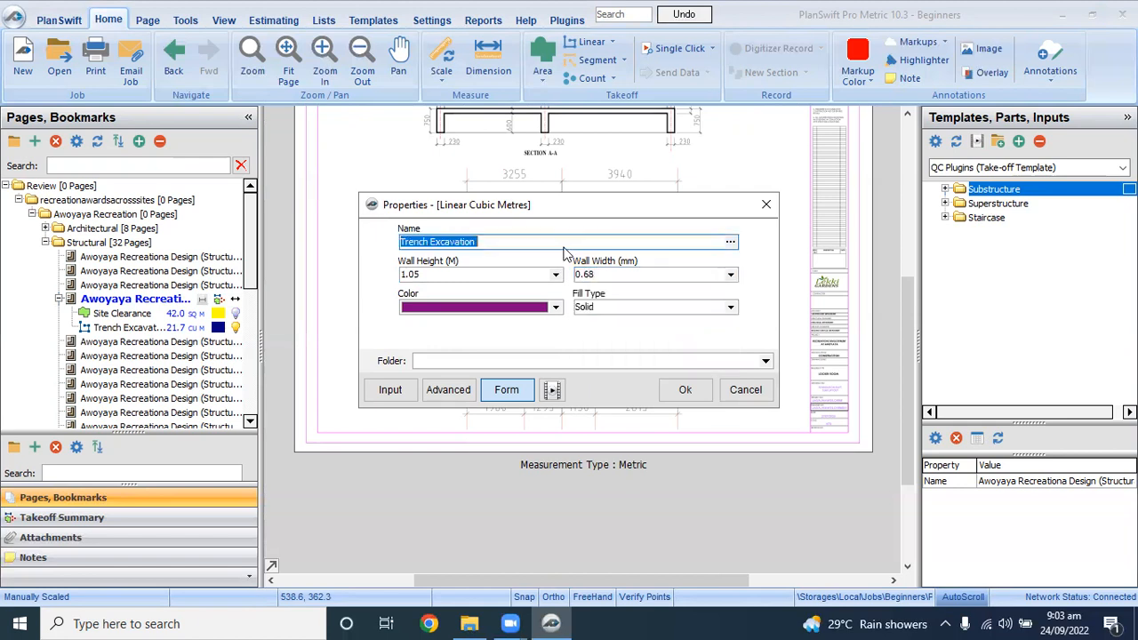
{"action": "left_click", "coordinate": [683, 392]}
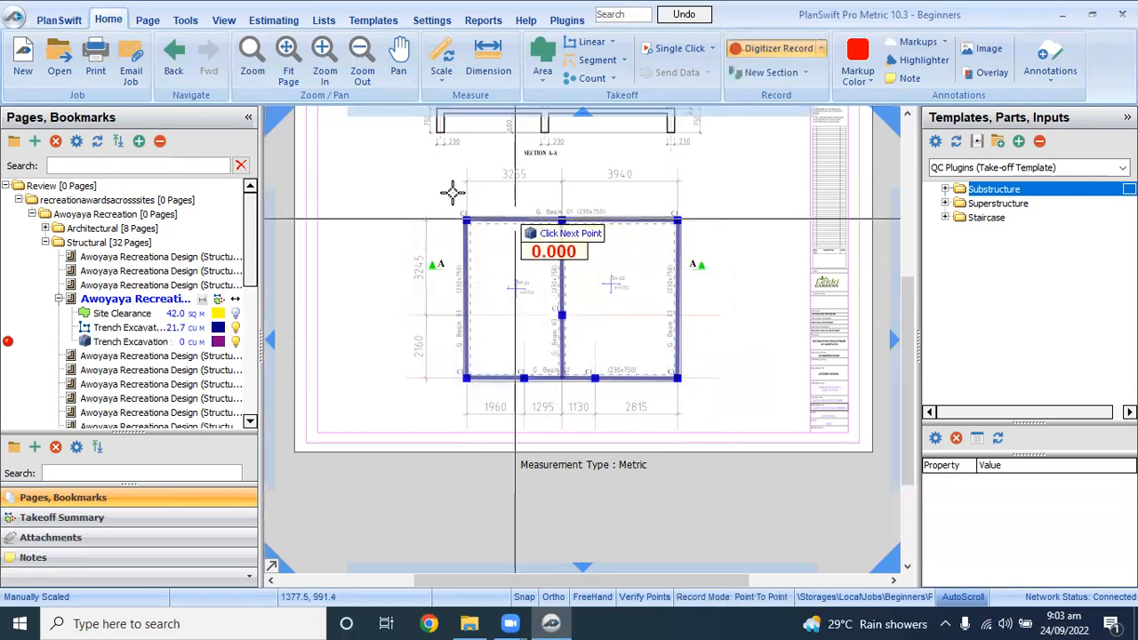
Step: Trace the Linear Cubic Metres line along G. Beam 01 from the left C1 column, and down the right G. Beam 03
{"action": "scroll", "coordinate": [453, 192], "scroll_direction": "up", "scroll_amount": 3}
{"action": "scroll", "coordinate": [453, 192], "scroll_direction": "down", "scroll_amount": 3}
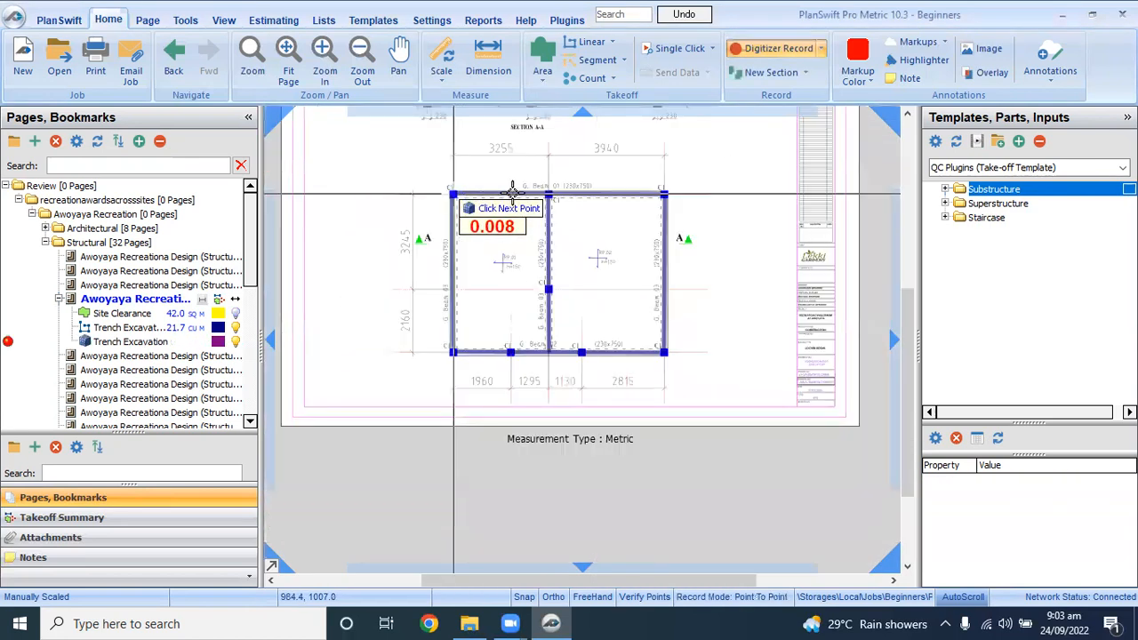
{"action": "scroll", "coordinate": [663, 191], "scroll_direction": "up", "scroll_amount": 4}
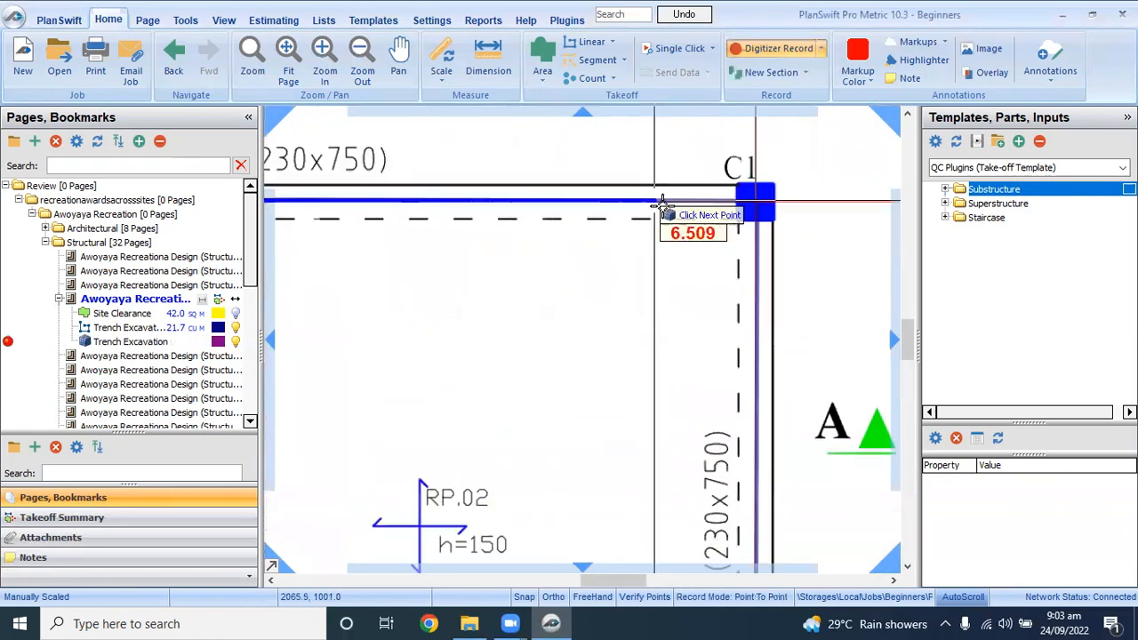
{"action": "left_click", "coordinate": [756, 198]}
{"action": "scroll", "coordinate": [756, 205], "scroll_direction": "down", "scroll_amount": 5}
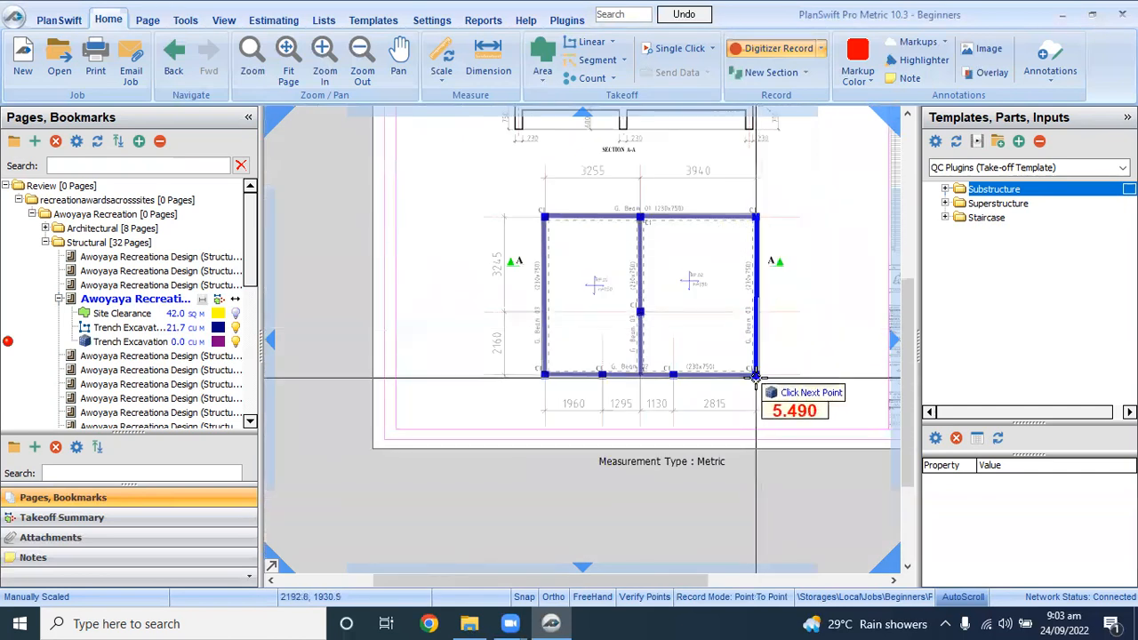
{"action": "scroll", "coordinate": [760, 375], "scroll_direction": "up", "scroll_amount": 5}
{"action": "left_click", "coordinate": [772, 294]}
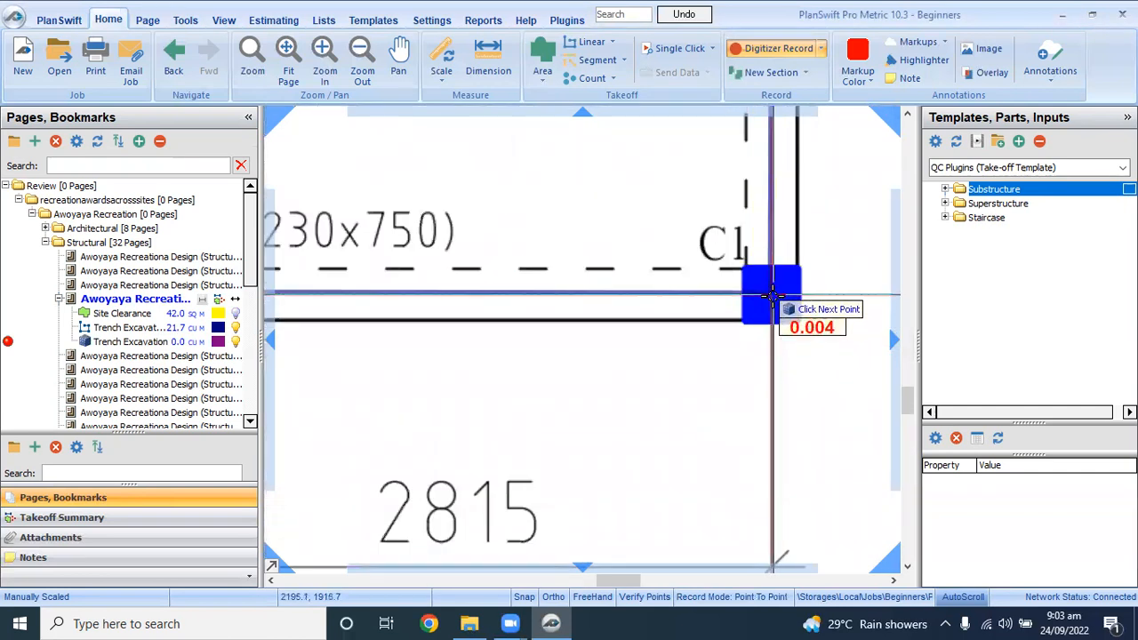
Step: Continue the Linear Cubic Metres line along G. Beam 02 and up the left G. Beam 03 to its starting column
{"action": "scroll", "coordinate": [772, 293], "scroll_direction": "down", "scroll_amount": 5}
{"action": "scroll", "coordinate": [455, 297], "scroll_direction": "up", "scroll_amount": 5}
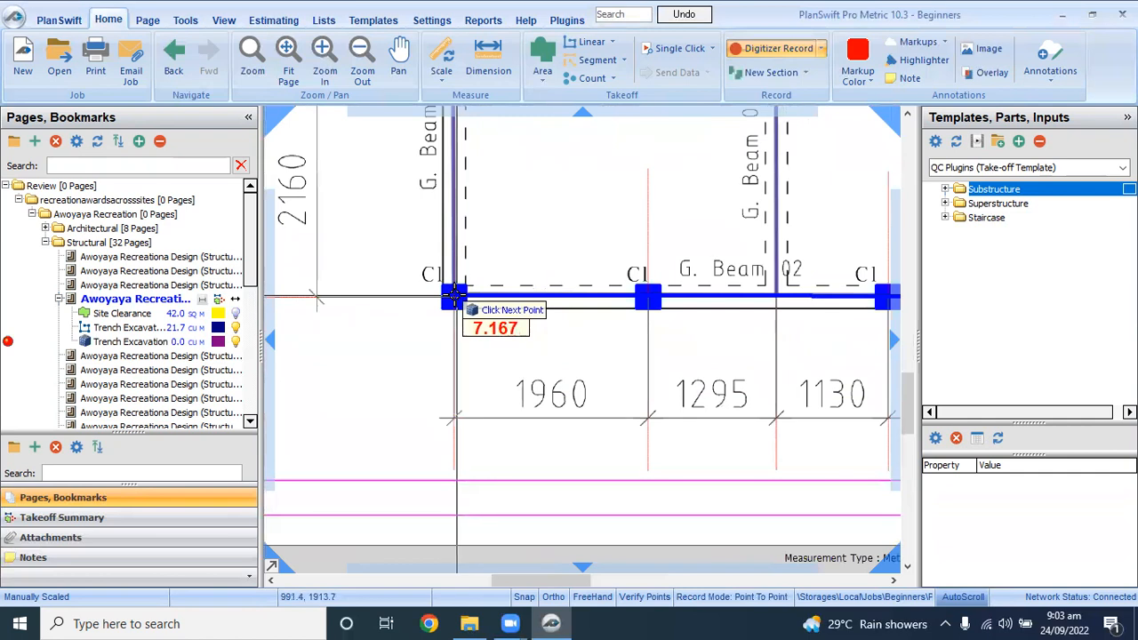
{"action": "left_click", "coordinate": [456, 299]}
{"action": "scroll", "coordinate": [456, 299], "scroll_direction": "down", "scroll_amount": 5}
{"action": "scroll", "coordinate": [458, 133], "scroll_direction": "up", "scroll_amount": 5}
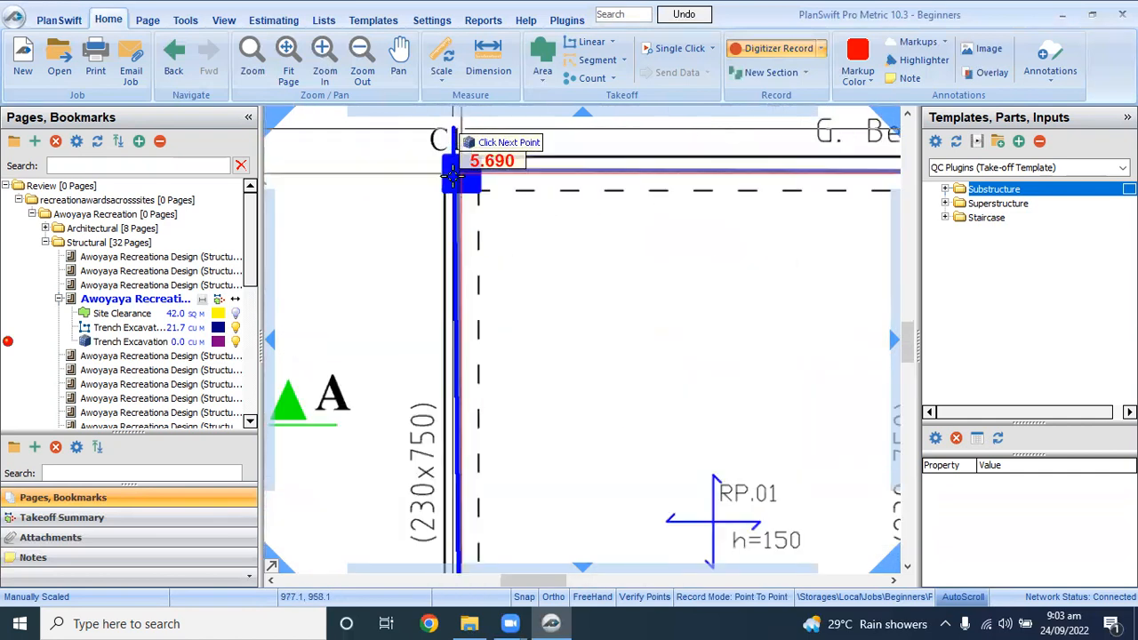
{"action": "left_click", "coordinate": [460, 169]}
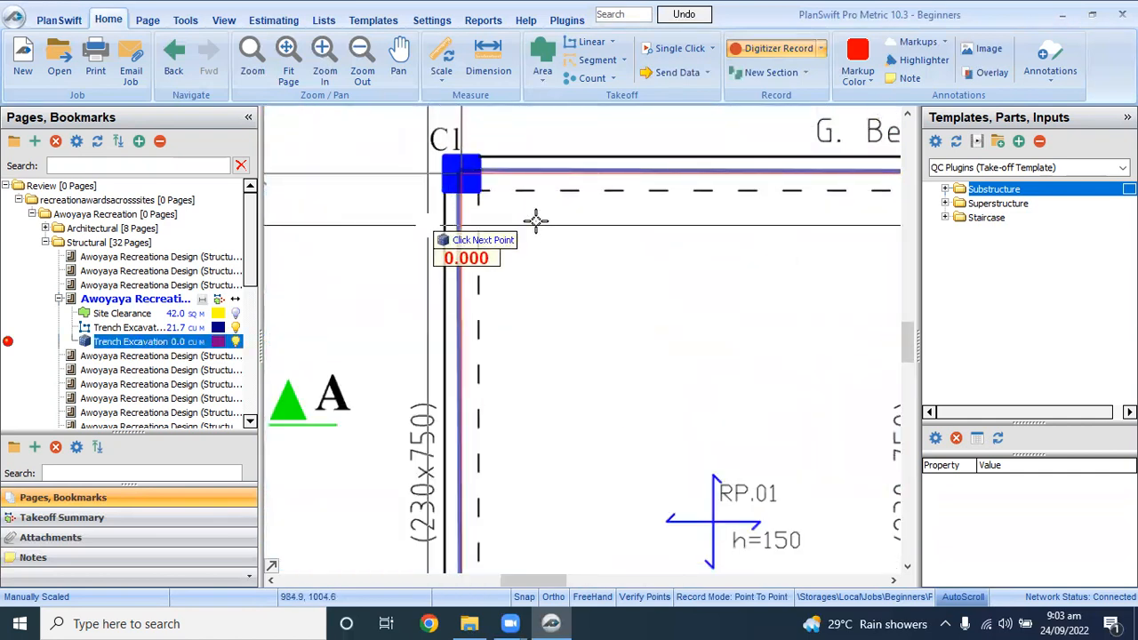
Step: Add a Linear Cubic Metres section along the middle G. Beam 03, from G. Beam 01 to G. Beam 02, and stop recording
{"action": "scroll", "coordinate": [459, 178], "scroll_direction": "down", "scroll_amount": 5}
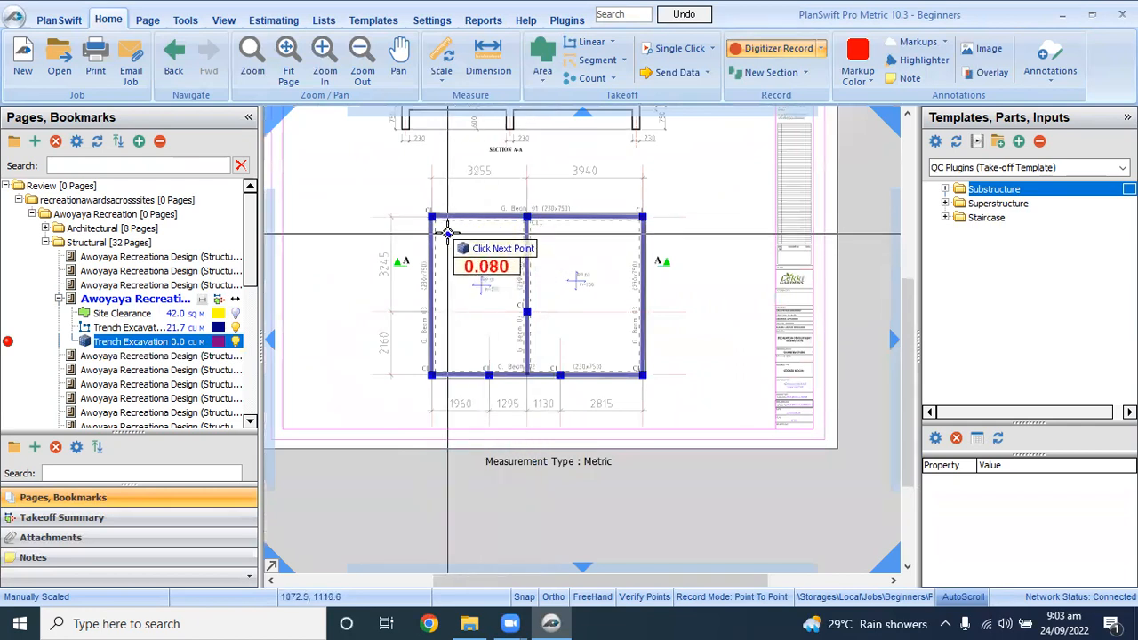
{"action": "left_click", "coordinate": [528, 217]}
{"action": "scroll", "coordinate": [528, 217], "scroll_direction": "up", "scroll_amount": 5}
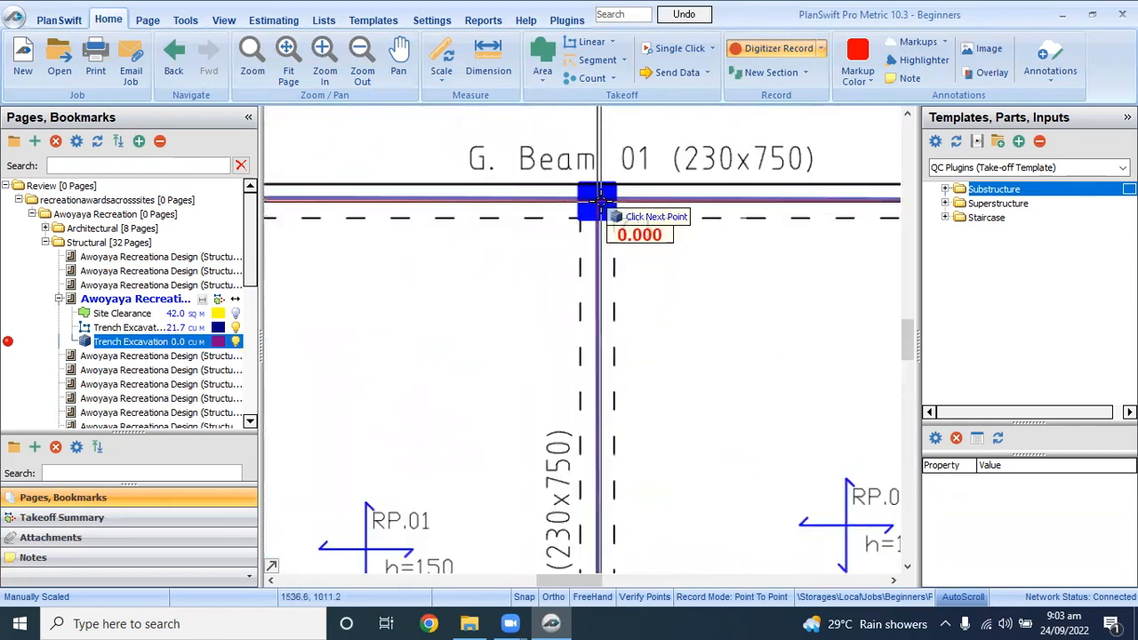
{"action": "scroll", "coordinate": [598, 203], "scroll_direction": "down", "scroll_amount": 5}
{"action": "scroll", "coordinate": [596, 363], "scroll_direction": "up", "scroll_amount": 5}
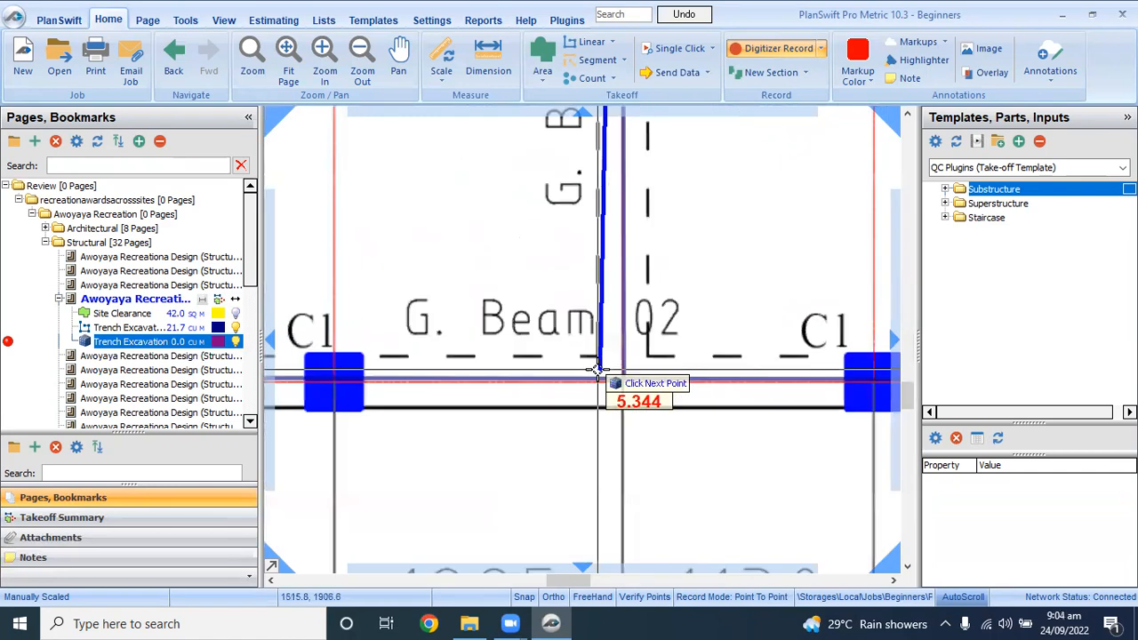
{"action": "left_click", "coordinate": [635, 378]}
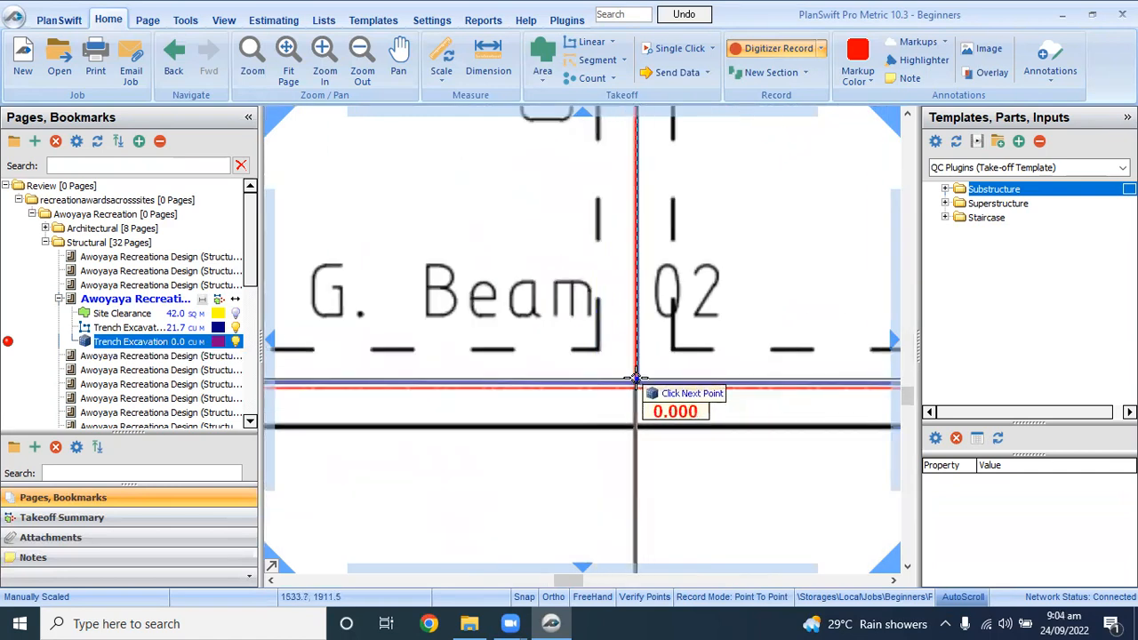
{"action": "scroll", "coordinate": [654, 351], "scroll_direction": "down", "scroll_amount": 3}
{"action": "scroll", "coordinate": [654, 351], "scroll_direction": "down", "scroll_amount": 2}
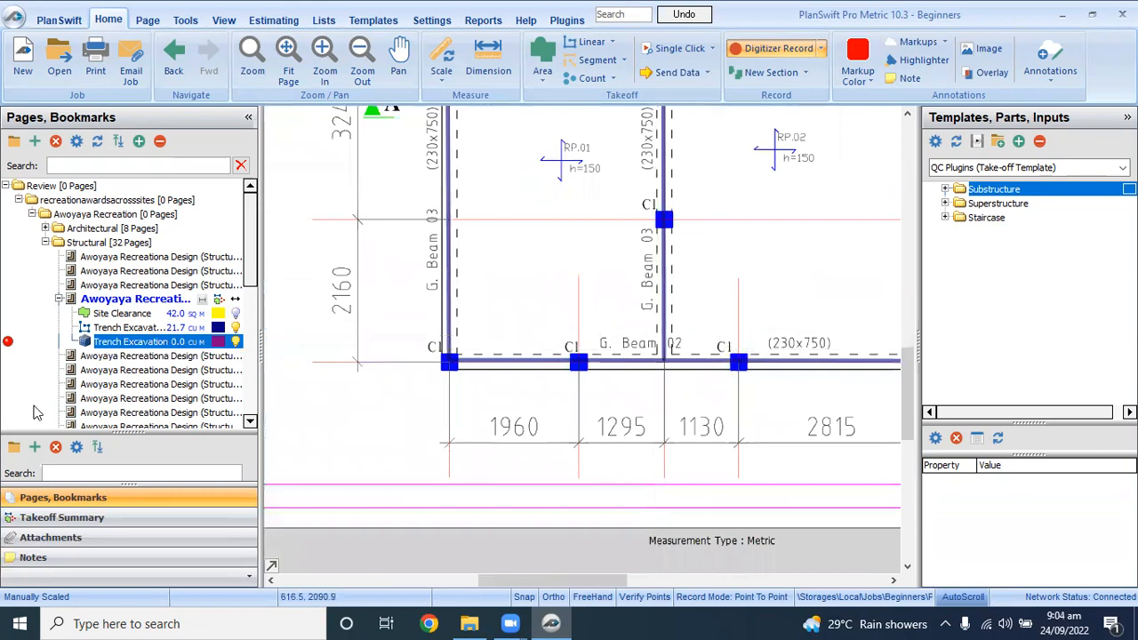
{"action": "left_click", "coordinate": [8, 342]}
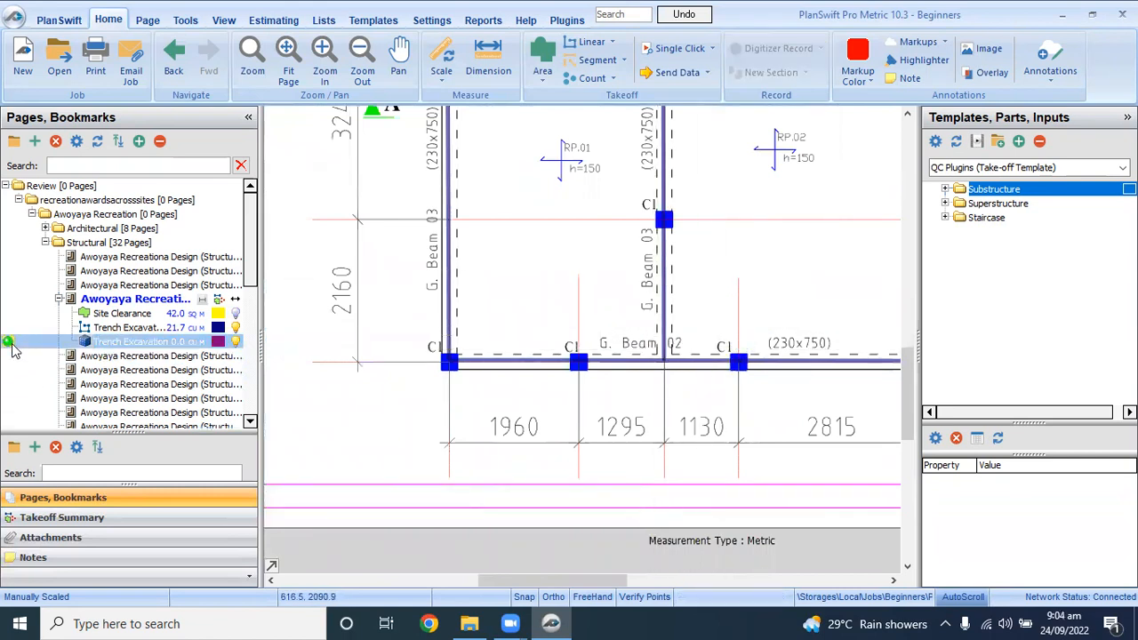
Step: Examine the advanced properties of the Linear Cubic Metres Trench Excavation item and close them without changes
{"action": "double_click", "coordinate": [175, 345]}
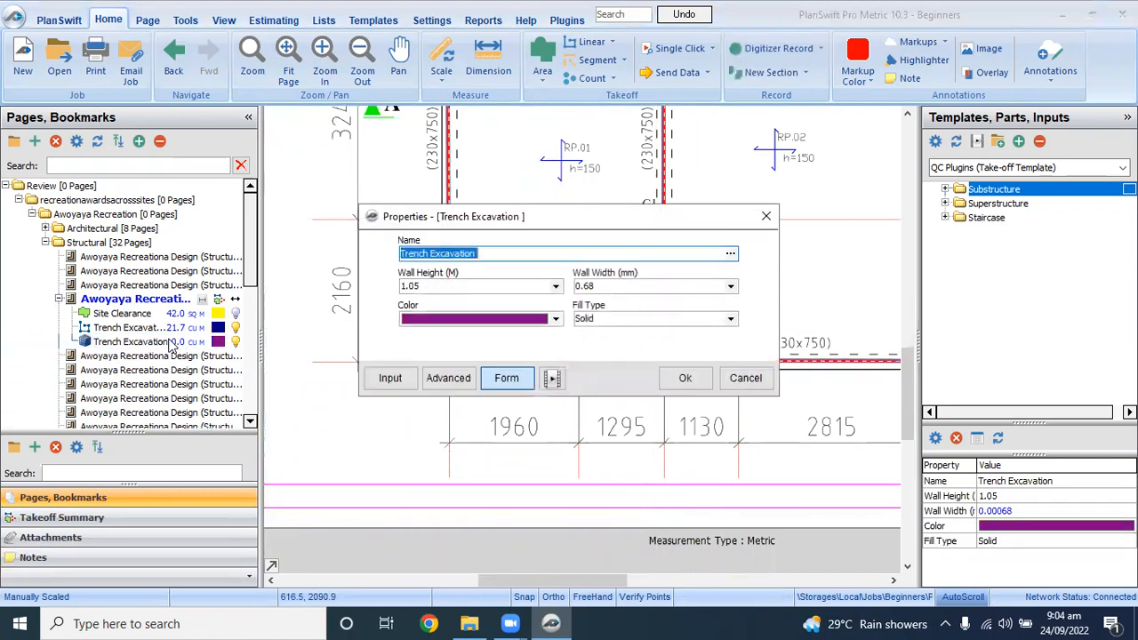
{"action": "left_click", "coordinate": [448, 377]}
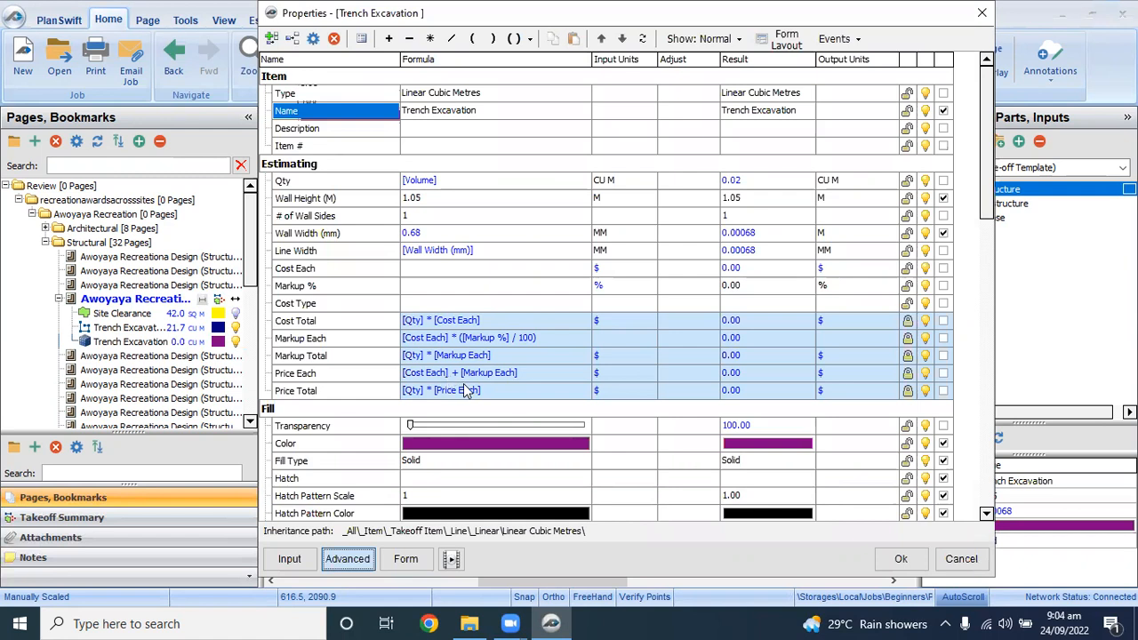
{"action": "left_click", "coordinate": [983, 13]}
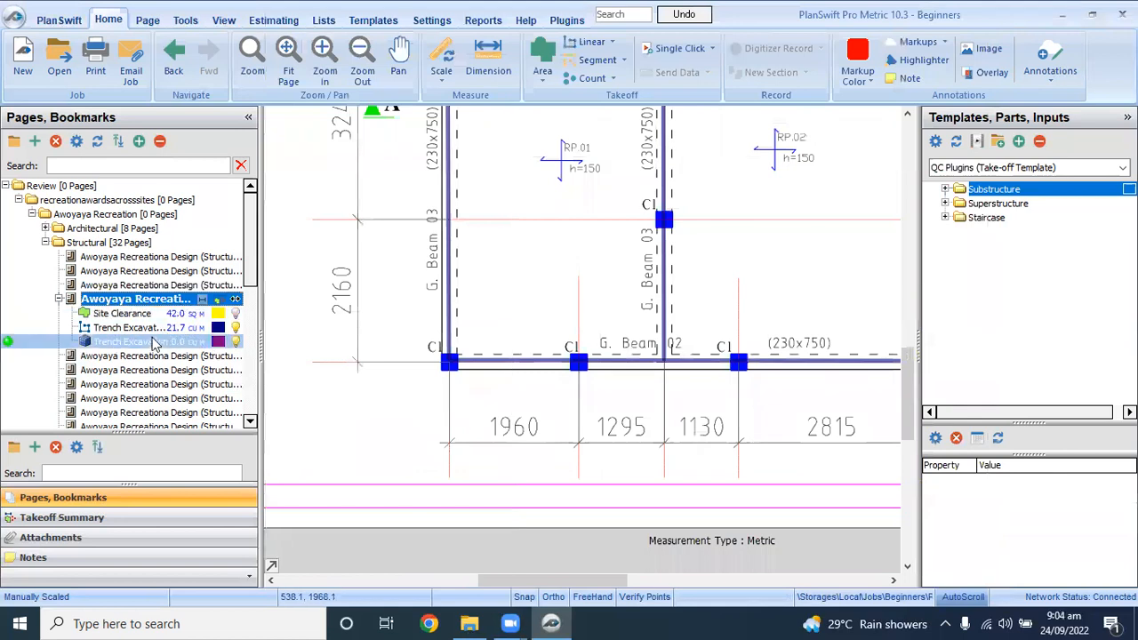
Step: Delete the second Trench Excavation item, made with Linear Cubic Metres, together with its sections
{"action": "right_click", "coordinate": [153, 345]}
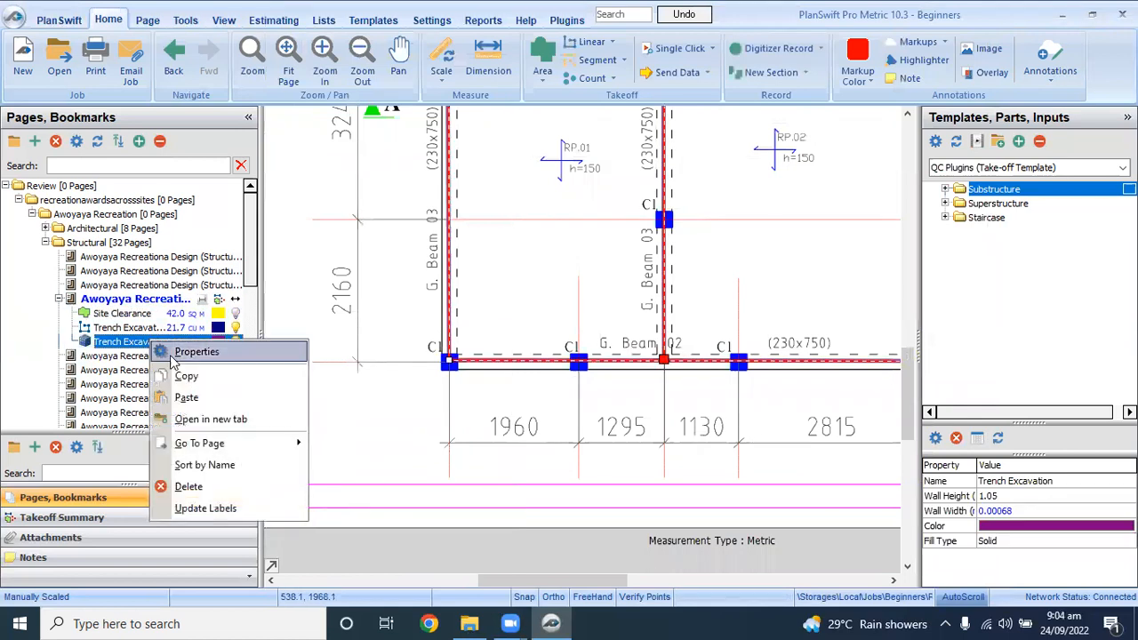
{"action": "left_click", "coordinate": [190, 487]}
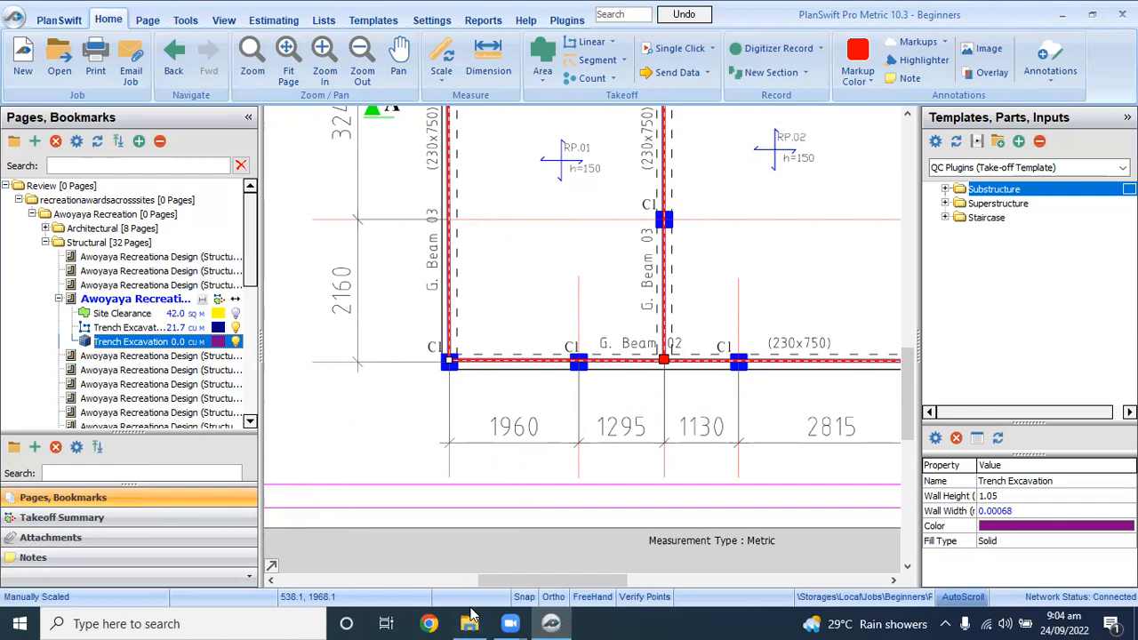
{"action": "key", "text": "Delete"}
{"action": "left_click", "coordinate": [611, 315]}
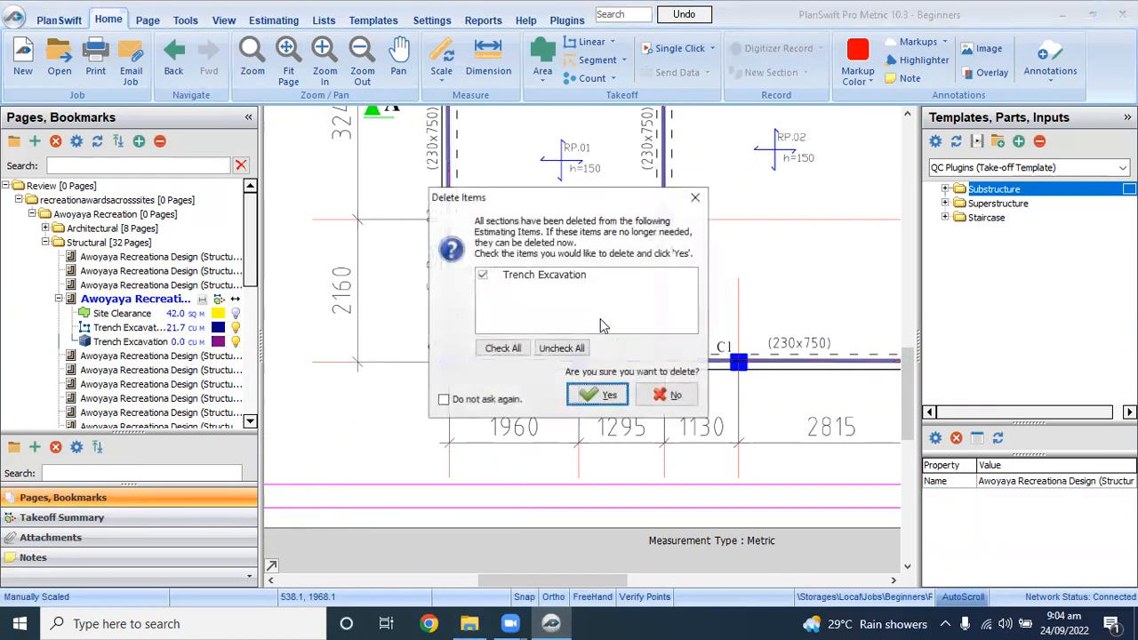
{"action": "left_click", "coordinate": [602, 394]}
{"action": "scroll", "coordinate": [514, 372], "scroll_direction": "down", "scroll_amount": 3}
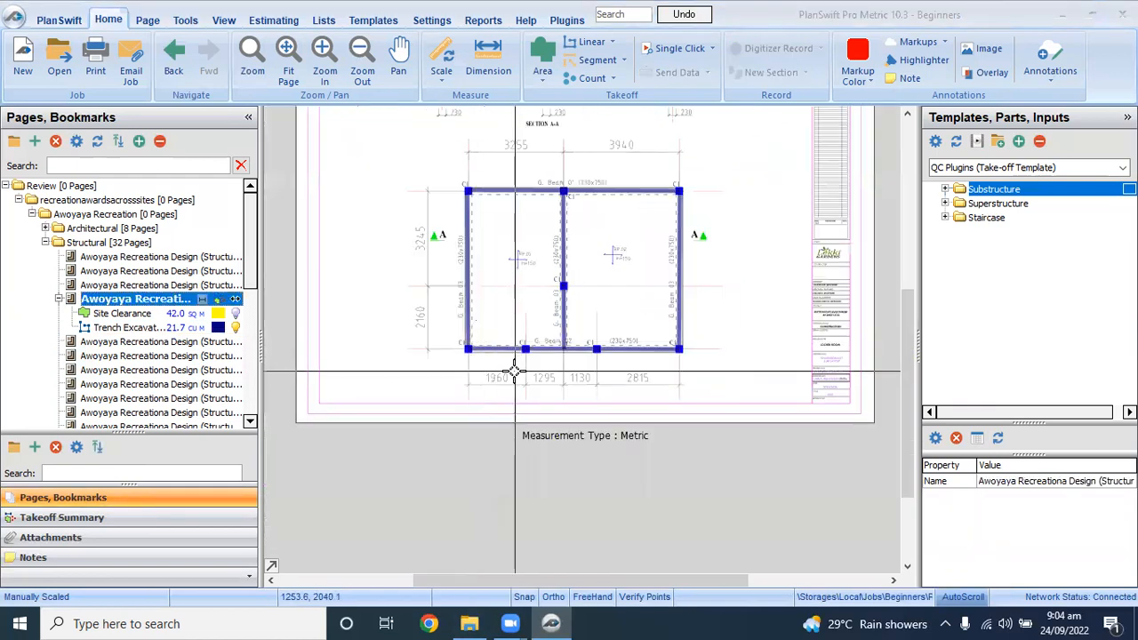
{"action": "left_click", "coordinate": [624, 61]}
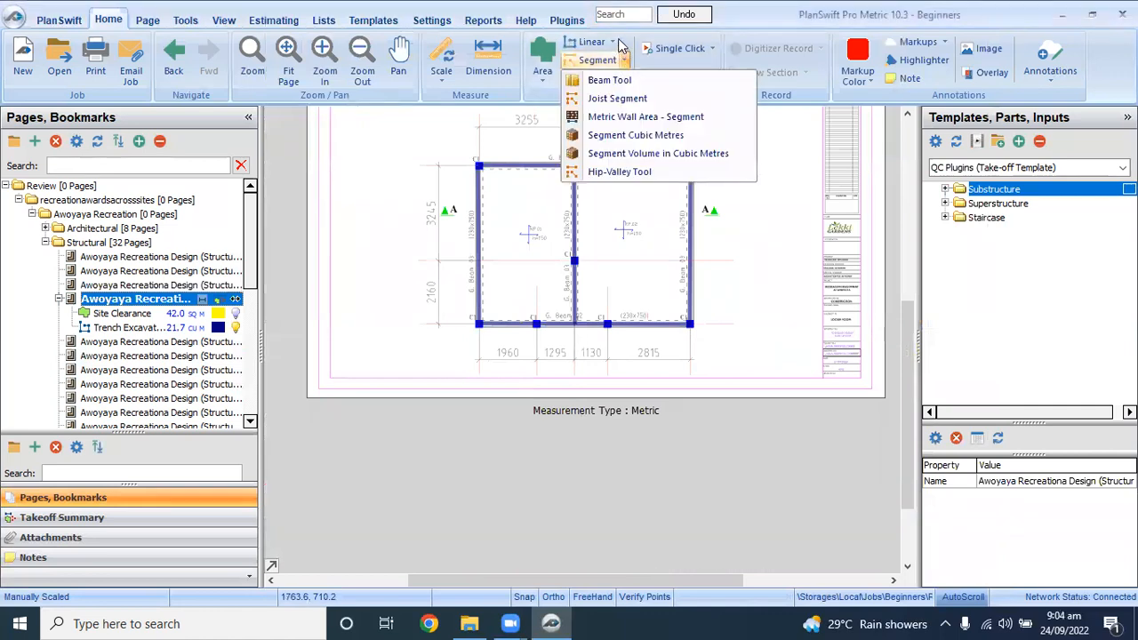
{"action": "left_click", "coordinate": [617, 43]}
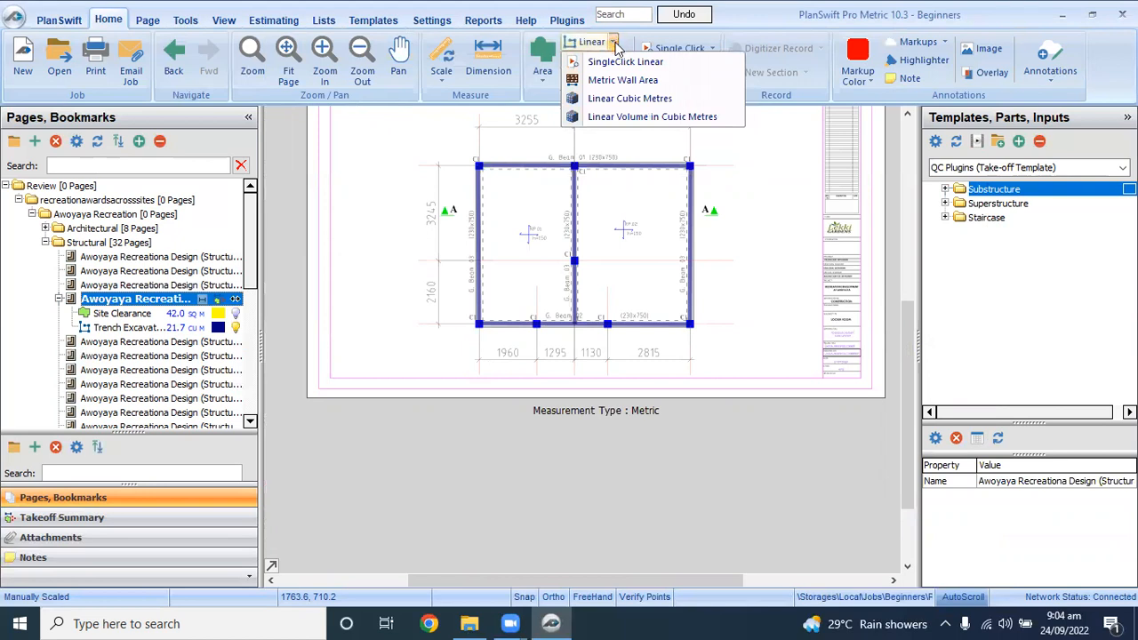
{"action": "left_click", "coordinate": [634, 119]}
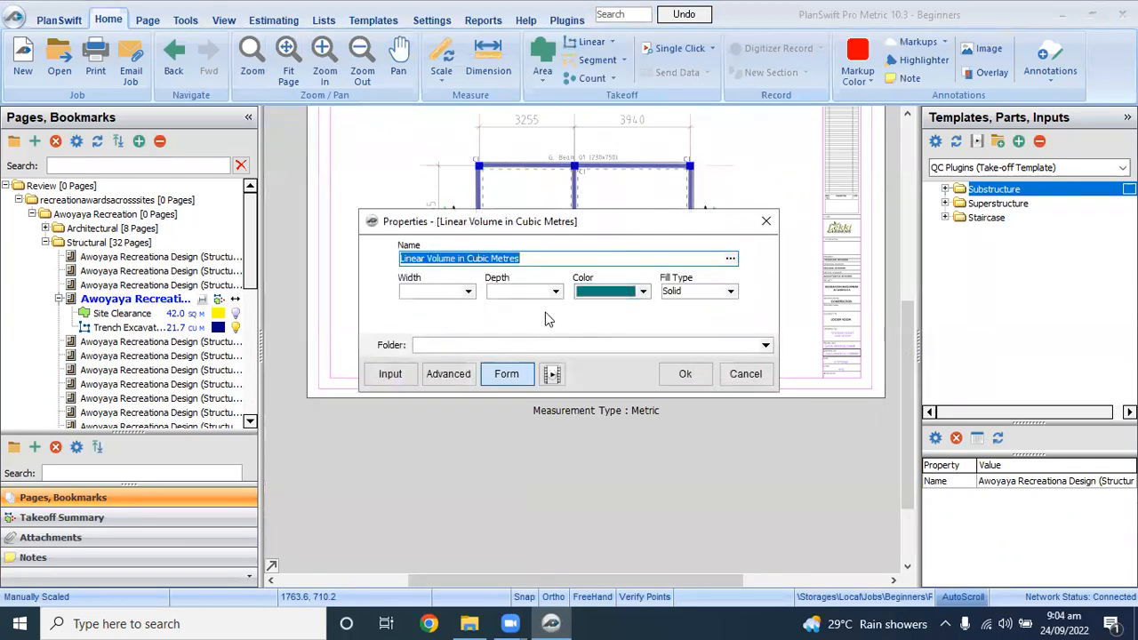
{"action": "left_click", "coordinate": [767, 223]}
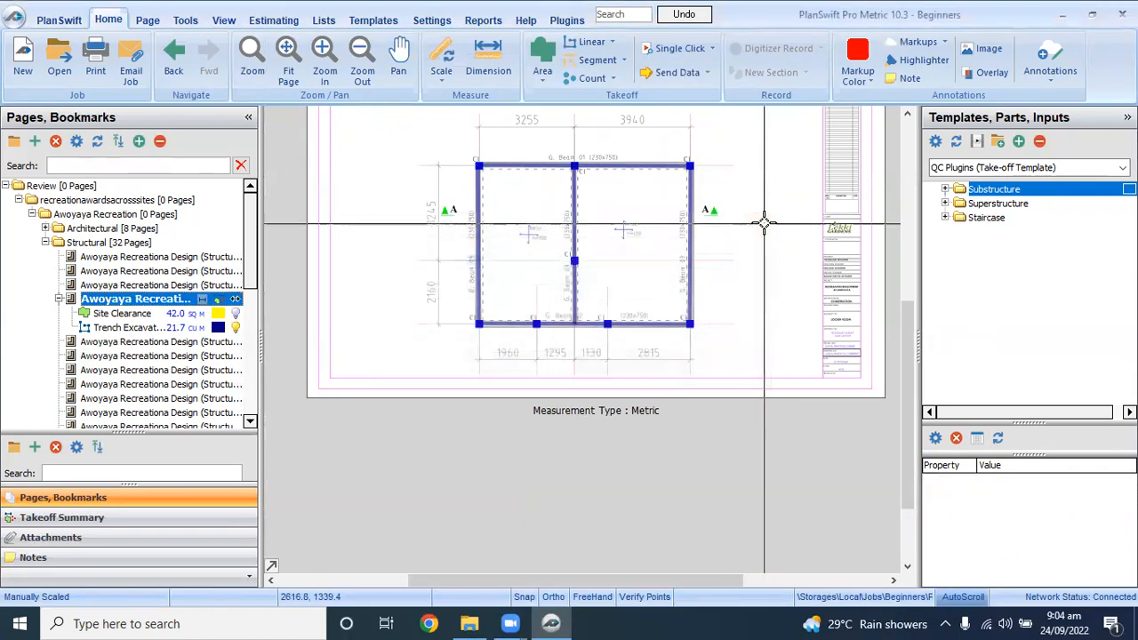
Step: Create a Linear Volume in Cubic Metres takeoff named Trench Excavation with width 0.68 and depth 1.05
{"action": "left_click", "coordinate": [614, 43]}
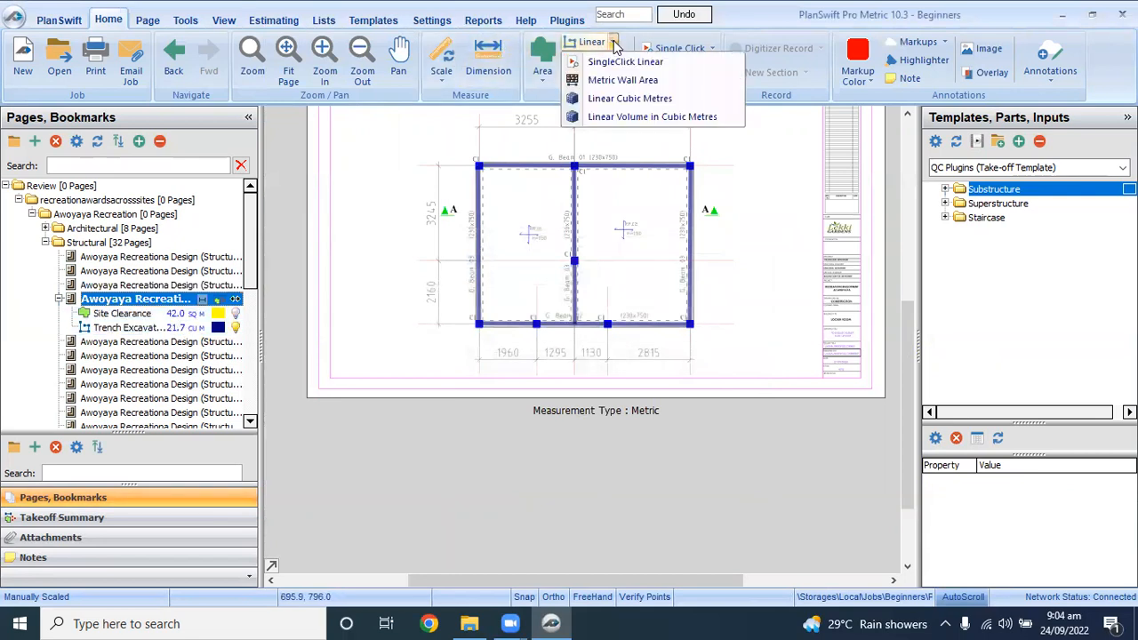
{"action": "left_click", "coordinate": [622, 118]}
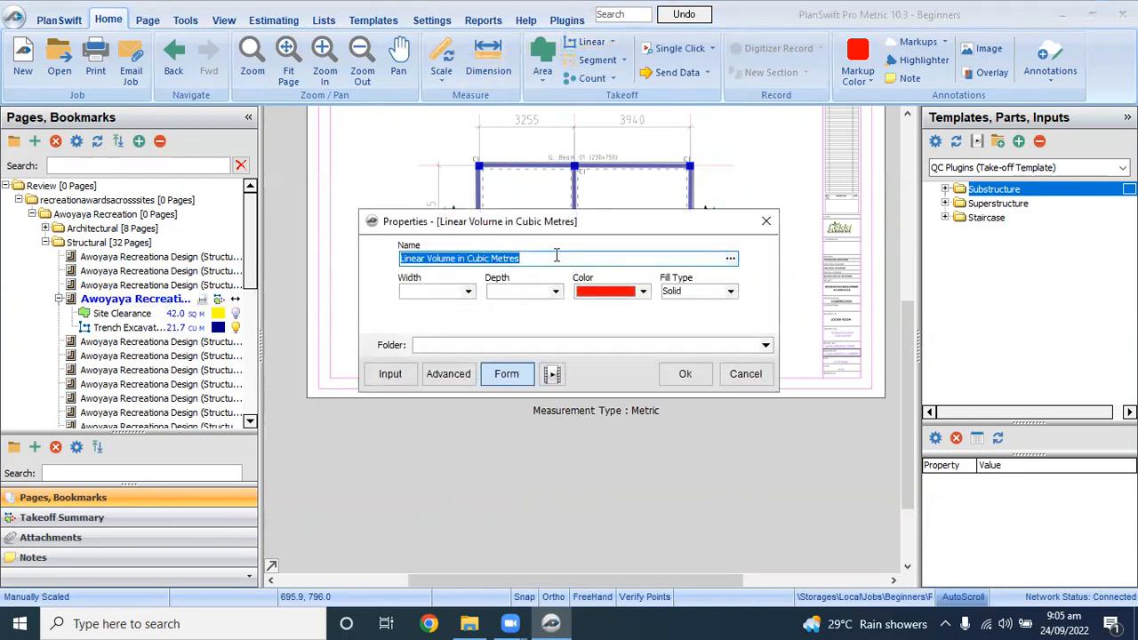
{"action": "type", "text": "Tr"}
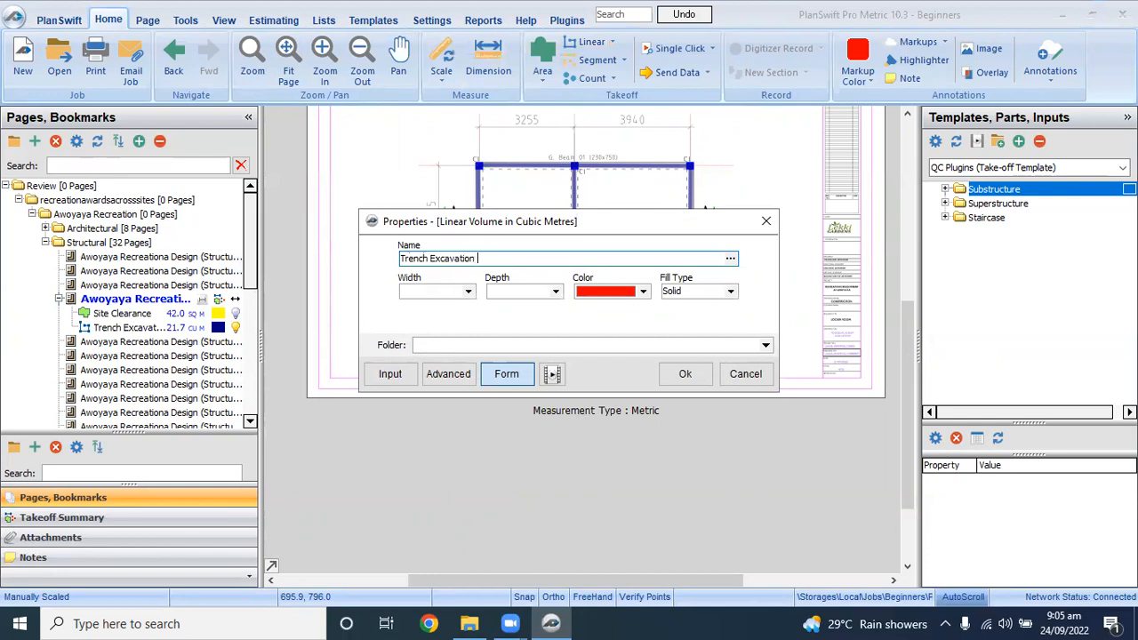
{"action": "type", "text": "ench Excavation"}
{"action": "left_click", "coordinate": [429, 294]}
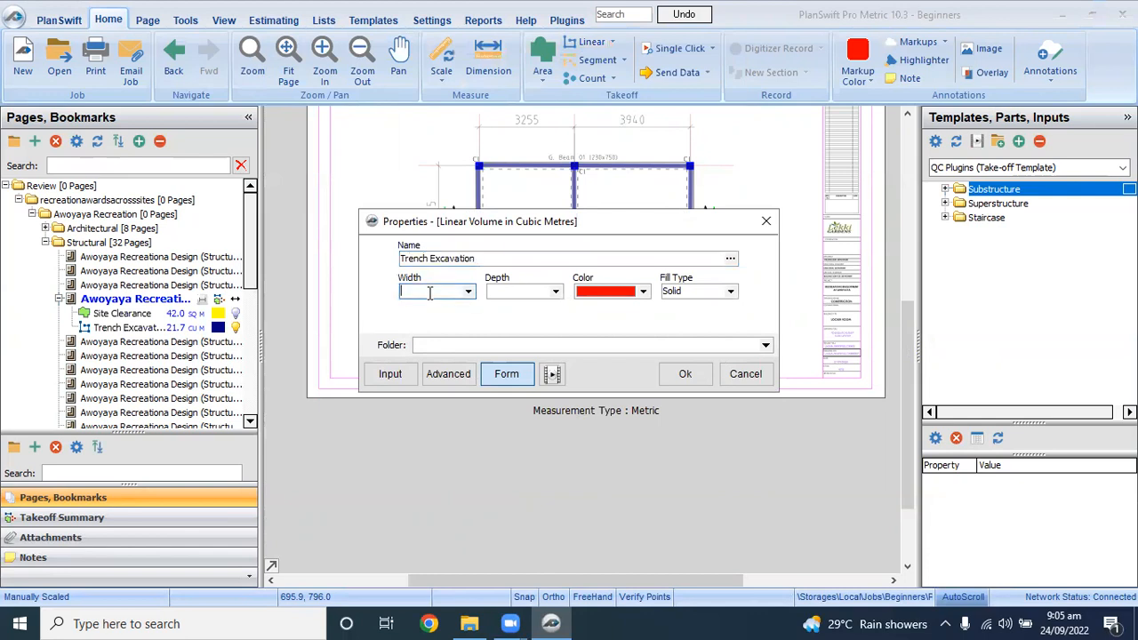
{"action": "type", "text": "0.68"}
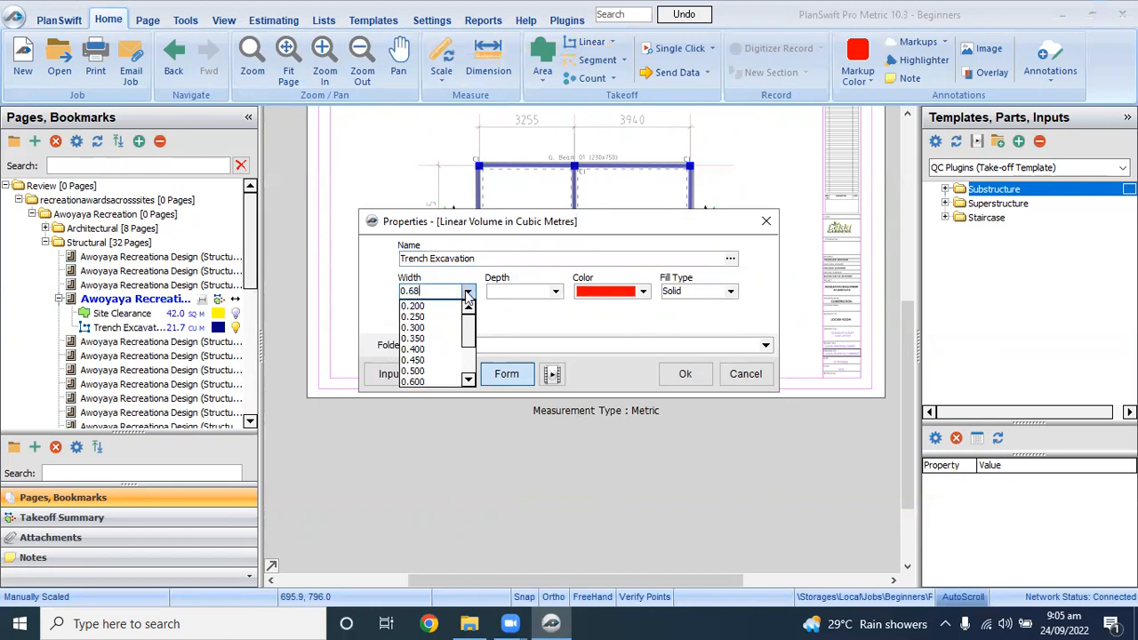
{"action": "left_click", "coordinate": [498, 292]}
{"action": "type", "text": "1"}
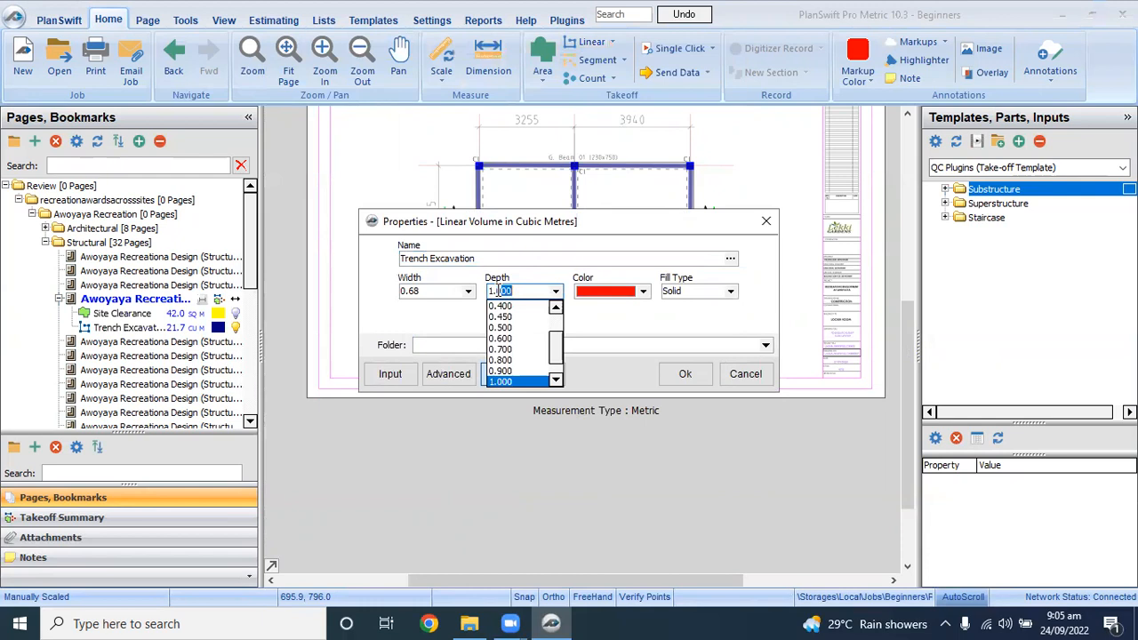
{"action": "type", "text": ".05"}
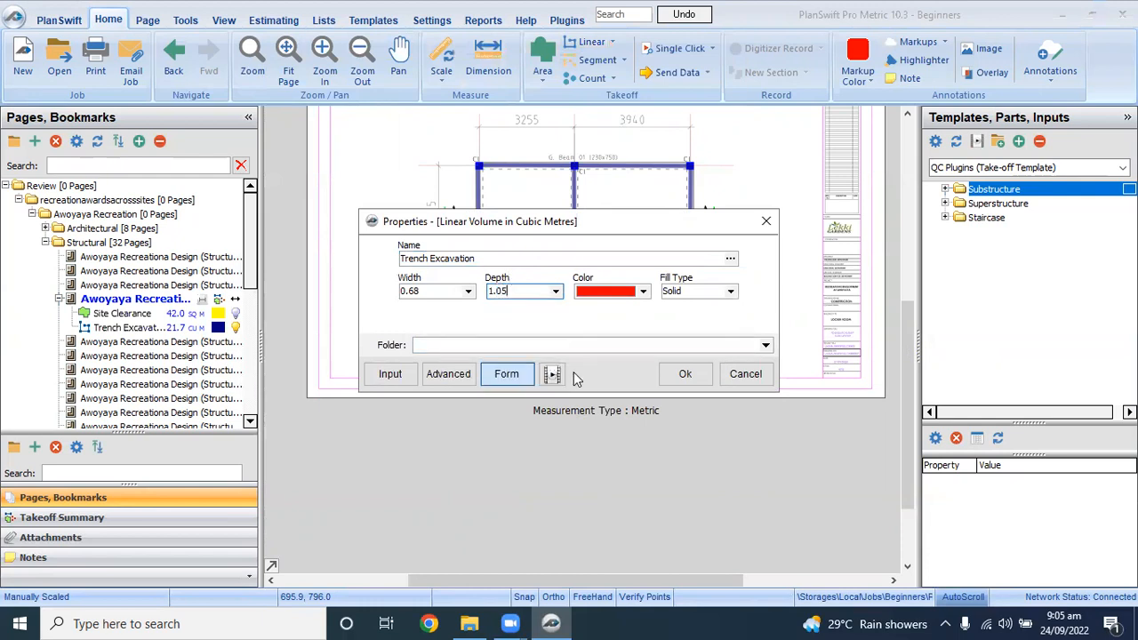
{"action": "left_click", "coordinate": [684, 373]}
Step: Trace the Trench Excavation line from the top-left C1 column along G. Beam 01 and down the right G. Beam 03
{"action": "scroll", "coordinate": [501, 158], "scroll_direction": "up", "scroll_amount": 2}
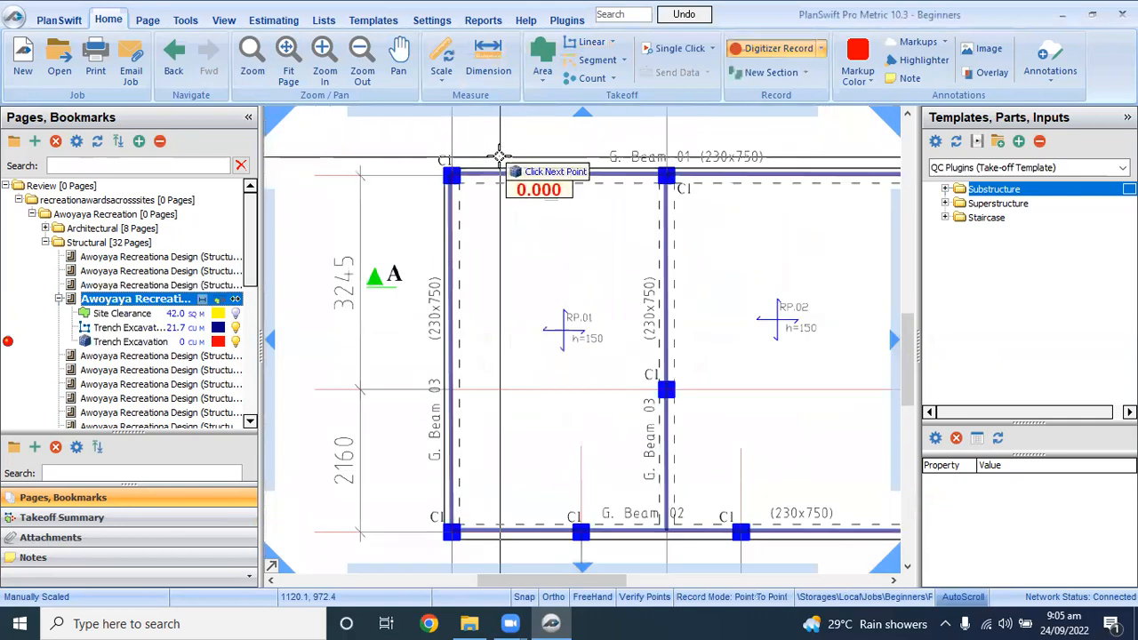
{"action": "scroll", "coordinate": [501, 158], "scroll_direction": "up", "scroll_amount": 1}
{"action": "left_click", "coordinate": [427, 184]}
{"action": "scroll", "coordinate": [427, 184], "scroll_direction": "down", "scroll_amount": 2}
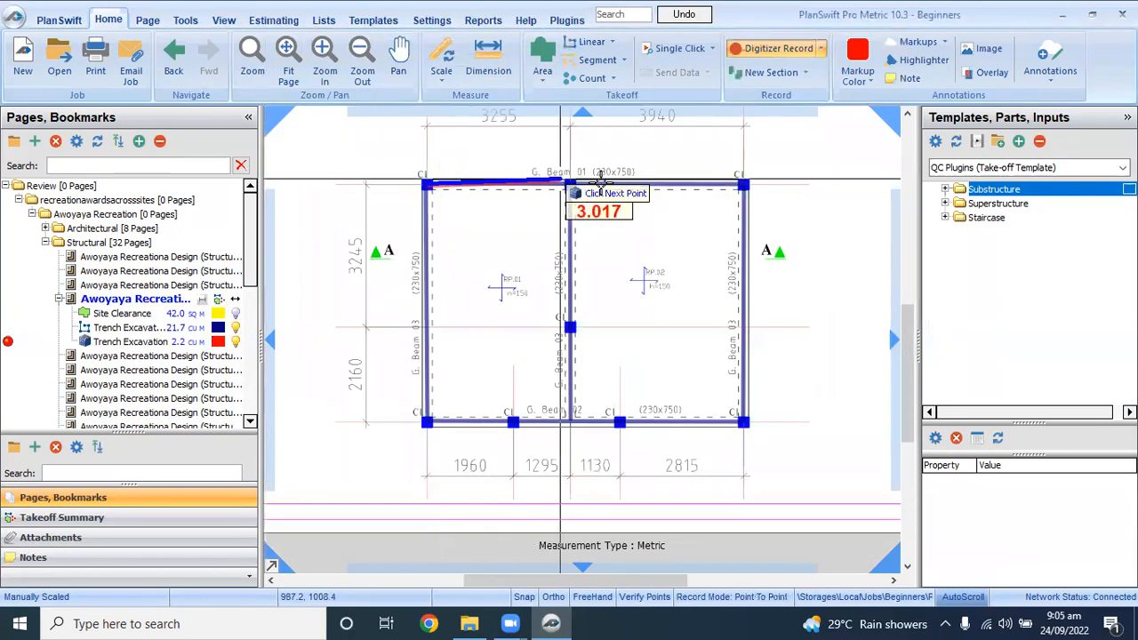
{"action": "scroll", "coordinate": [747, 185], "scroll_direction": "up", "scroll_amount": 2}
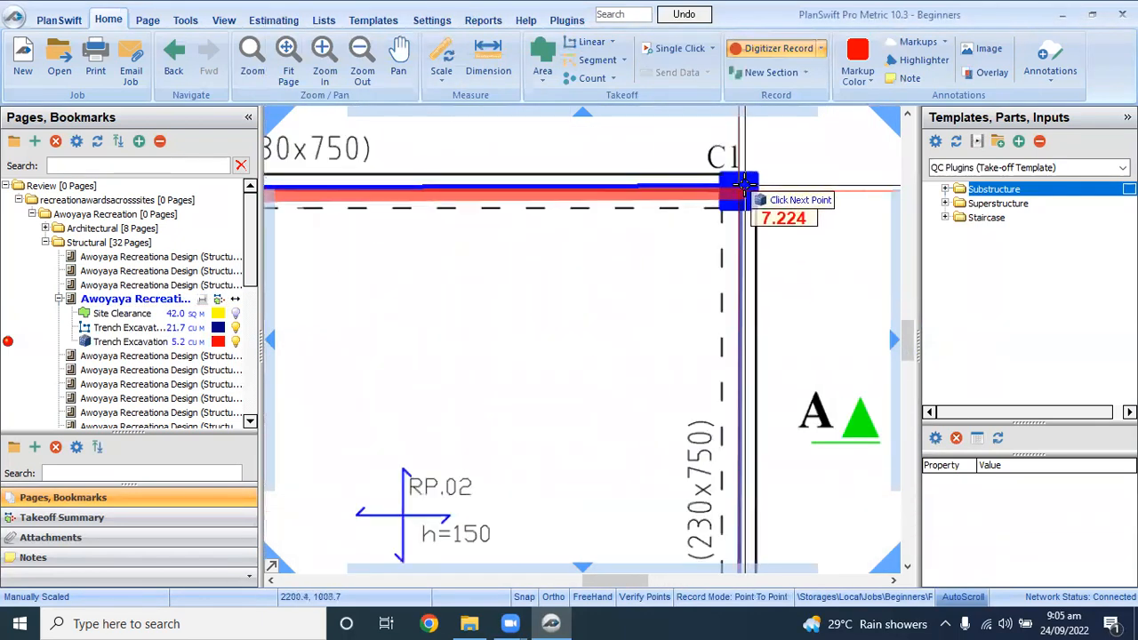
{"action": "left_click", "coordinate": [745, 183]}
{"action": "scroll", "coordinate": [745, 184], "scroll_direction": "down", "scroll_amount": 2}
{"action": "scroll", "coordinate": [739, 348], "scroll_direction": "up", "scroll_amount": 3}
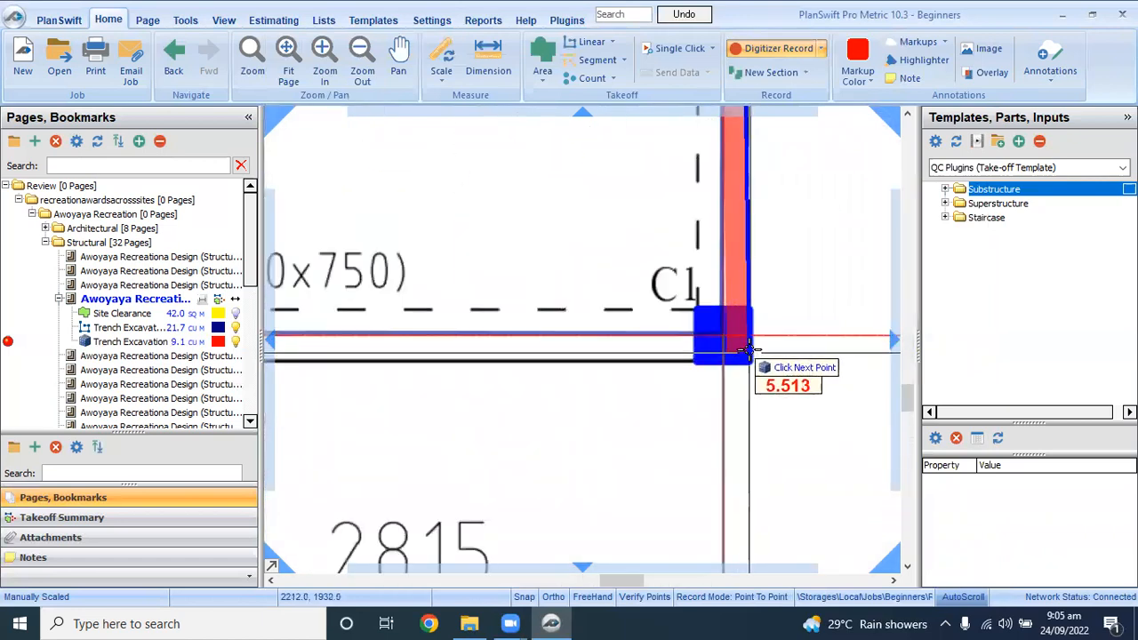
{"action": "left_click", "coordinate": [731, 337]}
{"action": "scroll", "coordinate": [732, 339], "scroll_direction": "down", "scroll_amount": 3}
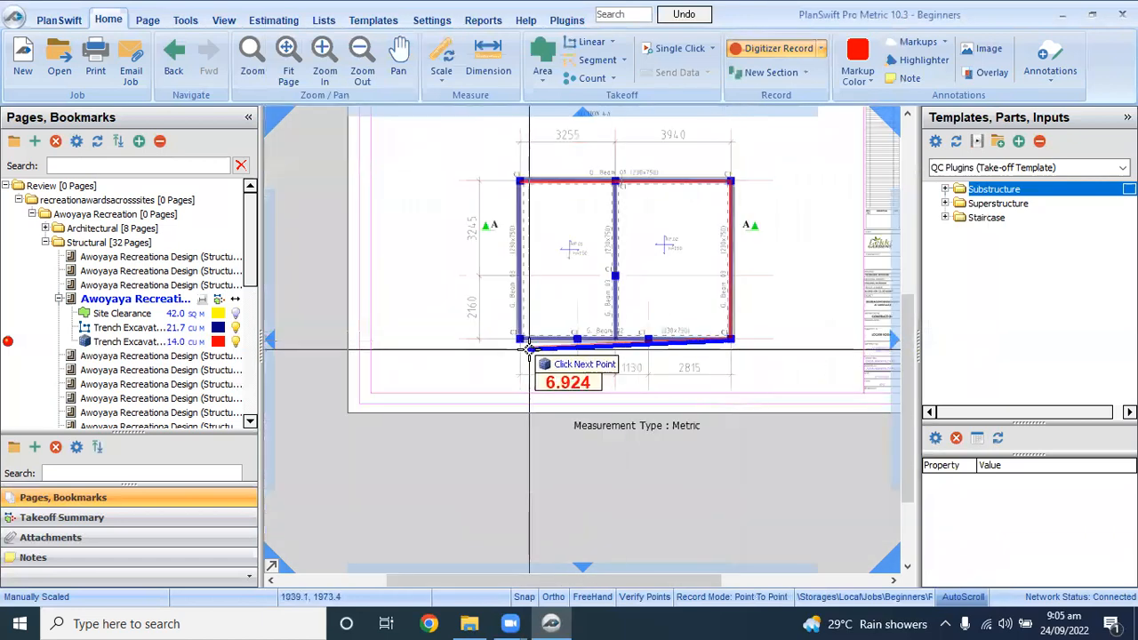
Step: Continue the Trench Excavation line along G. Beam 02 and up the left G. Beam 03 to the starting column
{"action": "scroll", "coordinate": [523, 342], "scroll_direction": "up", "scroll_amount": 3}
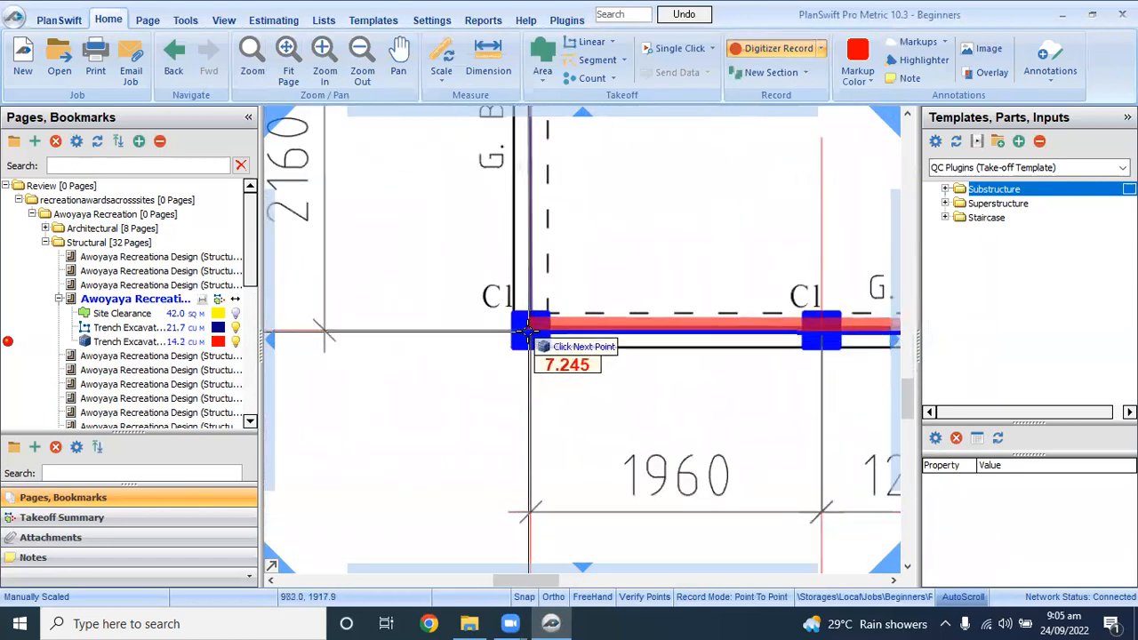
{"action": "left_click", "coordinate": [523, 337]}
{"action": "scroll", "coordinate": [523, 337], "scroll_direction": "down", "scroll_amount": 3}
{"action": "scroll", "coordinate": [523, 244], "scroll_direction": "down", "scroll_amount": 3}
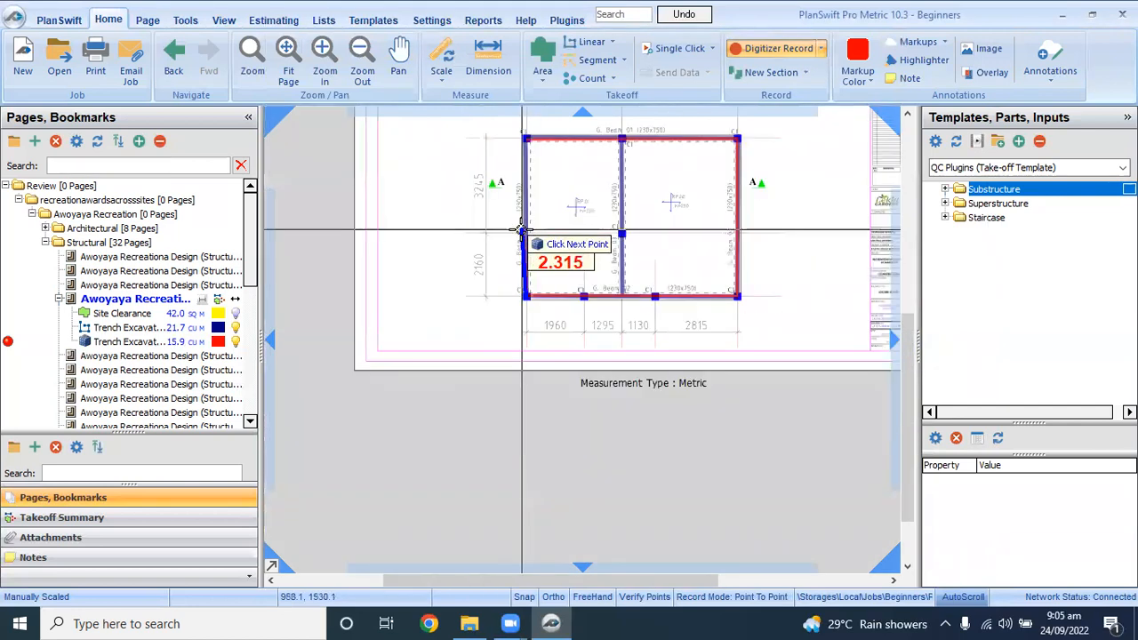
{"action": "scroll", "coordinate": [525, 142], "scroll_direction": "up", "scroll_amount": 3}
{"action": "left_click", "coordinate": [529, 156]}
{"action": "scroll", "coordinate": [524, 169], "scroll_direction": "down", "scroll_amount": 3}
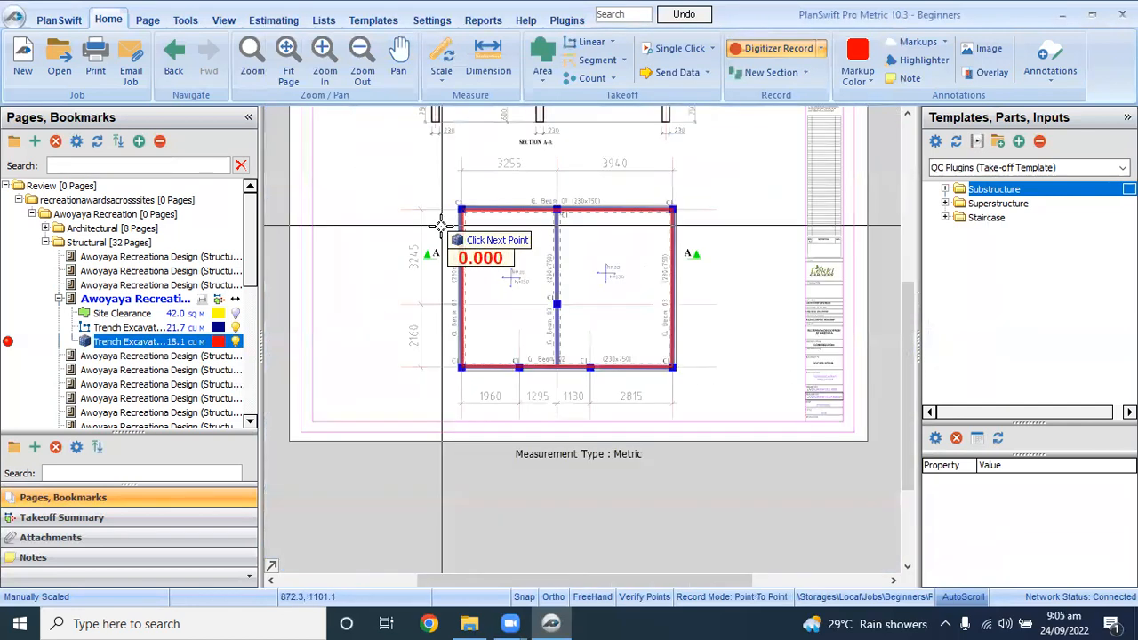
{"action": "scroll", "coordinate": [569, 267], "scroll_direction": "up", "scroll_amount": 3}
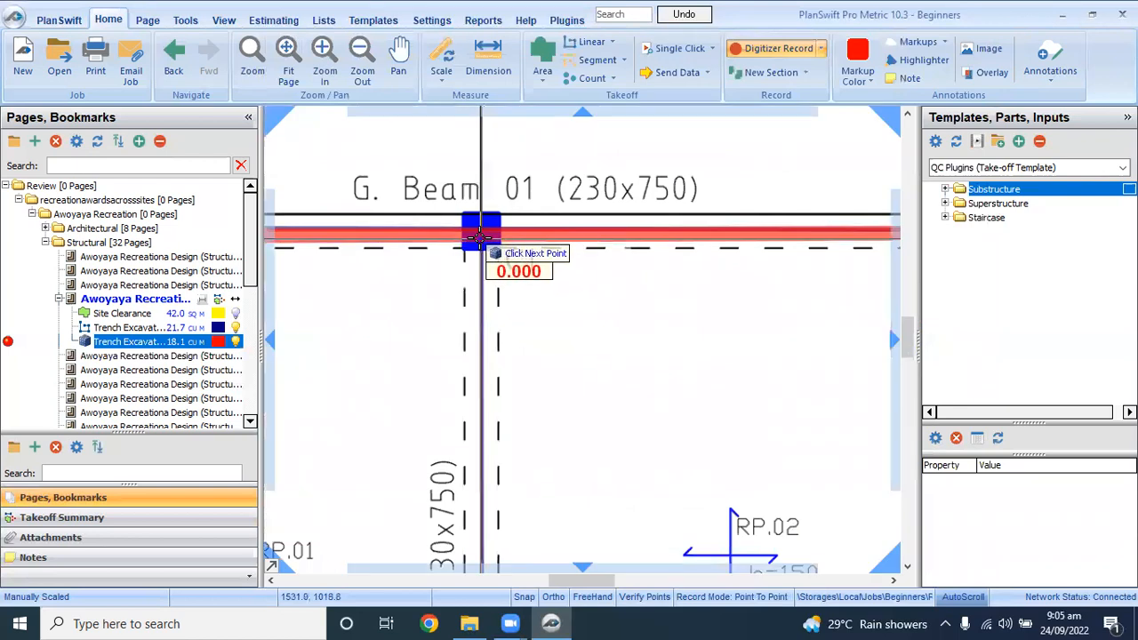
{"action": "scroll", "coordinate": [486, 244], "scroll_direction": "down", "scroll_amount": 3}
{"action": "left_click", "coordinate": [479, 391]}
{"action": "scroll", "coordinate": [480, 397], "scroll_direction": "up", "scroll_amount": 3}
{"action": "scroll", "coordinate": [480, 398], "scroll_direction": "up", "scroll_amount": 2}
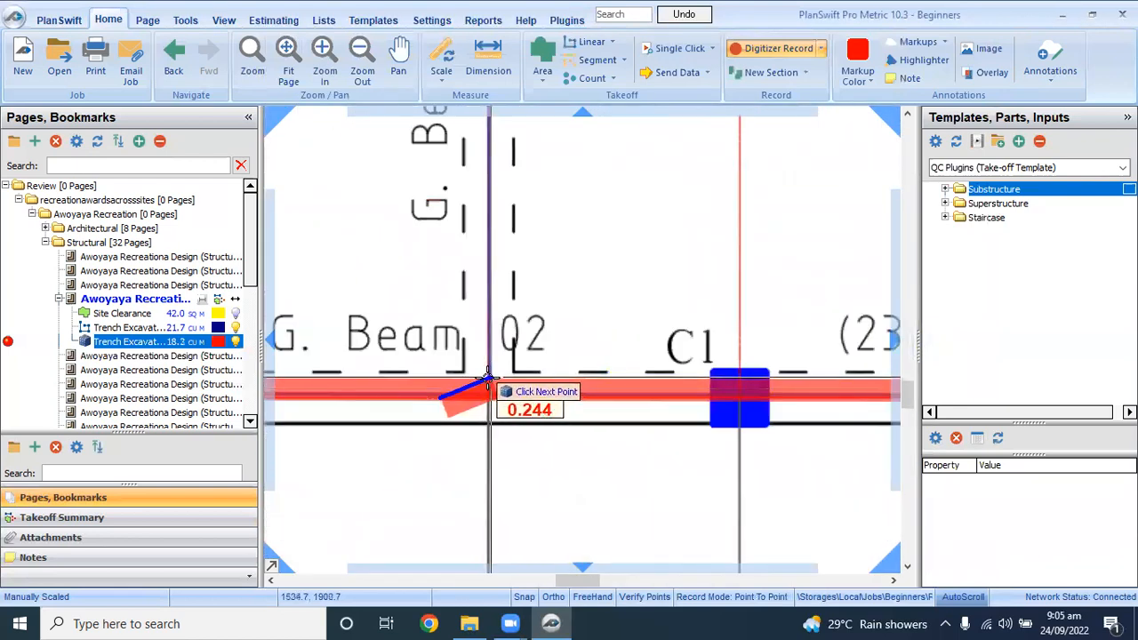
{"action": "left_click", "coordinate": [440, 398]}
{"action": "scroll", "coordinate": [538, 418], "scroll_direction": "down", "scroll_amount": 5}
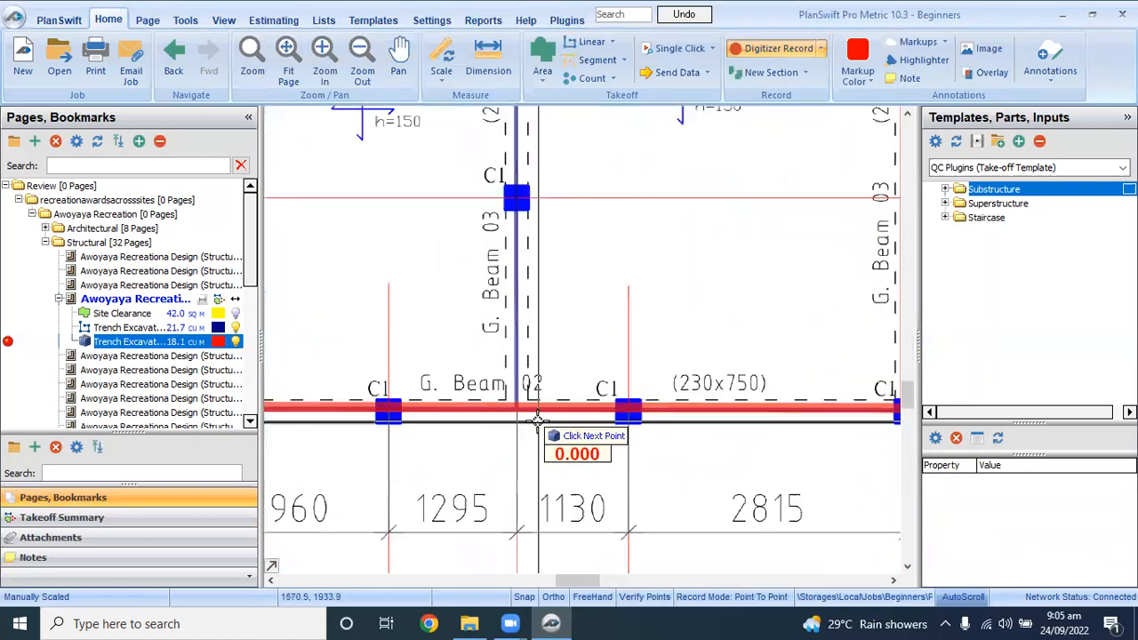
Step: Add a Linear Volume in Cubic Metres section along the middle G. Beam 03, from G. Beam 01 to G. Beam 02
{"action": "scroll", "coordinate": [540, 273], "scroll_direction": "up", "scroll_amount": 5}
{"action": "left_click", "coordinate": [412, 127]}
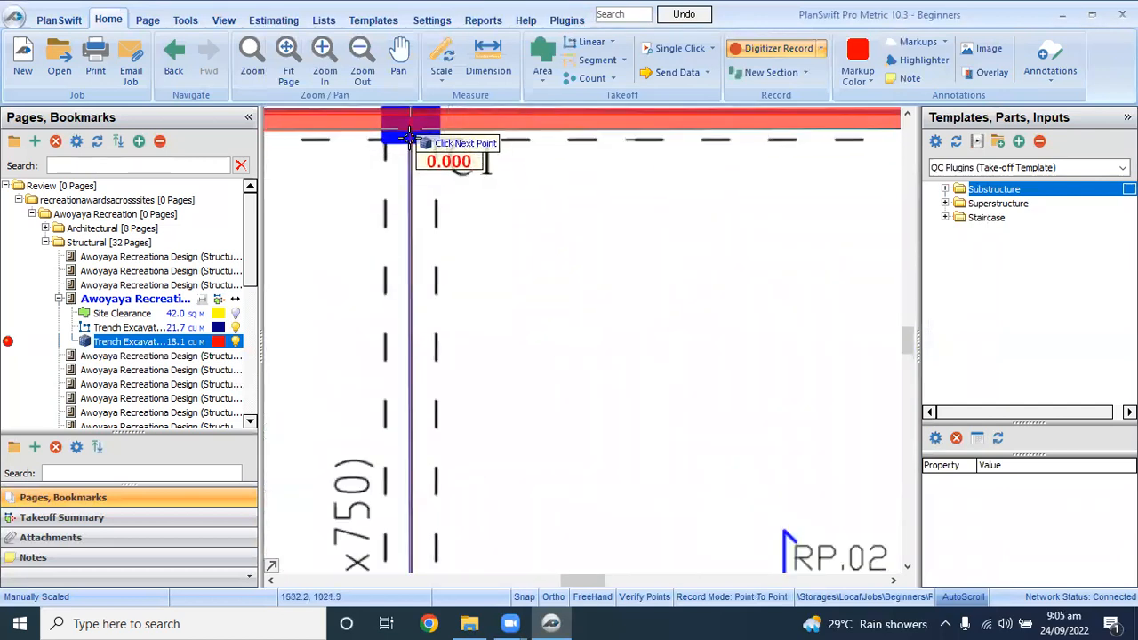
{"action": "scroll", "coordinate": [415, 224], "scroll_direction": "down", "scroll_amount": 4}
{"action": "scroll", "coordinate": [415, 374], "scroll_direction": "up", "scroll_amount": 4}
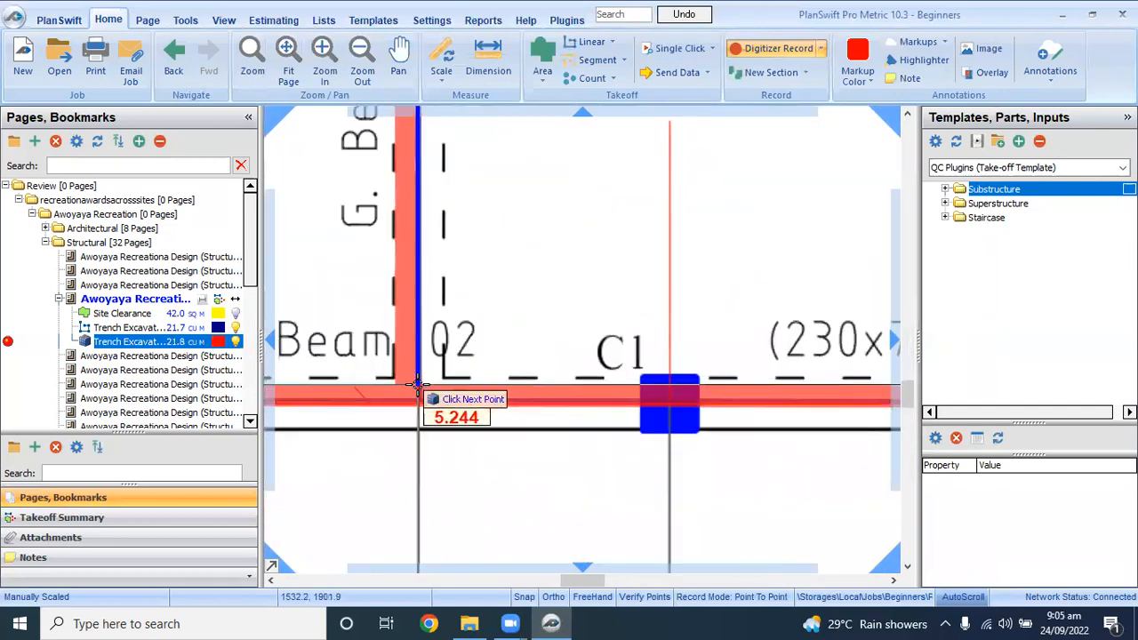
{"action": "left_click", "coordinate": [415, 385]}
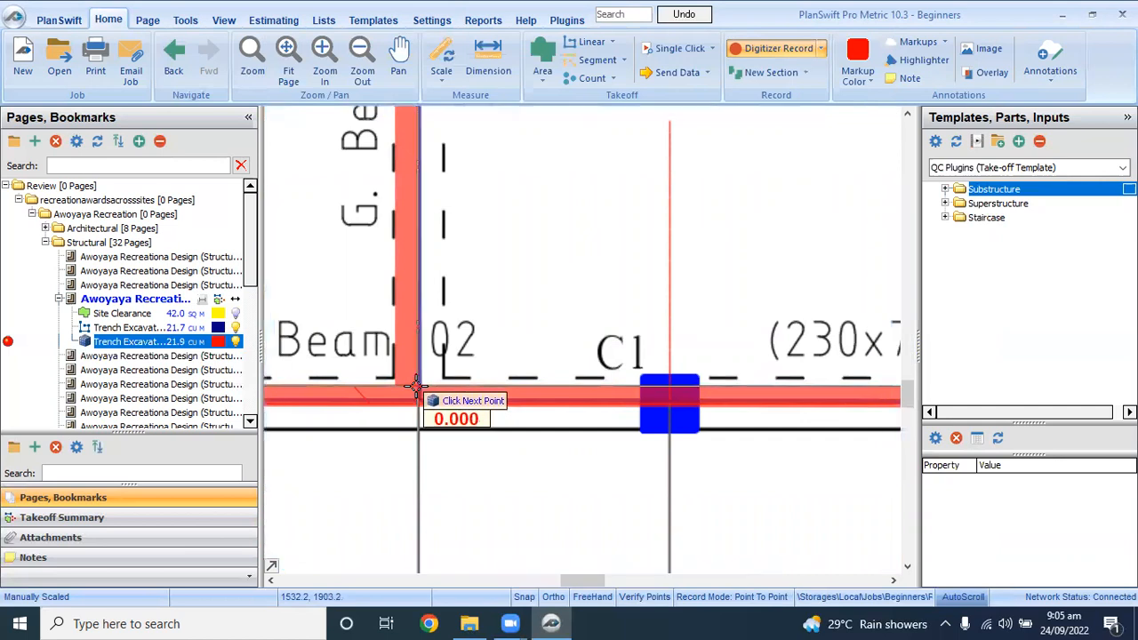
{"action": "scroll", "coordinate": [419, 394], "scroll_direction": "down", "scroll_amount": 4}
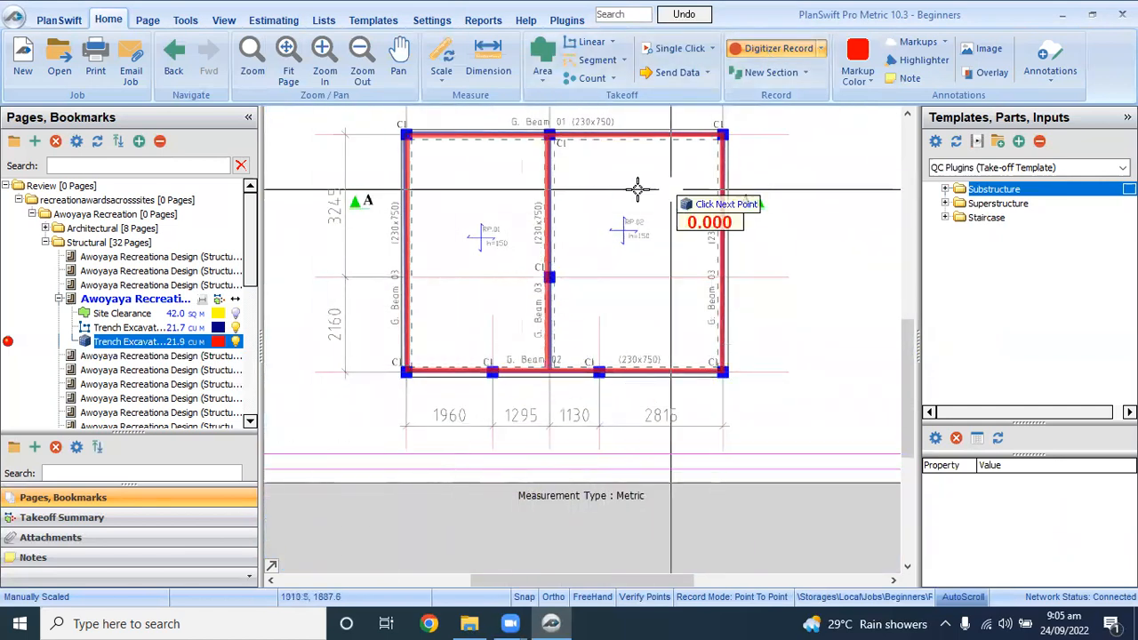
Step: Stop the digitizer recording and compare the volumes of the two Trench Excavation items in the page list
{"action": "left_click", "coordinate": [754, 51]}
{"action": "left_click", "coordinate": [755, 54]}
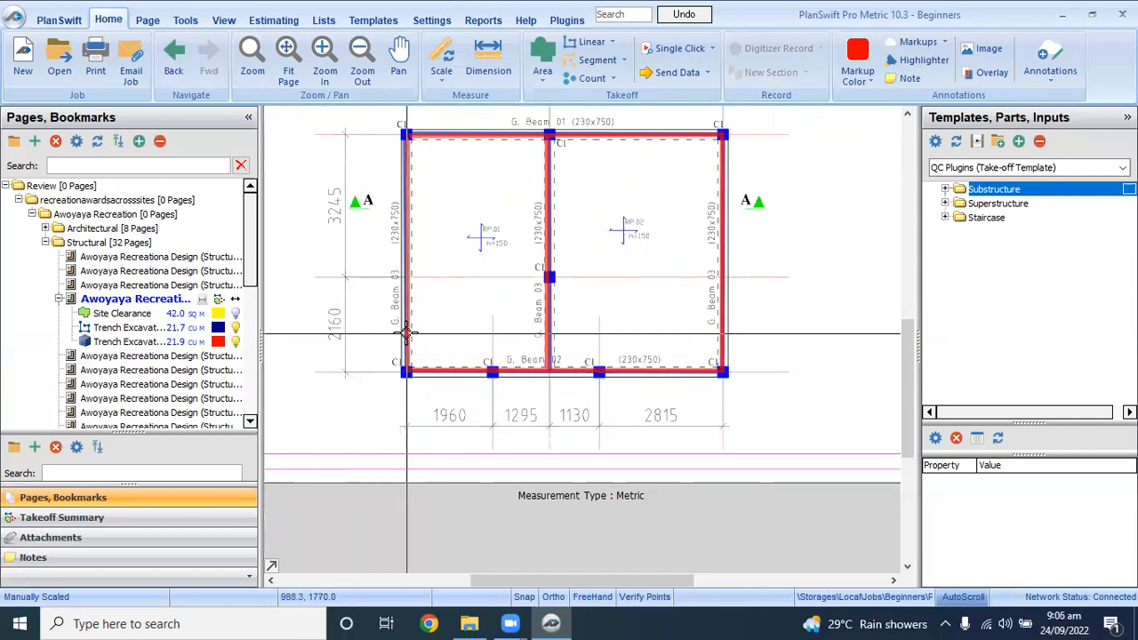
{"action": "left_click_drag", "start_coordinate": [259, 341], "coordinate": [354, 342]}
{"action": "left_click", "coordinate": [135, 328]}
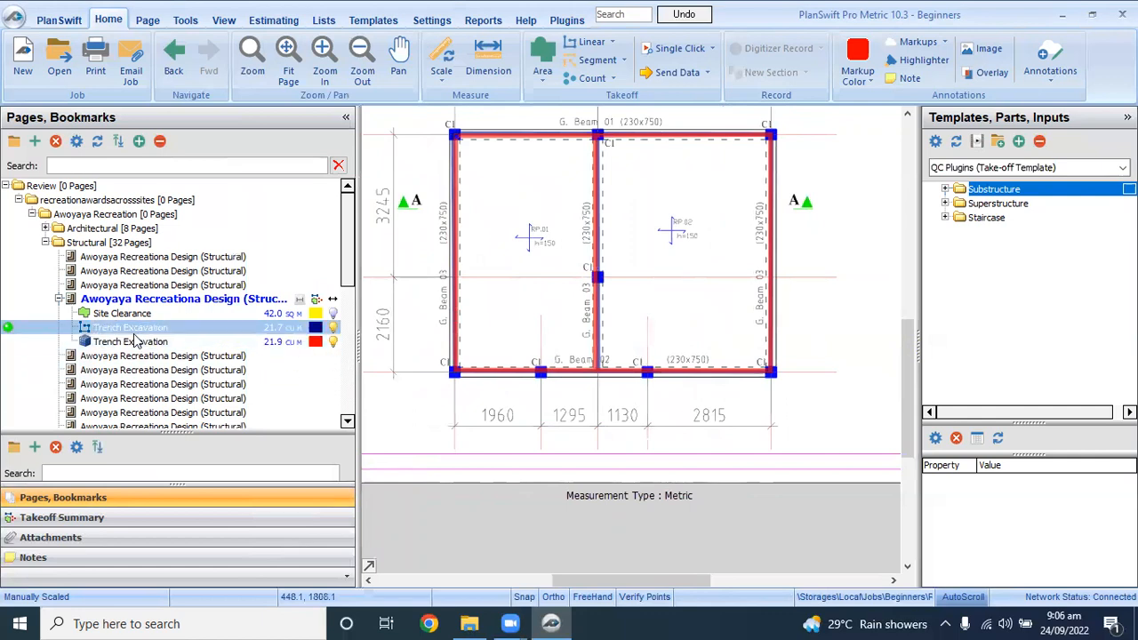
{"action": "left_click", "coordinate": [274, 341]}
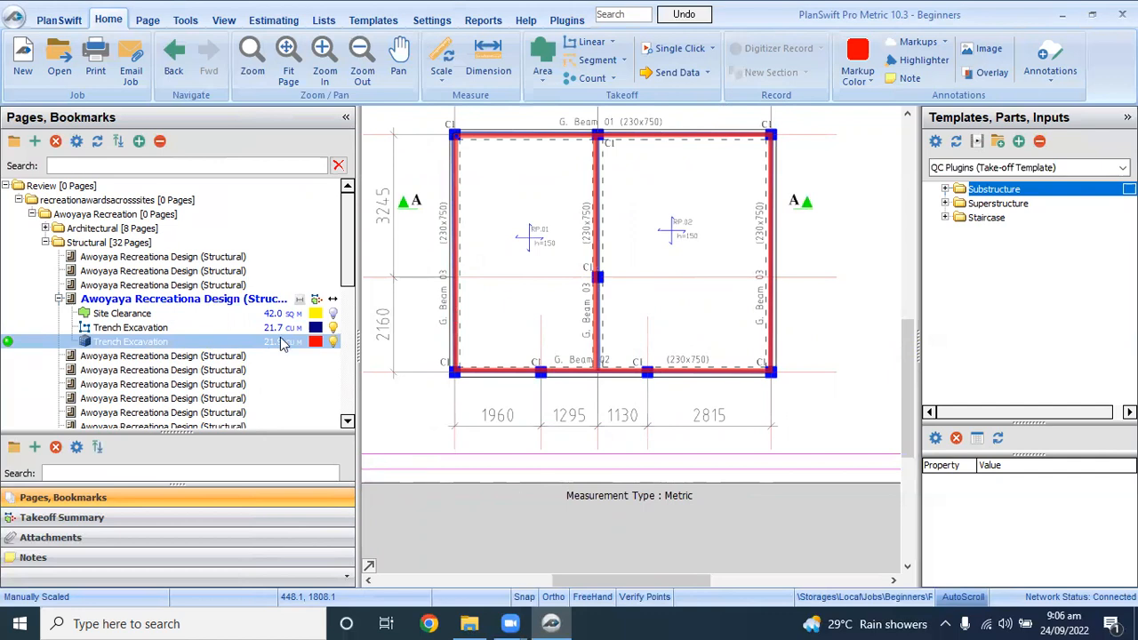
{"action": "left_click_drag", "start_coordinate": [357, 369], "coordinate": [147, 370]}
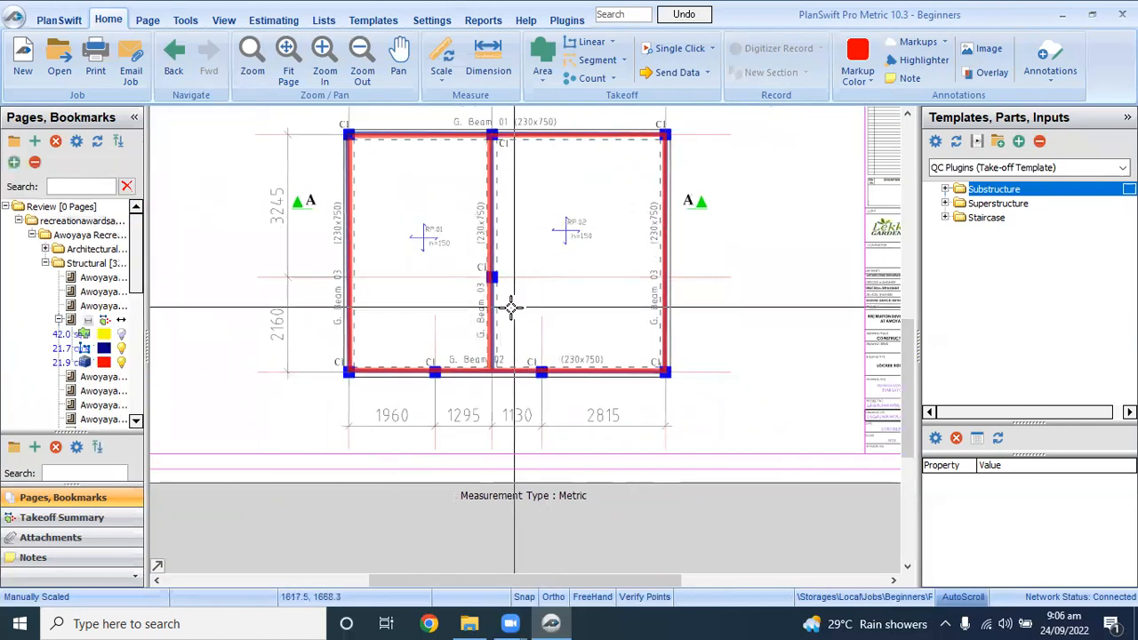
{"action": "left_click_drag", "start_coordinate": [149, 329], "coordinate": [192, 329]}
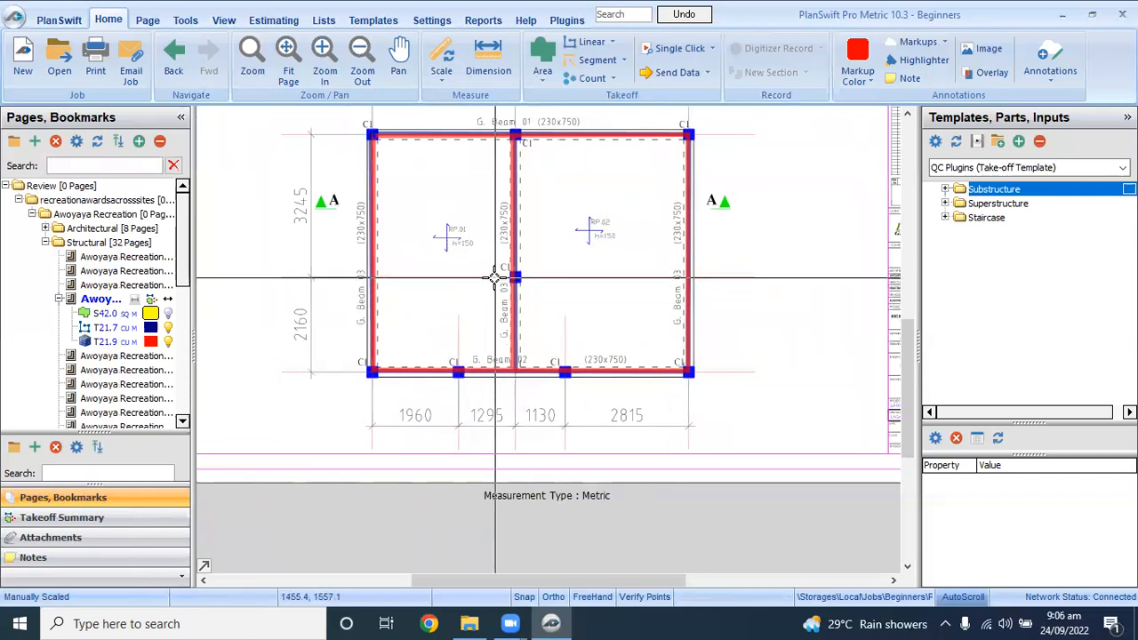
{"action": "left_click_drag", "start_coordinate": [192, 335], "coordinate": [272, 339]}
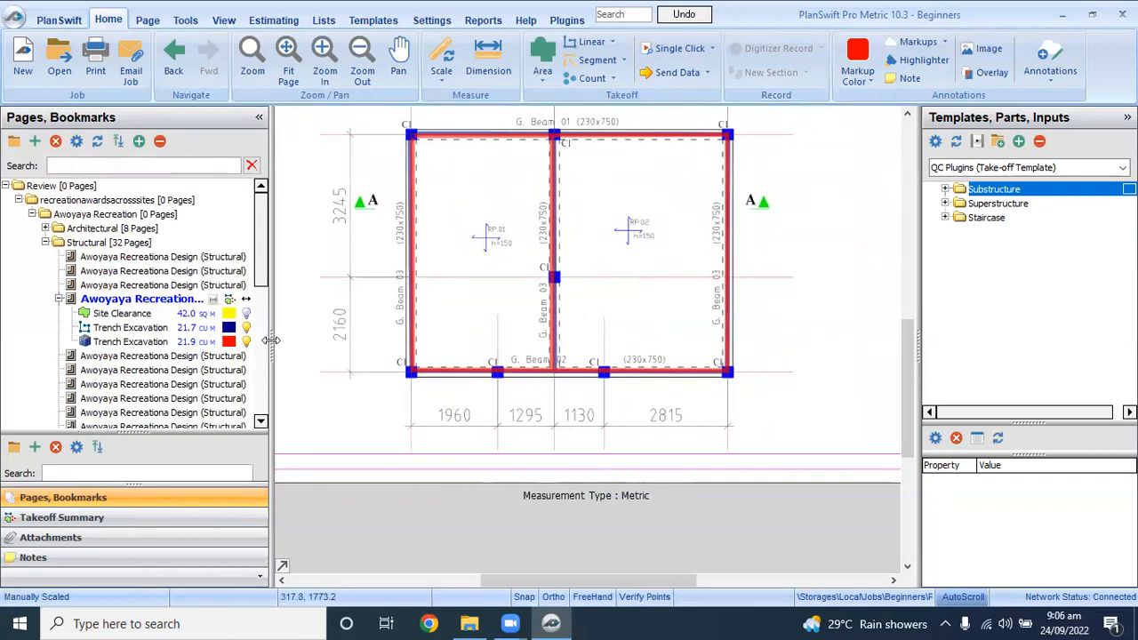
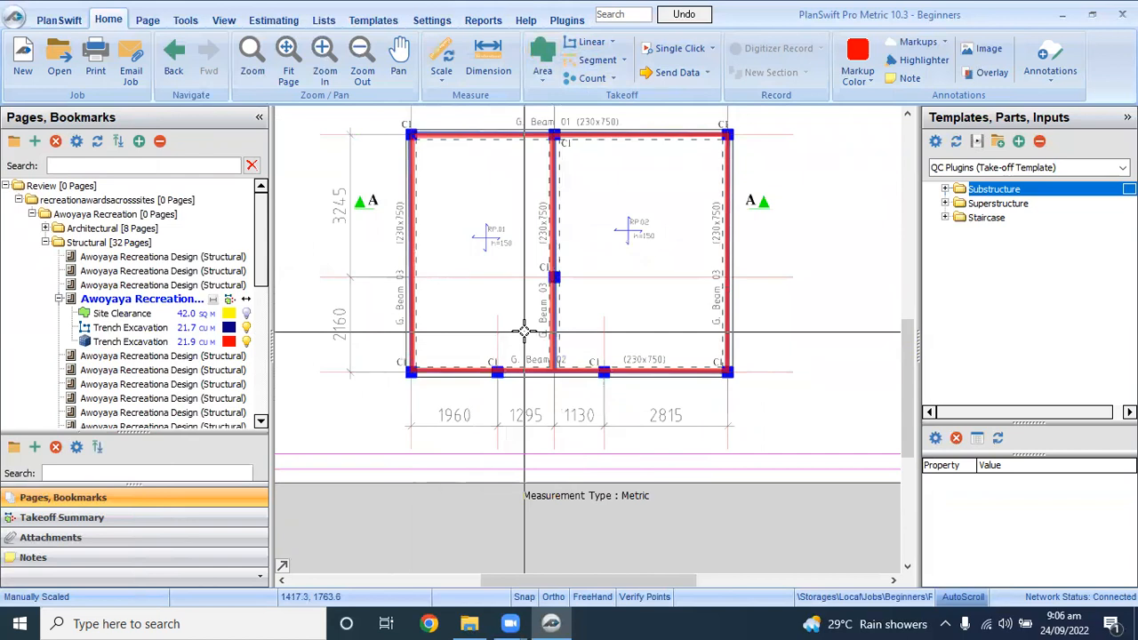
Step: Duplicate the red Trench Excavation volume item by pasting its sections into a new item
{"action": "left_click", "coordinate": [172, 343]}
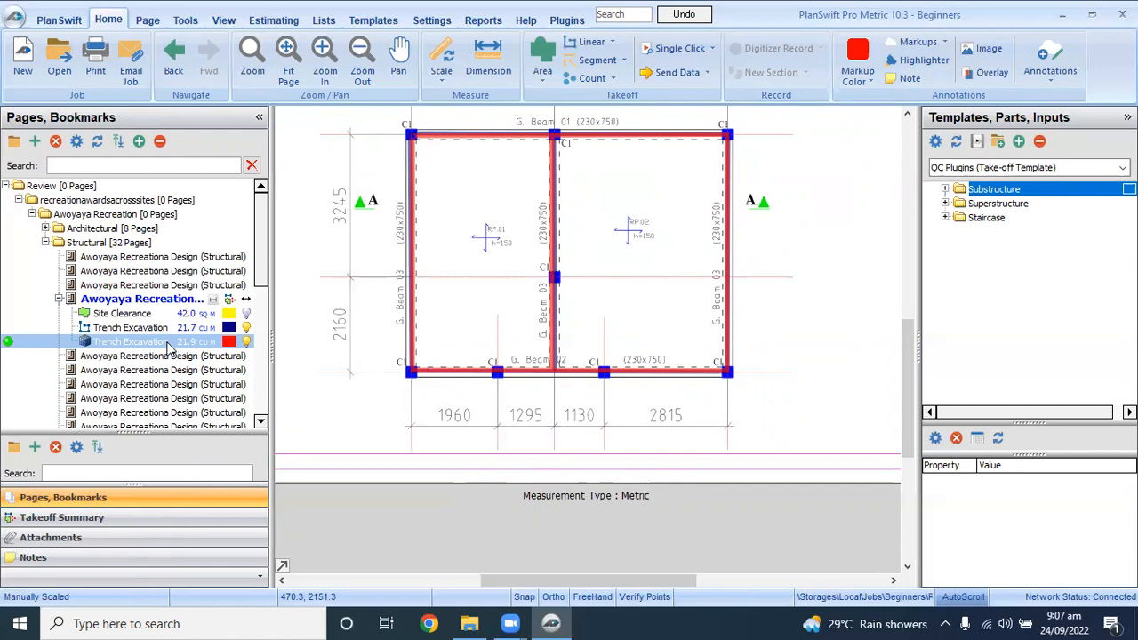
{"action": "right_click", "coordinate": [168, 346]}
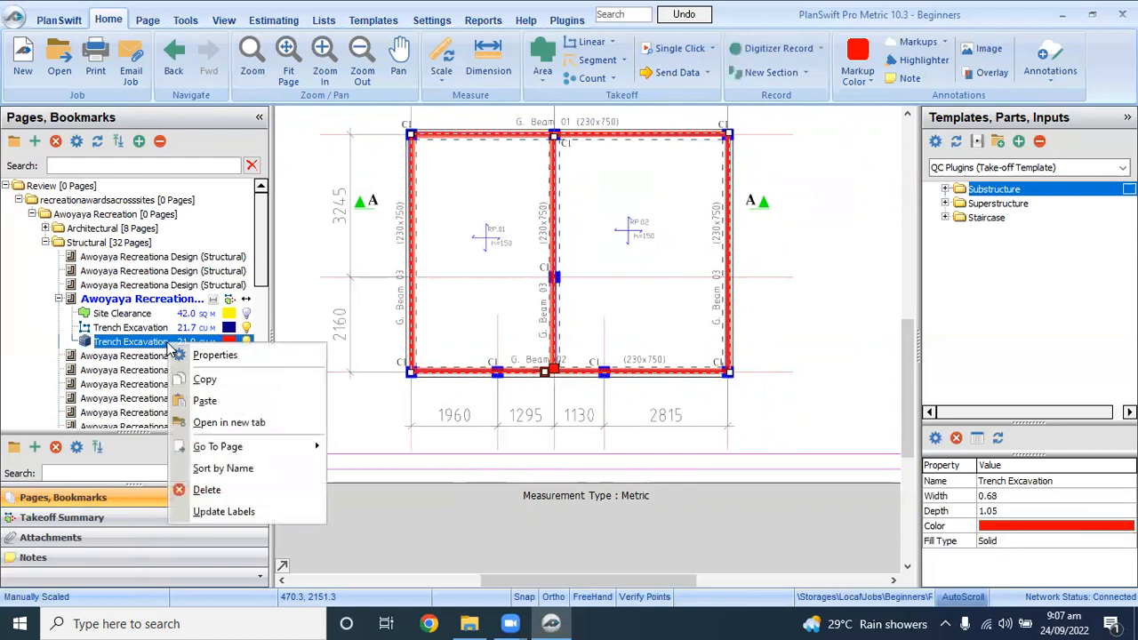
{"action": "left_click", "coordinate": [204, 380]}
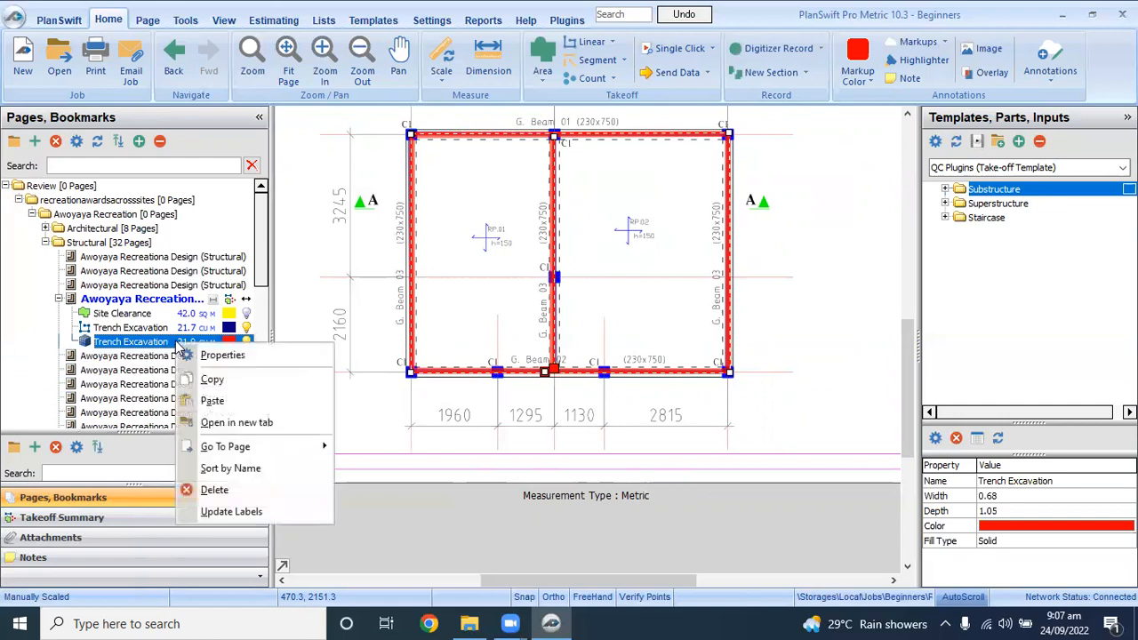
{"action": "left_click", "coordinate": [214, 400]}
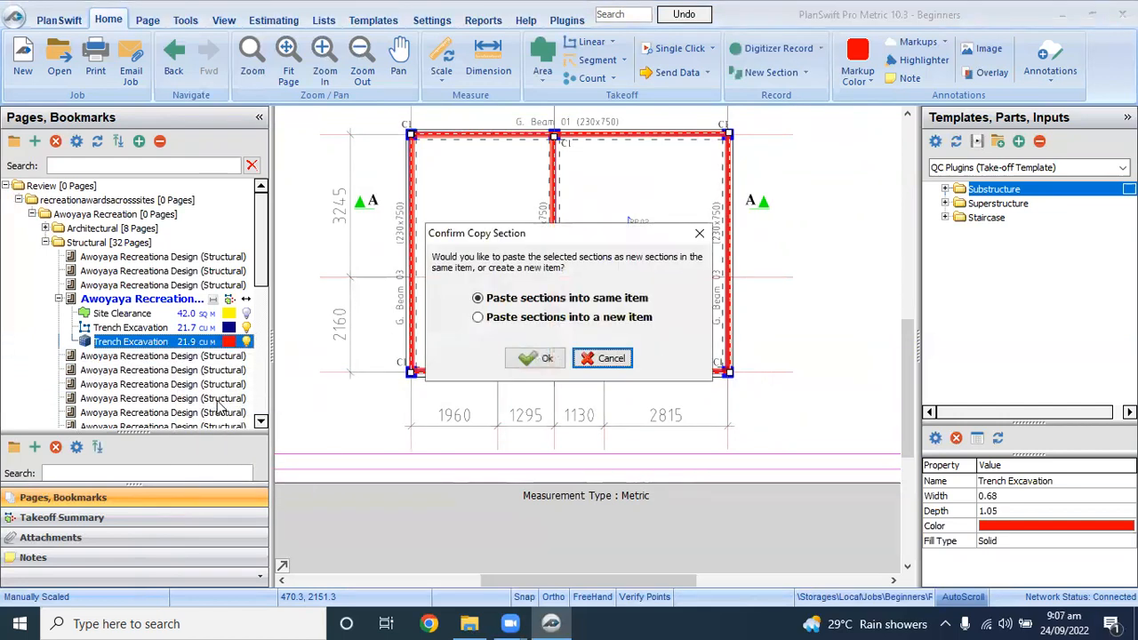
{"action": "left_click", "coordinate": [479, 317]}
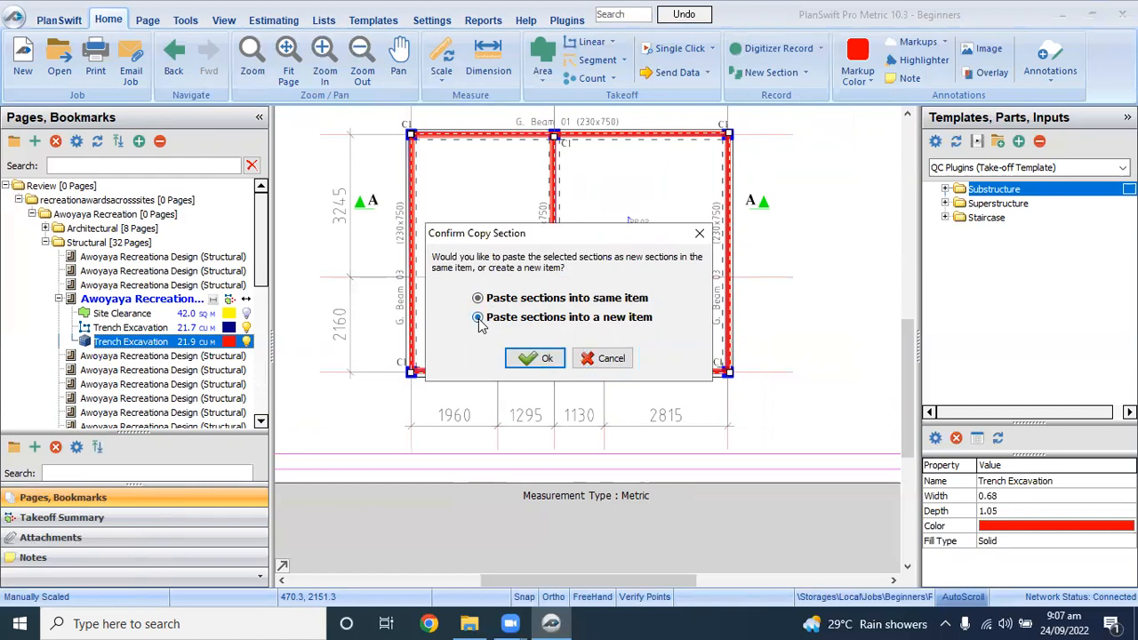
{"action": "left_click", "coordinate": [521, 357]}
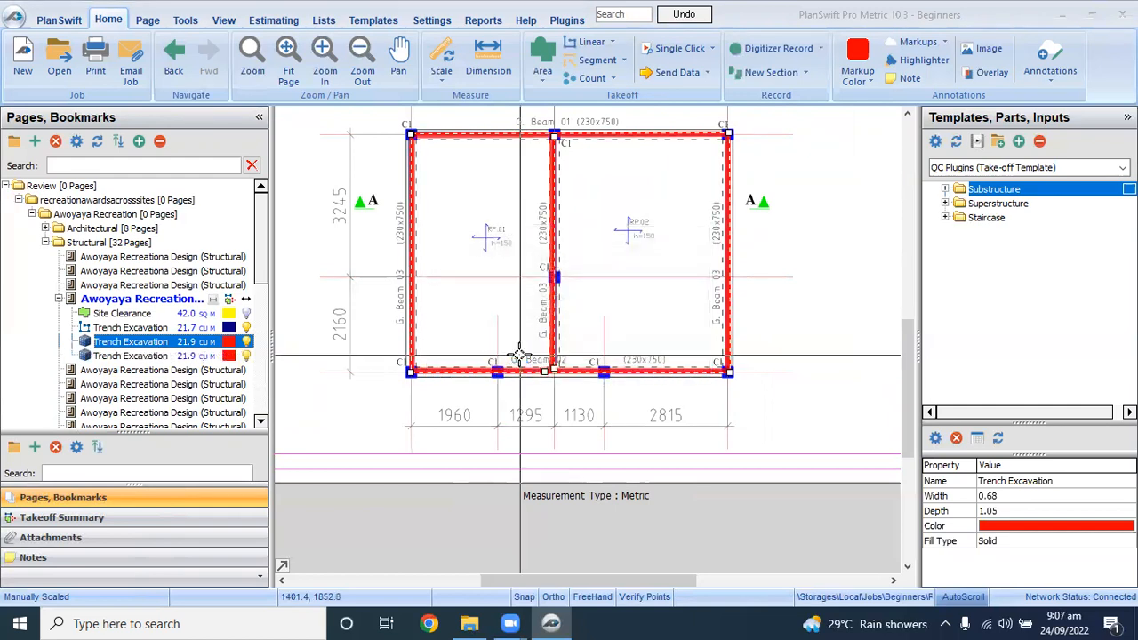
Step: Rename the copied Trench Excavation item as Blinding and set its depth to 0.05 m
{"action": "double_click", "coordinate": [148, 357]}
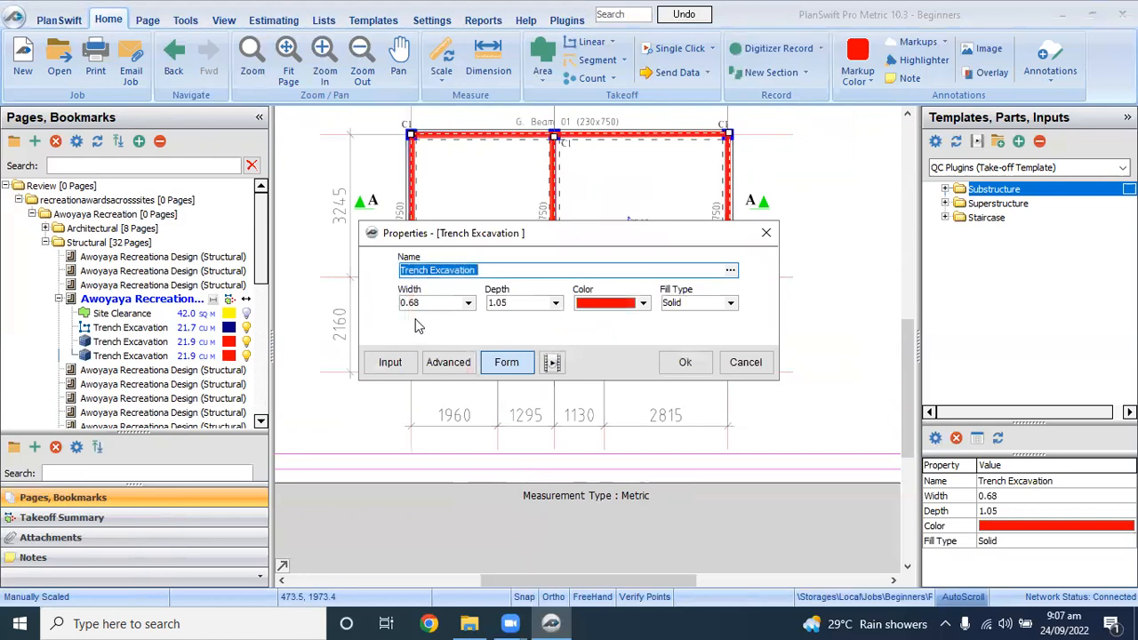
{"action": "type", "text": "Blinding"}
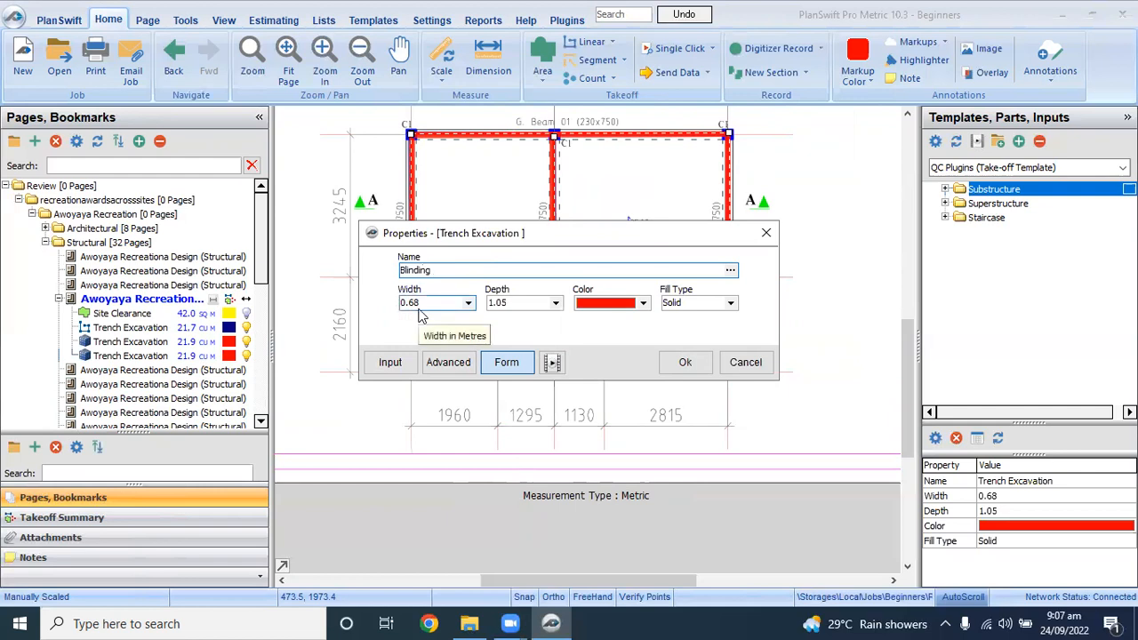
{"action": "left_click", "coordinate": [503, 303]}
{"action": "double_click", "coordinate": [503, 302]}
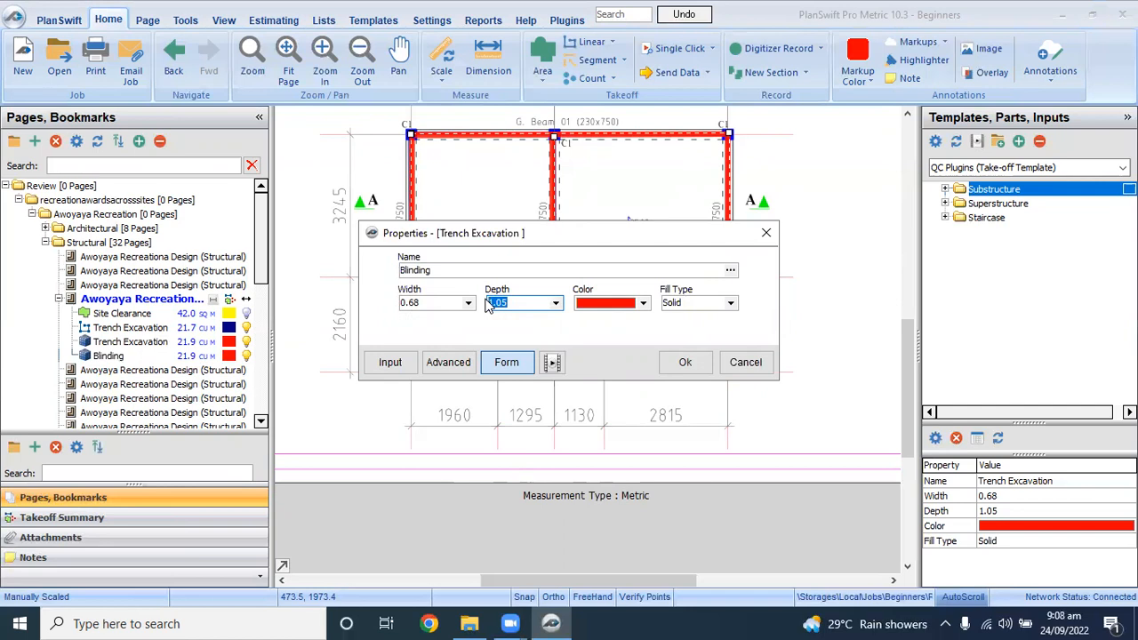
{"action": "type", "text": "0.0"}
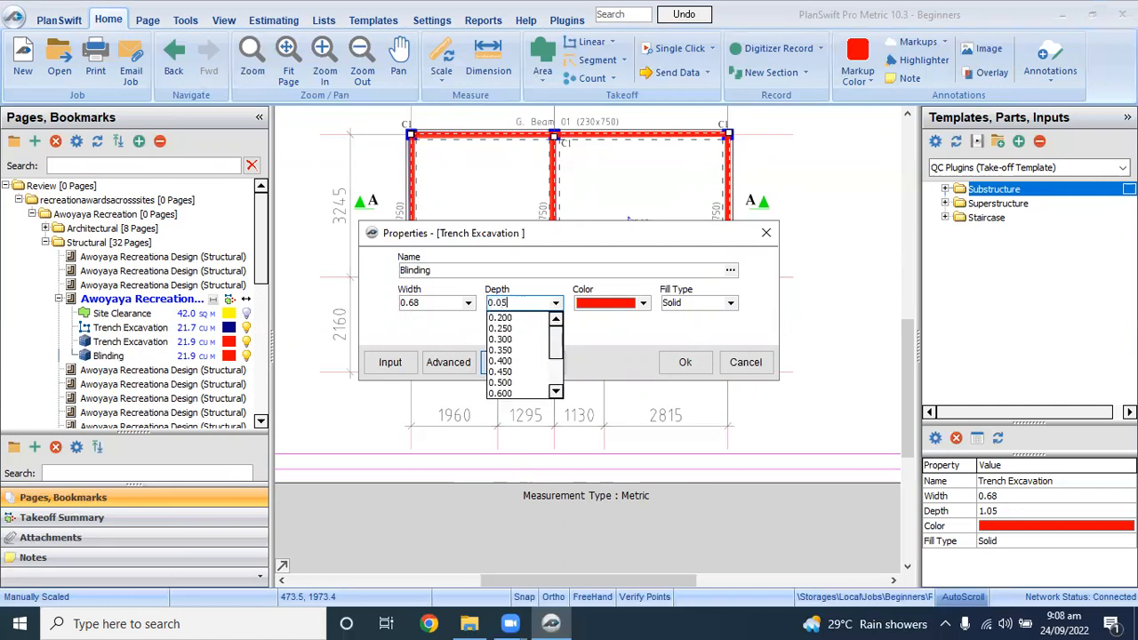
{"action": "type", "text": "5"}
{"action": "left_click", "coordinate": [504, 285]}
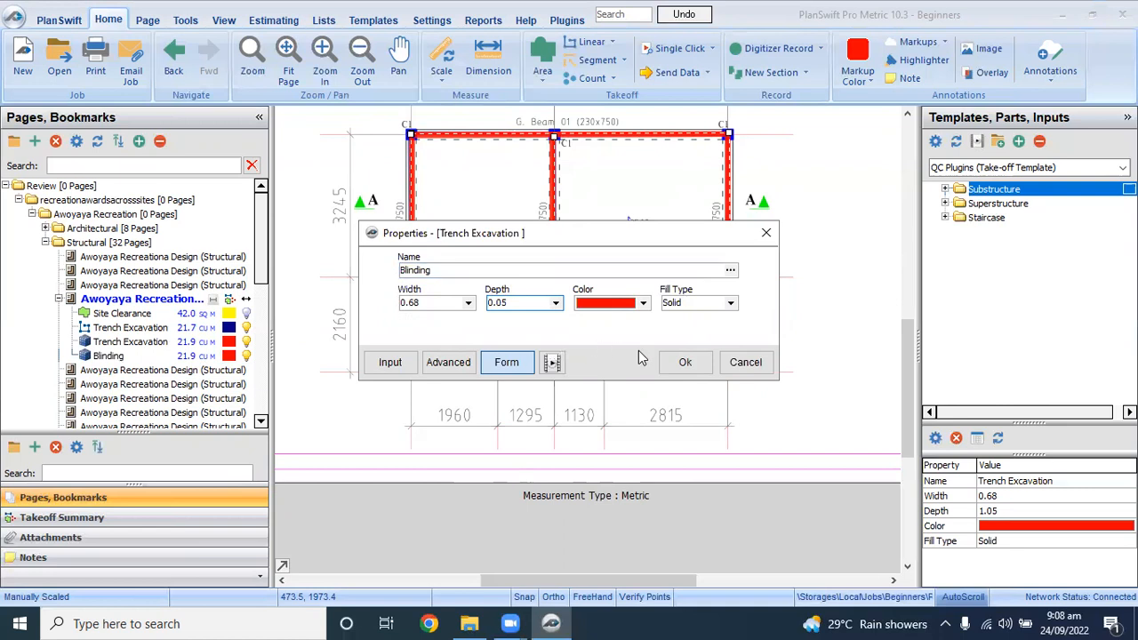
{"action": "left_click", "coordinate": [683, 361]}
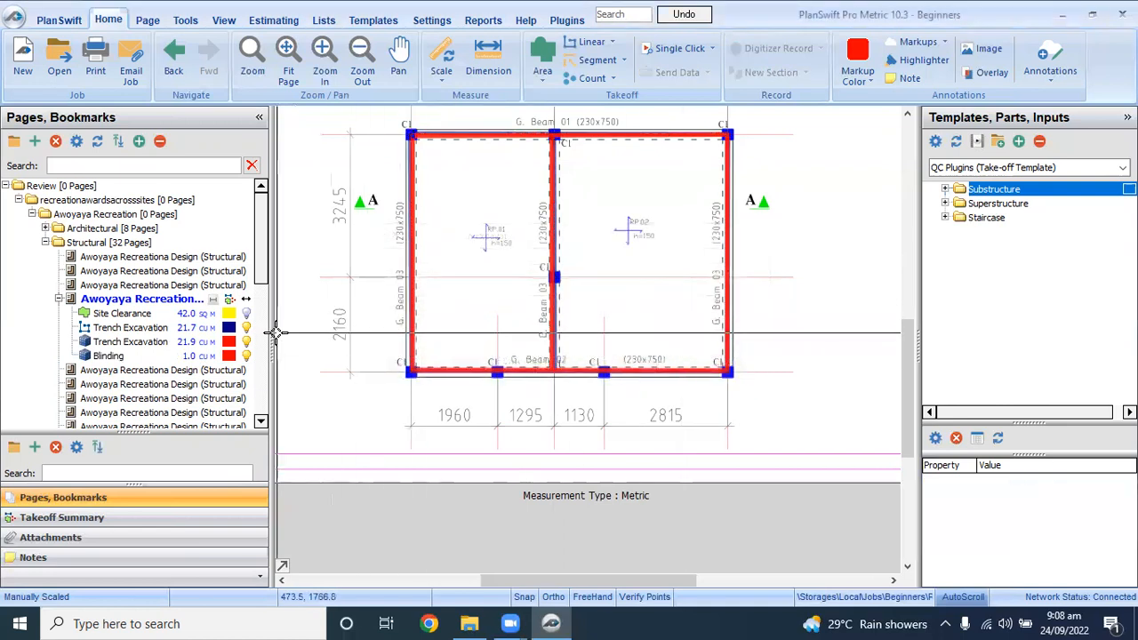
{"action": "left_click_drag", "start_coordinate": [275, 331], "coordinate": [316, 333]}
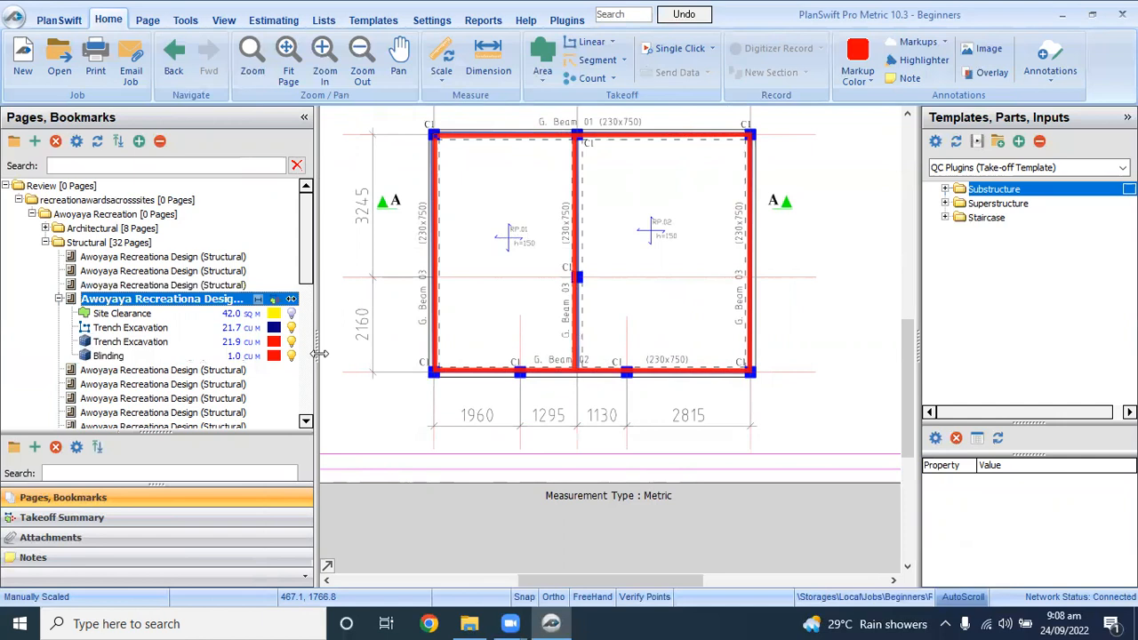
{"action": "left_click_drag", "start_coordinate": [318, 353], "coordinate": [217, 360]}
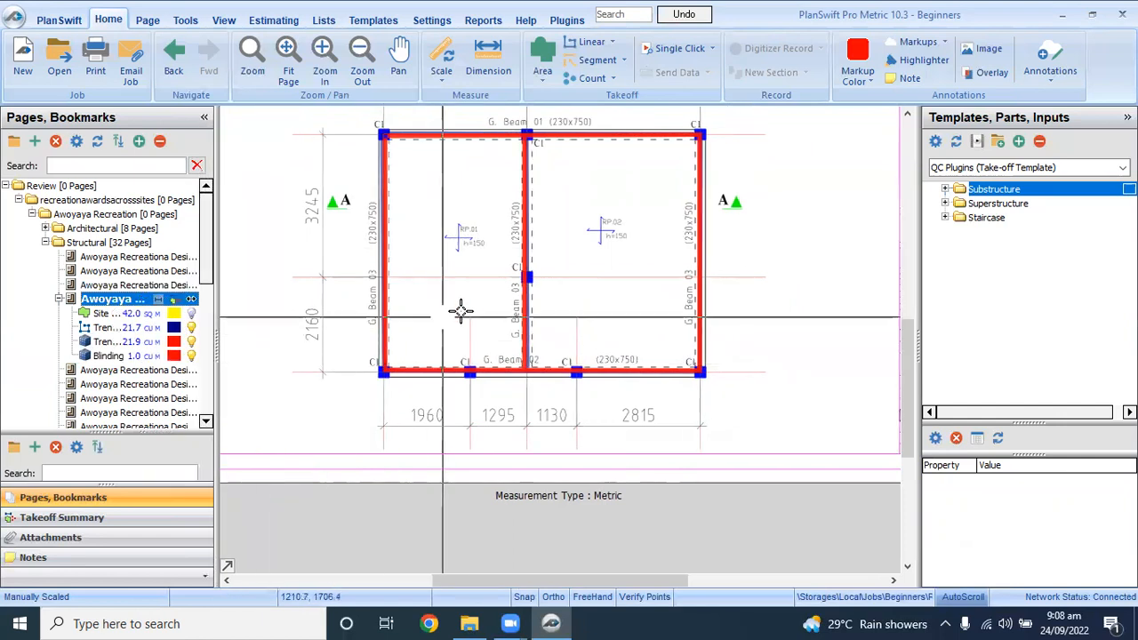
Step: Create a Linear Volume in Cubic Metres takeoff named Blinding with width 0.68 and depth 0.05
{"action": "left_click", "coordinate": [612, 45]}
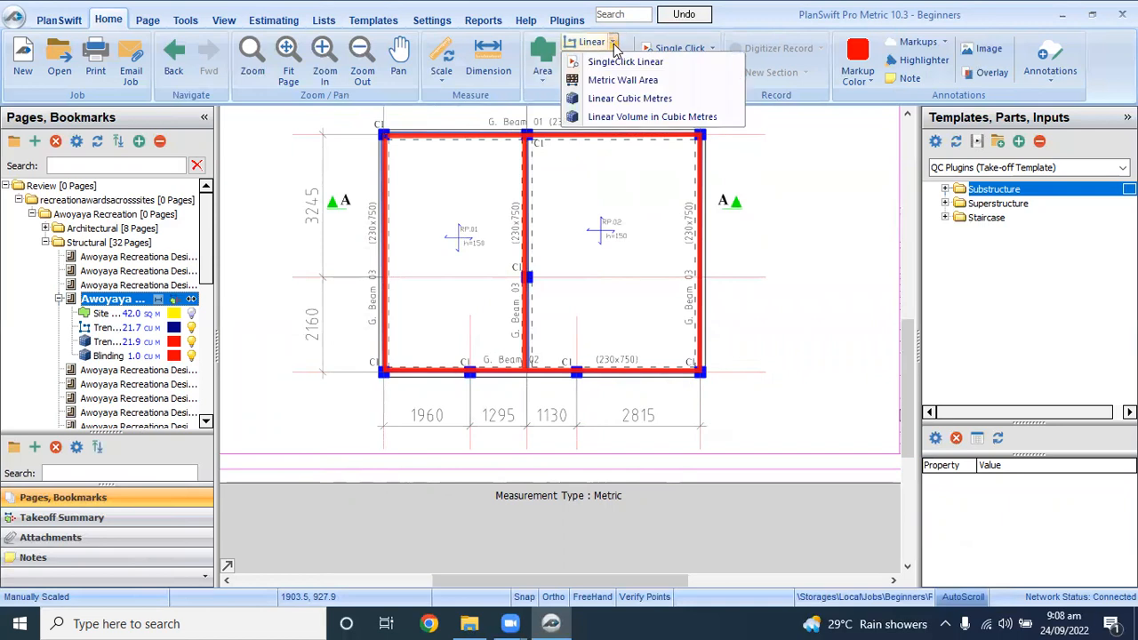
{"action": "left_click", "coordinate": [624, 117]}
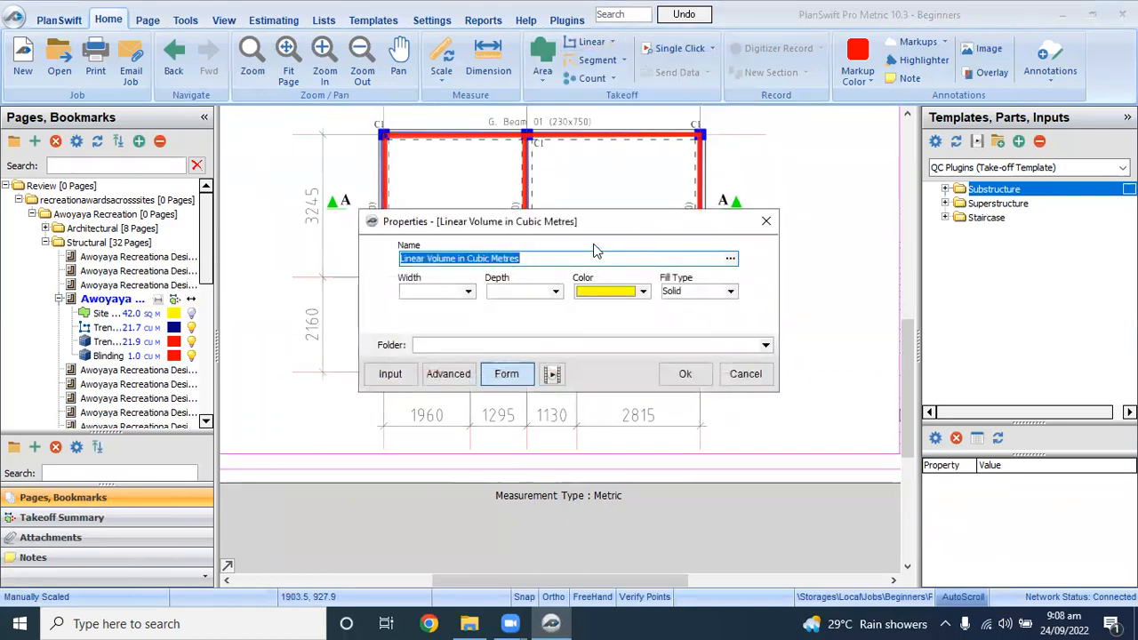
{"action": "type", "text": "Blindi"}
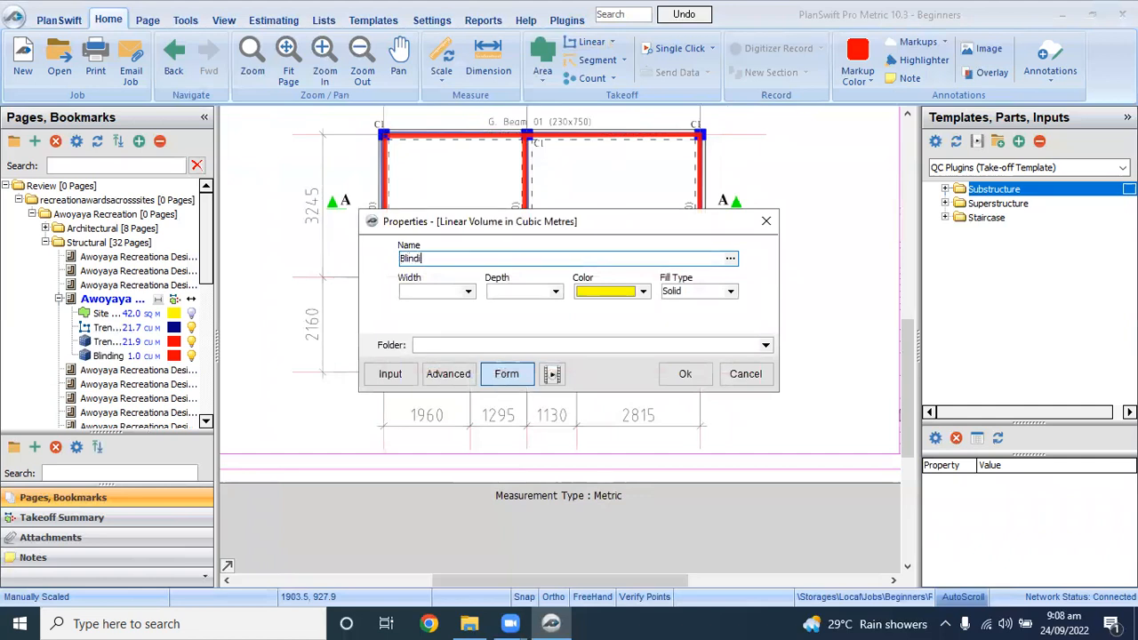
{"action": "left_click", "coordinate": [420, 291]}
{"action": "type", "text": "0.68"}
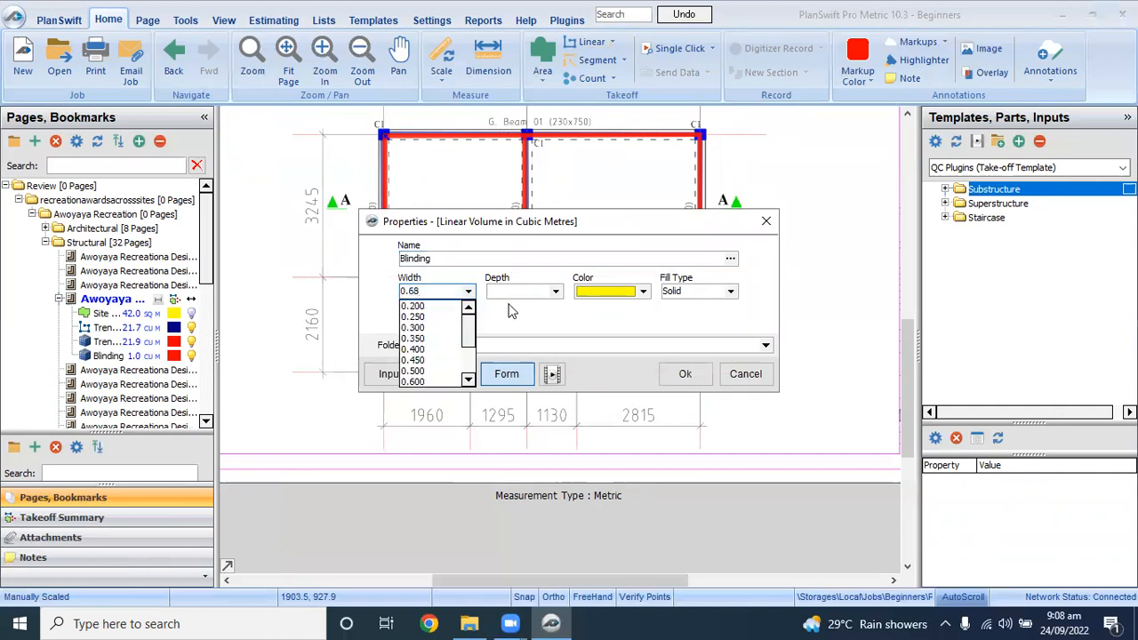
{"action": "left_click", "coordinate": [510, 291]}
{"action": "type", "text": "0.05"}
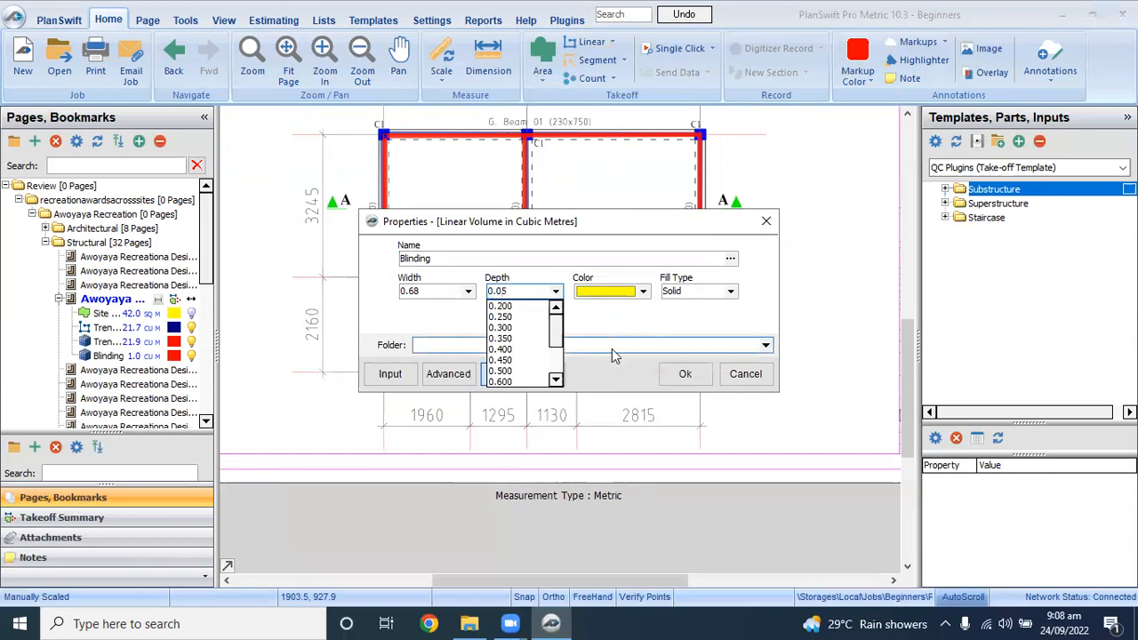
{"action": "left_click", "coordinate": [684, 374]}
{"action": "left_click", "coordinate": [685, 374]}
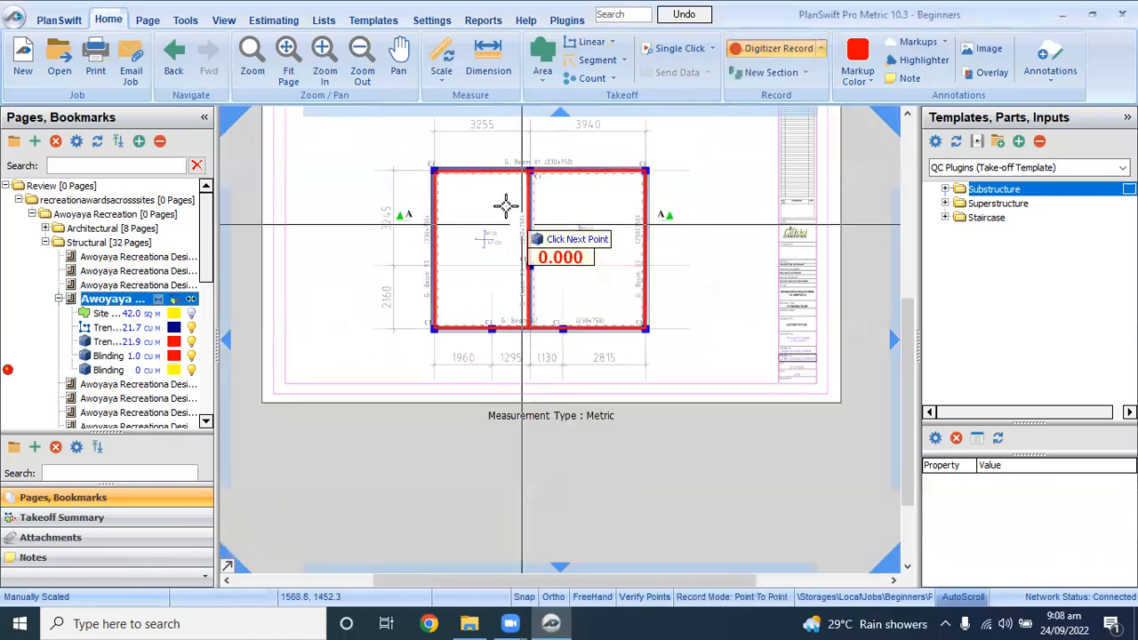
Step: Trace the blinding along the four outer ground beams, from the upper-left column clockwise around the perimeter and back
{"action": "scroll", "coordinate": [425, 171], "scroll_direction": "up", "scroll_amount": 3}
{"action": "scroll", "coordinate": [409, 170], "scroll_direction": "down", "scroll_amount": 3}
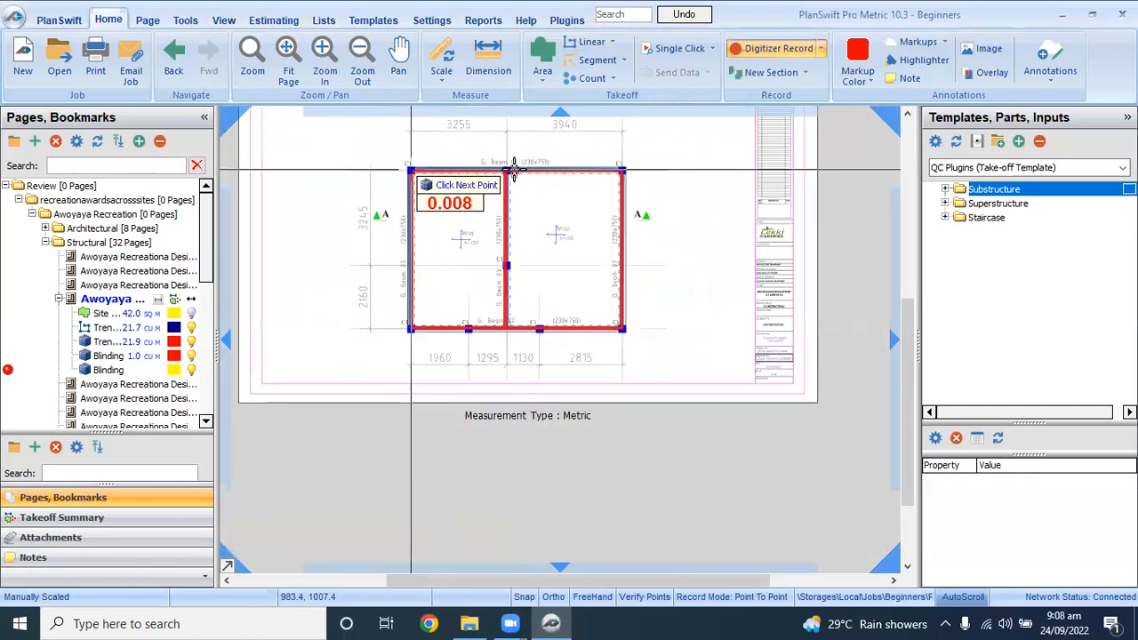
{"action": "scroll", "coordinate": [626, 169], "scroll_direction": "up", "scroll_amount": 3}
{"action": "left_click", "coordinate": [637, 164]}
{"action": "scroll", "coordinate": [637, 163], "scroll_direction": "down", "scroll_amount": 3}
{"action": "scroll", "coordinate": [646, 322], "scroll_direction": "up", "scroll_amount": 3}
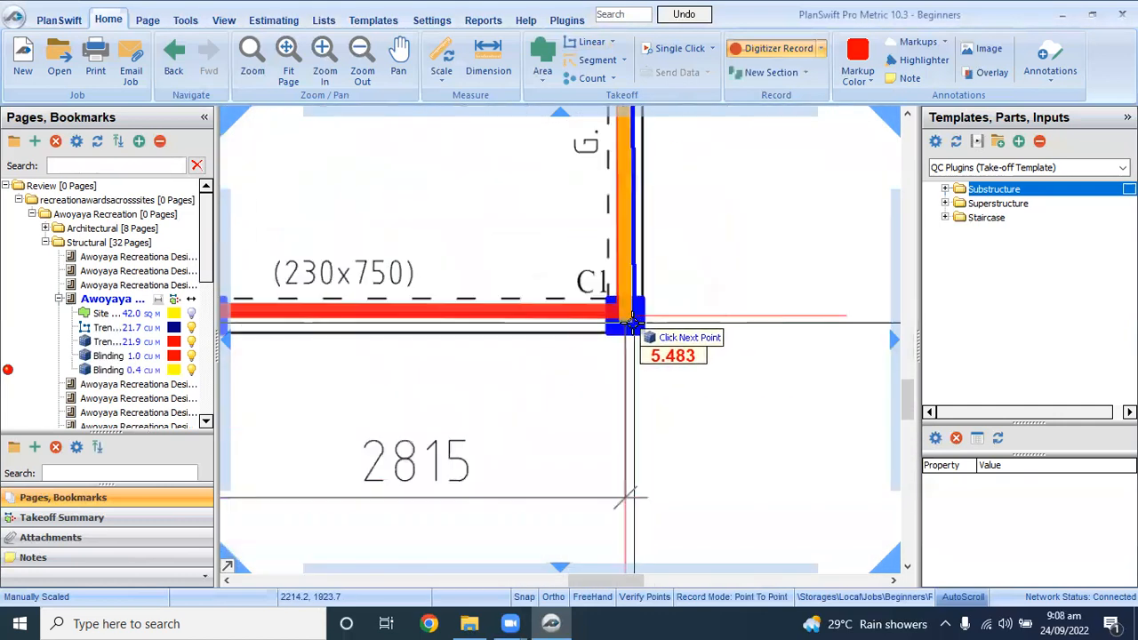
{"action": "left_click", "coordinate": [643, 320]}
{"action": "scroll", "coordinate": [643, 319], "scroll_direction": "down", "scroll_amount": 3}
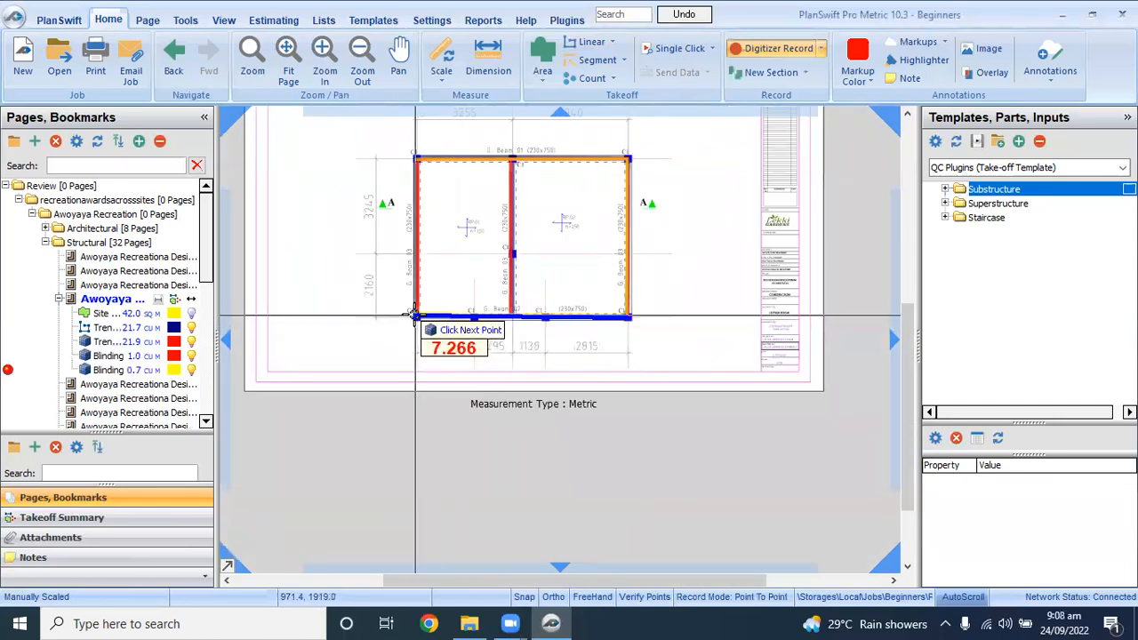
{"action": "scroll", "coordinate": [413, 322], "scroll_direction": "up", "scroll_amount": 3}
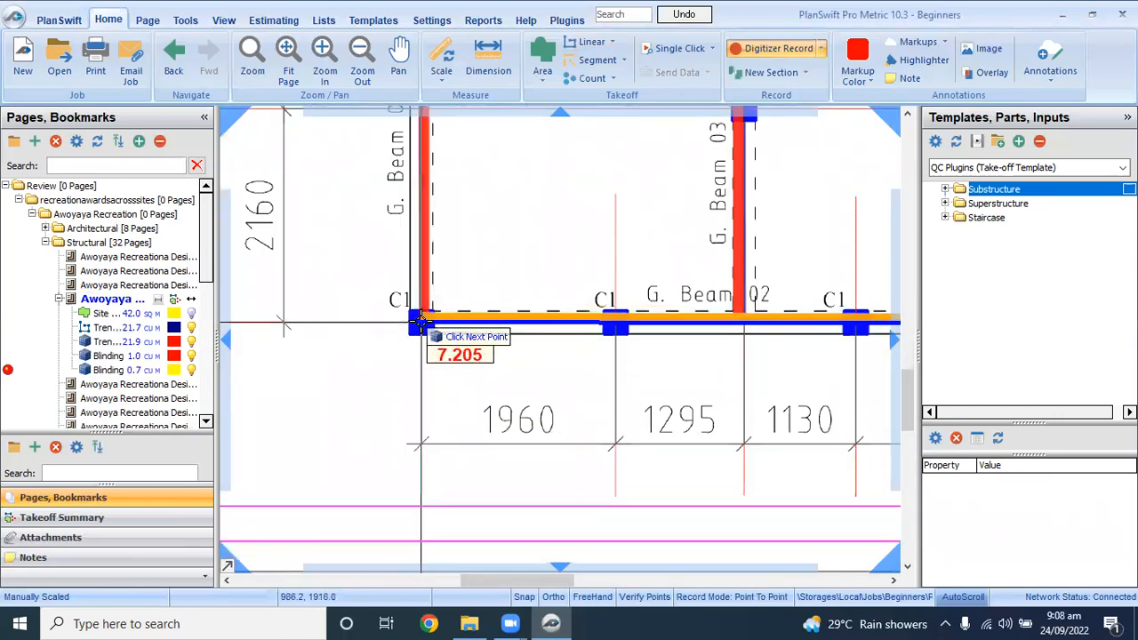
{"action": "left_click", "coordinate": [419, 322]}
{"action": "scroll", "coordinate": [420, 322], "scroll_direction": "down", "scroll_amount": 3}
{"action": "scroll", "coordinate": [419, 216], "scroll_direction": "up", "scroll_amount": 3}
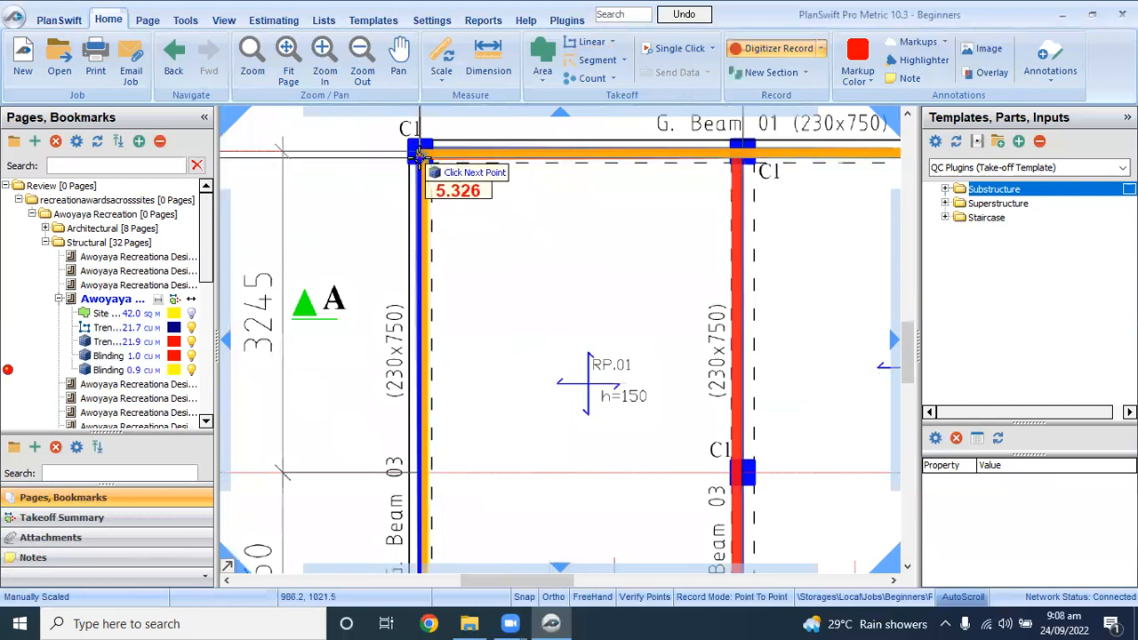
{"action": "left_click", "coordinate": [420, 153]}
Step: Trace a separate blinding section along the middle ground beam, from G. Beam 01 down to G. Beam 02
{"action": "scroll", "coordinate": [395, 210], "scroll_direction": "down", "scroll_amount": 3}
{"action": "scroll", "coordinate": [504, 196], "scroll_direction": "up", "scroll_amount": 3}
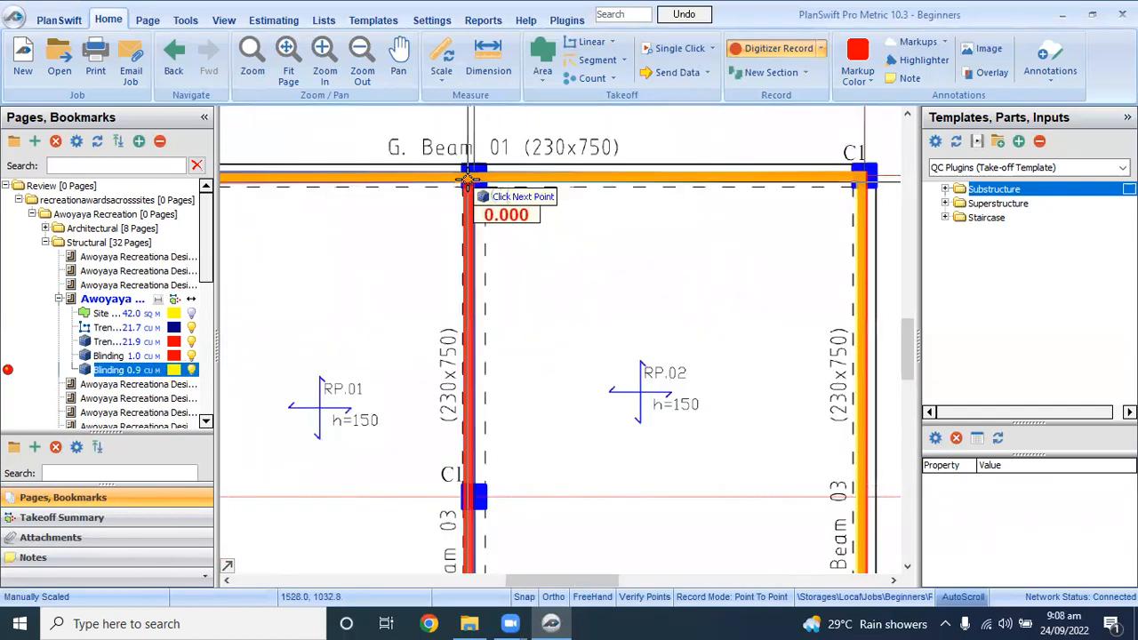
{"action": "left_click", "coordinate": [468, 181]}
{"action": "scroll", "coordinate": [474, 188], "scroll_direction": "down", "scroll_amount": 3}
{"action": "scroll", "coordinate": [481, 384], "scroll_direction": "up", "scroll_amount": 3}
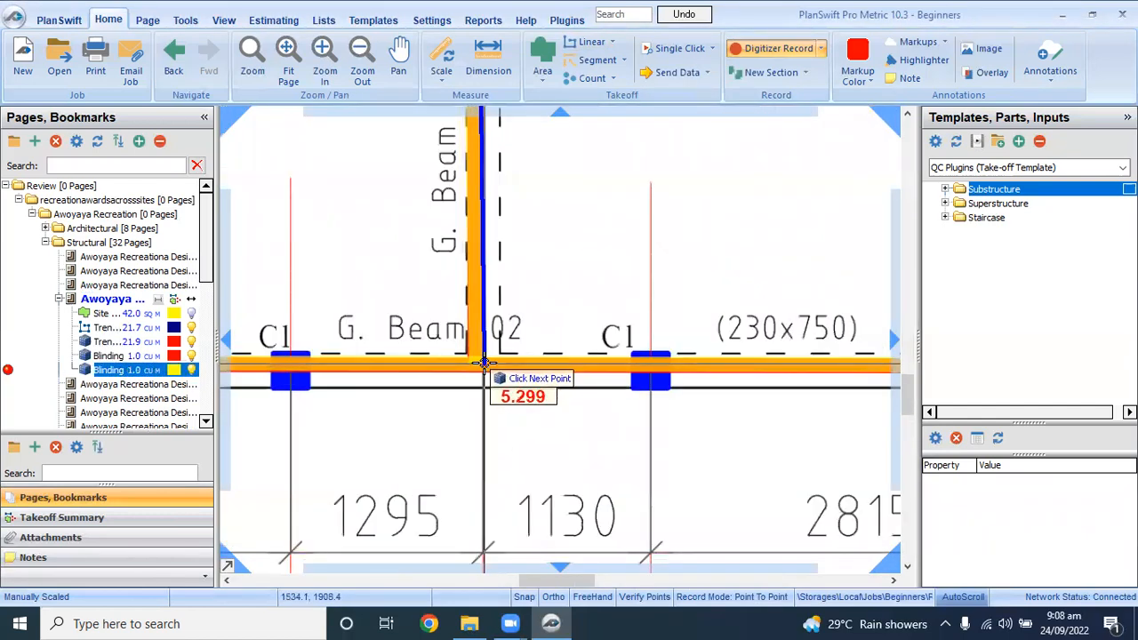
{"action": "left_click", "coordinate": [483, 358]}
{"action": "scroll", "coordinate": [482, 357], "scroll_direction": "down", "scroll_amount": 3}
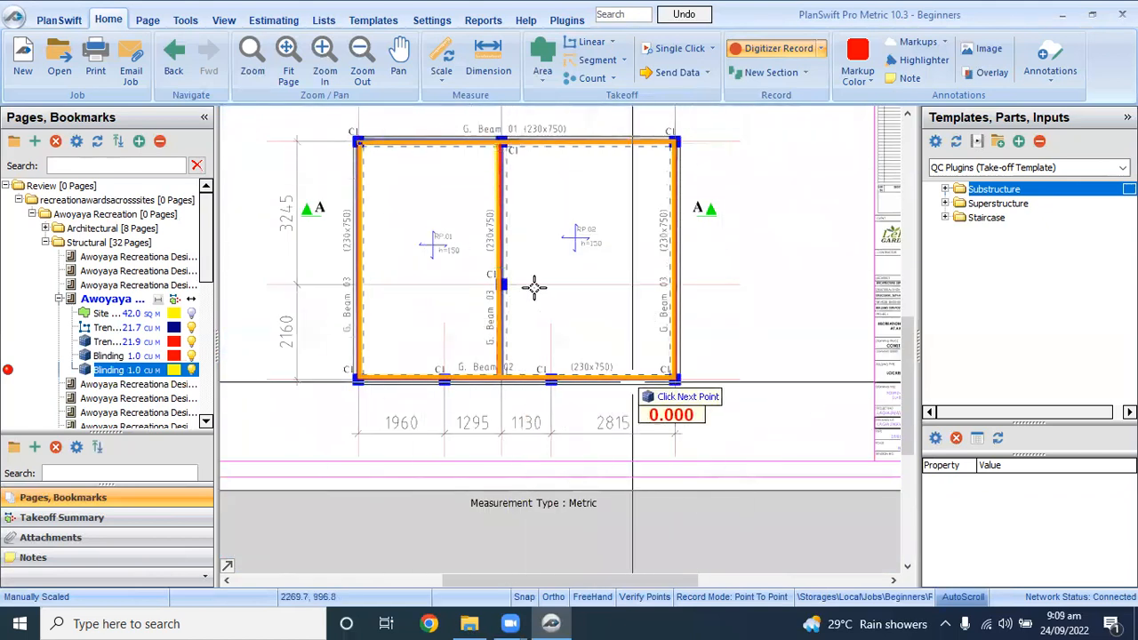
Step: Stop recording the blinding takeoff and widen the page list to show the takeoff names in full
{"action": "left_click", "coordinate": [773, 55]}
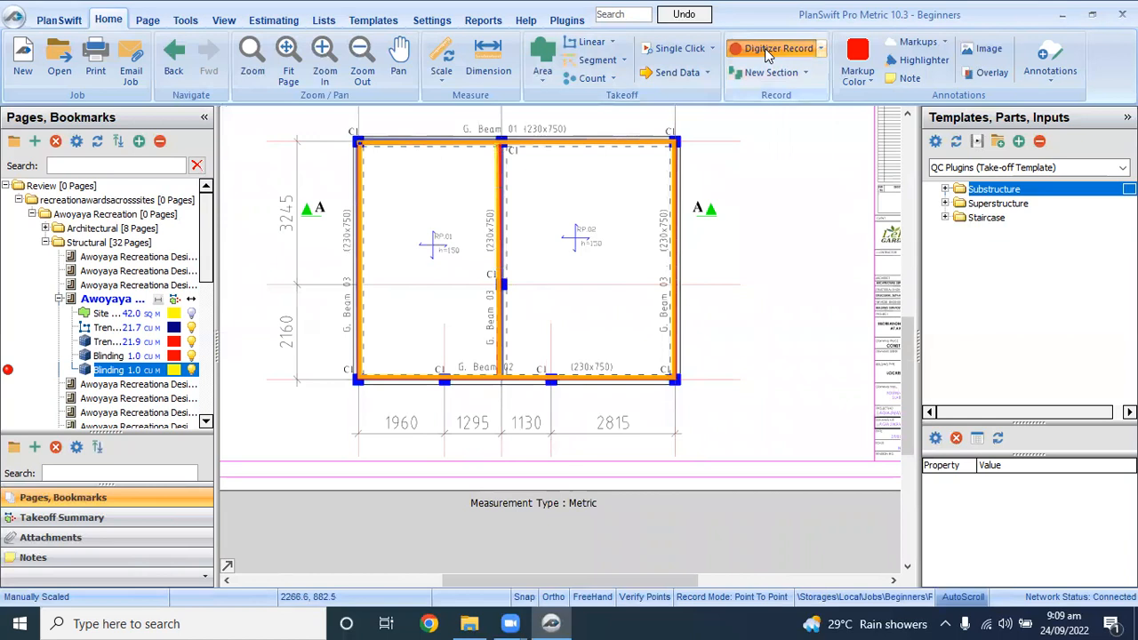
{"action": "left_click", "coordinate": [7, 372]}
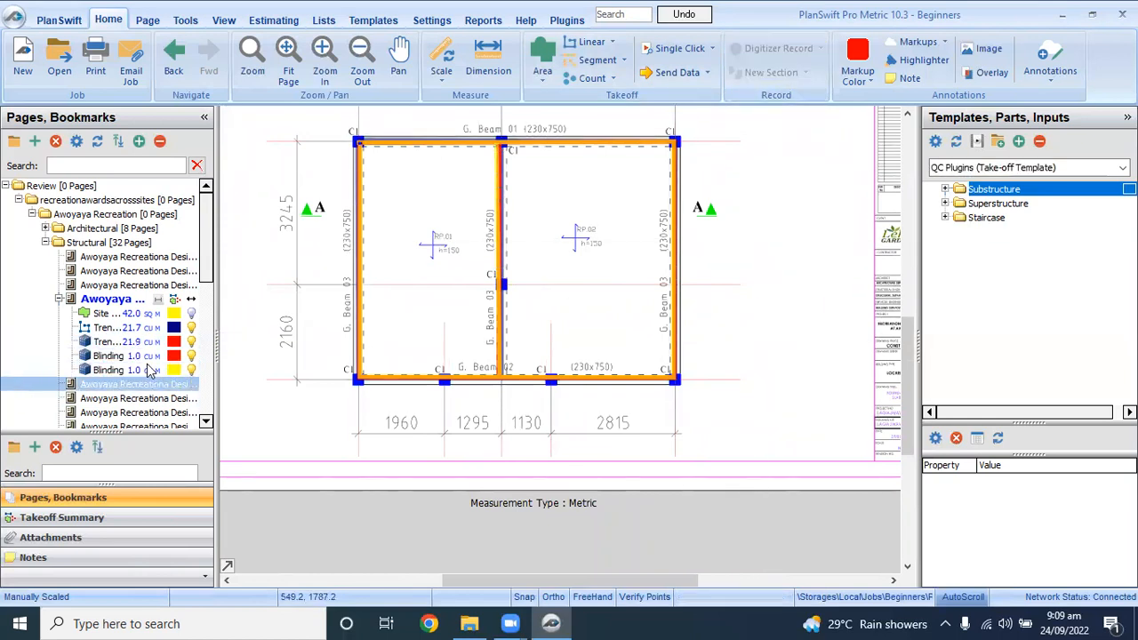
{"action": "left_click_drag", "start_coordinate": [215, 336], "coordinate": [286, 334]}
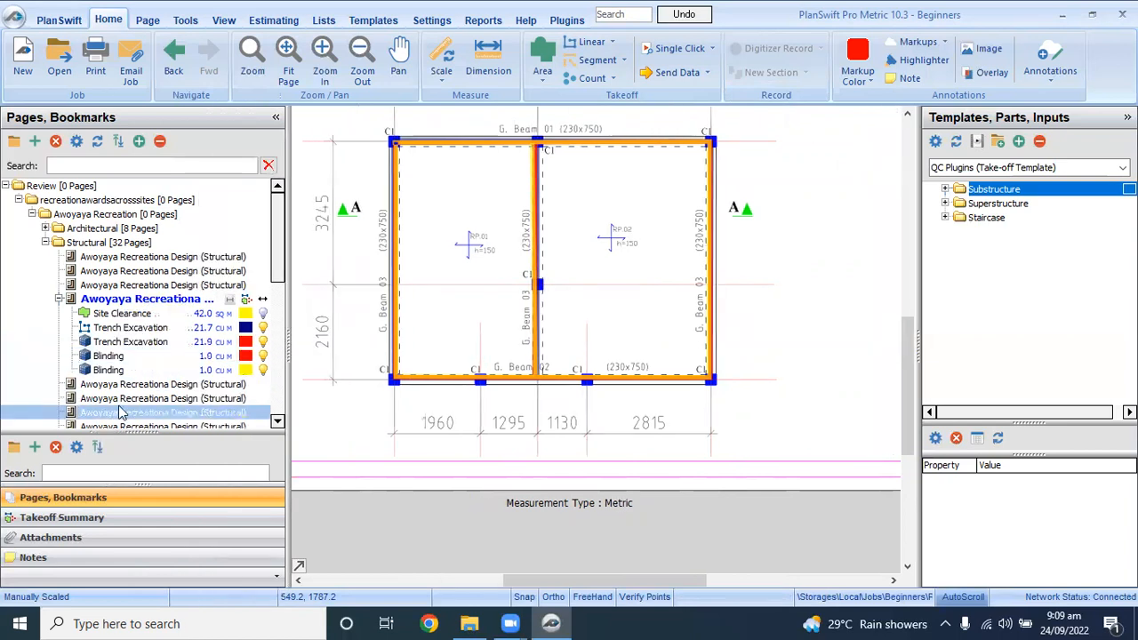
Step: Examine the ground-beam plan, especially the size label of G. Beam 01 and the traced takeoffs around its columns
{"action": "scroll", "coordinate": [737, 316], "scroll_direction": "down", "scroll_amount": 2}
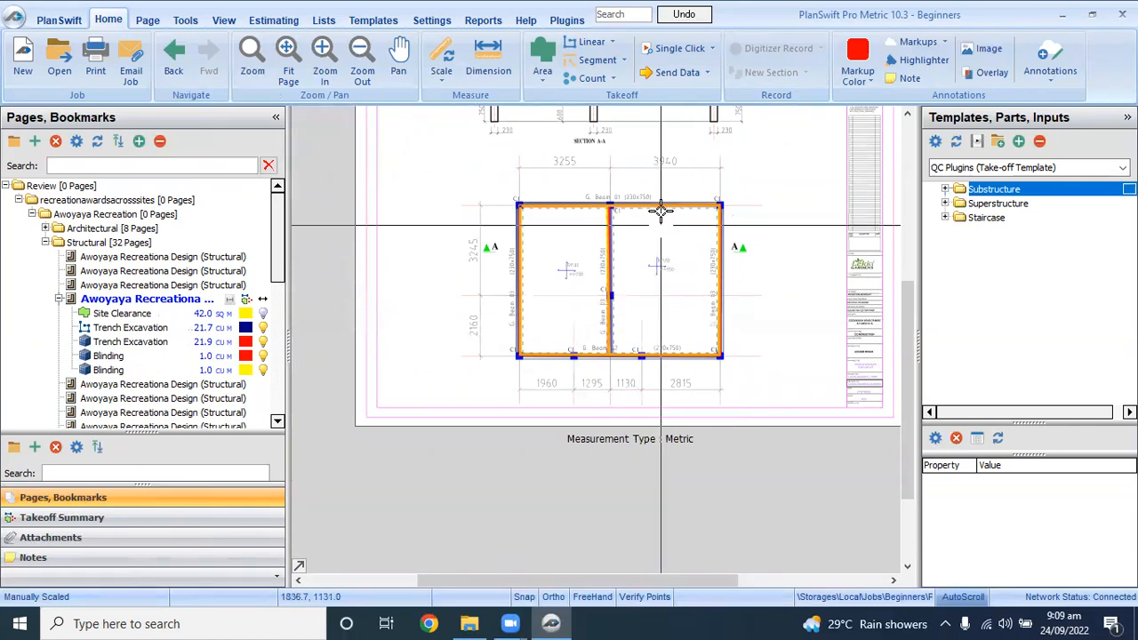
{"action": "scroll", "coordinate": [635, 186], "scroll_direction": "up", "scroll_amount": 5}
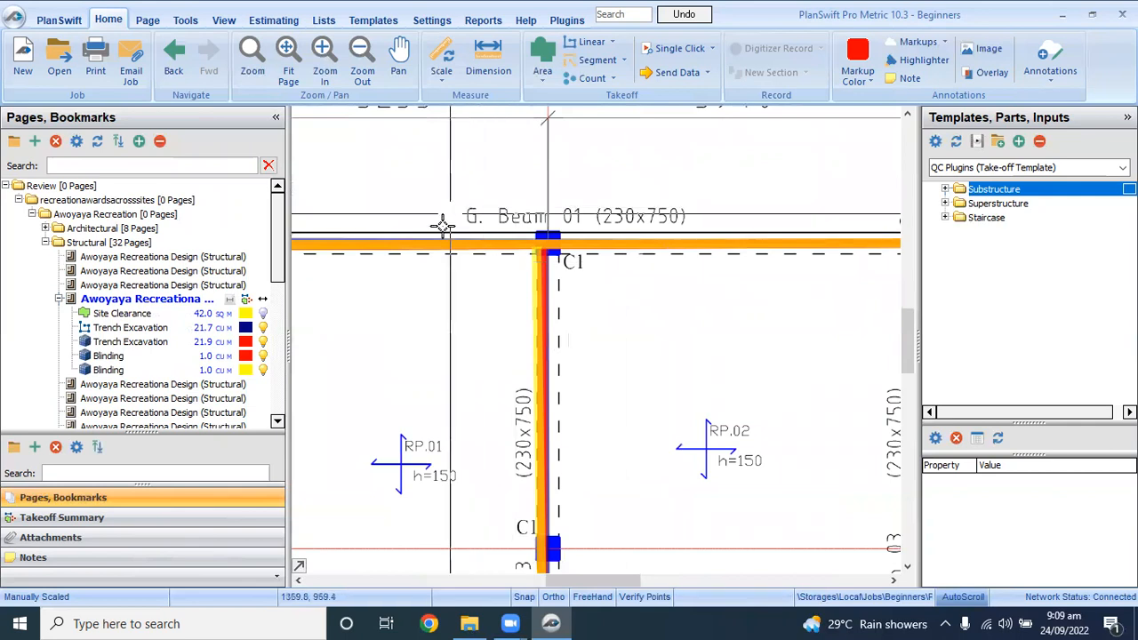
{"action": "scroll", "coordinate": [477, 207], "scroll_direction": "up", "scroll_amount": 2}
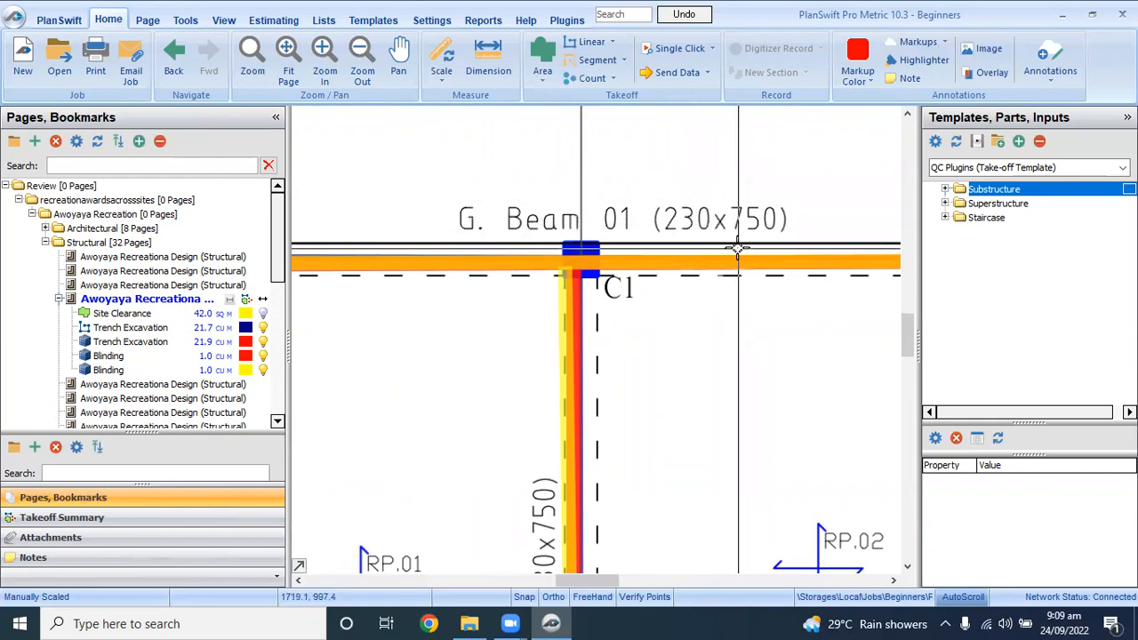
{"action": "scroll", "coordinate": [738, 252], "scroll_direction": "down", "scroll_amount": 4}
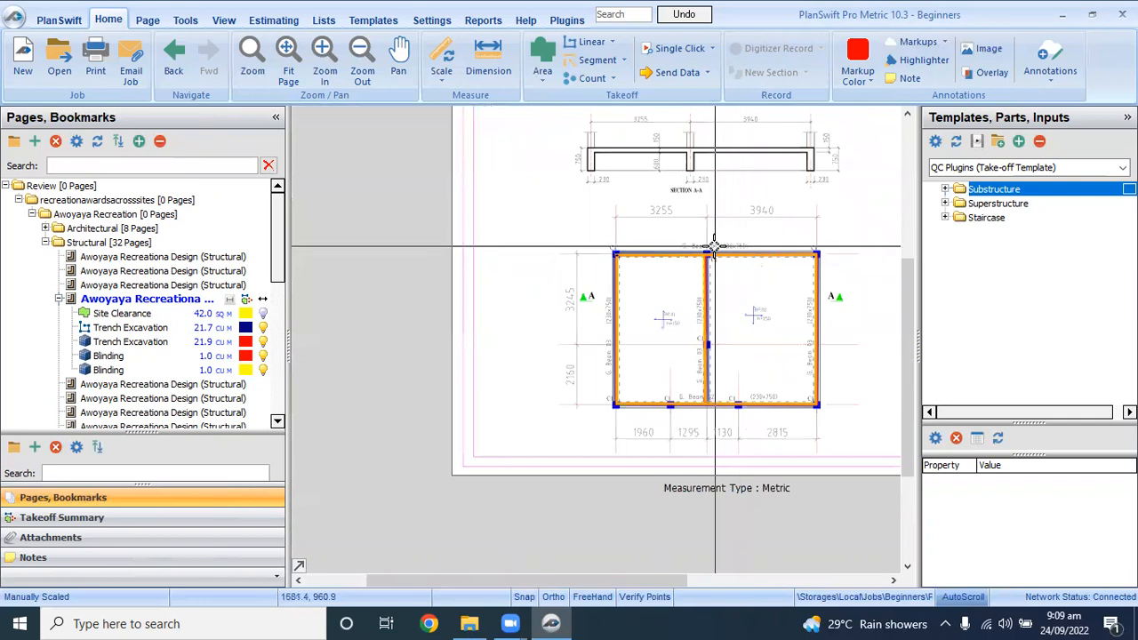
{"action": "scroll", "coordinate": [743, 294], "scroll_direction": "up", "scroll_amount": 5}
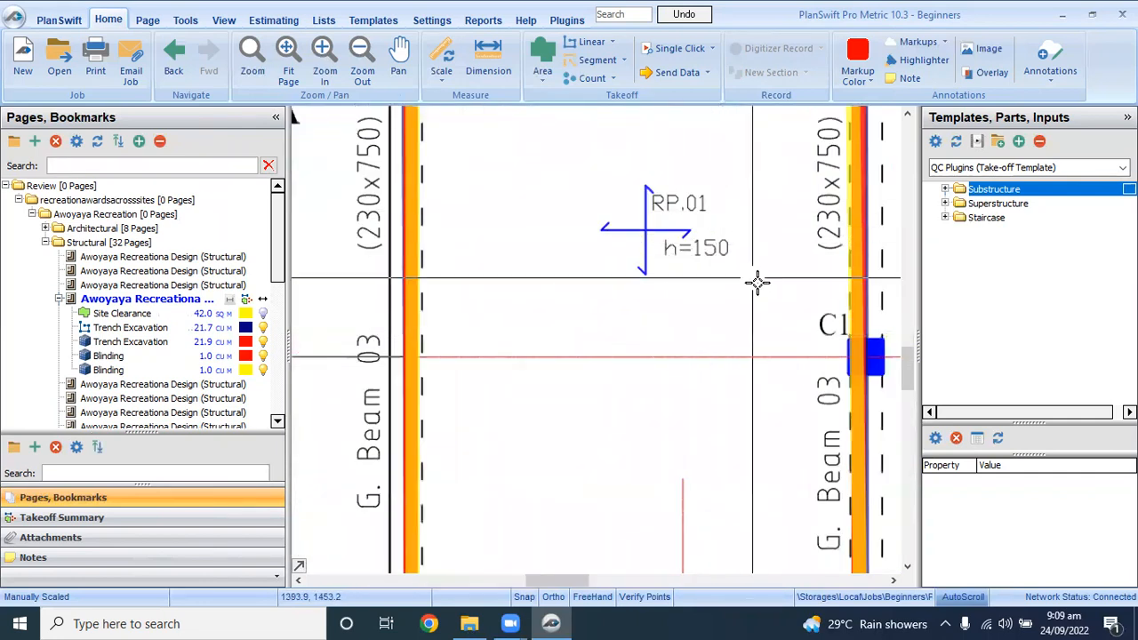
{"action": "scroll", "coordinate": [676, 240], "scroll_direction": "up", "scroll_amount": 3}
{"action": "scroll", "coordinate": [609, 253], "scroll_direction": "down", "scroll_amount": 1}
{"action": "scroll", "coordinate": [609, 253], "scroll_direction": "down", "scroll_amount": 5}
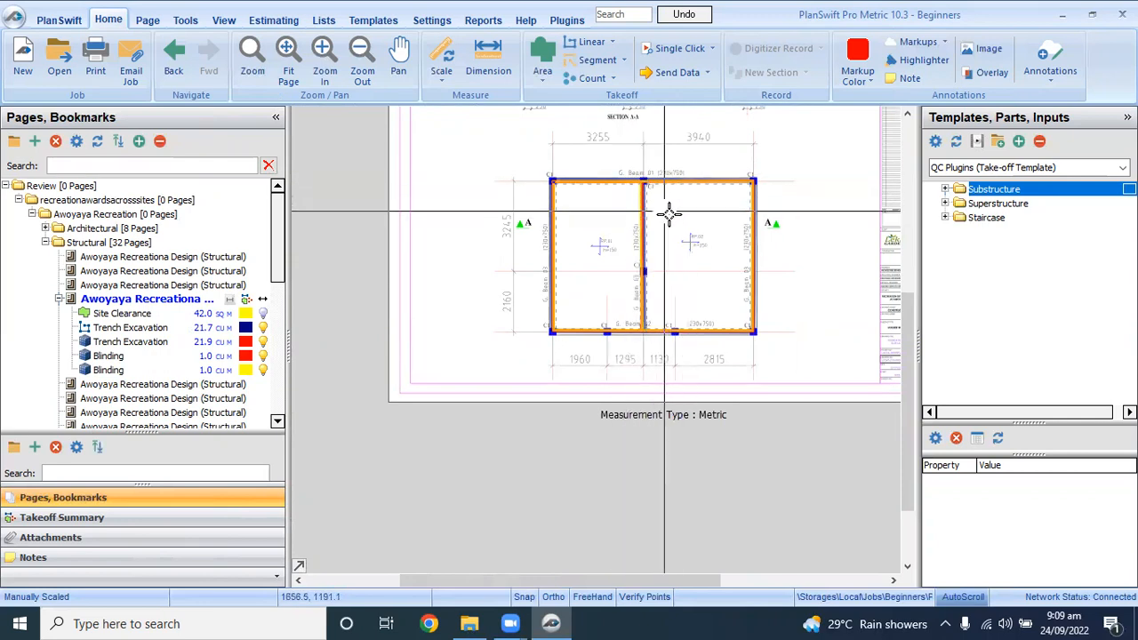
{"action": "scroll", "coordinate": [691, 168], "scroll_direction": "up", "scroll_amount": 3}
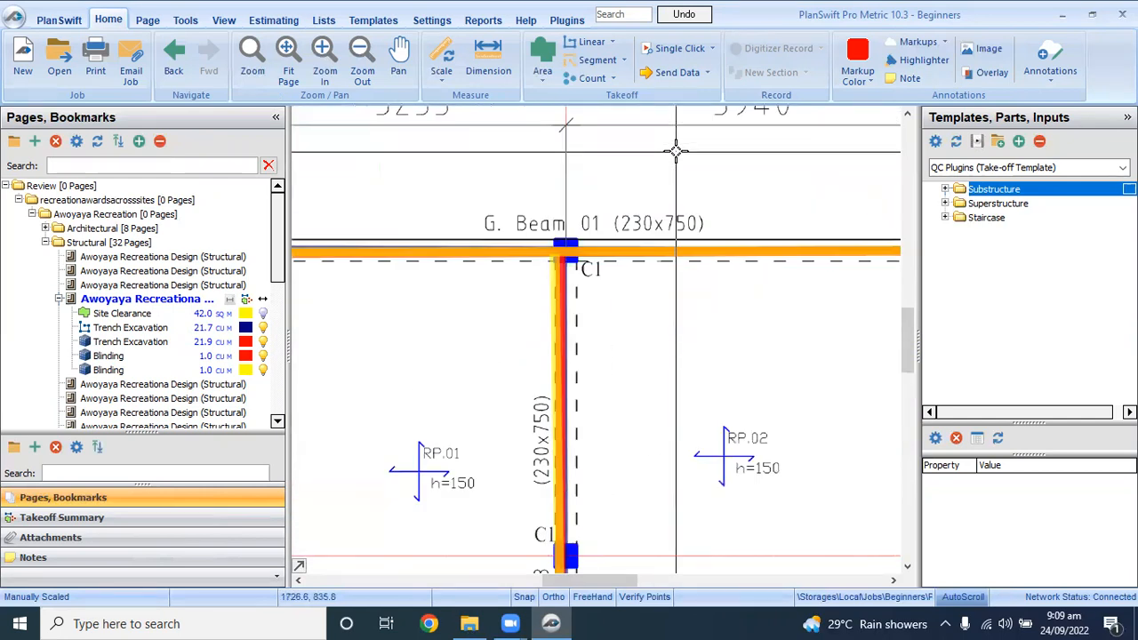
{"action": "scroll", "coordinate": [590, 224], "scroll_direction": "down", "scroll_amount": 3}
{"action": "scroll", "coordinate": [590, 225], "scroll_direction": "up", "scroll_amount": 4}
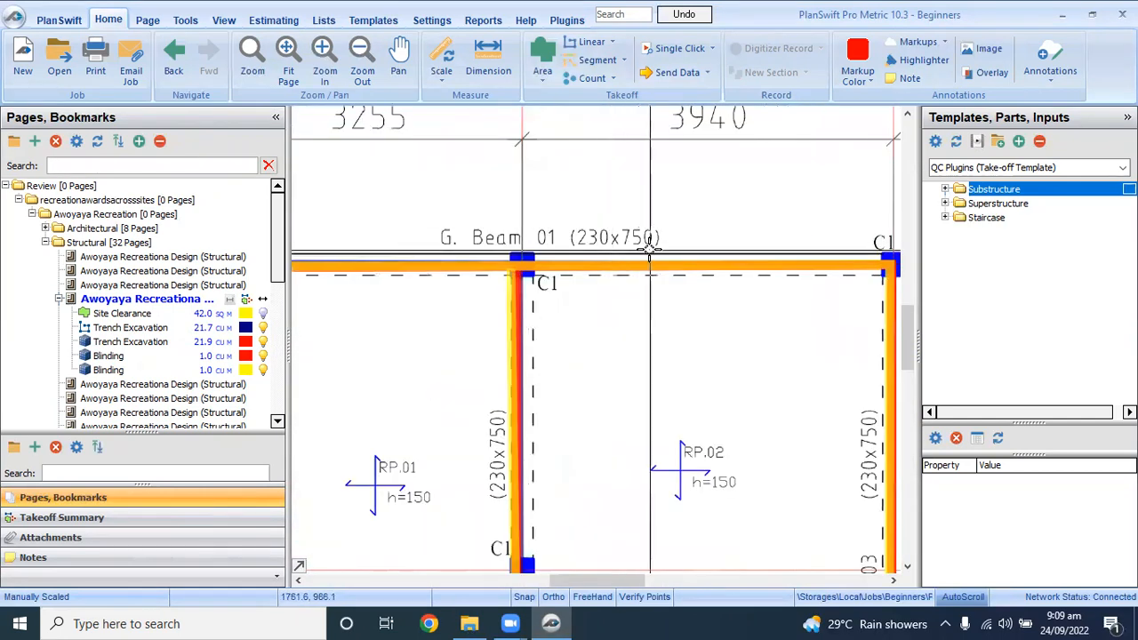
{"action": "scroll", "coordinate": [641, 234], "scroll_direction": "up", "scroll_amount": 4}
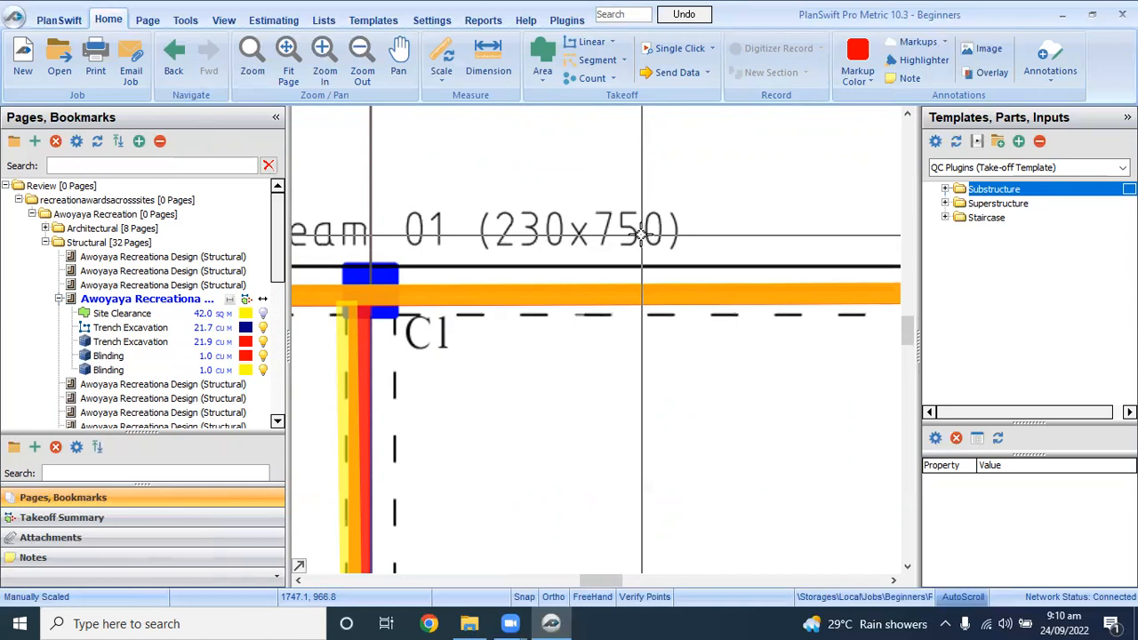
{"action": "scroll", "coordinate": [640, 233], "scroll_direction": "down", "scroll_amount": 3}
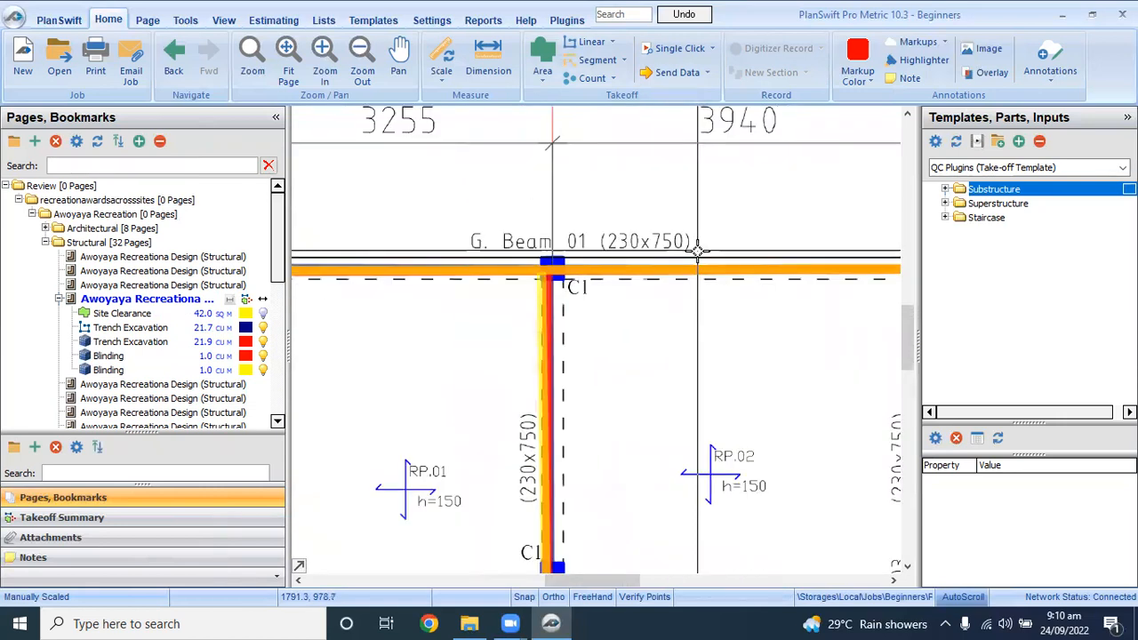
{"action": "scroll", "coordinate": [698, 252], "scroll_direction": "down", "scroll_amount": 3}
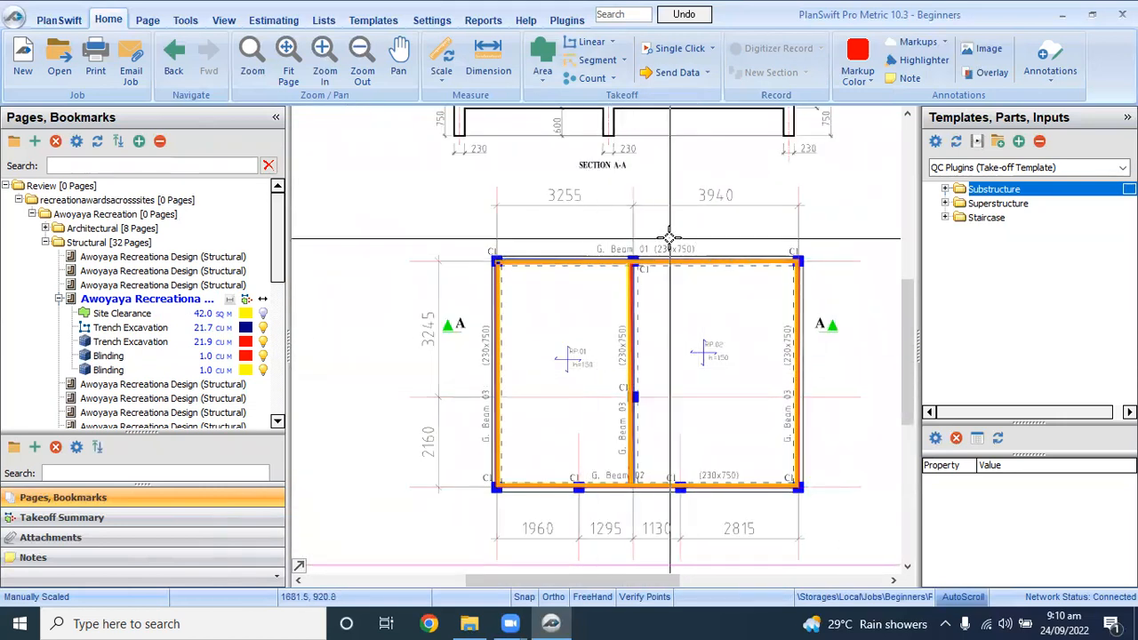
{"action": "scroll", "coordinate": [689, 270], "scroll_direction": "up", "scroll_amount": 3}
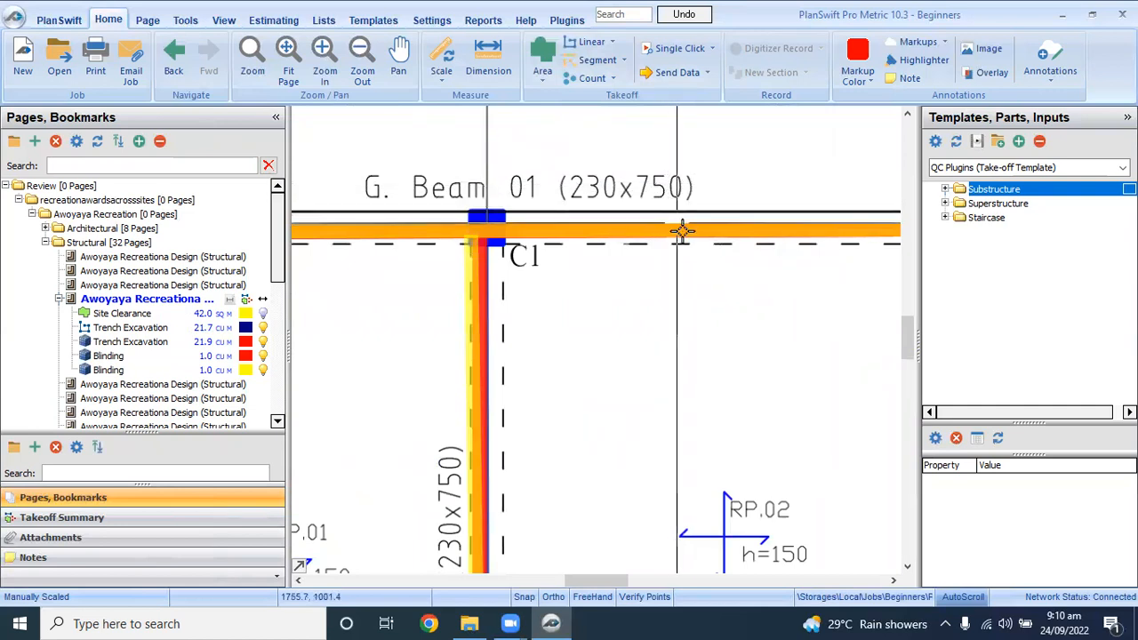
{"action": "scroll", "coordinate": [681, 231], "scroll_direction": "down", "scroll_amount": 3}
{"action": "scroll", "coordinate": [709, 312], "scroll_direction": "up", "scroll_amount": 3}
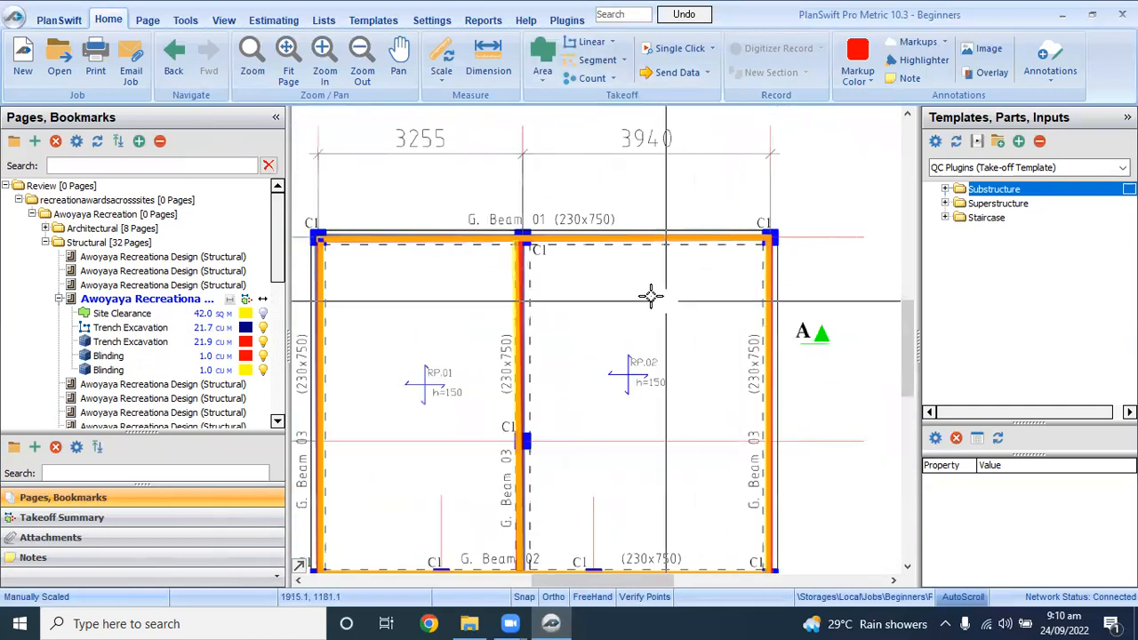
{"action": "scroll", "coordinate": [650, 296], "scroll_direction": "down", "scroll_amount": 2}
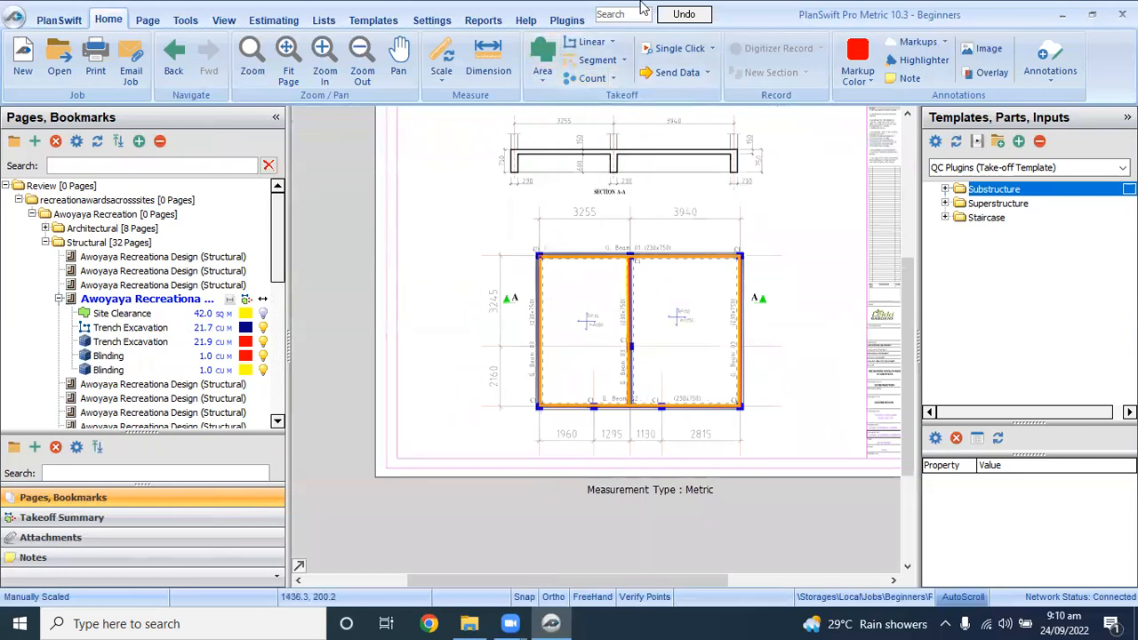
Step: Create an orange Linear Volume in Cubic Metres takeoff named Conc Ground Beam with width 0.23 and depth 0.600
{"action": "left_click", "coordinate": [613, 45]}
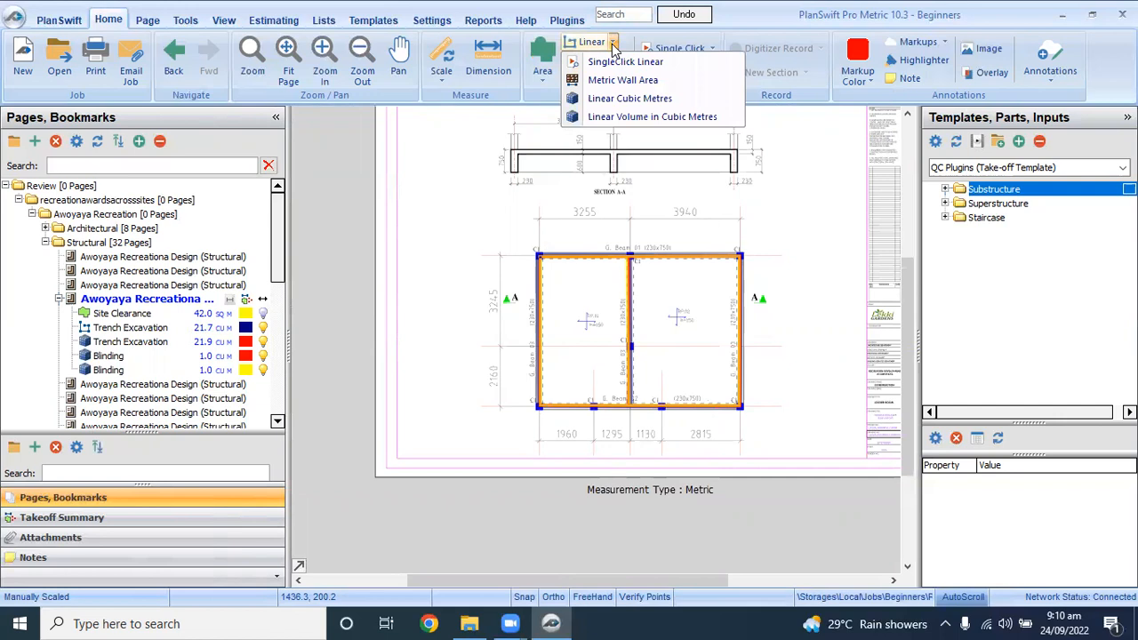
{"action": "left_click", "coordinate": [620, 123]}
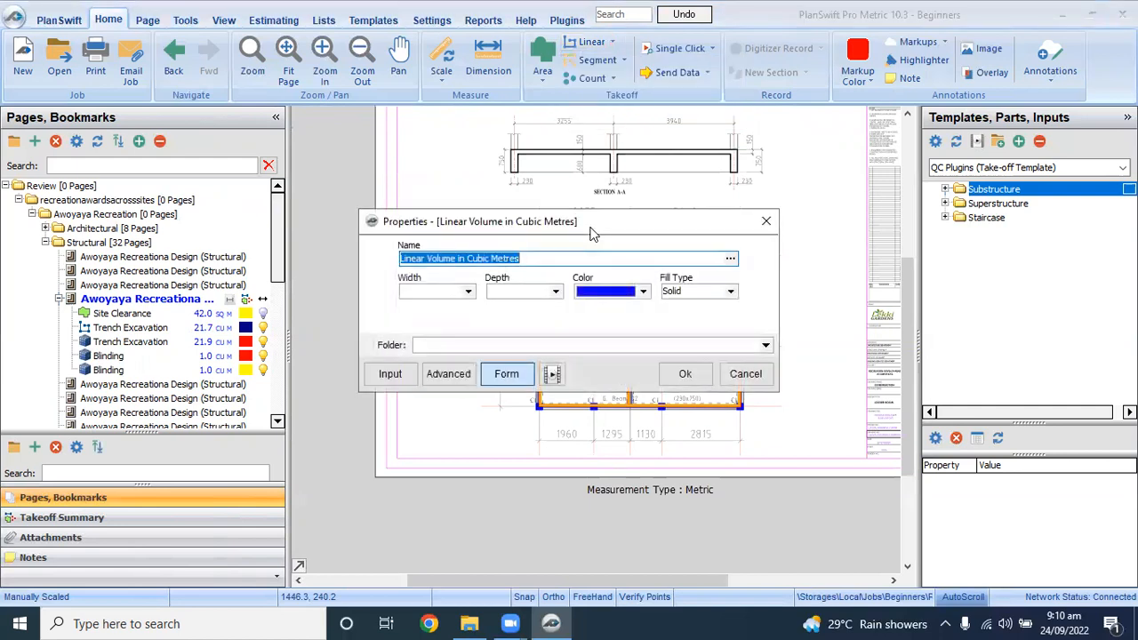
{"action": "type", "text": "Conc Ground Bea"}
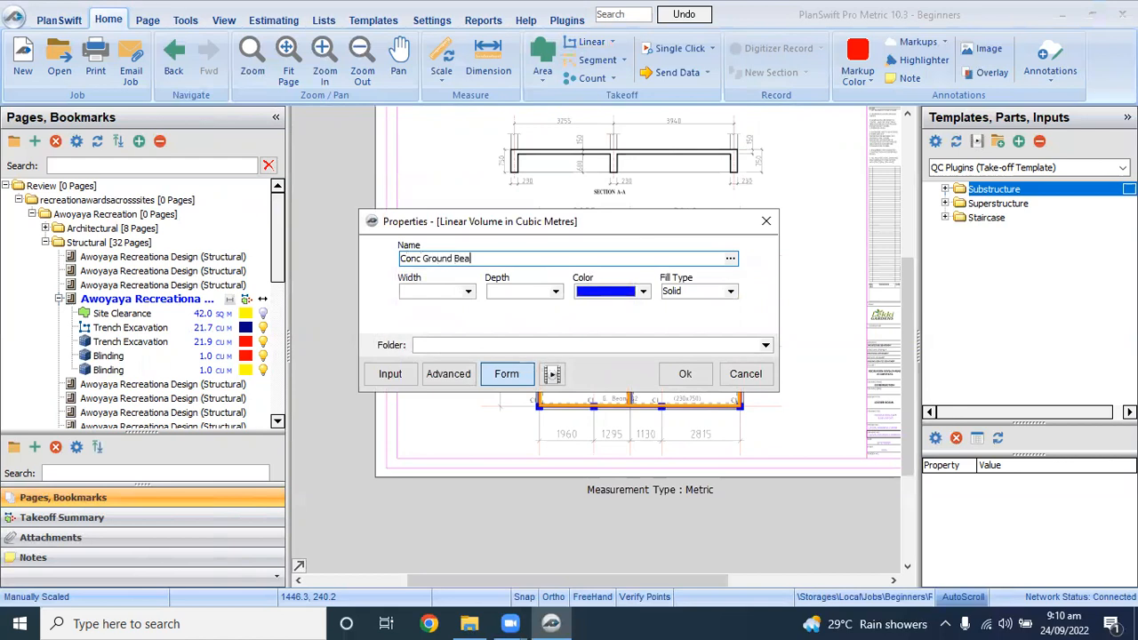
{"action": "left_click", "coordinate": [447, 292]}
{"action": "left_click", "coordinate": [446, 291]}
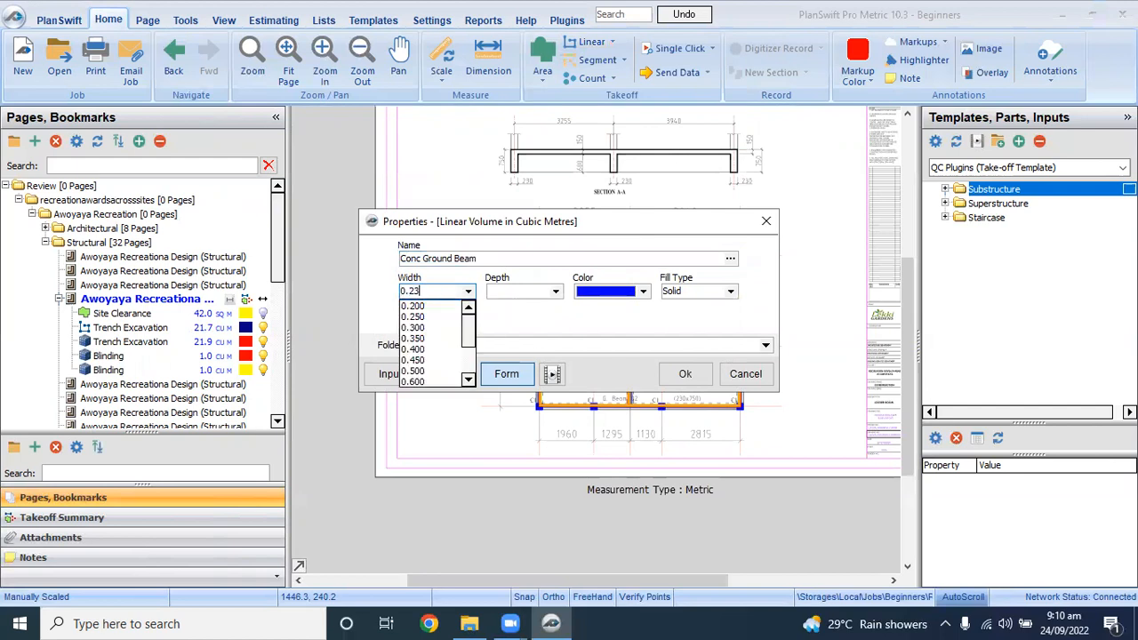
{"action": "left_click", "coordinate": [439, 292]}
{"action": "left_click", "coordinate": [536, 293]}
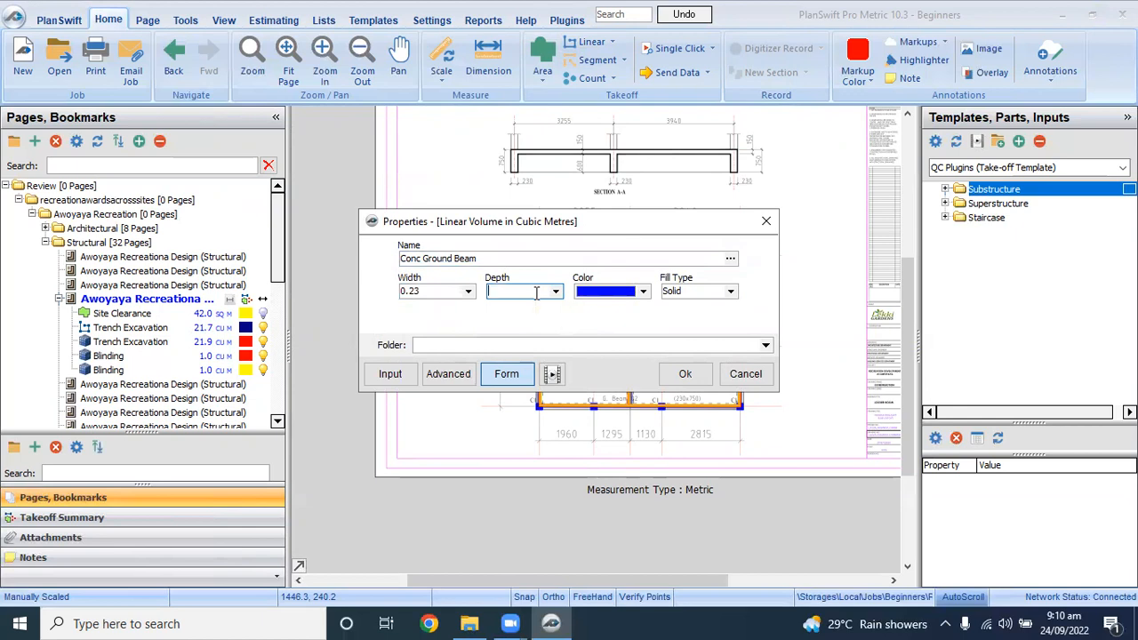
{"action": "type", "text": "0"}
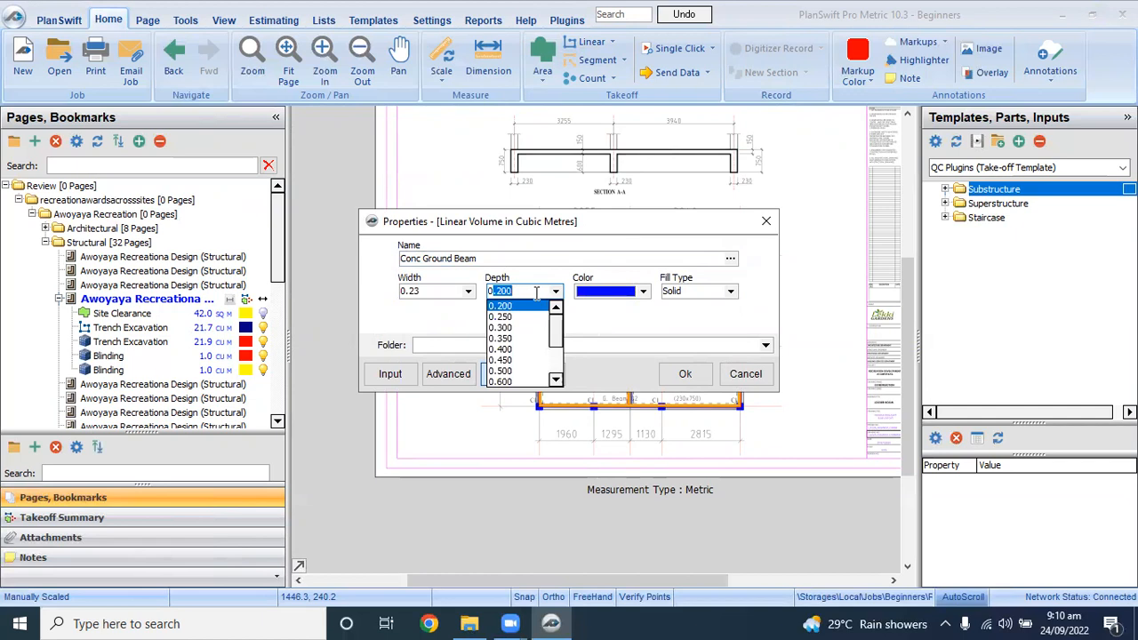
{"action": "type", "text": ".60"}
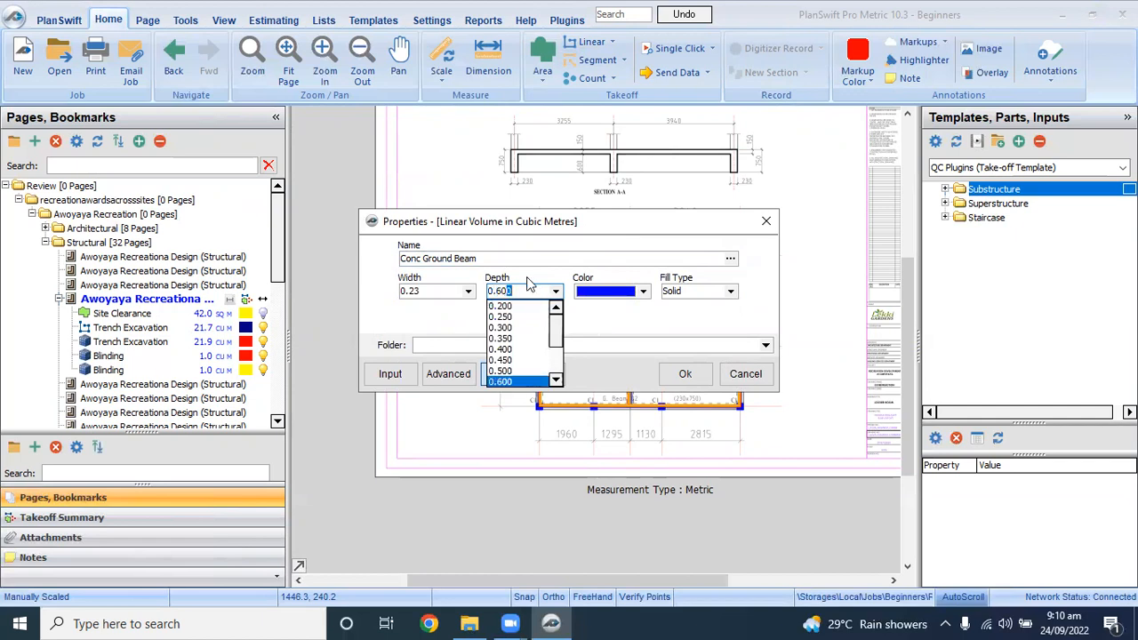
{"action": "left_click", "coordinate": [522, 263]}
{"action": "left_click", "coordinate": [607, 299]}
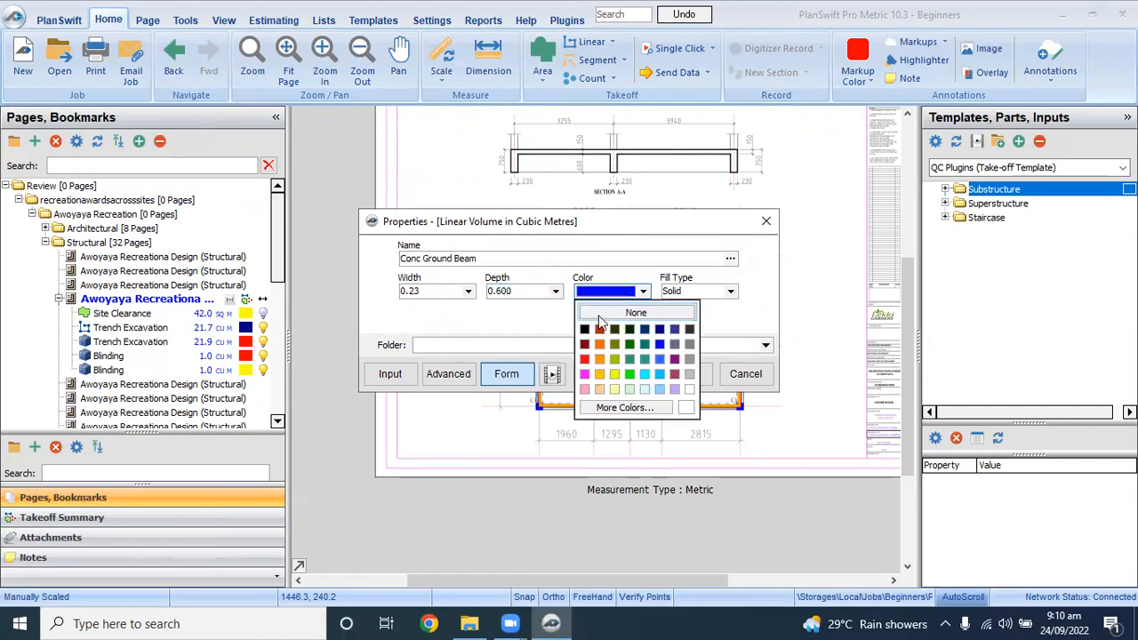
{"action": "left_click", "coordinate": [598, 341]}
{"action": "left_click", "coordinate": [686, 375]}
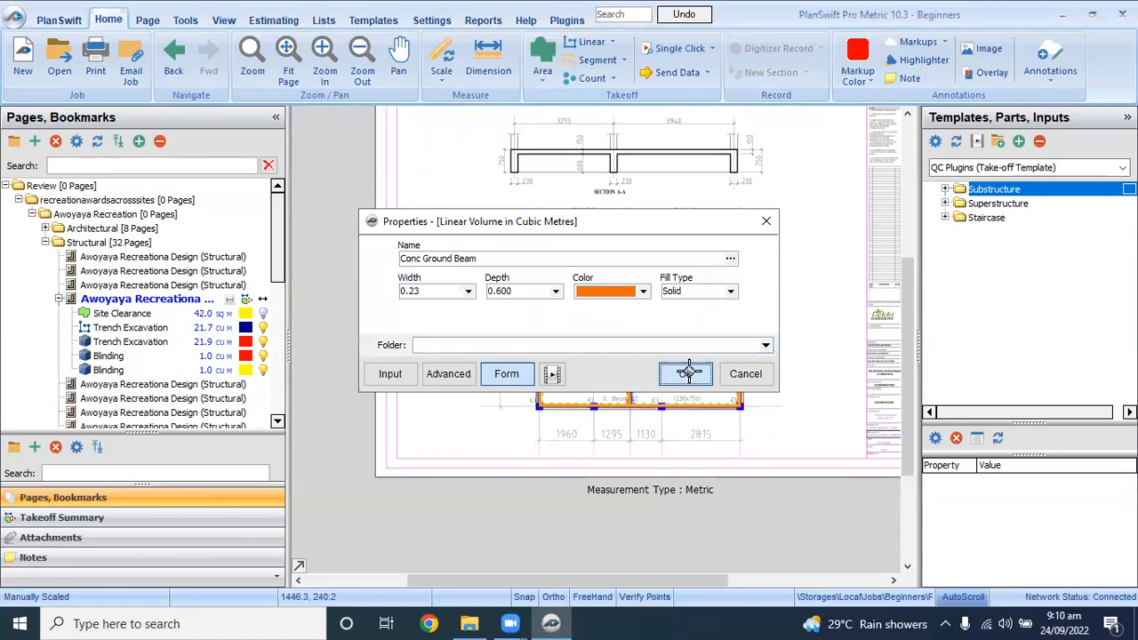
Step: Trace the concrete ground beam along the four outer beams, clockwise from the upper-left C1 column and back to it
{"action": "scroll", "coordinate": [545, 147], "scroll_direction": "up", "scroll_amount": 5}
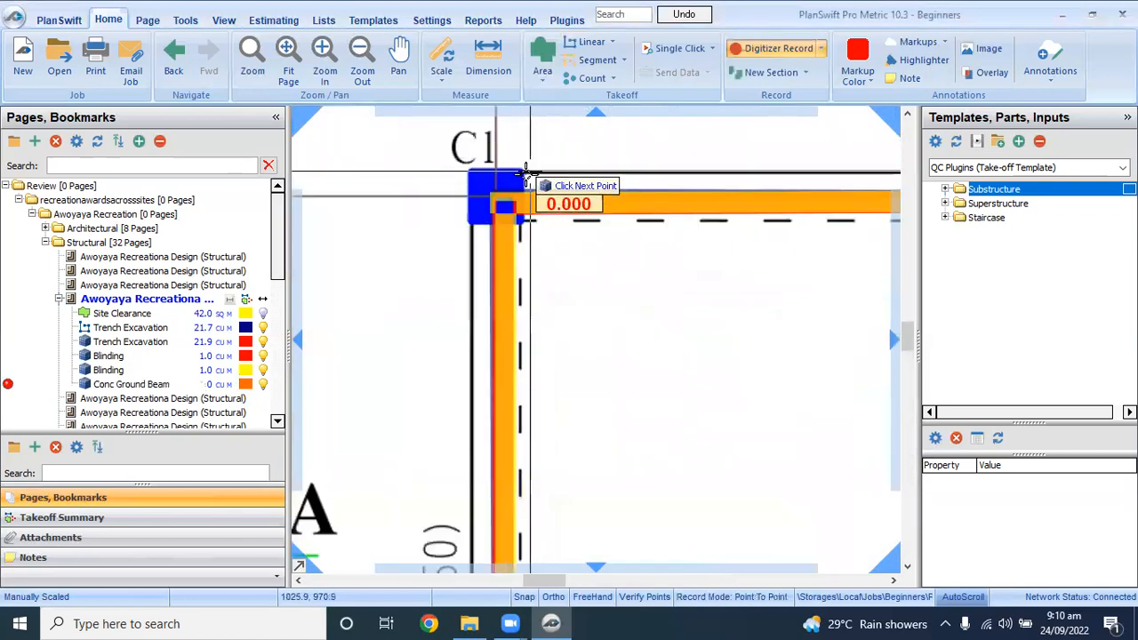
{"action": "scroll", "coordinate": [492, 190], "scroll_direction": "down", "scroll_amount": 5}
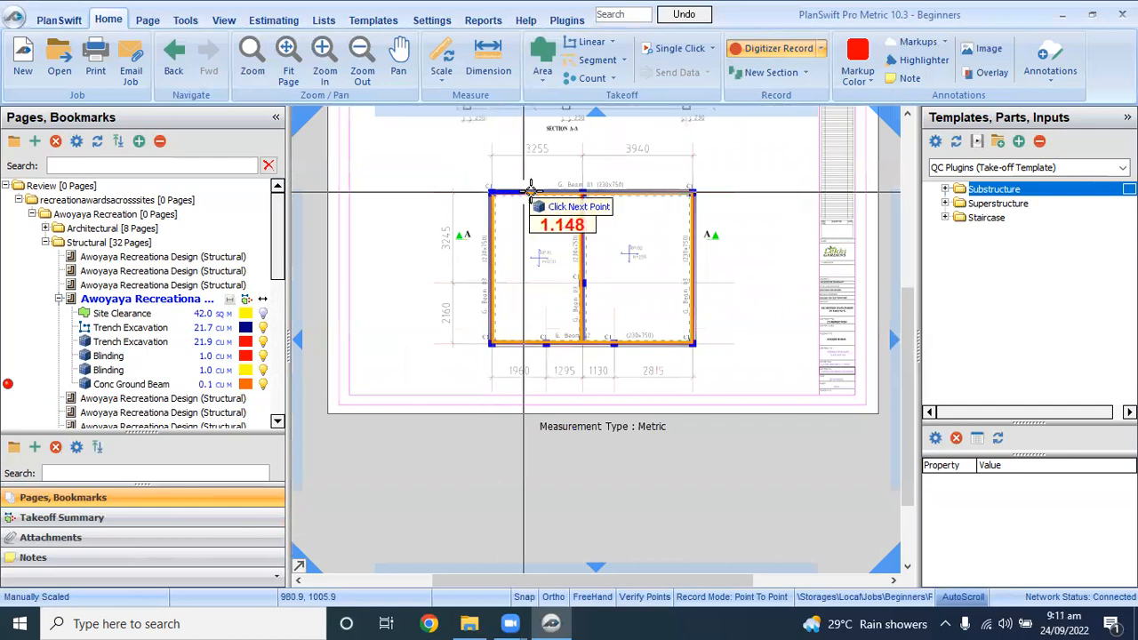
{"action": "scroll", "coordinate": [681, 210], "scroll_direction": "up", "scroll_amount": 5}
{"action": "left_click", "coordinate": [738, 194]}
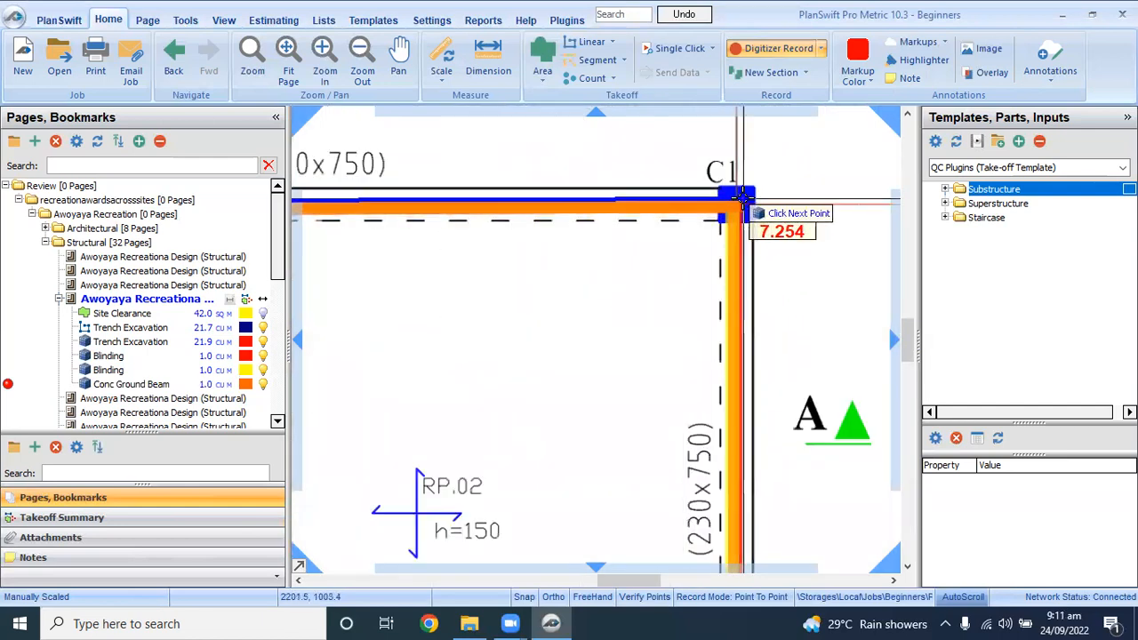
{"action": "scroll", "coordinate": [743, 200], "scroll_direction": "down", "scroll_amount": 5}
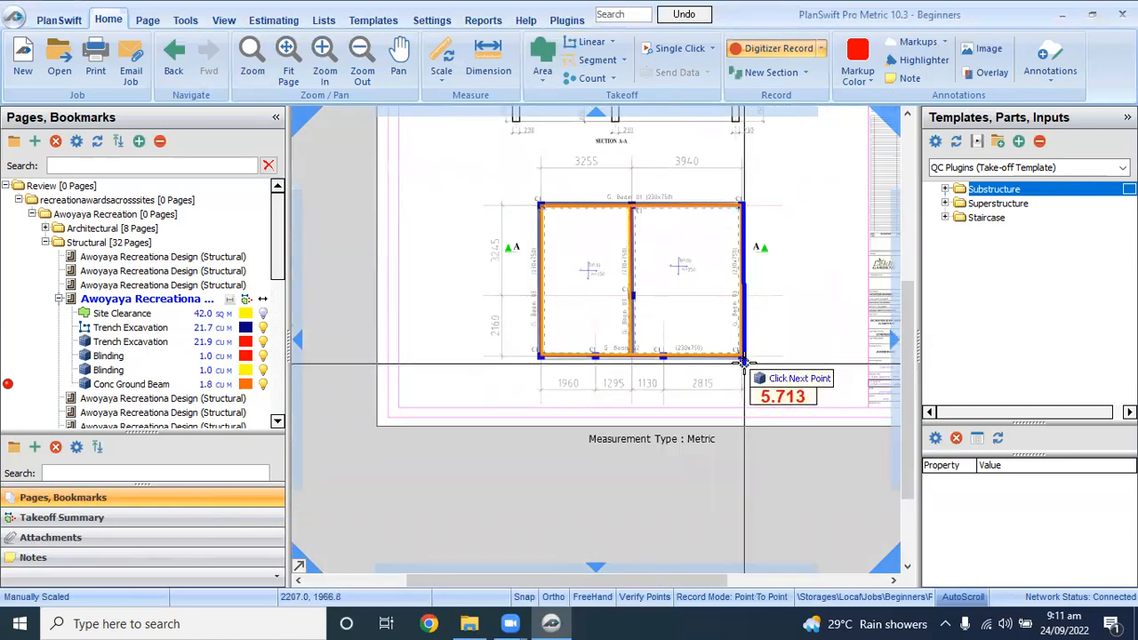
{"action": "scroll", "coordinate": [750, 356], "scroll_direction": "up", "scroll_amount": 5}
{"action": "left_click", "coordinate": [749, 340]}
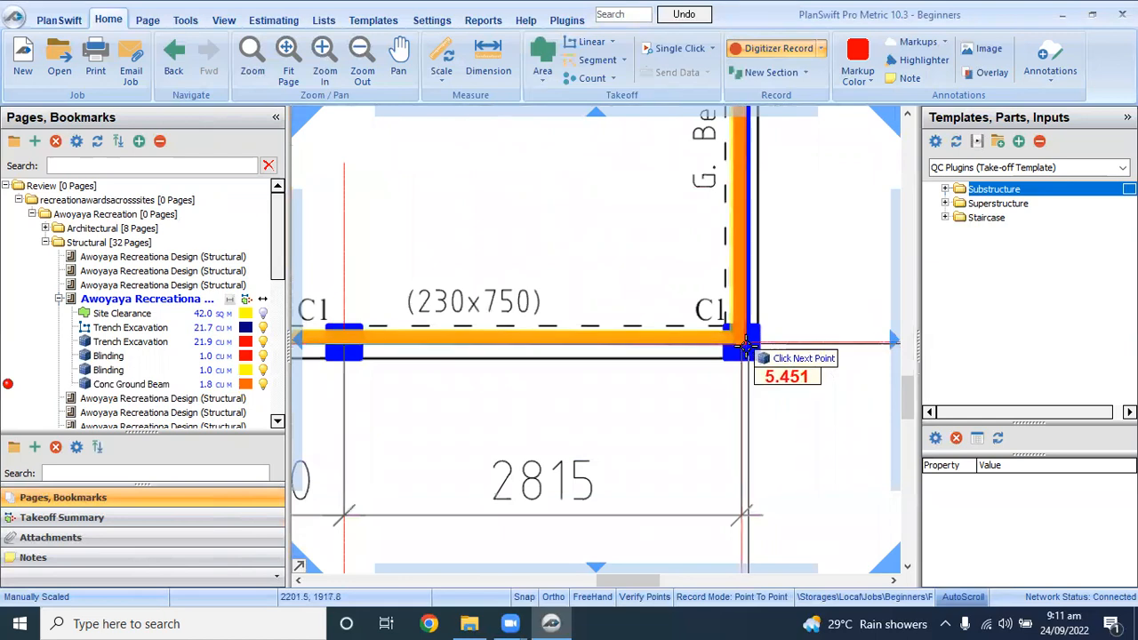
{"action": "scroll", "coordinate": [749, 343], "scroll_direction": "down", "scroll_amount": 5}
{"action": "scroll", "coordinate": [544, 351], "scroll_direction": "up", "scroll_amount": 5}
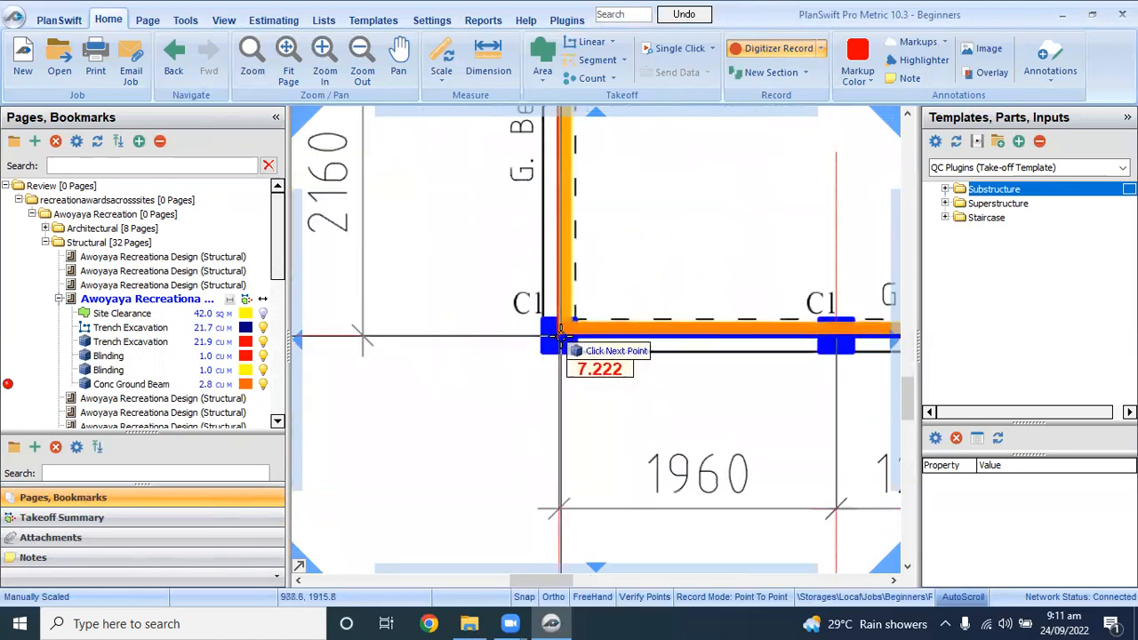
{"action": "left_click", "coordinate": [558, 335]}
{"action": "scroll", "coordinate": [558, 335], "scroll_direction": "down", "scroll_amount": 5}
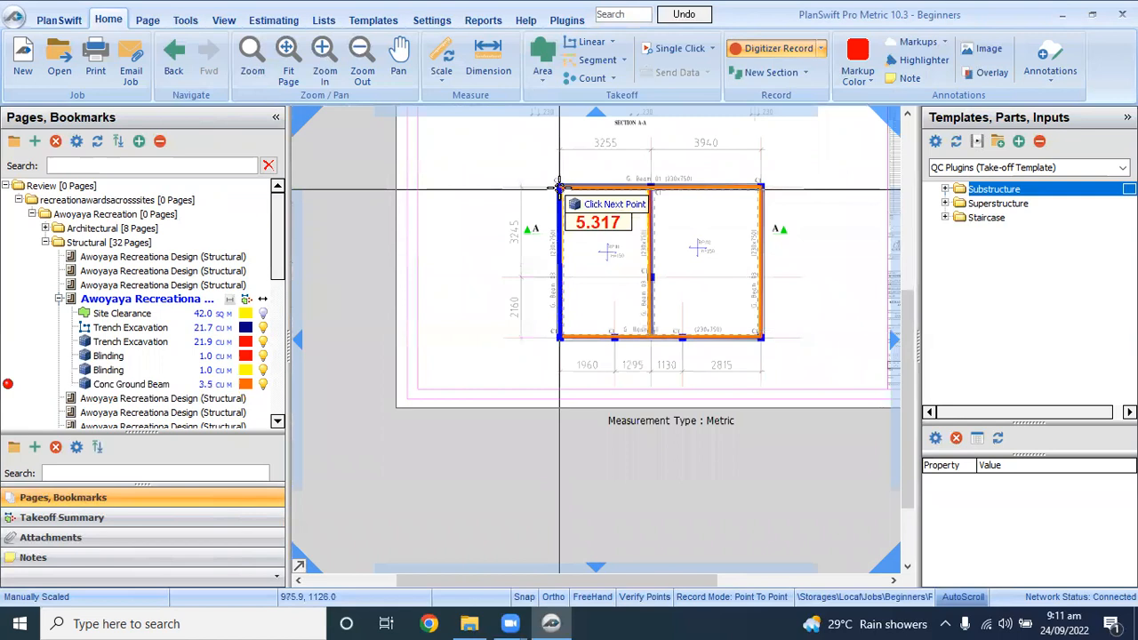
{"action": "scroll", "coordinate": [562, 199], "scroll_direction": "up", "scroll_amount": 5}
{"action": "left_click", "coordinate": [558, 198]}
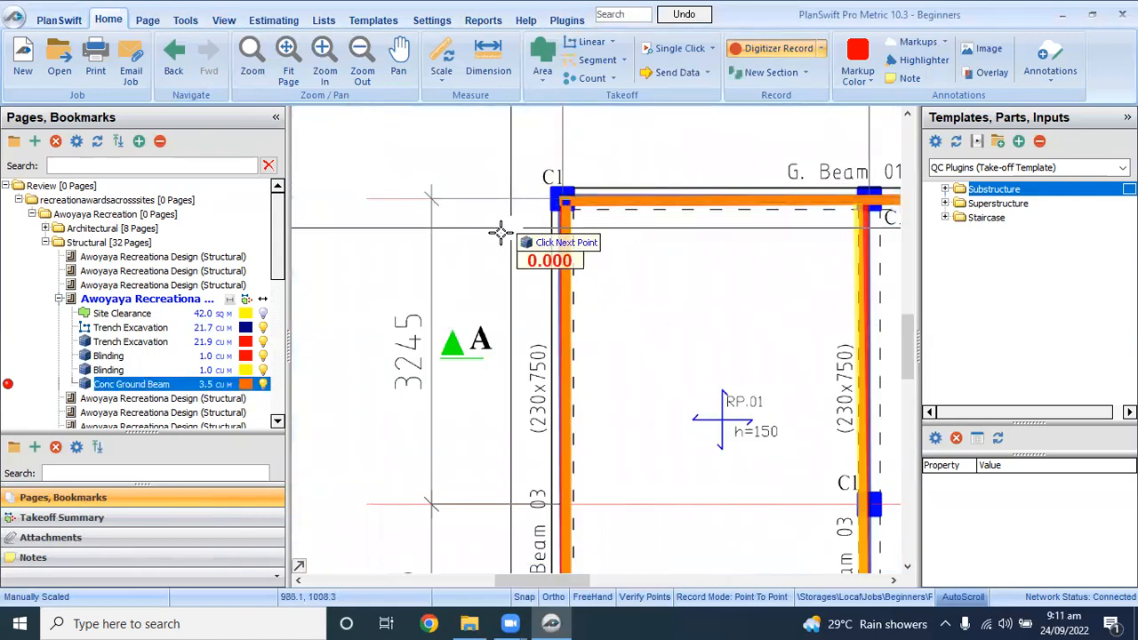
Step: Trace the middle concrete ground beam from the upper middle C1 column to G. Beam 02 and stop recording the takeoff
{"action": "scroll", "coordinate": [533, 222], "scroll_direction": "down", "scroll_amount": 5}
{"action": "scroll", "coordinate": [617, 236], "scroll_direction": "up", "scroll_amount": 5}
{"action": "scroll", "coordinate": [651, 224], "scroll_direction": "up", "scroll_amount": 2}
{"action": "left_click", "coordinate": [652, 224]}
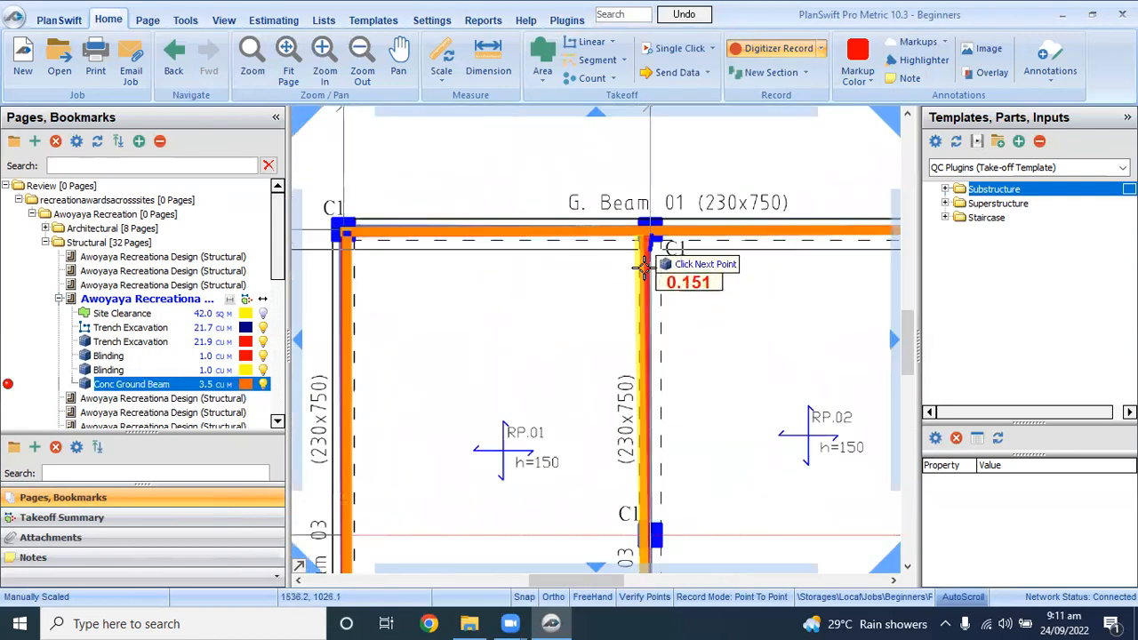
{"action": "scroll", "coordinate": [641, 249], "scroll_direction": "down", "scroll_amount": 6}
{"action": "scroll", "coordinate": [646, 411], "scroll_direction": "up", "scroll_amount": 4}
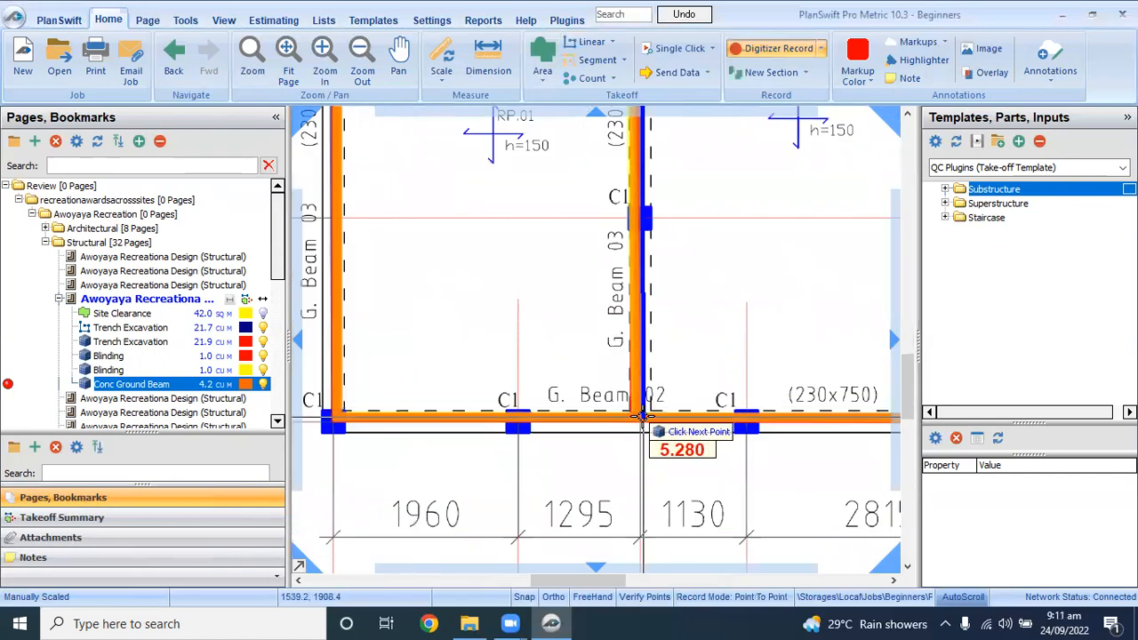
{"action": "left_click", "coordinate": [643, 415]}
{"action": "scroll", "coordinate": [574, 413], "scroll_direction": "down", "scroll_amount": 6}
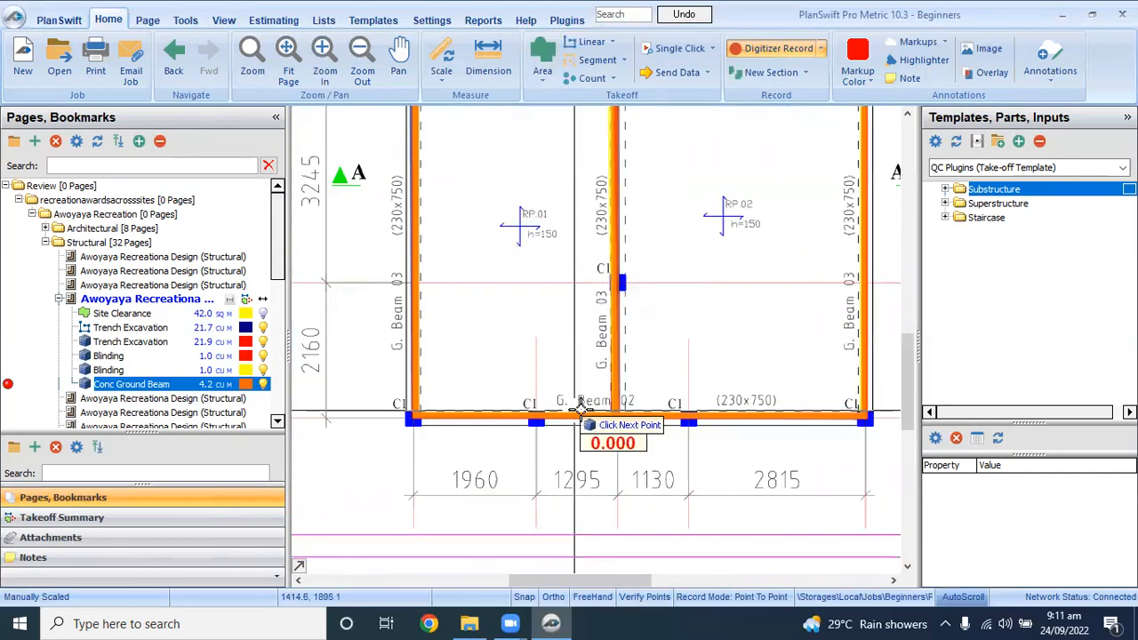
{"action": "left_click", "coordinate": [760, 48]}
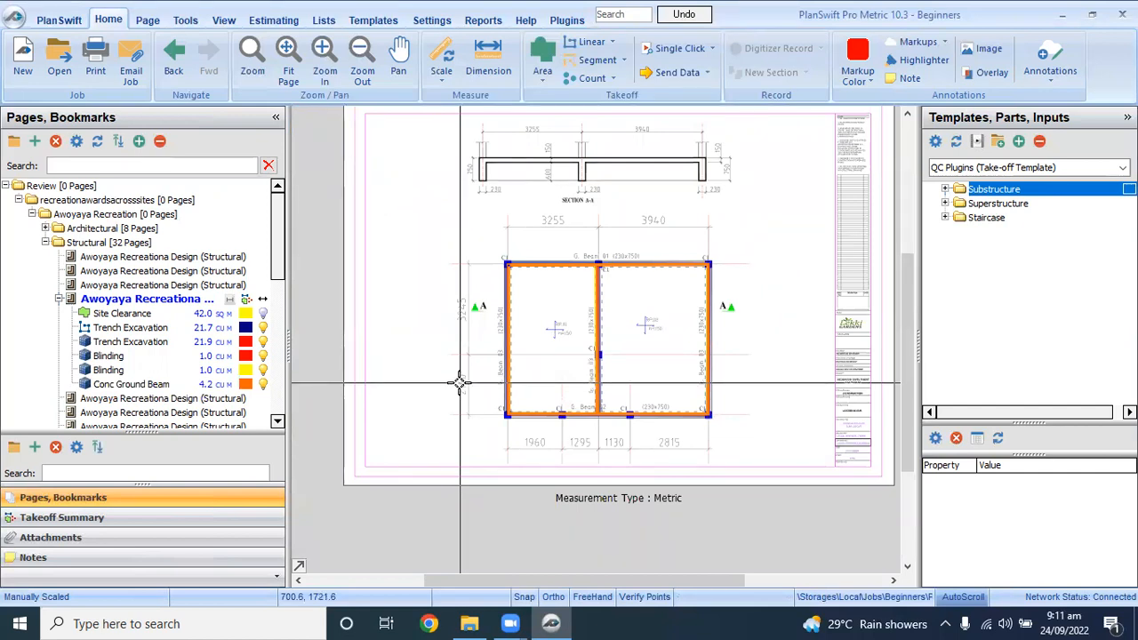
Step: Copy the red Trench Excavation takeoff and paste its sections into a new item
{"action": "left_click", "coordinate": [230, 344]}
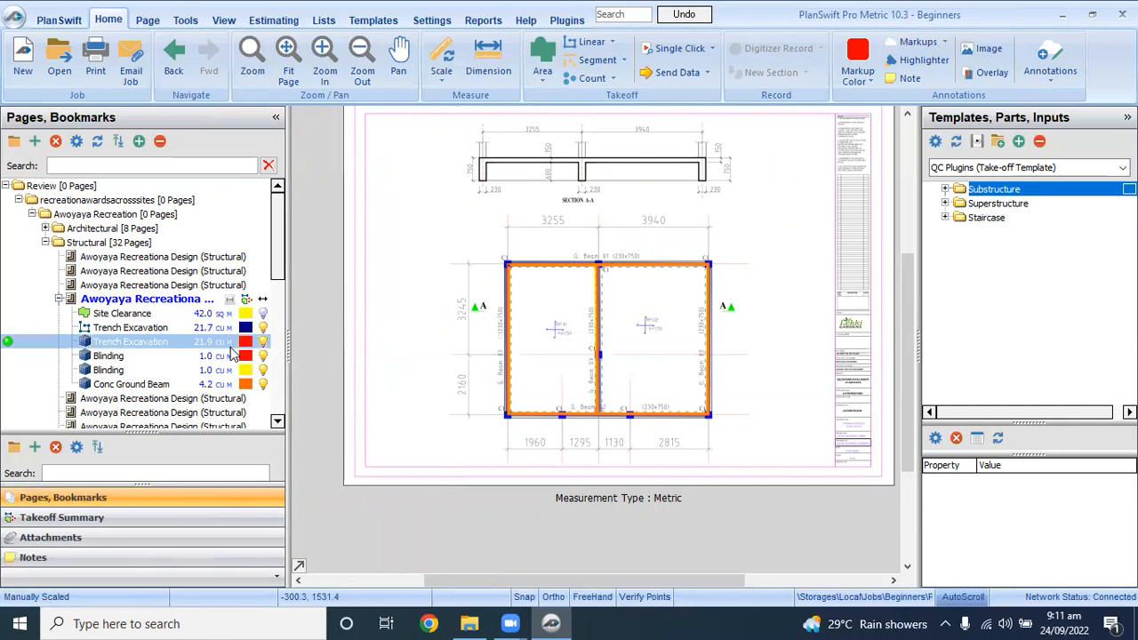
{"action": "right_click", "coordinate": [148, 349]}
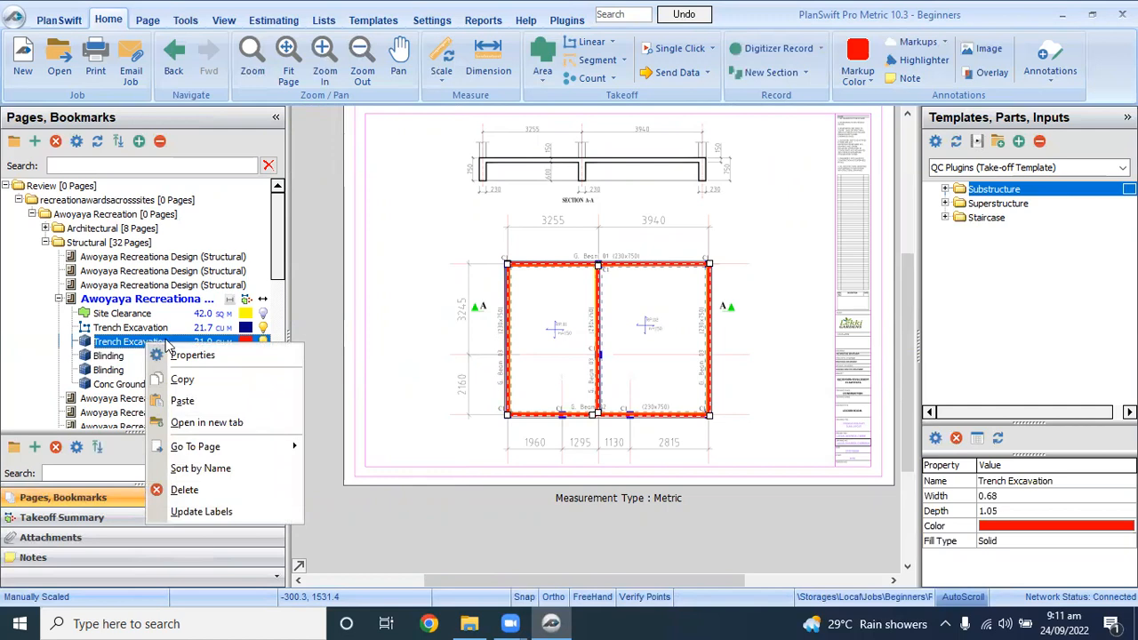
{"action": "left_click", "coordinate": [182, 380]}
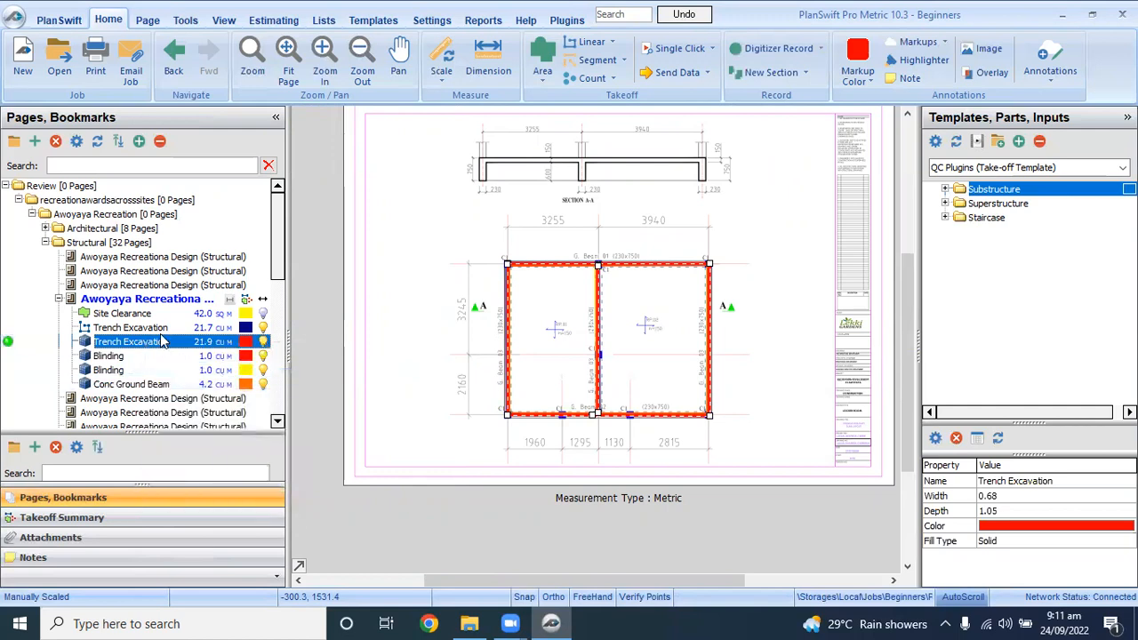
{"action": "right_click", "coordinate": [163, 342]}
{"action": "left_click", "coordinate": [213, 391]}
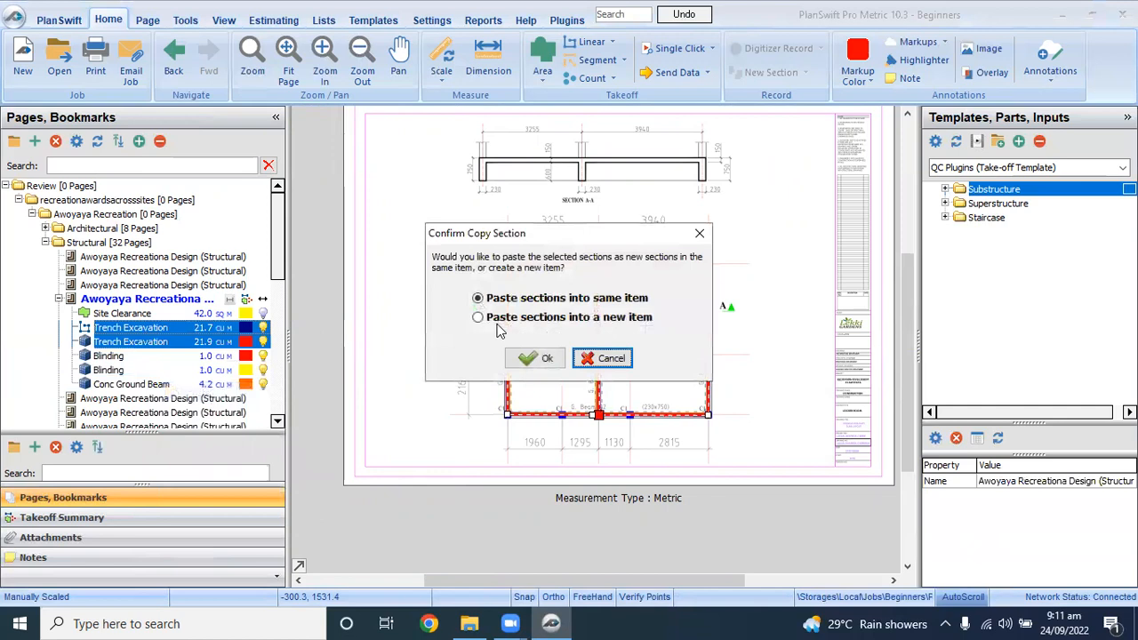
{"action": "left_click", "coordinate": [499, 321]}
{"action": "left_click", "coordinate": [530, 359]}
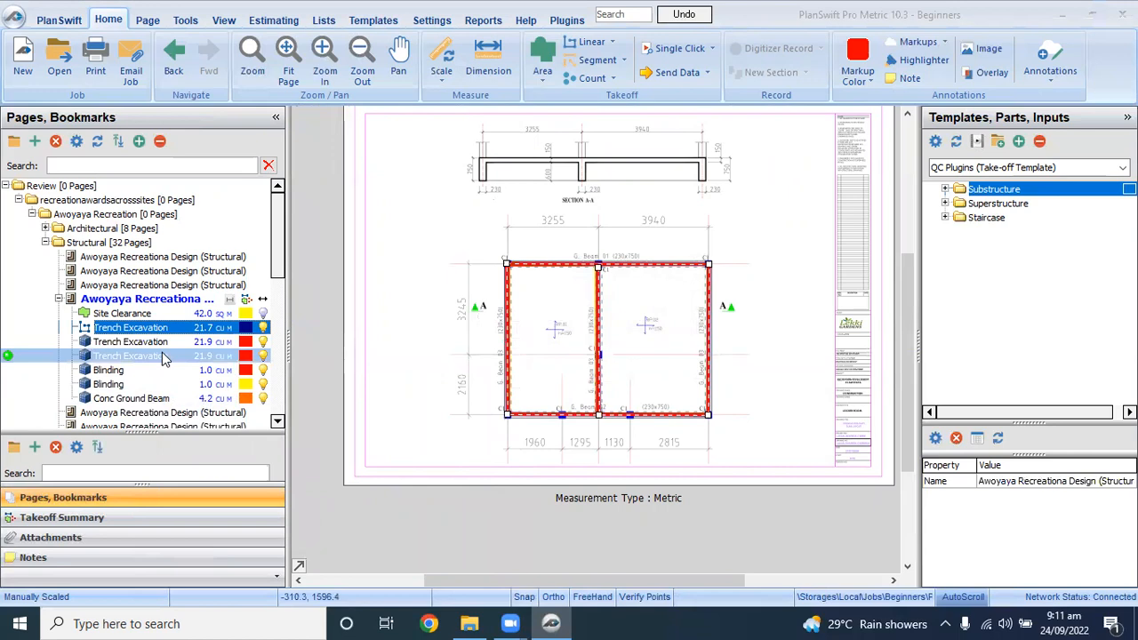
Step: Rename the copied Trench Excavation takeoff Conc. Ground Beam and set its width to 0.23 and depth to 0.600
{"action": "double_click", "coordinate": [162, 356]}
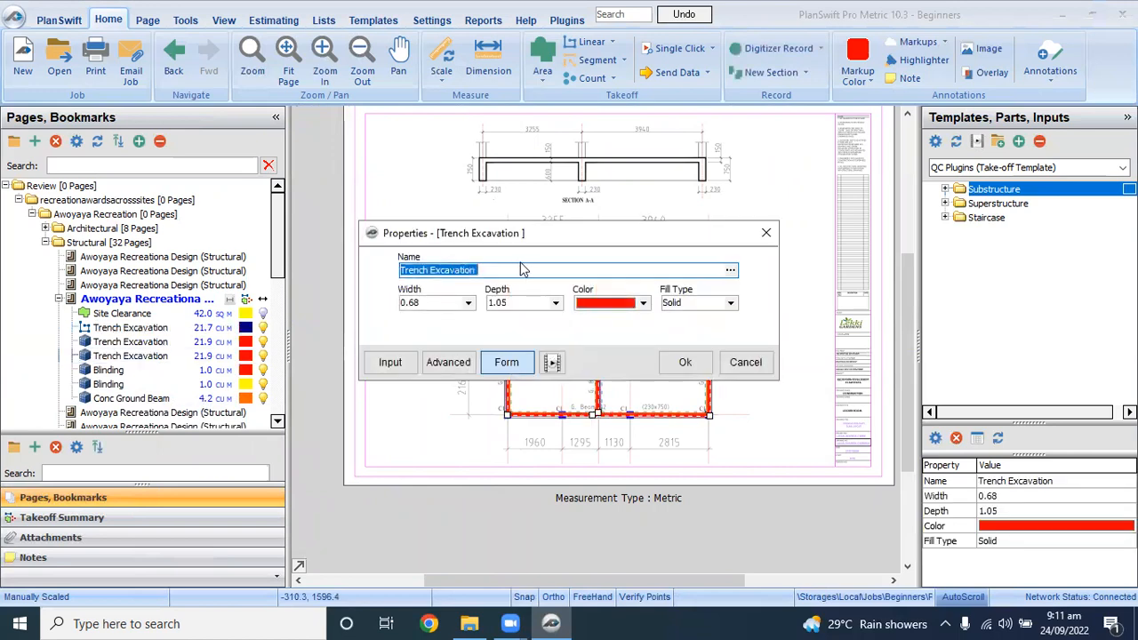
{"action": "type", "text": "Conc. Ground Beam"}
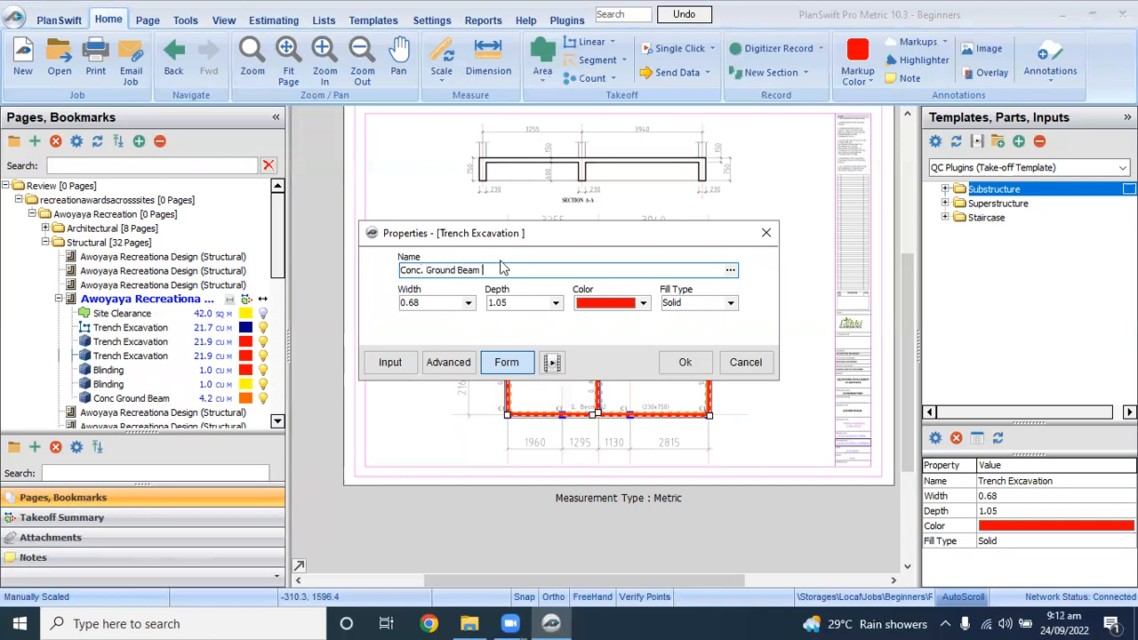
{"action": "left_click_drag", "start_coordinate": [426, 302], "coordinate": [394, 305]}
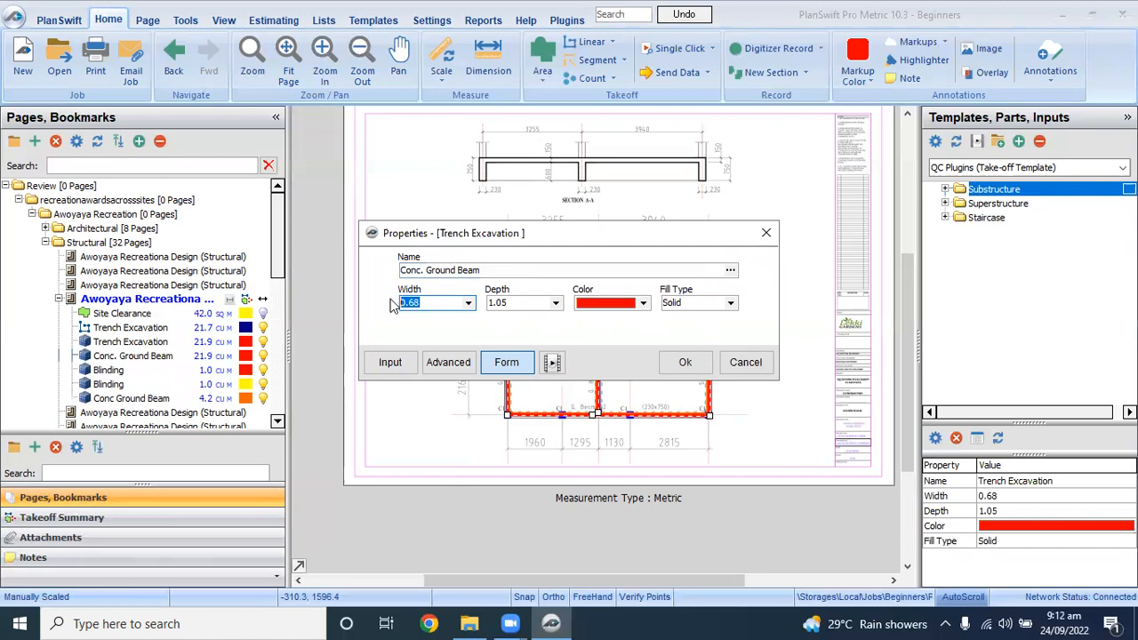
{"action": "type", "text": "0.23"}
{"action": "key", "text": "Tab"}
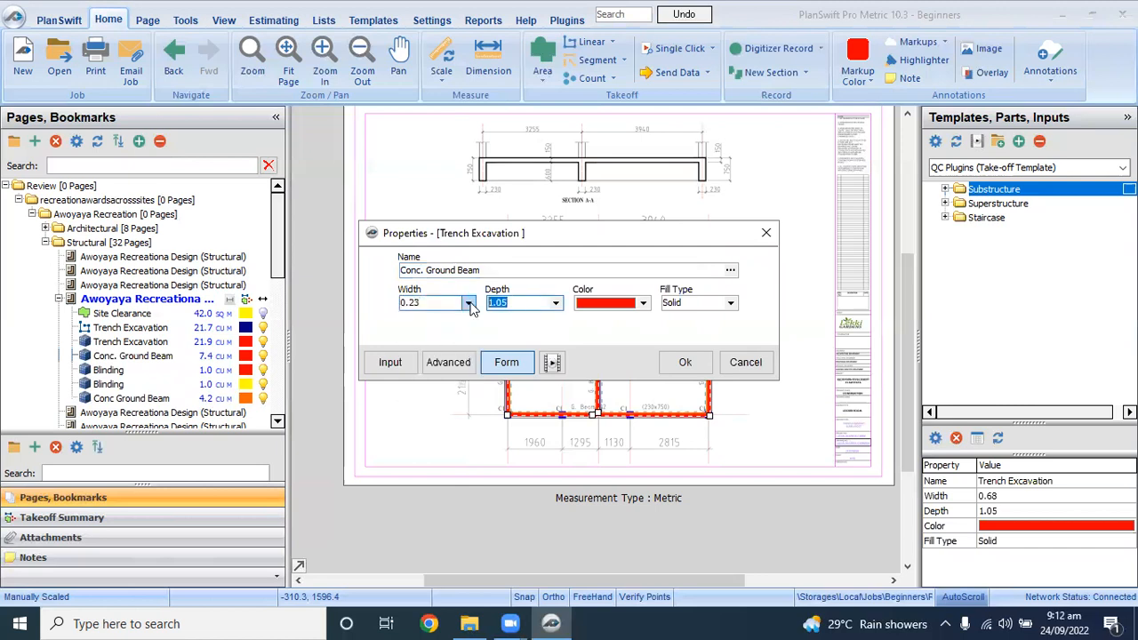
{"action": "type", "text": "0.60"}
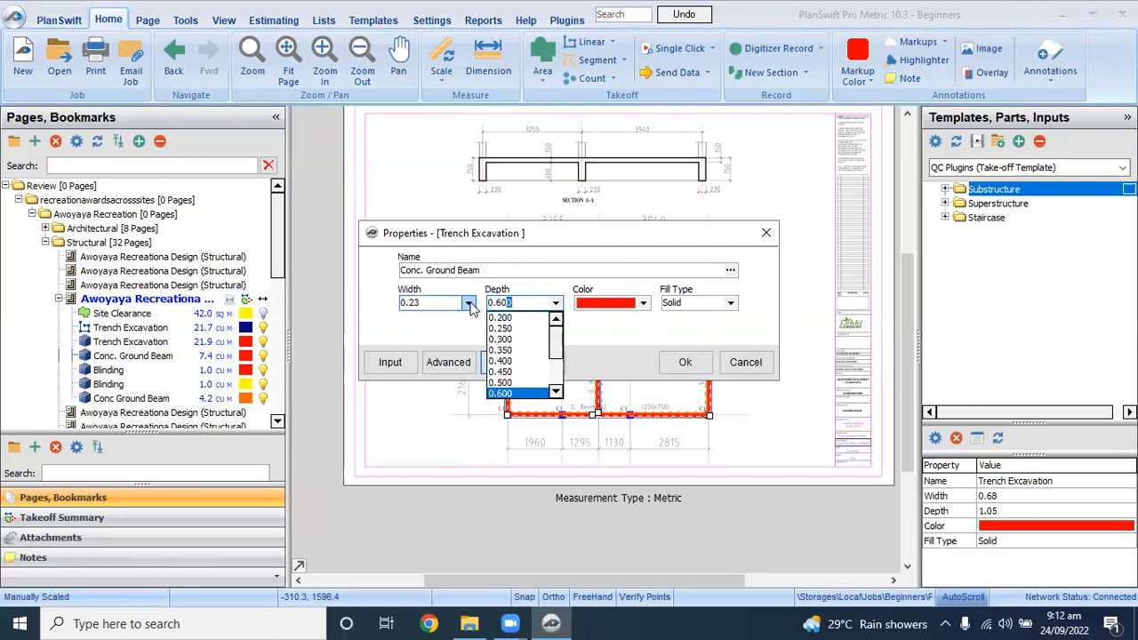
{"action": "left_click", "coordinate": [514, 287]}
{"action": "left_click", "coordinate": [676, 363]}
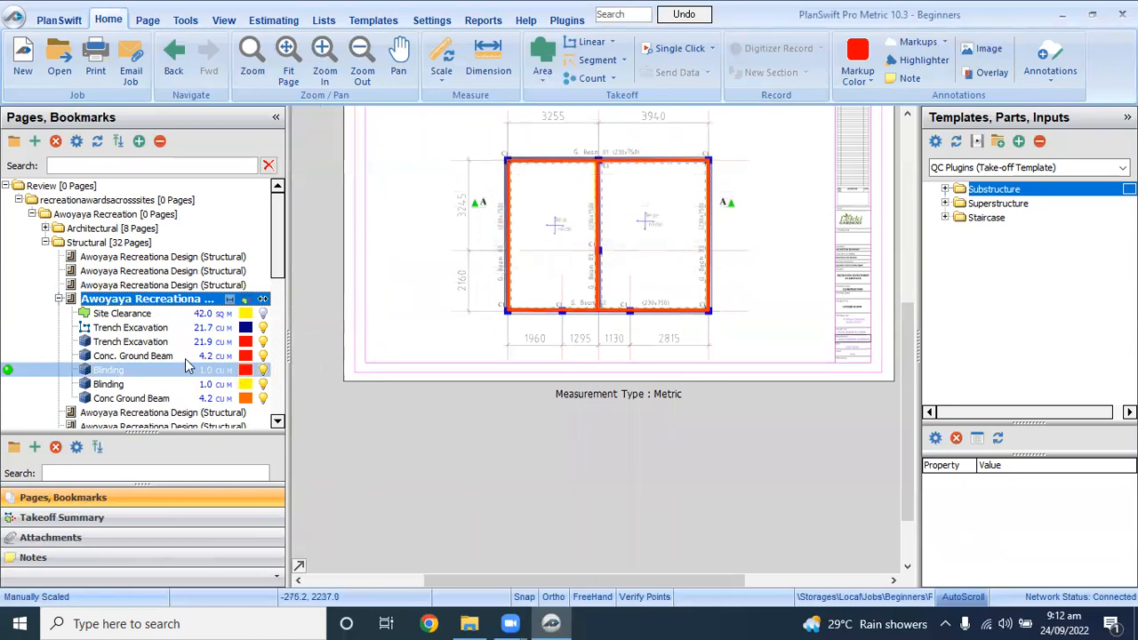
{"action": "left_click", "coordinate": [138, 400]}
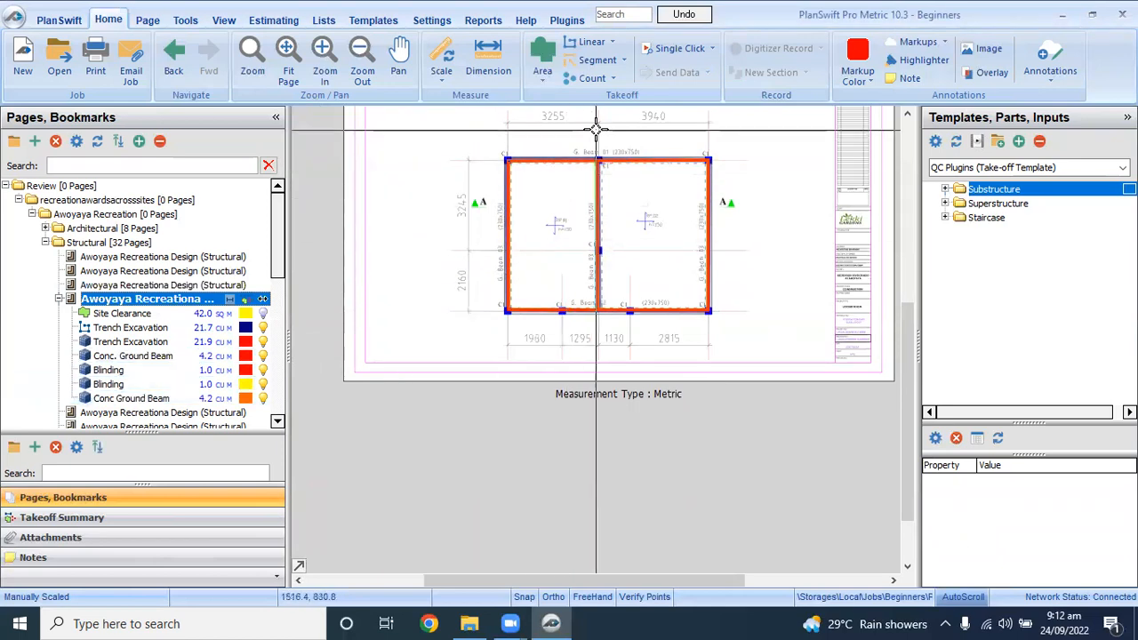
{"action": "scroll", "coordinate": [594, 125], "scroll_direction": "up", "scroll_amount": 3}
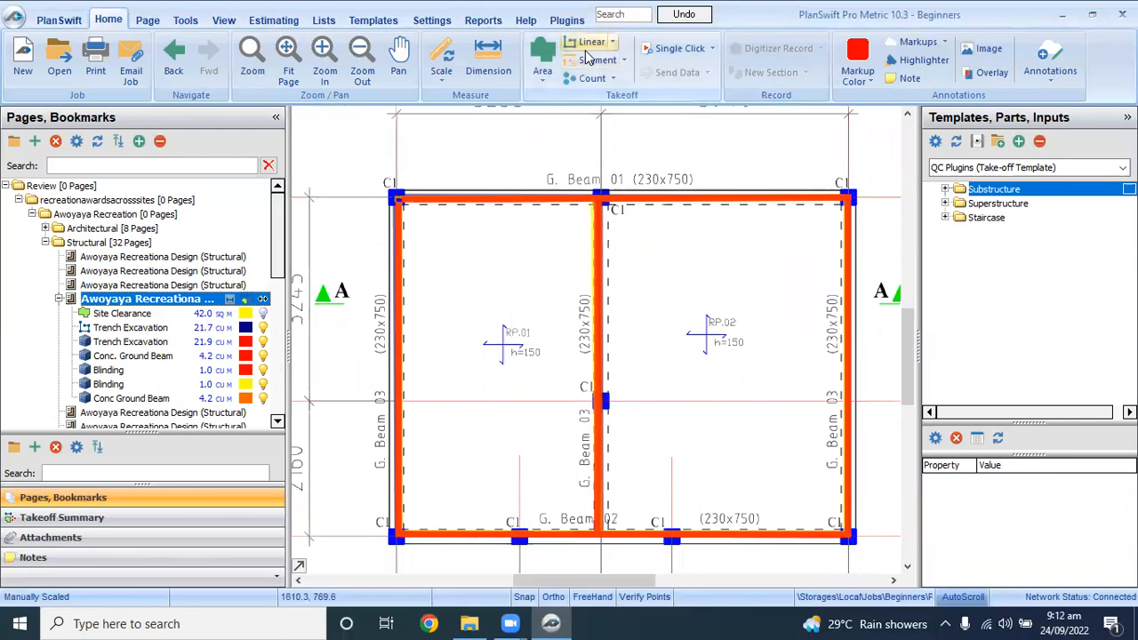
{"action": "left_click", "coordinate": [626, 62]}
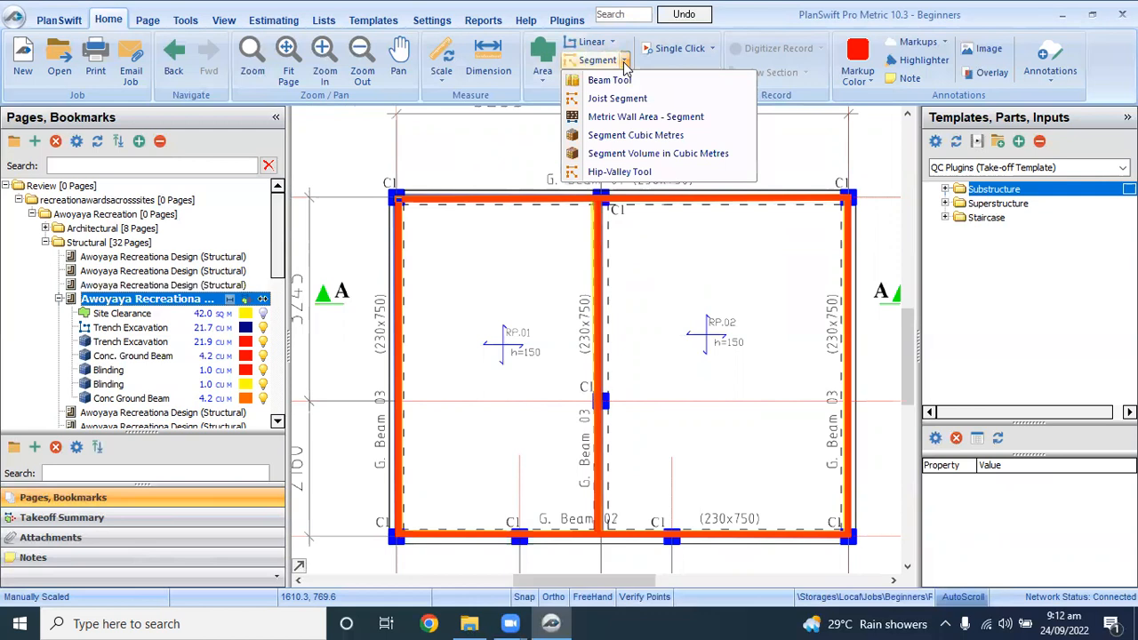
{"action": "left_click", "coordinate": [627, 64]}
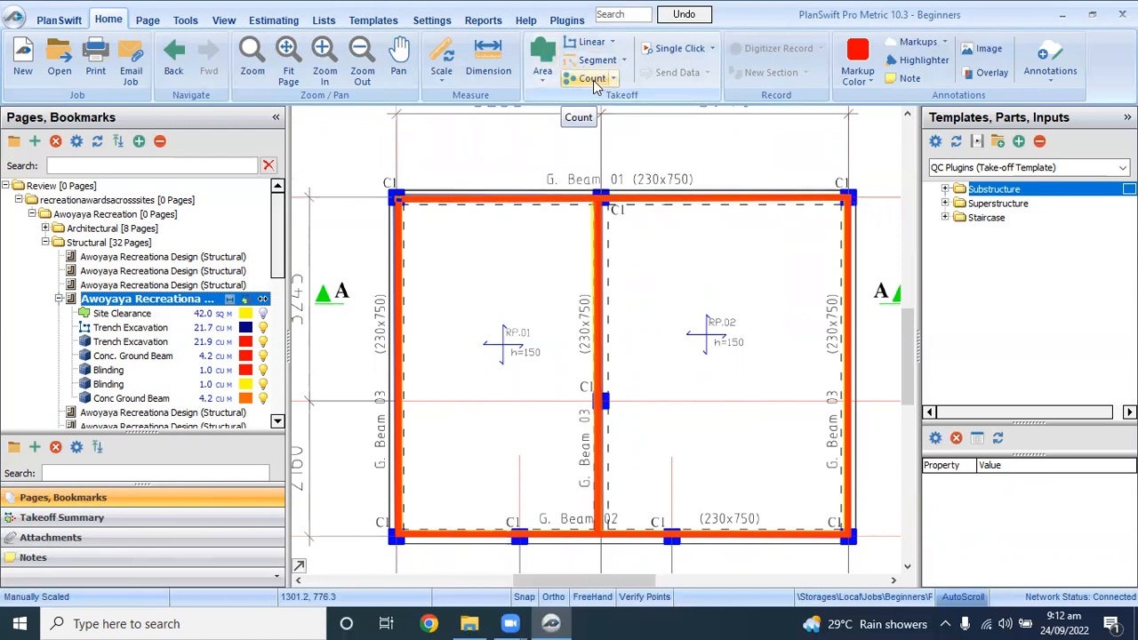
{"action": "left_click", "coordinate": [608, 81]}
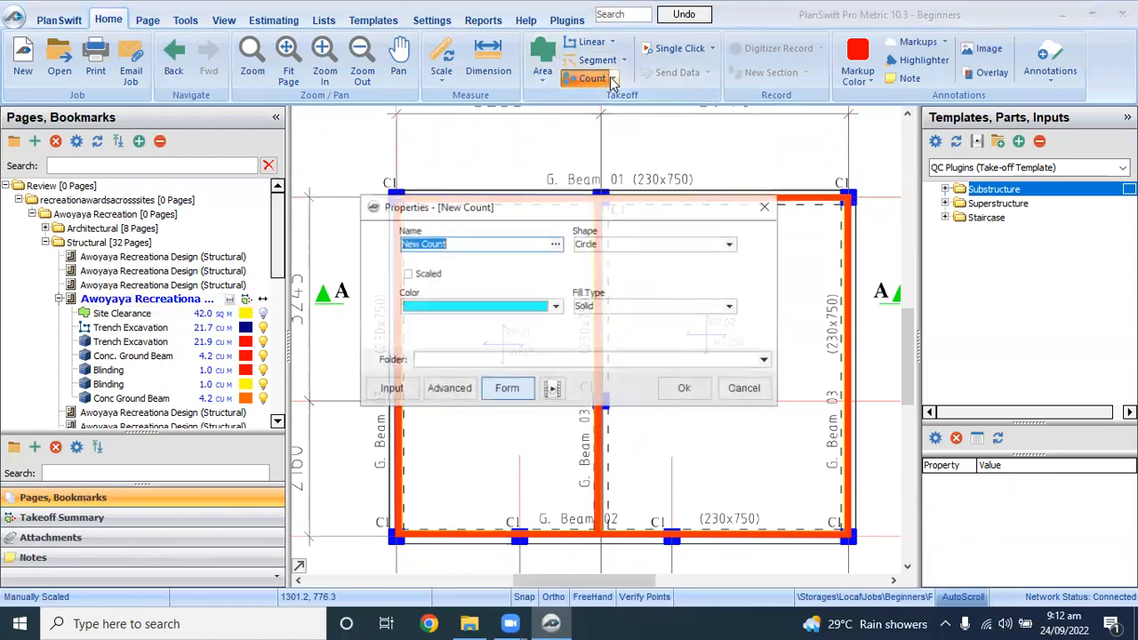
{"action": "left_click", "coordinate": [763, 205]}
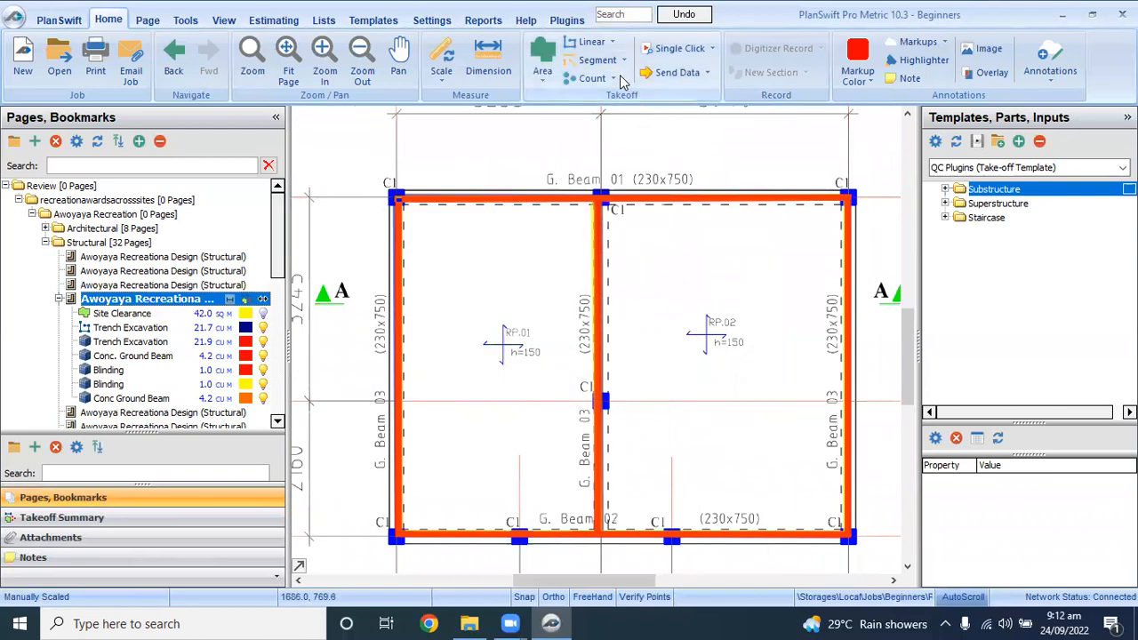
Step: Create a plus-shaped count takeoff named Columns Nr
{"action": "left_click", "coordinate": [614, 80]}
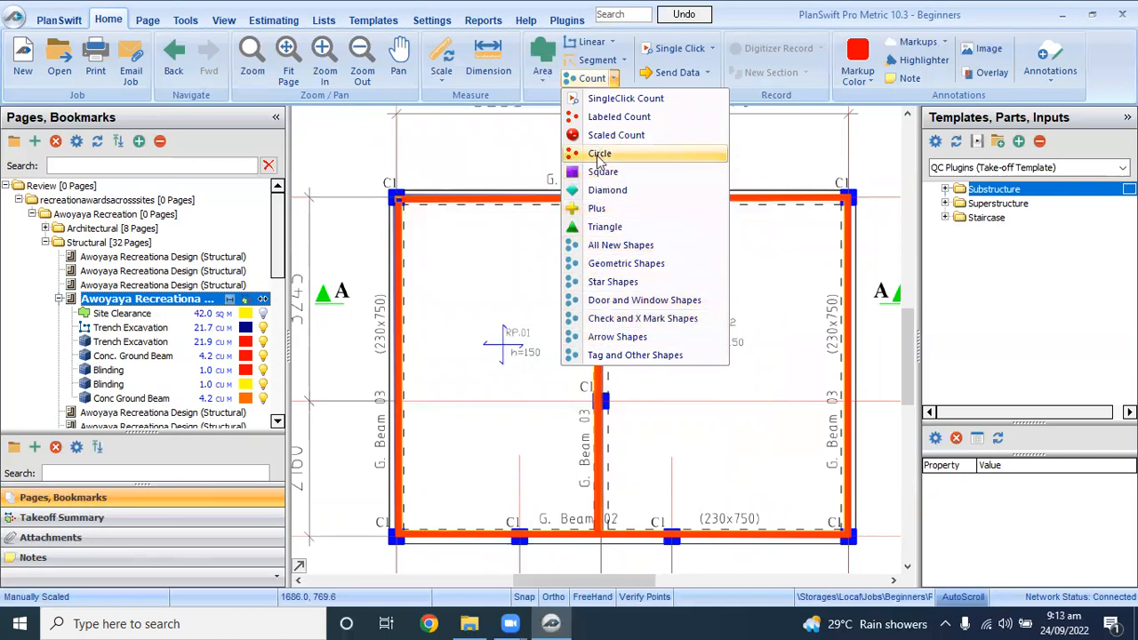
{"action": "left_click", "coordinate": [601, 209]}
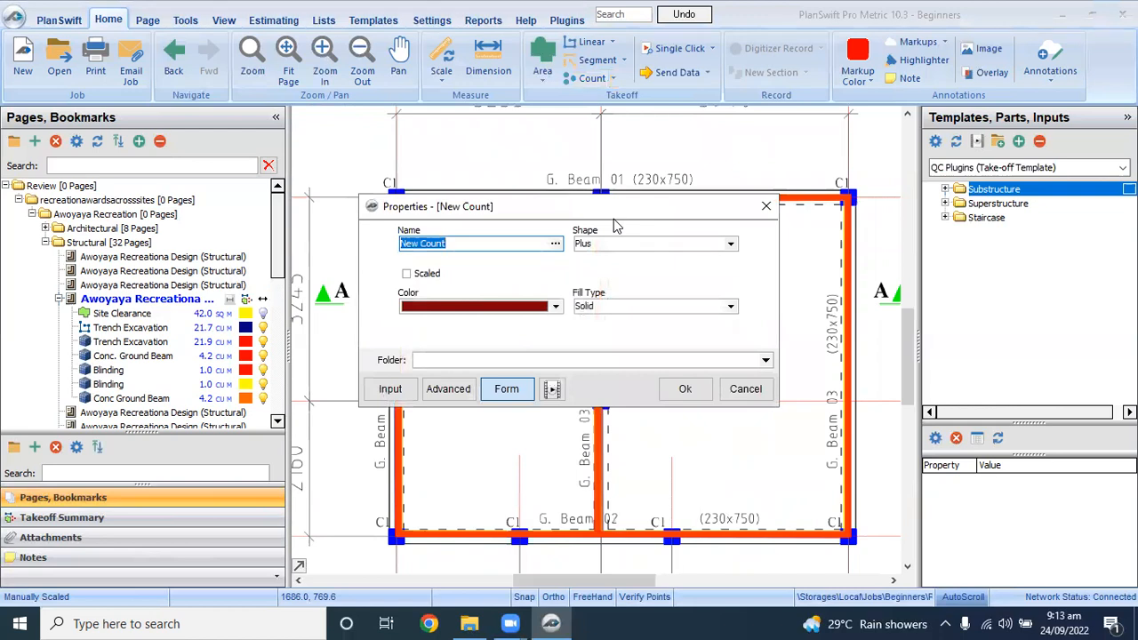
{"action": "type", "text": "Column"}
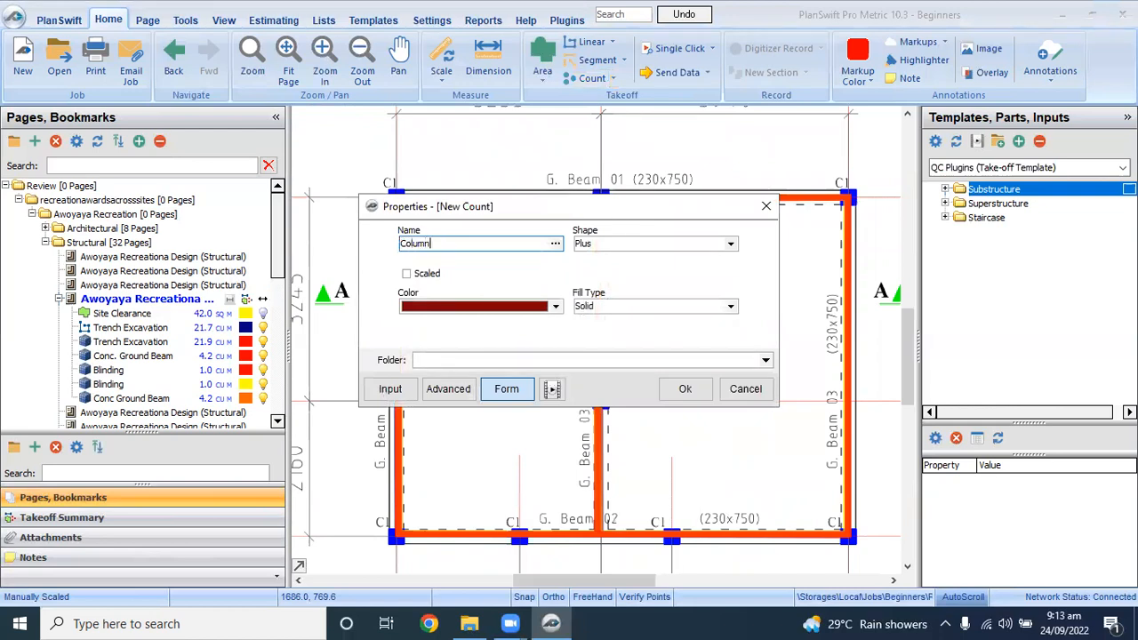
{"action": "type", "text": "s Nr"}
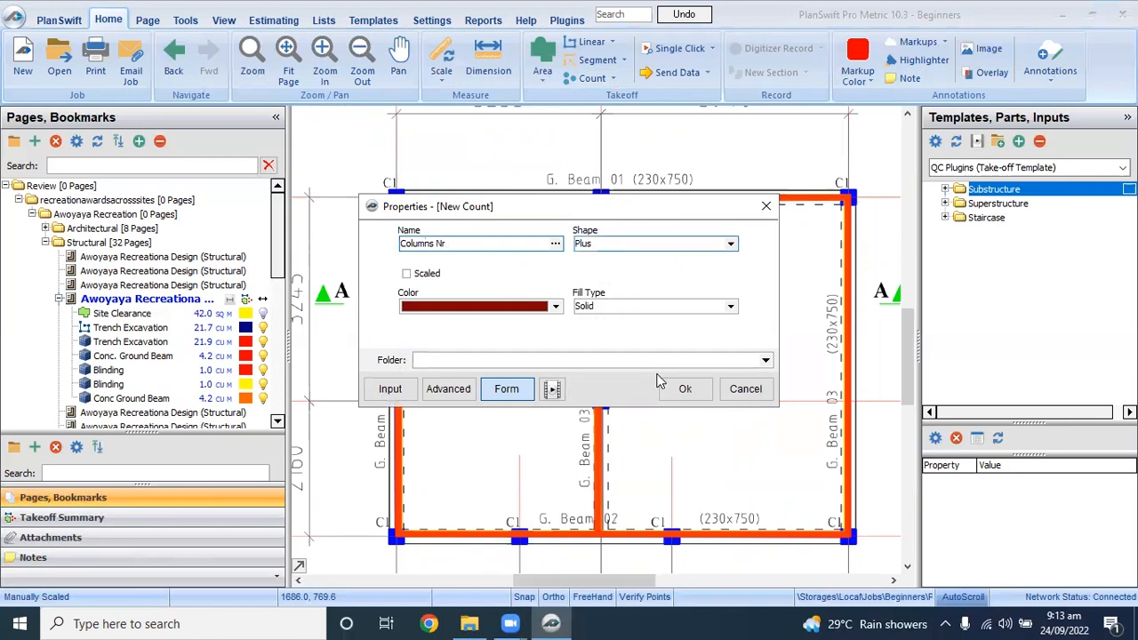
{"action": "left_click", "coordinate": [683, 389]}
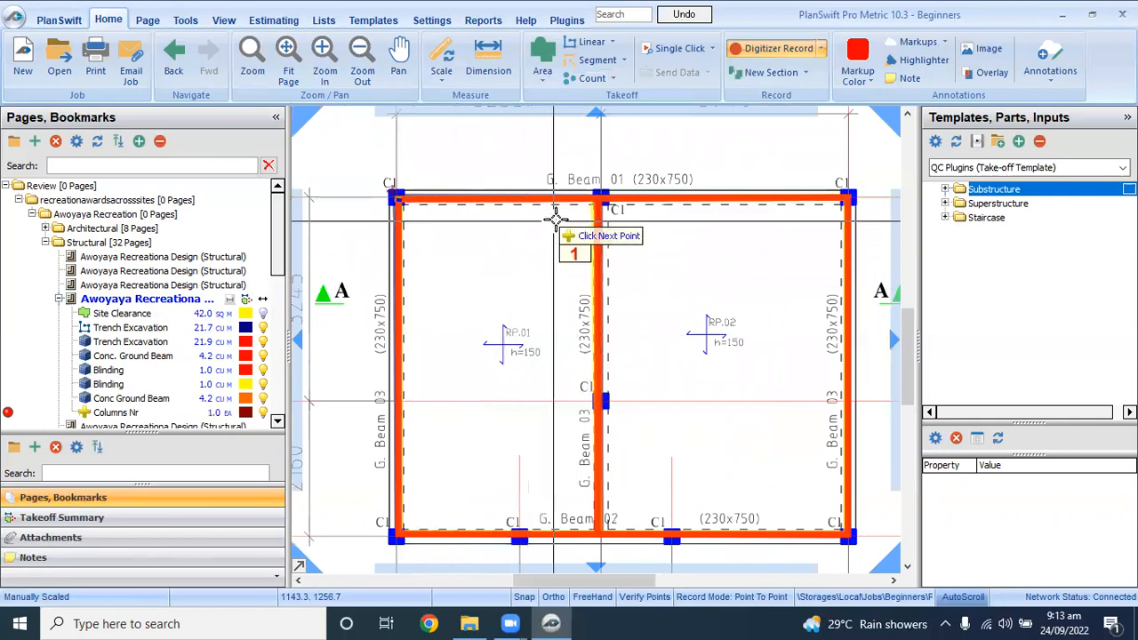
Step: Mark each C1 column on the ground-beam plan for the Columns Nr count and stop recording
{"action": "left_click", "coordinate": [603, 193]}
{"action": "left_click", "coordinate": [850, 195]}
{"action": "left_click", "coordinate": [849, 542]}
{"action": "left_click", "coordinate": [663, 536]}
{"action": "left_click", "coordinate": [606, 399]}
{"action": "left_click", "coordinate": [520, 535]}
{"action": "left_click", "coordinate": [394, 537]}
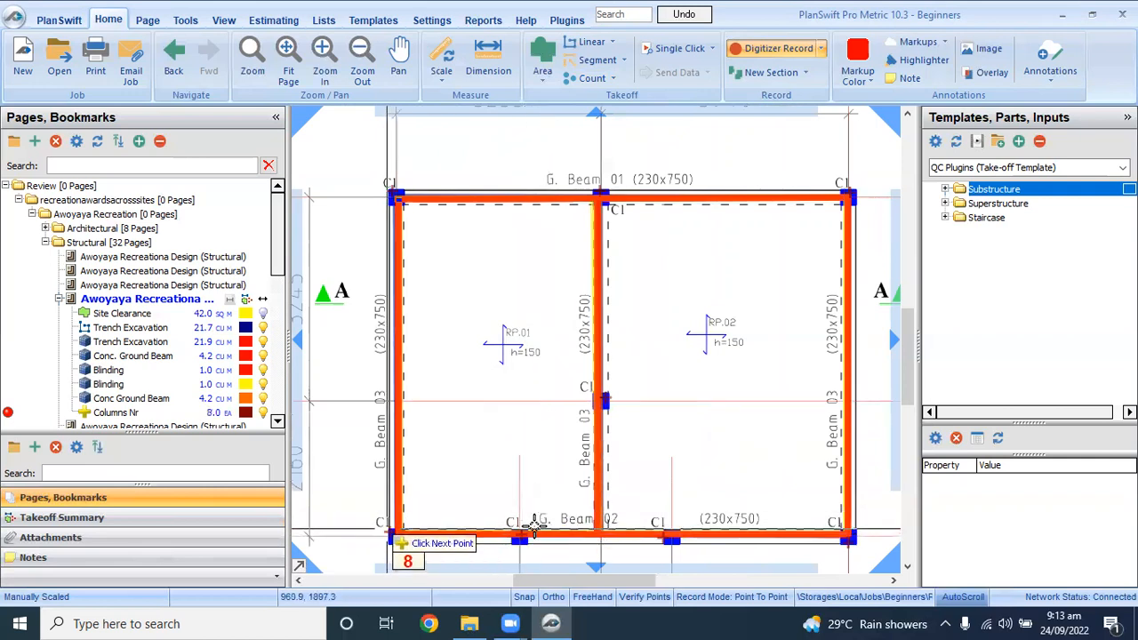
{"action": "left_click", "coordinate": [763, 52]}
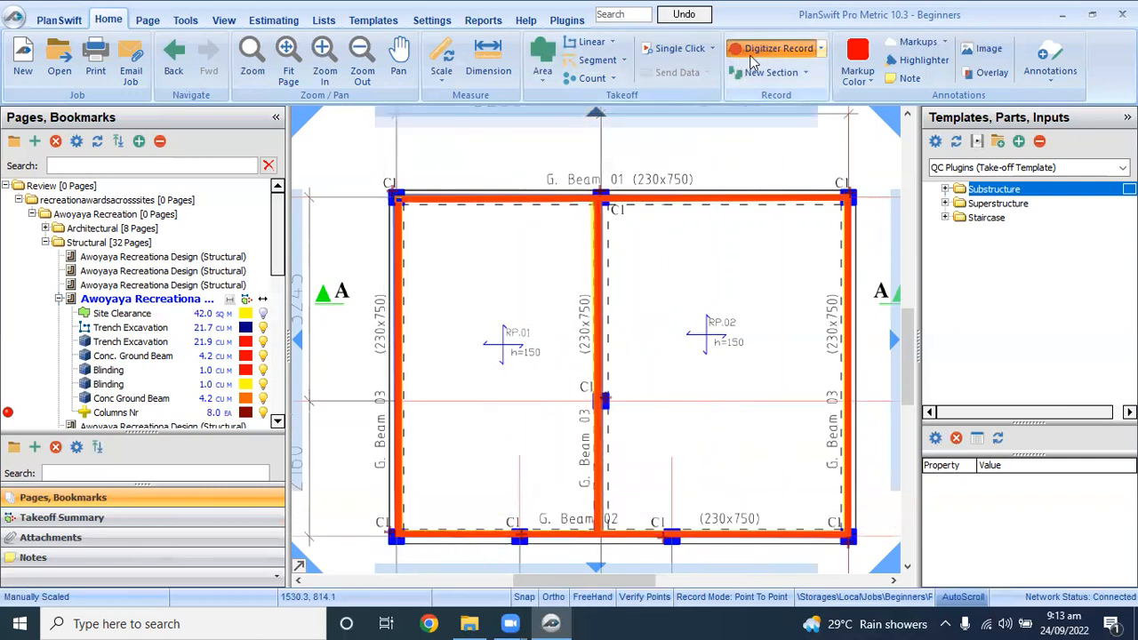
{"action": "left_click", "coordinate": [215, 417]}
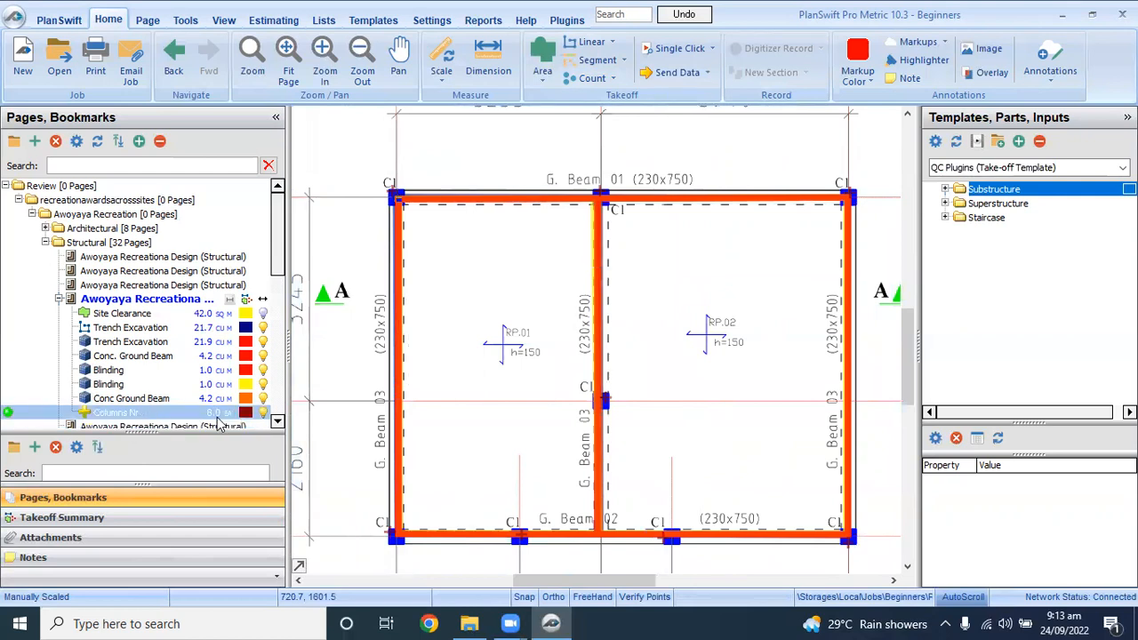
{"action": "scroll", "coordinate": [589, 317], "scroll_direction": "down", "scroll_amount": 2}
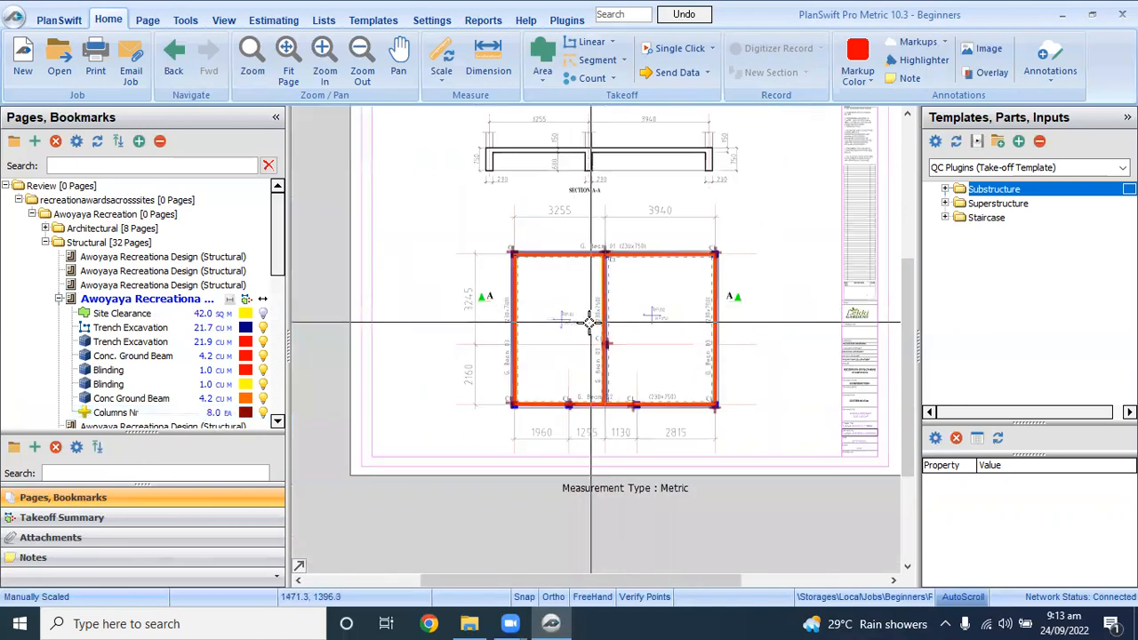
{"action": "scroll", "coordinate": [624, 271], "scroll_direction": "up", "scroll_amount": 2}
{"action": "scroll", "coordinate": [624, 272], "scroll_direction": "down", "scroll_amount": 2}
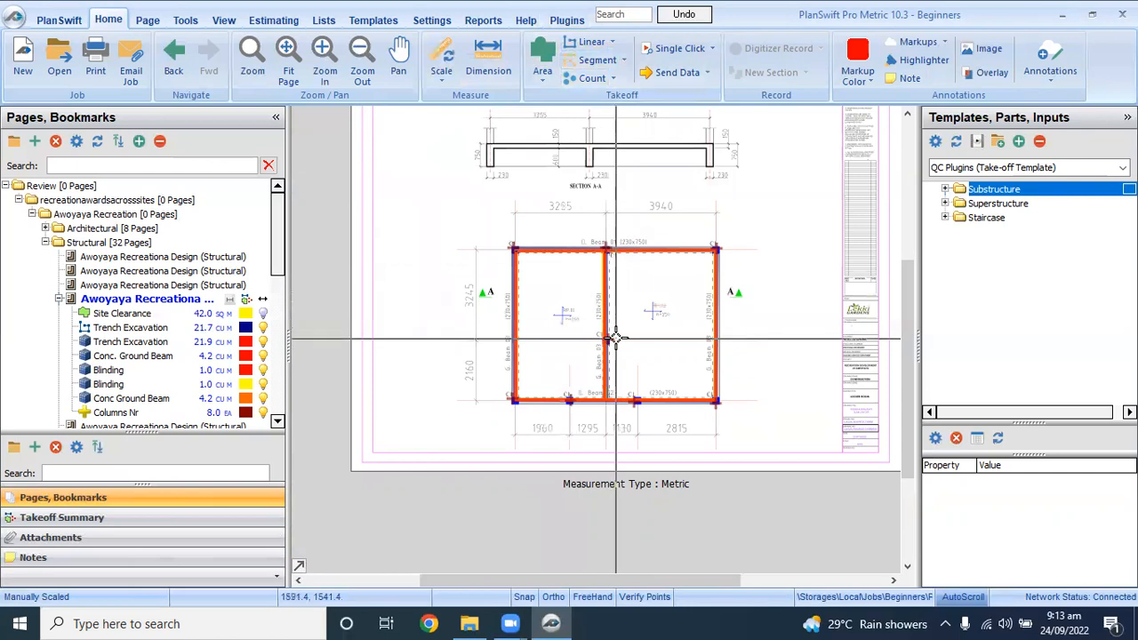
{"action": "scroll", "coordinate": [615, 339], "scroll_direction": "up", "scroll_amount": 3}
{"action": "scroll", "coordinate": [591, 324], "scroll_direction": "down", "scroll_amount": 3}
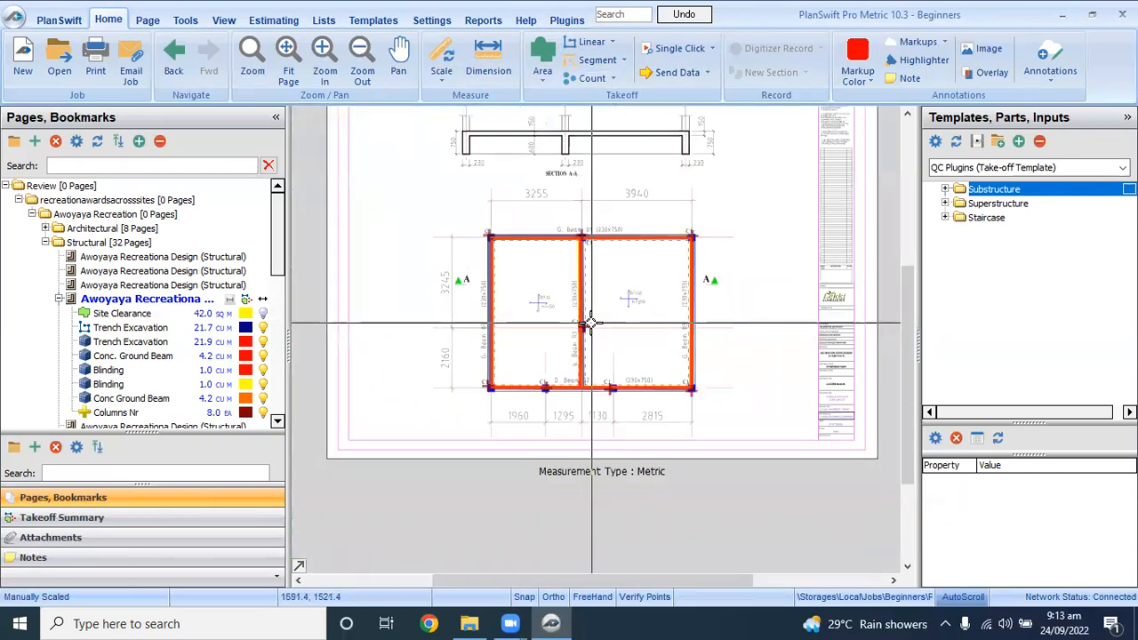
Step: Create a Volume in Cu M area takeoff described as Conc Slab with a depth of 0.15 mm
{"action": "mouse_move", "coordinate": [592, 324]}
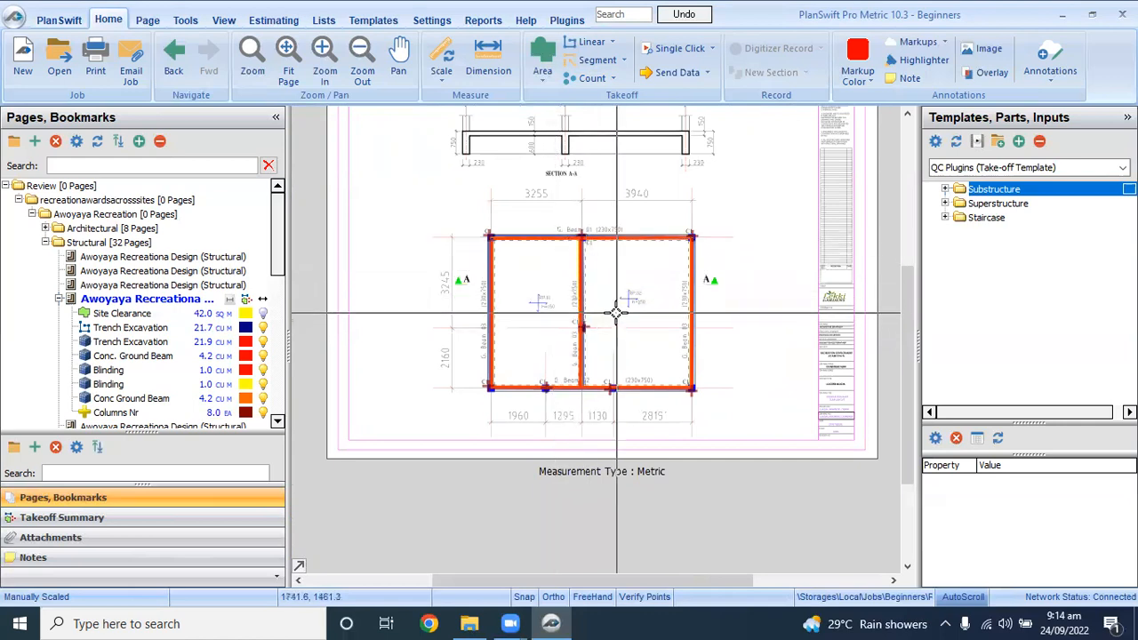
{"action": "scroll", "coordinate": [614, 315], "scroll_direction": "up", "scroll_amount": 1}
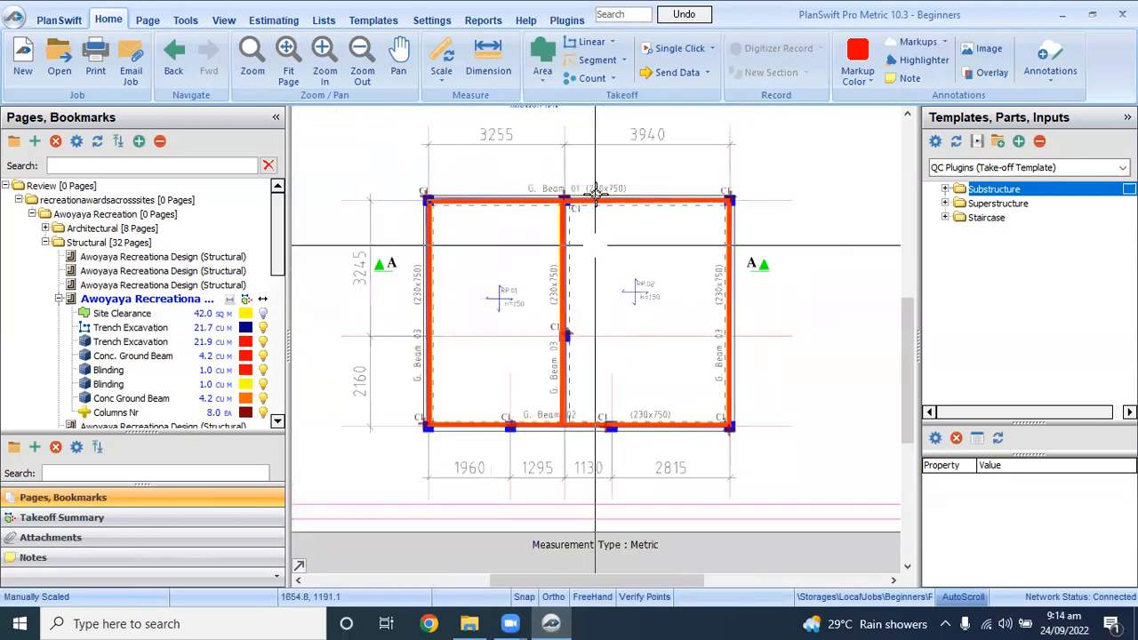
{"action": "left_click", "coordinate": [545, 85]}
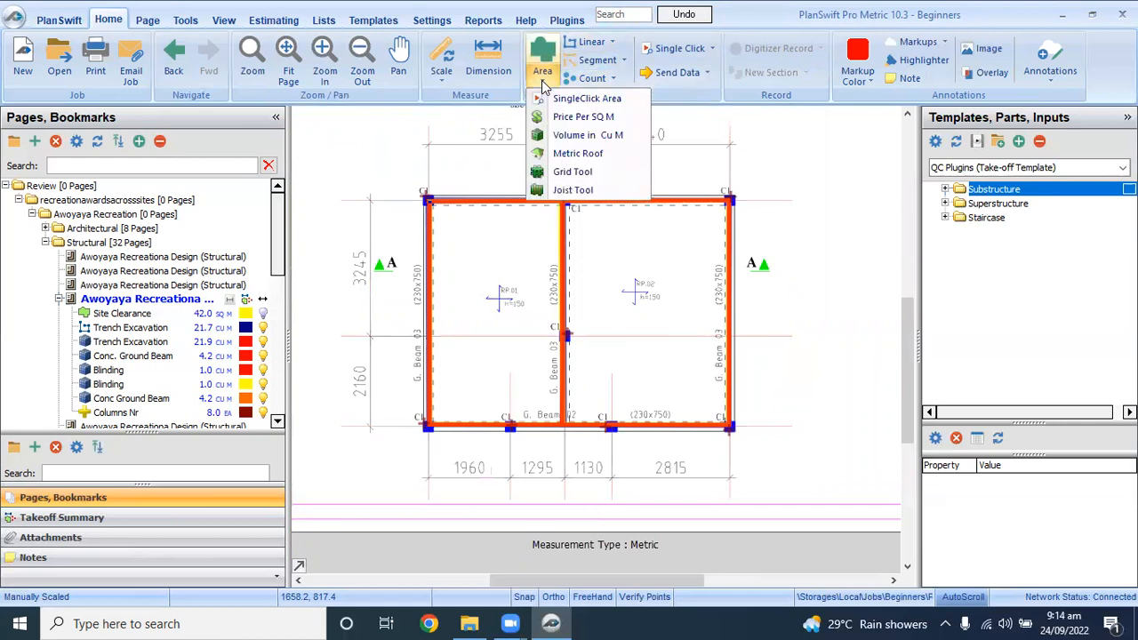
{"action": "left_click", "coordinate": [559, 138]}
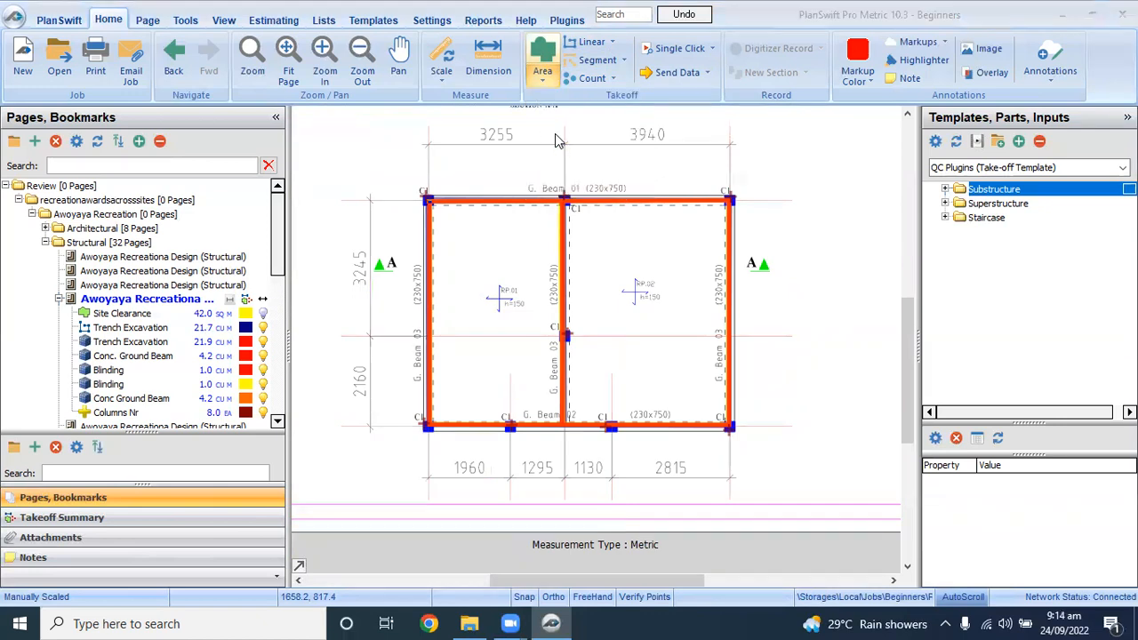
{"action": "left_click", "coordinate": [461, 241]}
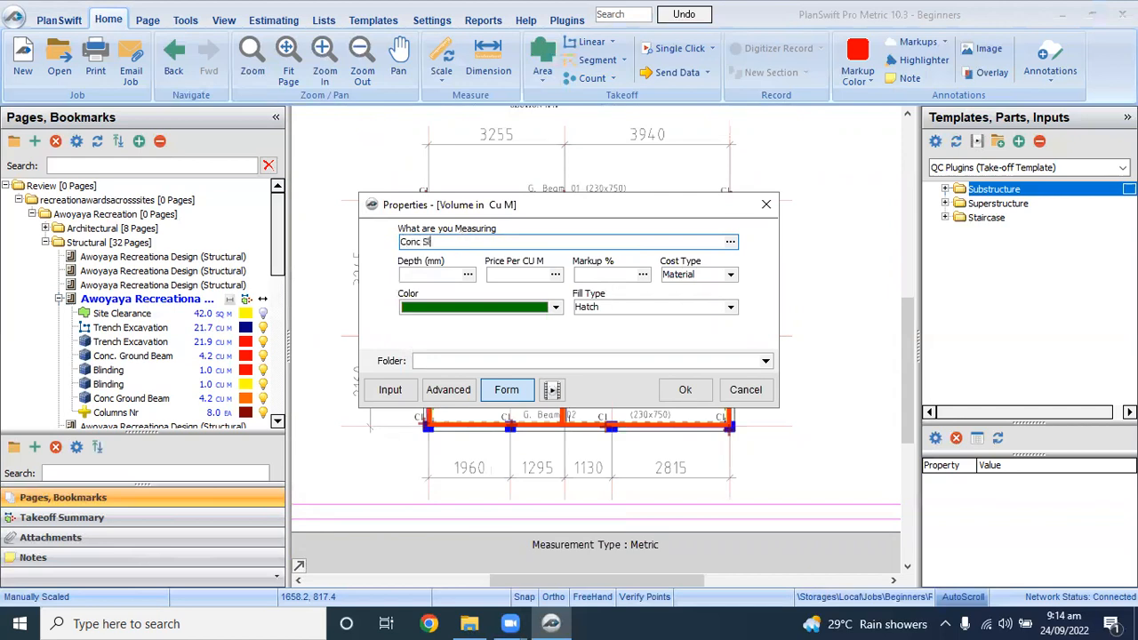
{"action": "left_click", "coordinate": [437, 274]}
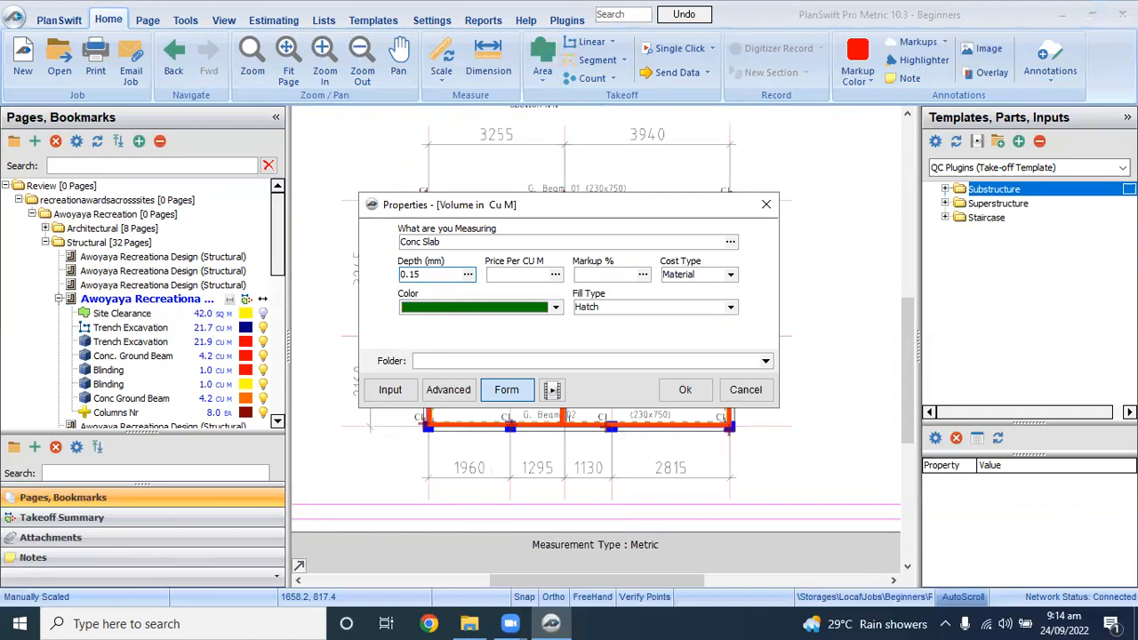
{"action": "left_click", "coordinate": [684, 389]}
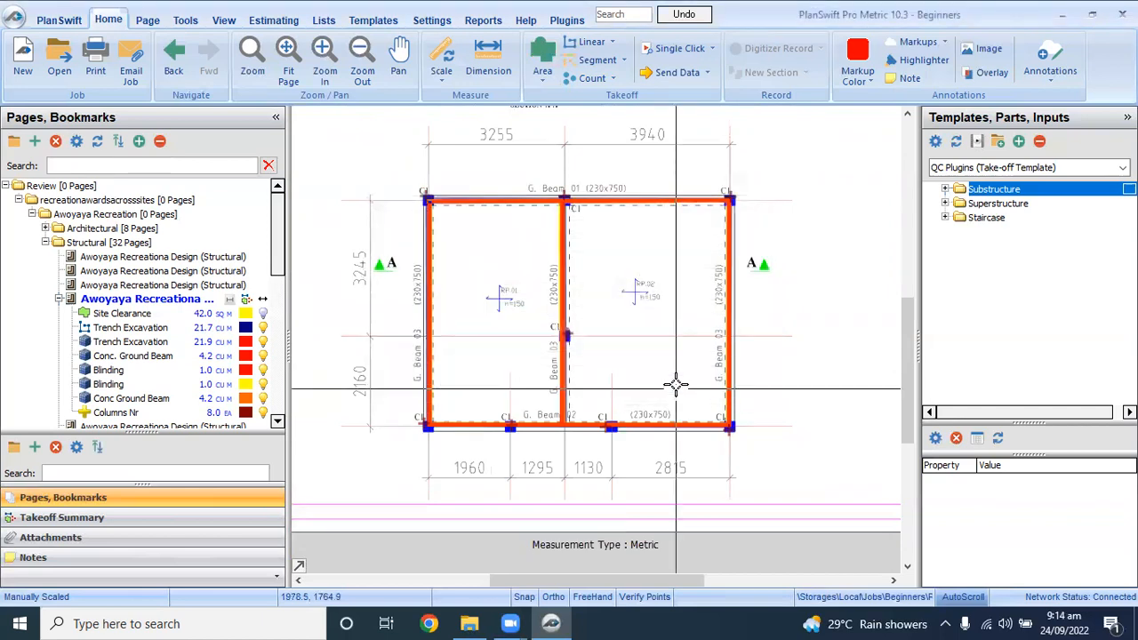
Step: Trace the slab outline through the four outer corners of the perimeter ground beams and stop recording
{"action": "scroll", "coordinate": [423, 190], "scroll_direction": "up", "scroll_amount": 5}
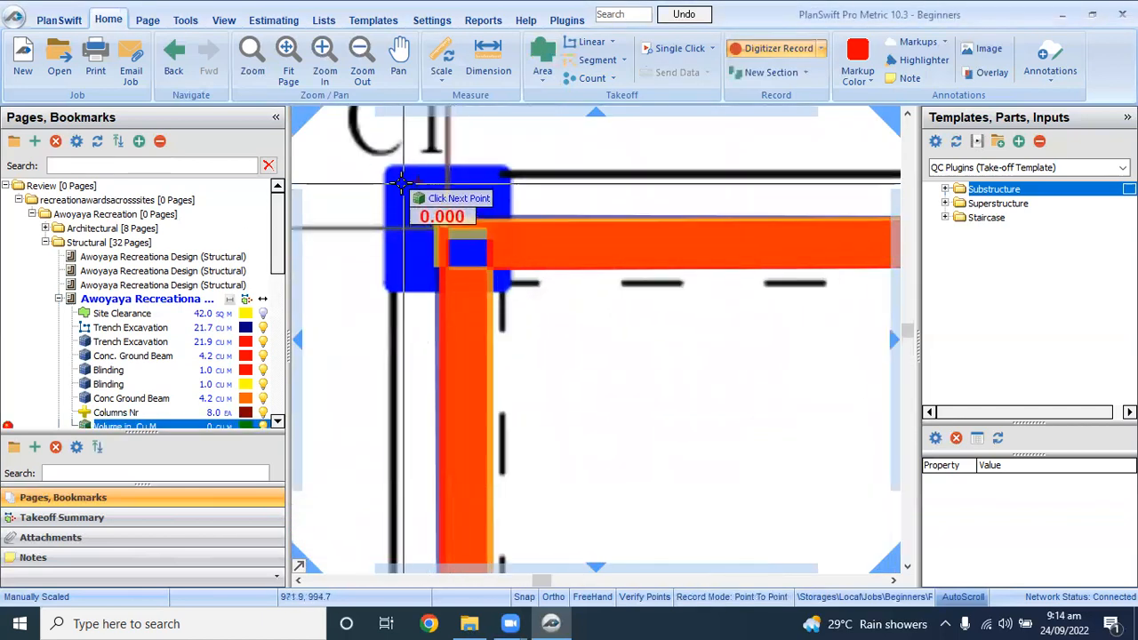
{"action": "scroll", "coordinate": [385, 166], "scroll_direction": "down", "scroll_amount": 3}
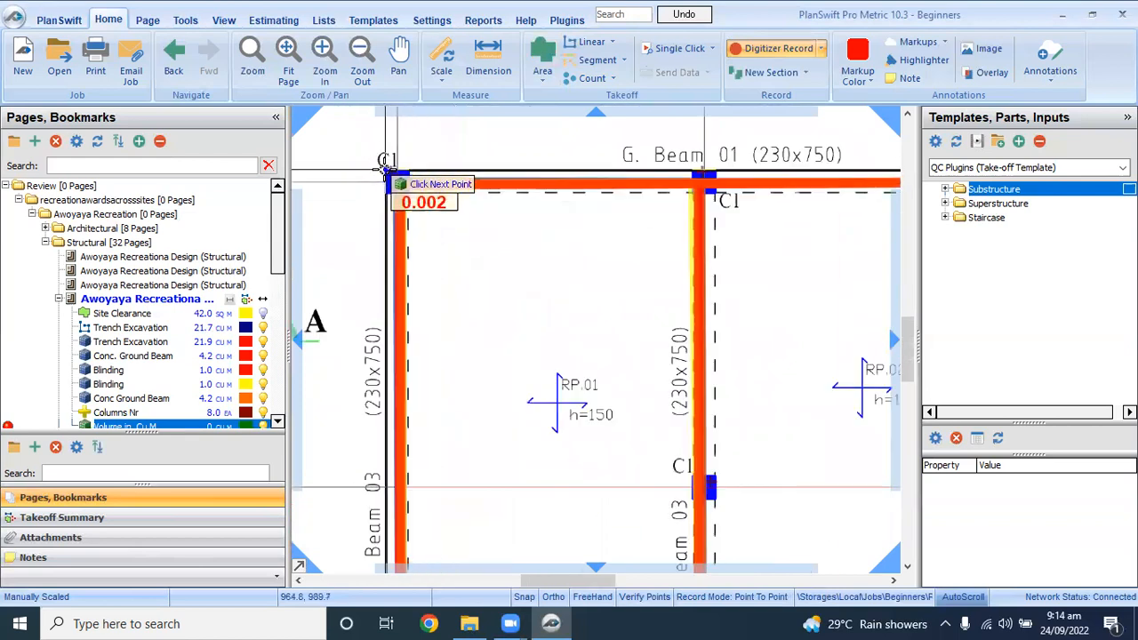
{"action": "scroll", "coordinate": [385, 168], "scroll_direction": "down", "scroll_amount": 2}
{"action": "left_click", "coordinate": [849, 170]}
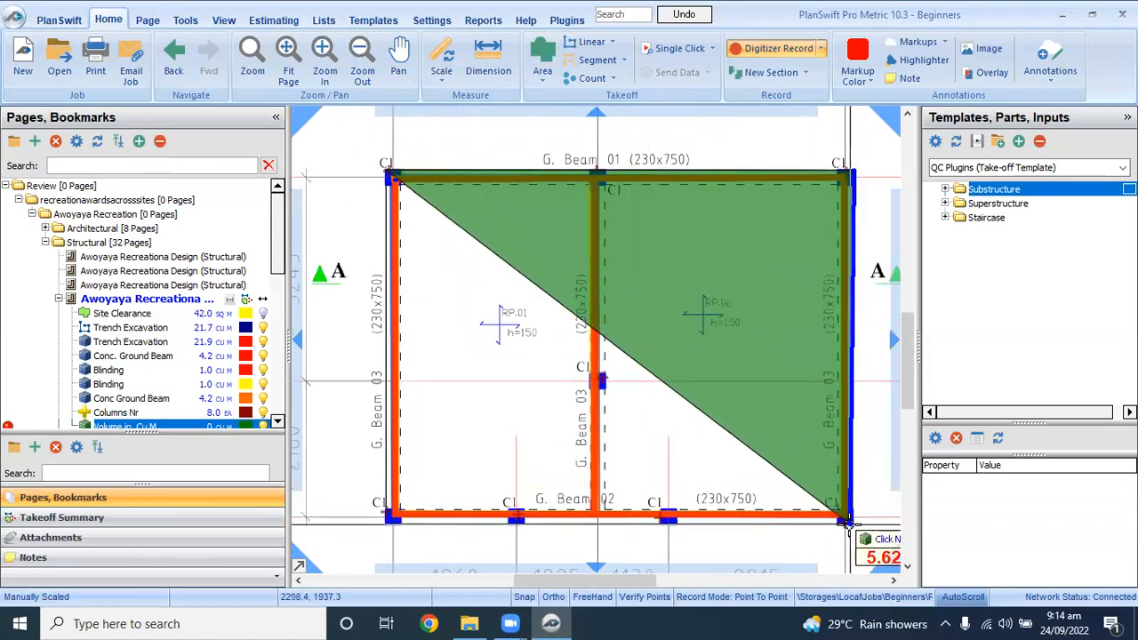
{"action": "scroll", "coordinate": [848, 523], "scroll_direction": "up", "scroll_amount": 3}
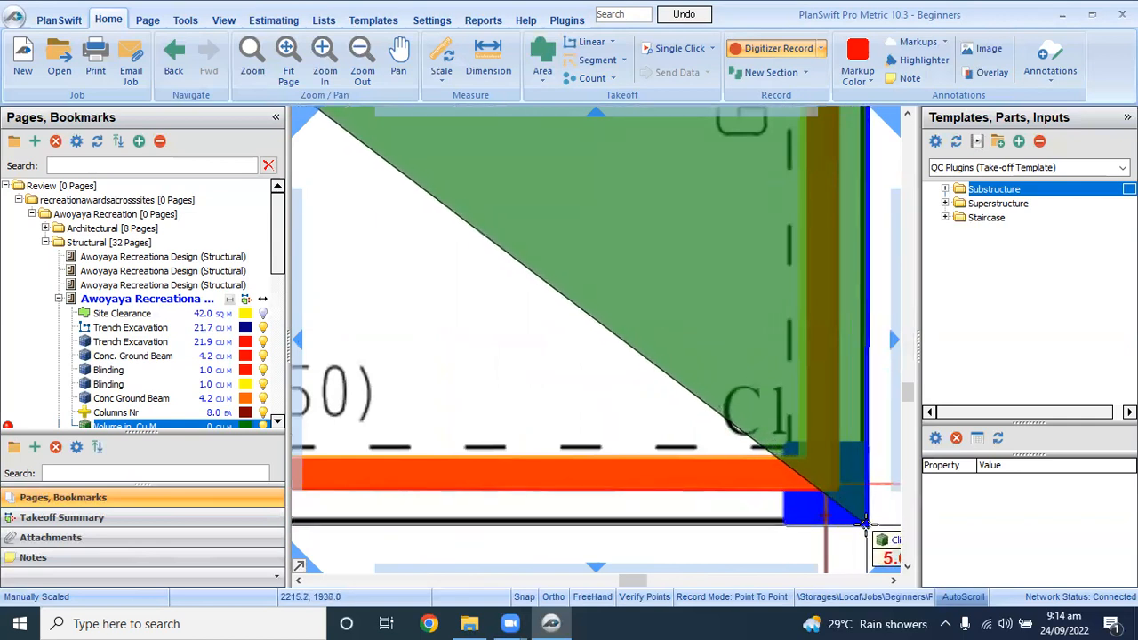
{"action": "left_click", "coordinate": [864, 523]}
{"action": "scroll", "coordinate": [865, 523], "scroll_direction": "down", "scroll_amount": 3}
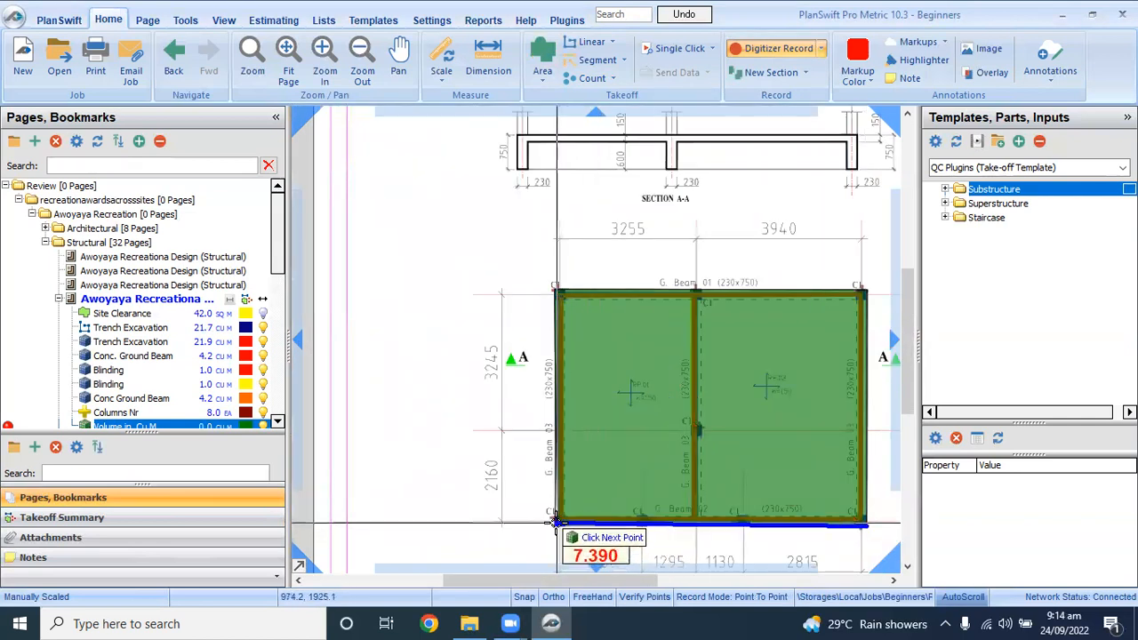
{"action": "scroll", "coordinate": [553, 523], "scroll_direction": "up", "scroll_amount": 3}
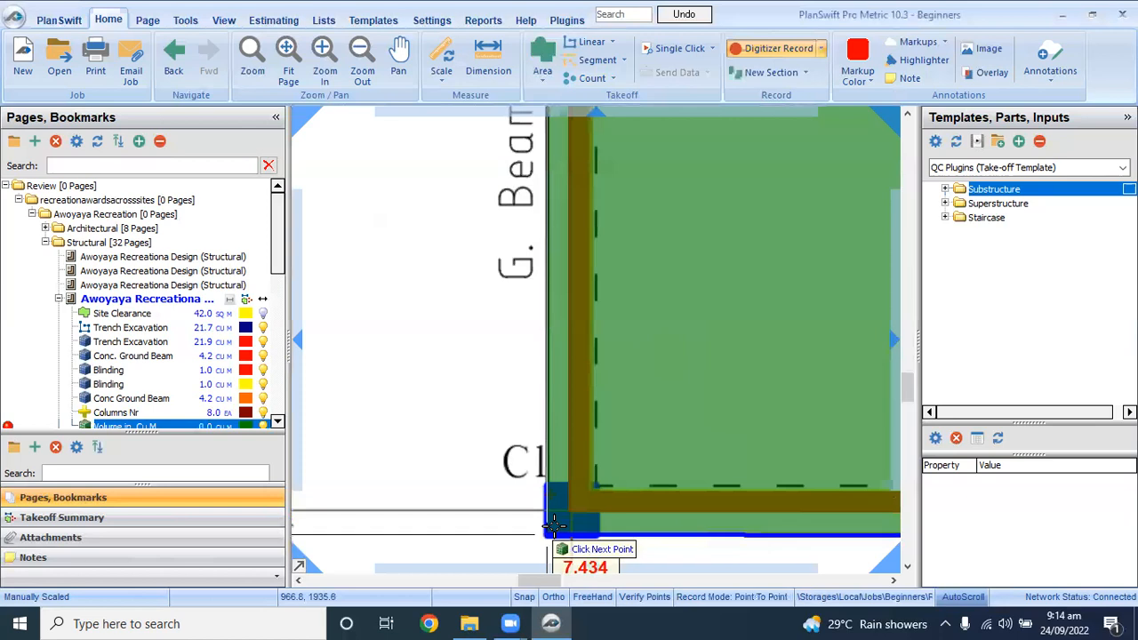
{"action": "left_click", "coordinate": [554, 525]}
{"action": "scroll", "coordinate": [498, 467], "scroll_direction": "down", "scroll_amount": 3}
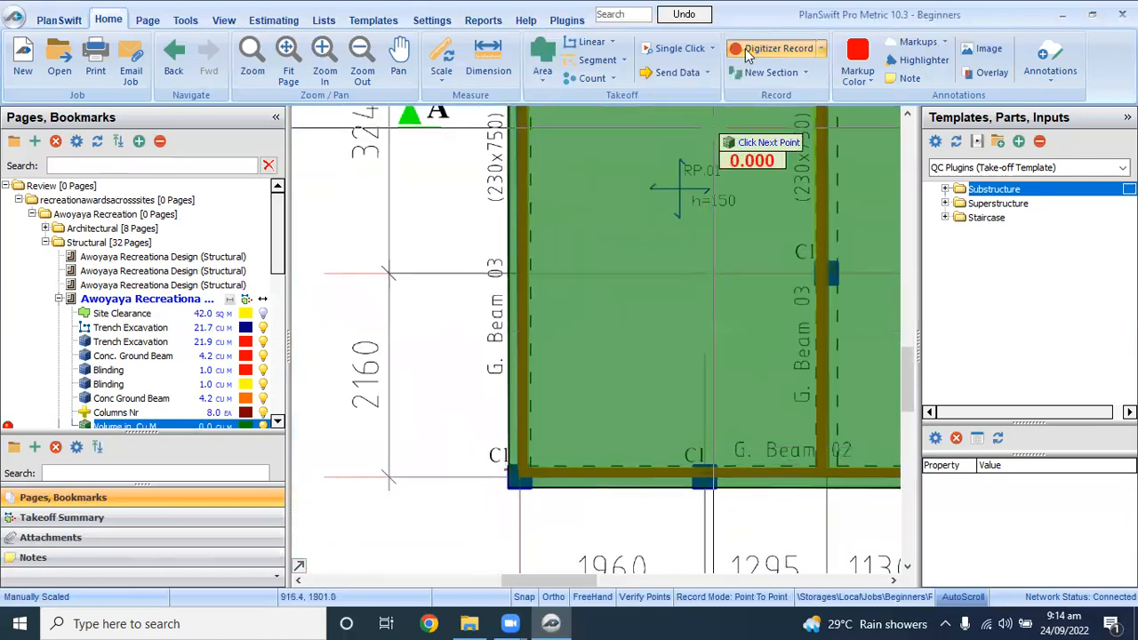
Step: Set the depth of the Conc Slab volume takeoff to 150 mm
{"action": "left_click", "coordinate": [257, 373]}
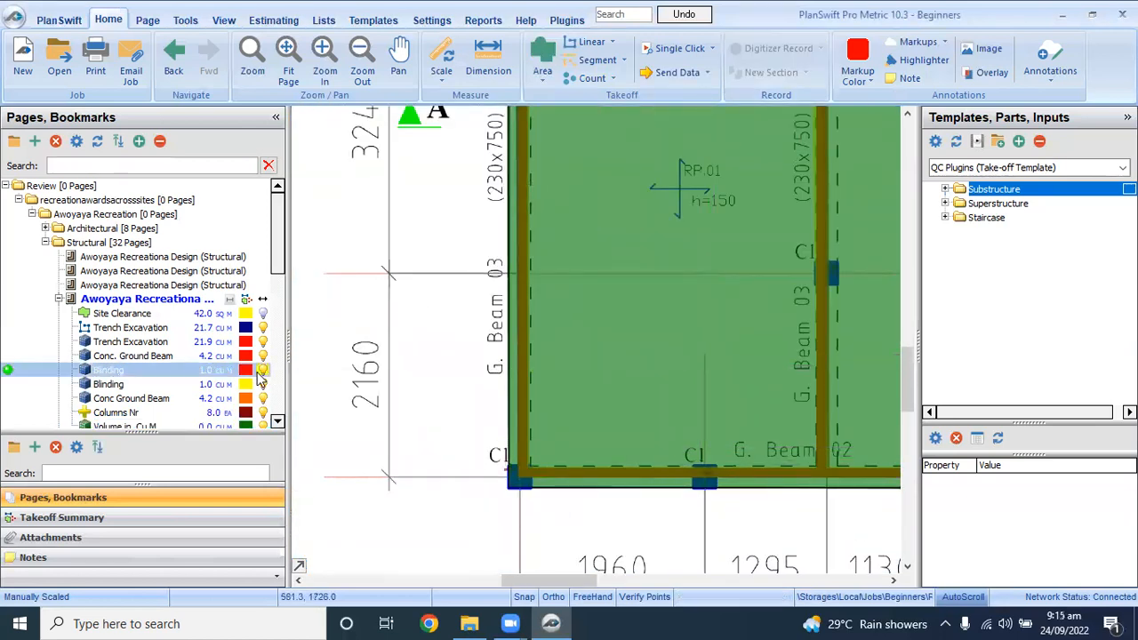
{"action": "scroll", "coordinate": [231, 383], "scroll_direction": "down", "scroll_amount": 1}
{"action": "left_click", "coordinate": [144, 386]}
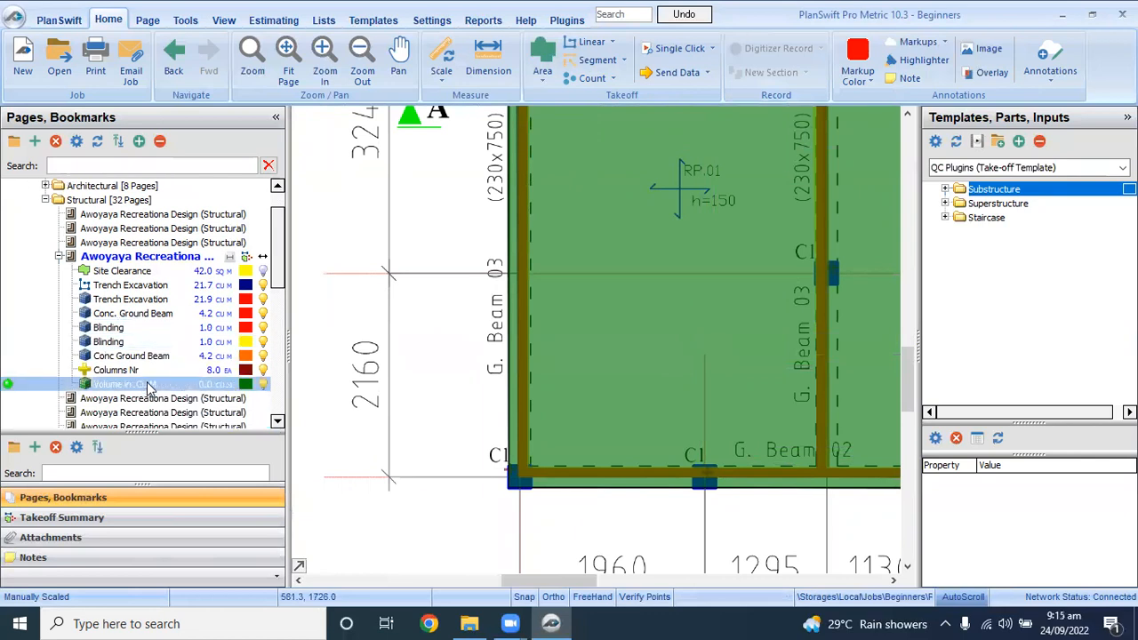
{"action": "double_click", "coordinate": [149, 388]}
{"action": "left_click_drag", "start_coordinate": [425, 286], "coordinate": [402, 293]}
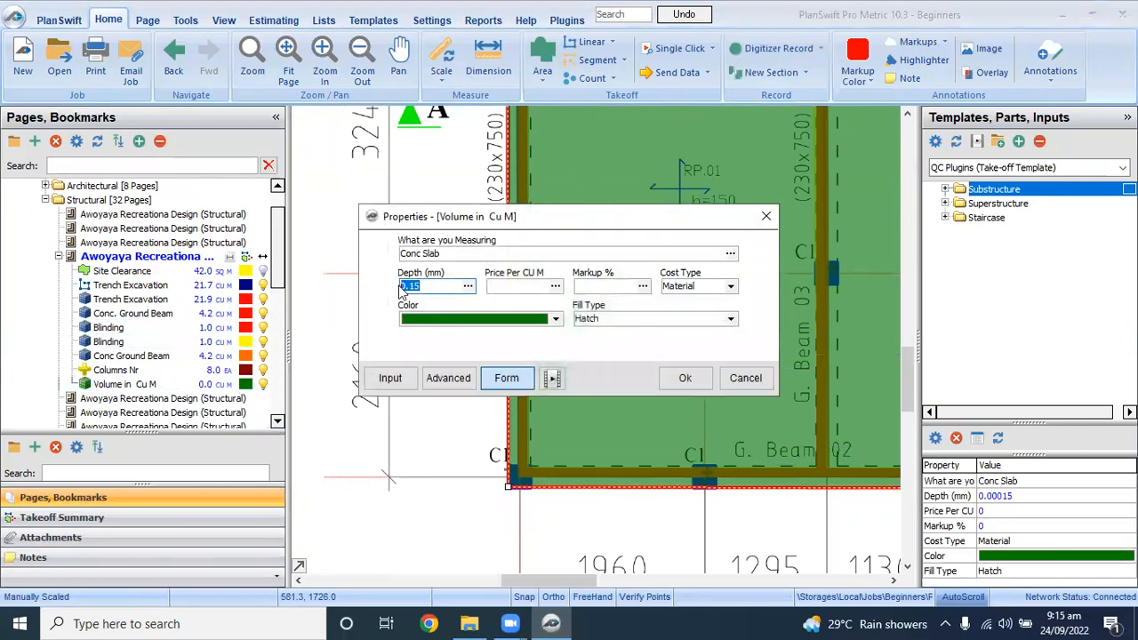
{"action": "type", "text": "150"}
{"action": "left_click", "coordinate": [684, 378]}
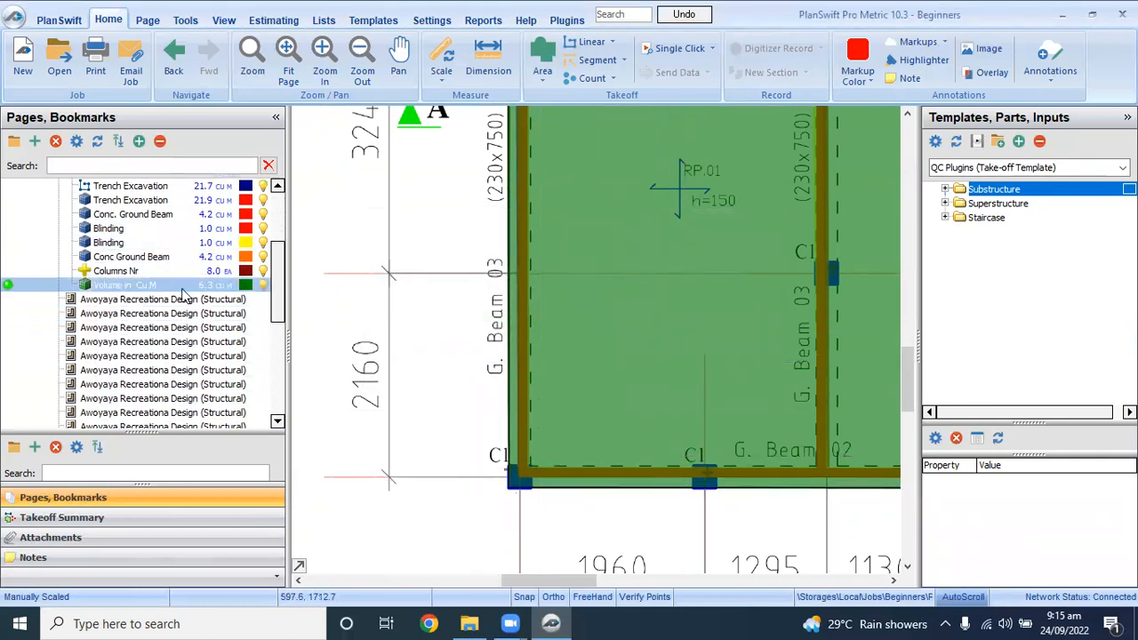
Step: Review the advanced properties and quantity formulas of the Conc Slab volume takeoff
{"action": "scroll", "coordinate": [558, 368], "scroll_direction": "down", "scroll_amount": 3}
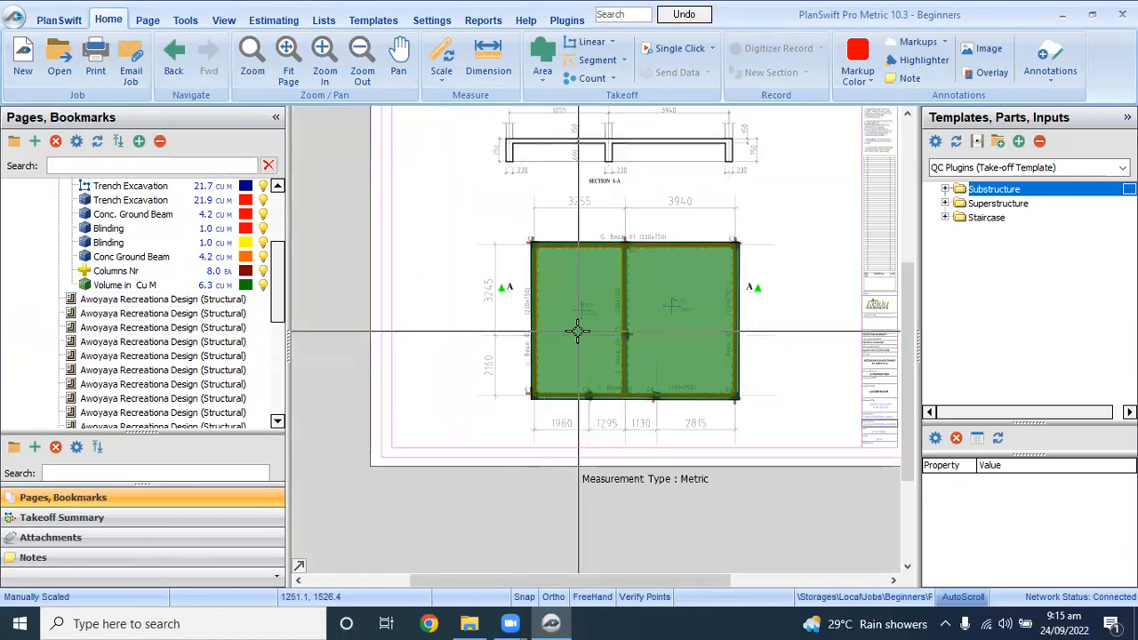
{"action": "double_click", "coordinate": [137, 285]}
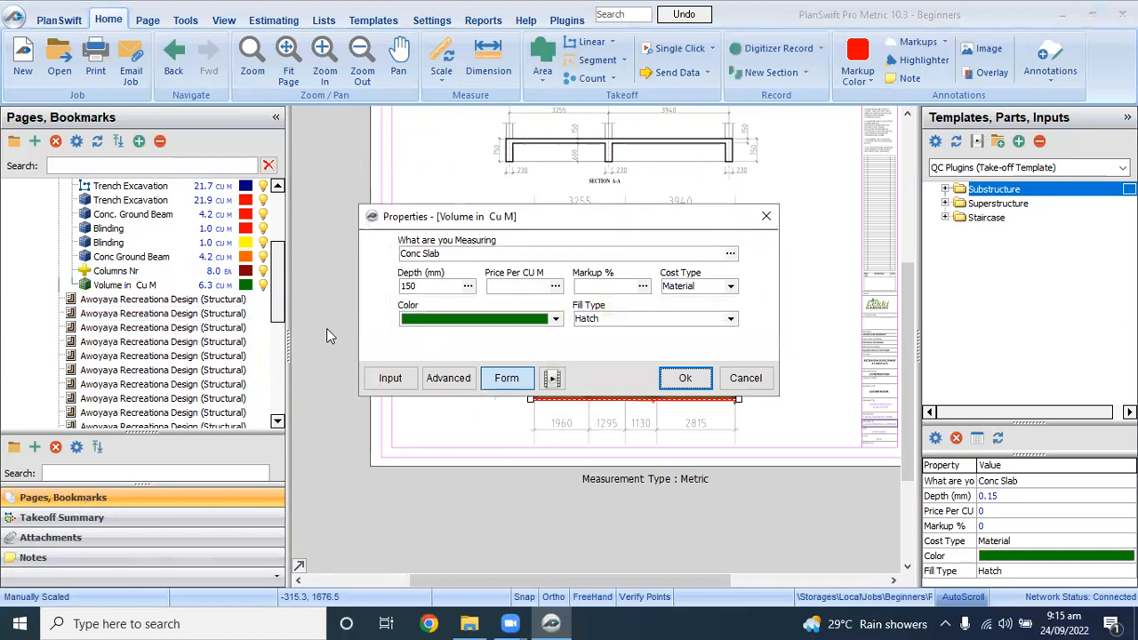
{"action": "left_click", "coordinate": [444, 377]}
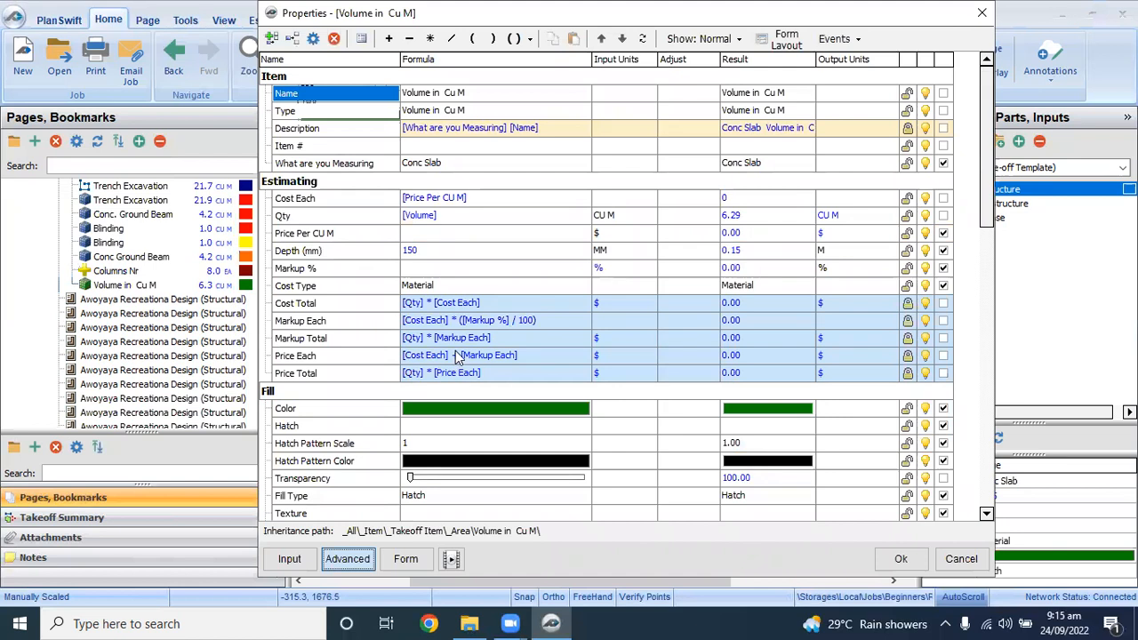
{"action": "left_click", "coordinate": [901, 559]}
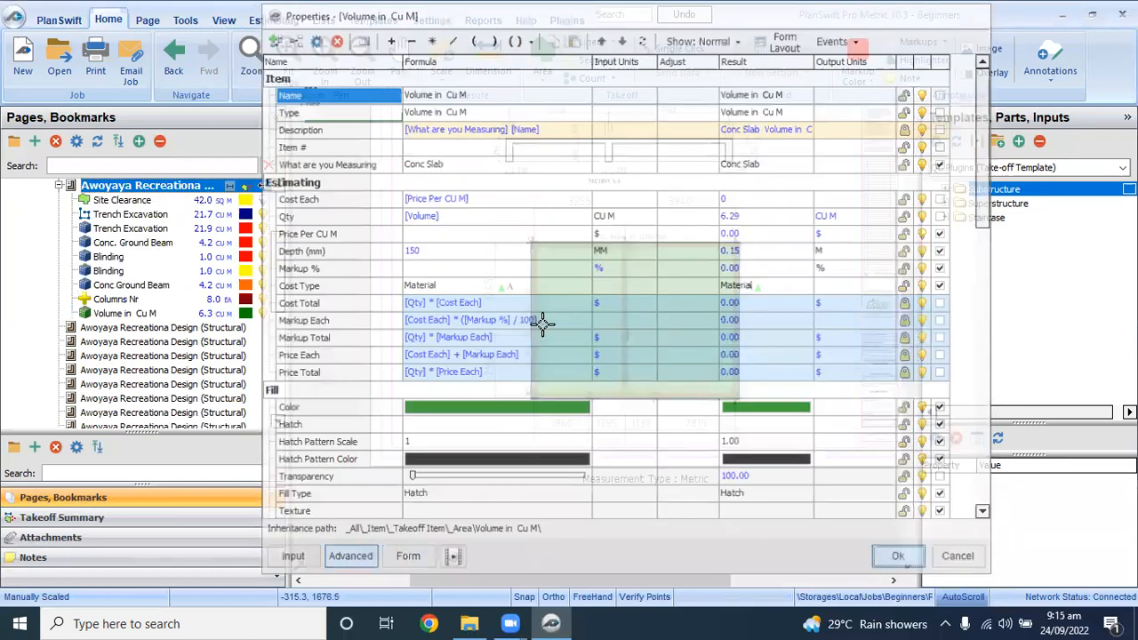
{"action": "scroll", "coordinate": [486, 320], "scroll_direction": "down", "scroll_amount": 2}
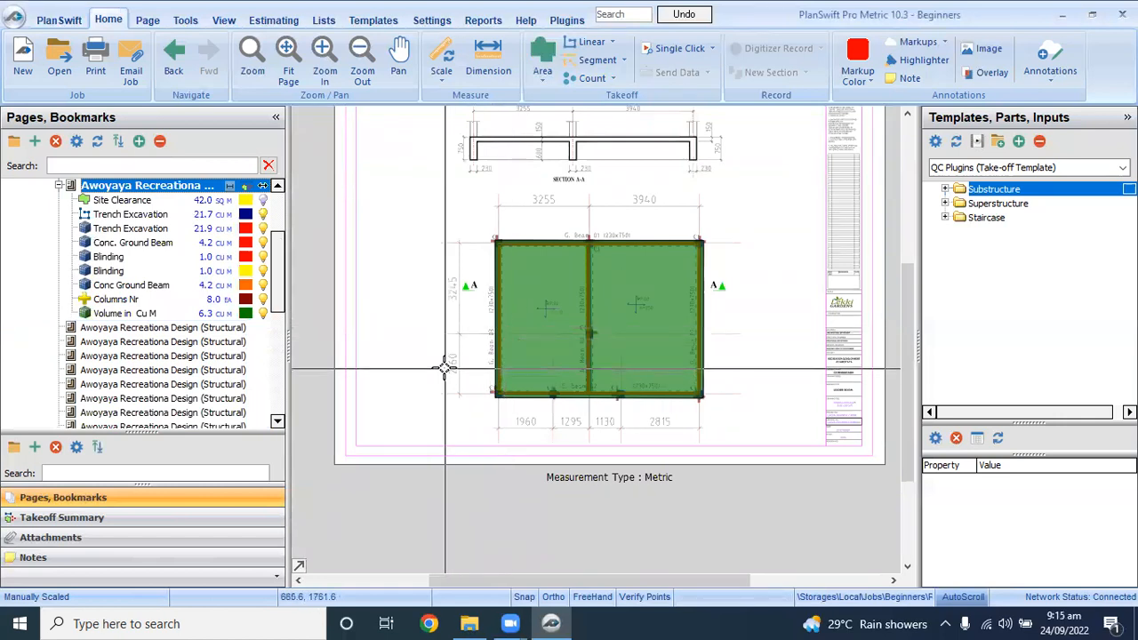
{"action": "scroll", "coordinate": [564, 235], "scroll_direction": "up", "scroll_amount": 2}
{"action": "scroll", "coordinate": [563, 238], "scroll_direction": "down", "scroll_amount": 2}
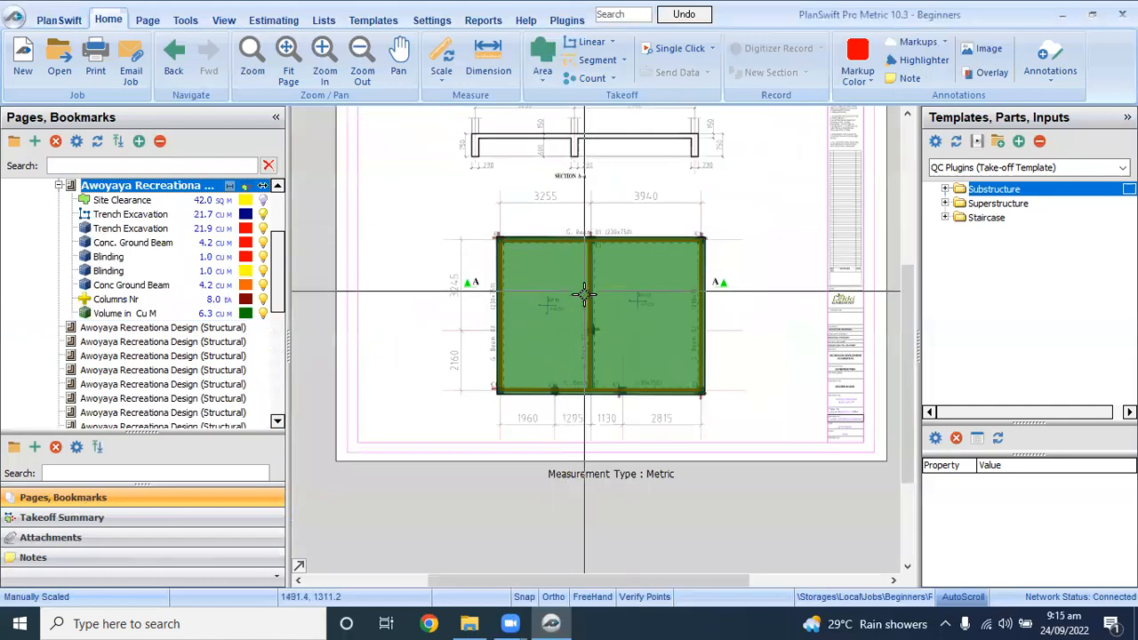
{"action": "scroll", "coordinate": [536, 231], "scroll_direction": "up", "scroll_amount": 2}
{"action": "scroll", "coordinate": [449, 253], "scroll_direction": "down", "scroll_amount": 3}
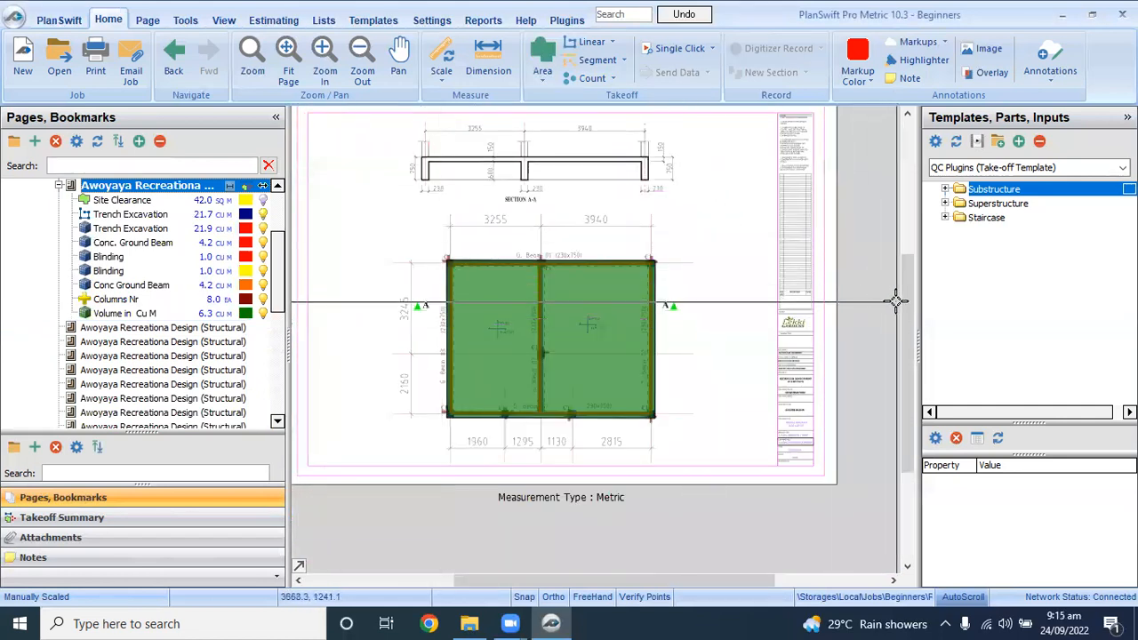
{"action": "scroll", "coordinate": [808, 285], "scroll_direction": "up", "scroll_amount": 1}
{"action": "scroll", "coordinate": [480, 353], "scroll_direction": "up", "scroll_amount": 2}
{"action": "scroll", "coordinate": [480, 353], "scroll_direction": "up", "scroll_amount": 2}
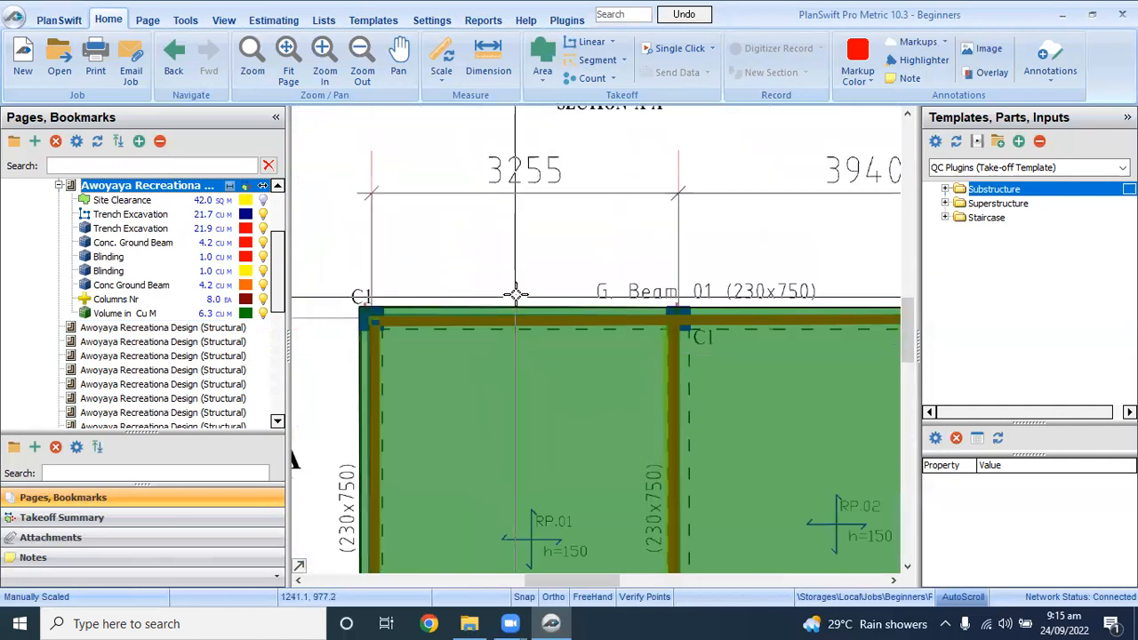
{"action": "scroll", "coordinate": [516, 295], "scroll_direction": "down", "scroll_amount": 3}
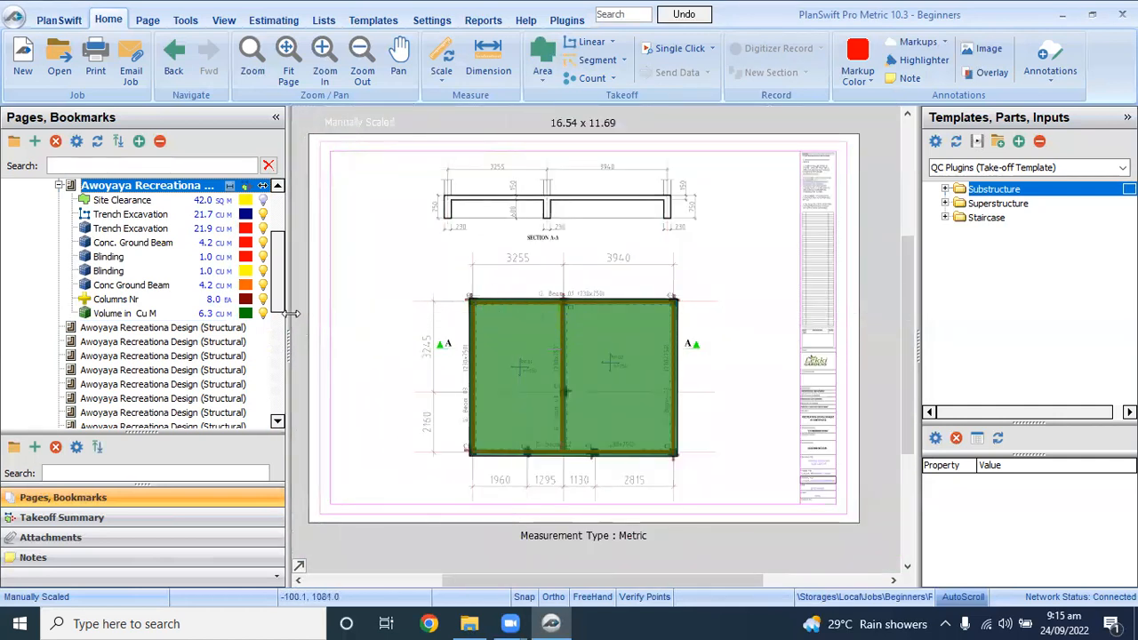
Step: Narrow the Pages, Bookmarks pane and inspect the measurements of the slab section on the plan
{"action": "left_click_drag", "start_coordinate": [291, 313], "coordinate": [256, 313]}
{"action": "mouse_move", "coordinate": [599, 356]}
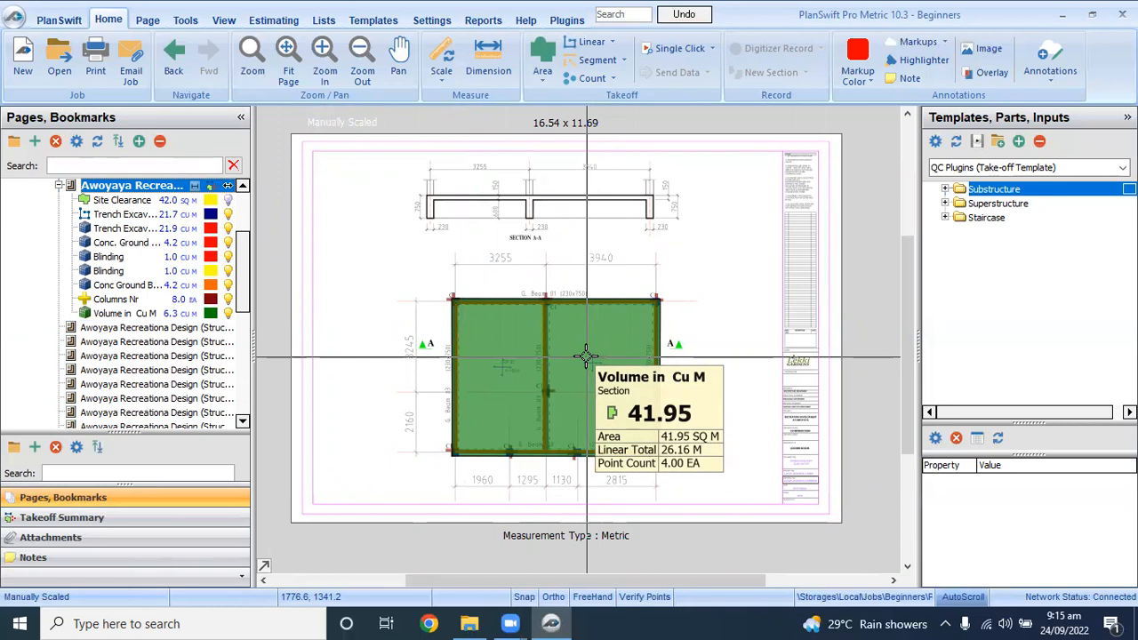
Step: Review the general and appearance properties of the Metric Wall Area linear takeoff without creating one
{"action": "left_click", "coordinate": [614, 44]}
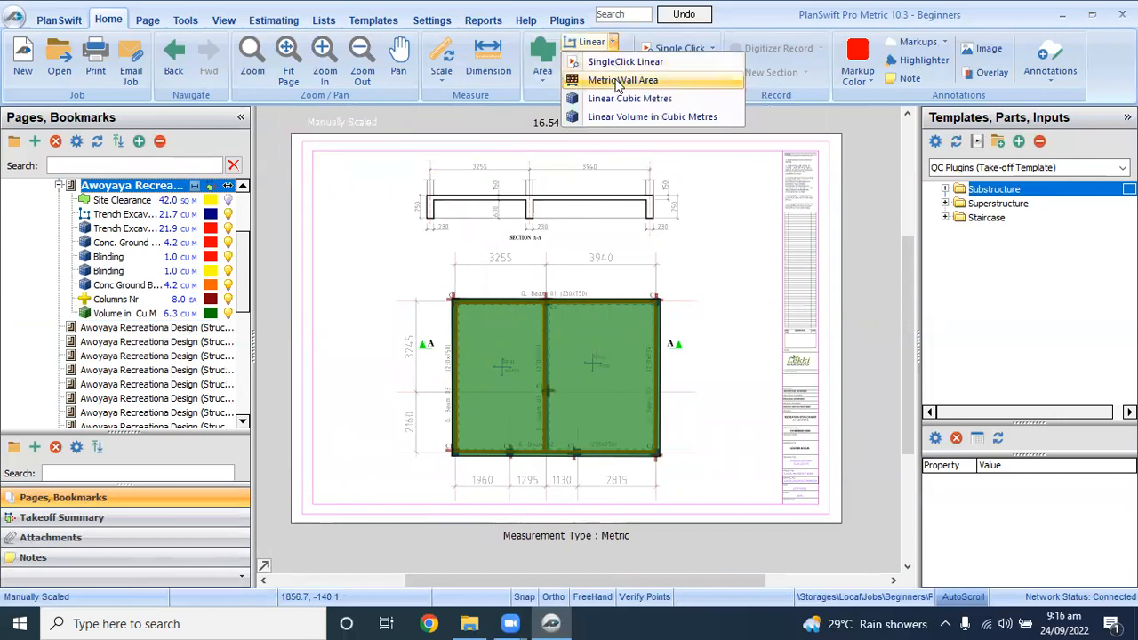
{"action": "left_click", "coordinate": [617, 81]}
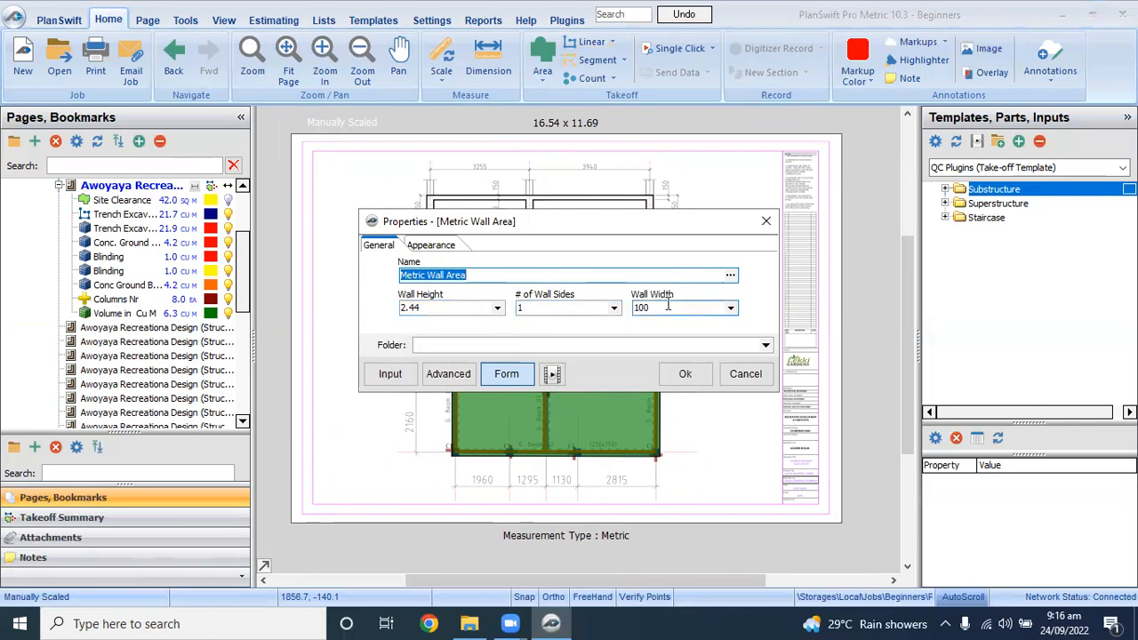
{"action": "left_click", "coordinate": [428, 244]}
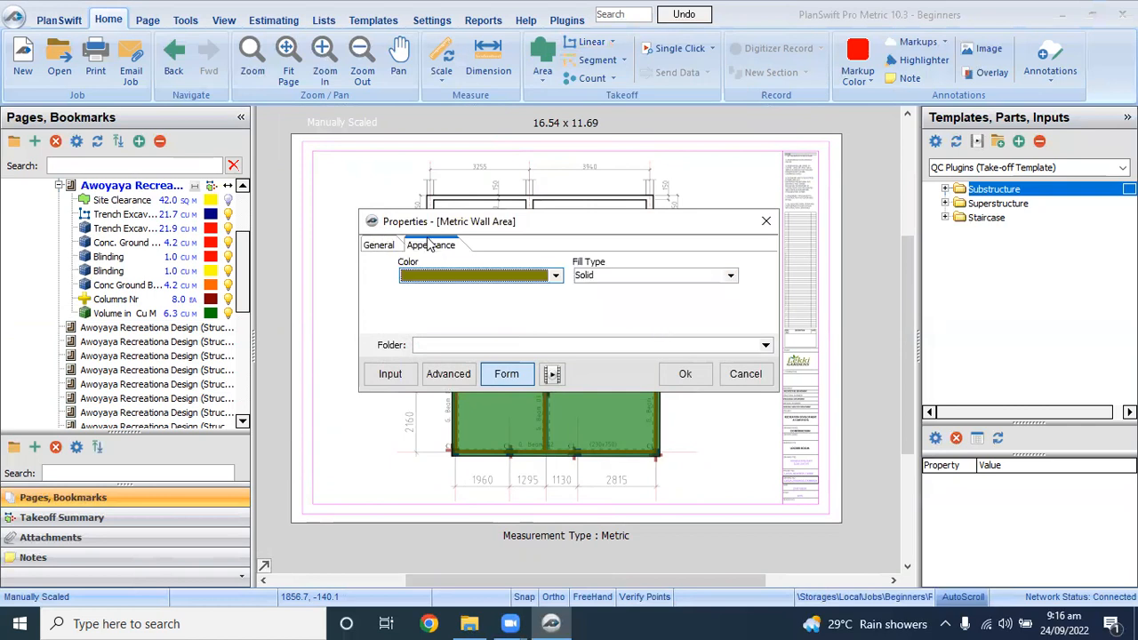
{"action": "left_click", "coordinate": [378, 247]}
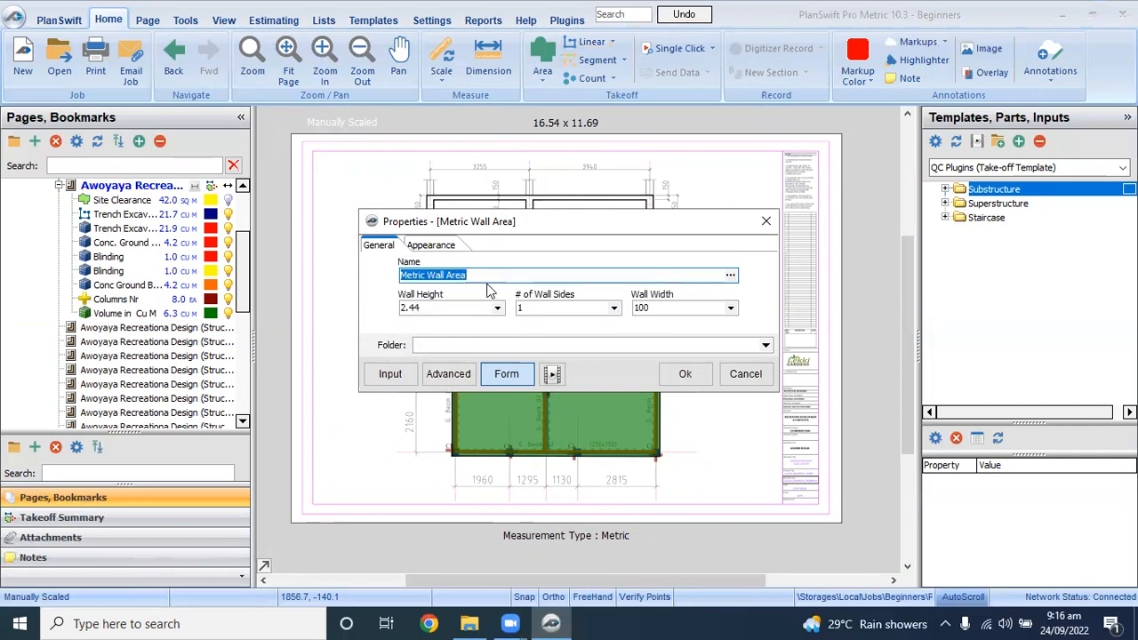
{"action": "left_click", "coordinate": [745, 374]}
{"action": "scroll", "coordinate": [581, 381], "scroll_direction": "up", "scroll_amount": 2}
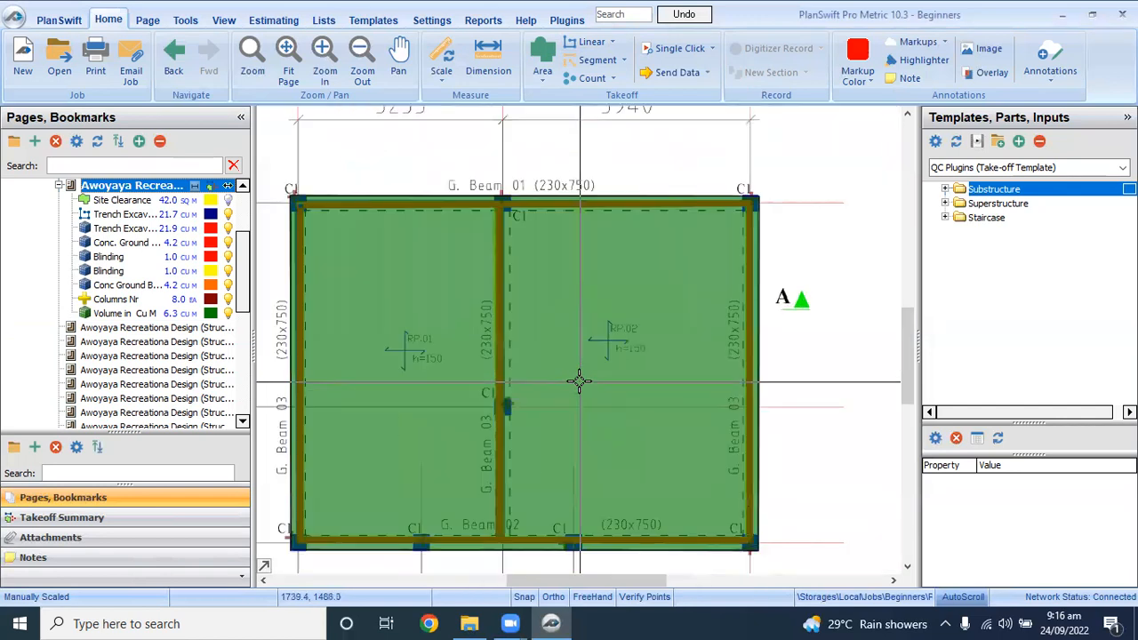
{"action": "scroll", "coordinate": [632, 298], "scroll_direction": "down", "scroll_amount": 2}
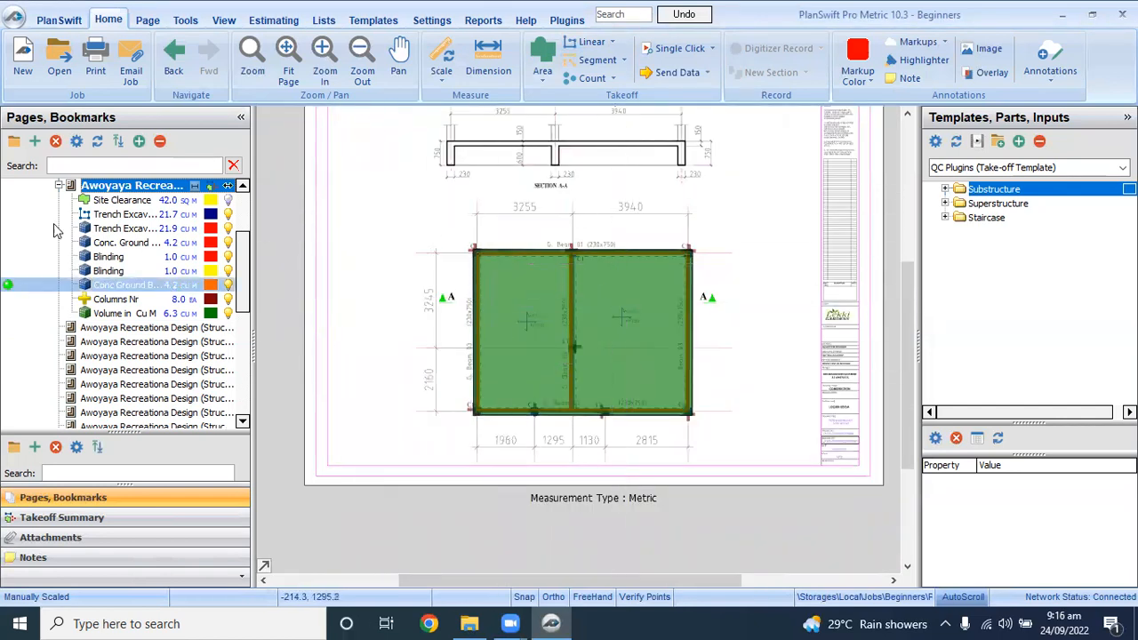
{"action": "scroll", "coordinate": [97, 307], "scroll_direction": "up", "scroll_amount": 3}
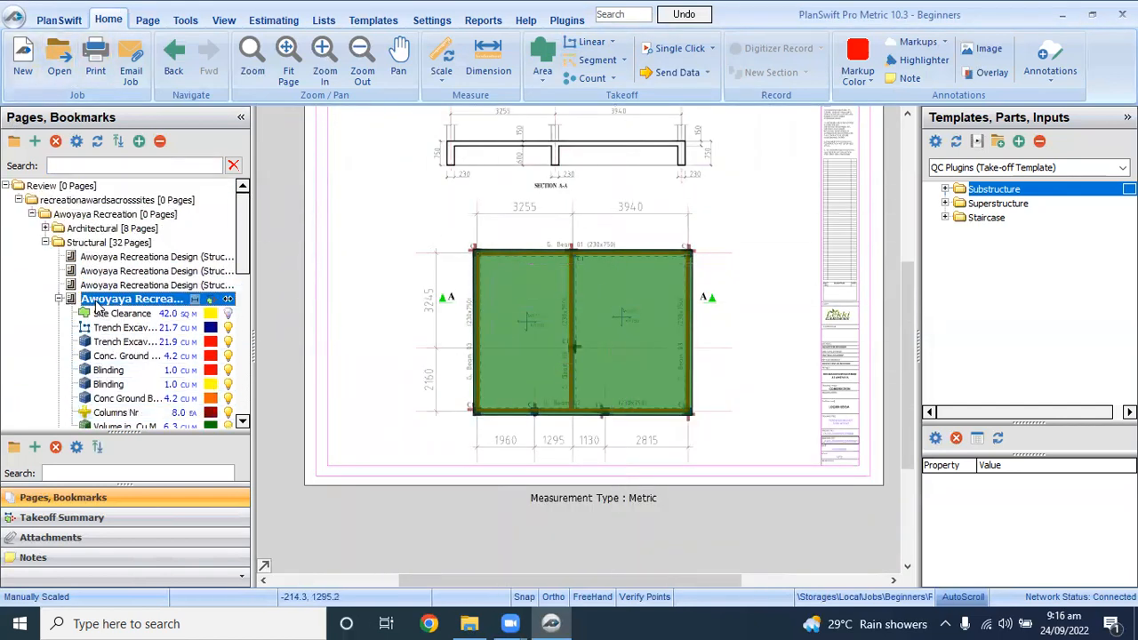
Step: Browse the Architectural pages of the Awoyaya Recreation project and open the Bar & Shower floor plan
{"action": "left_click", "coordinate": [45, 243]}
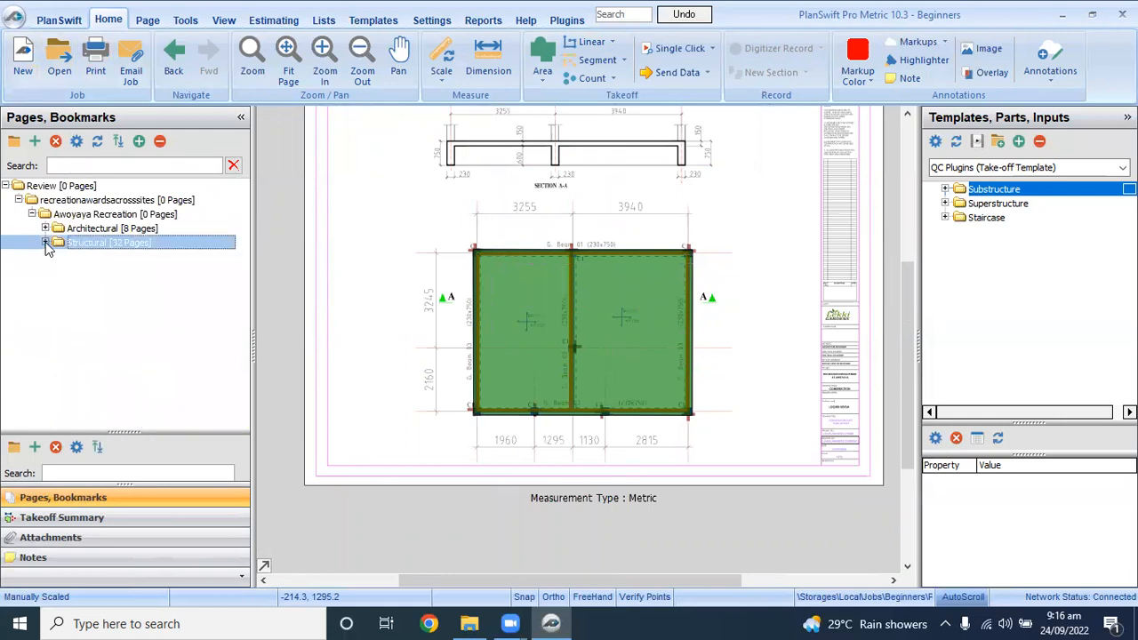
{"action": "left_click", "coordinate": [49, 230]}
{"action": "left_click", "coordinate": [47, 229]}
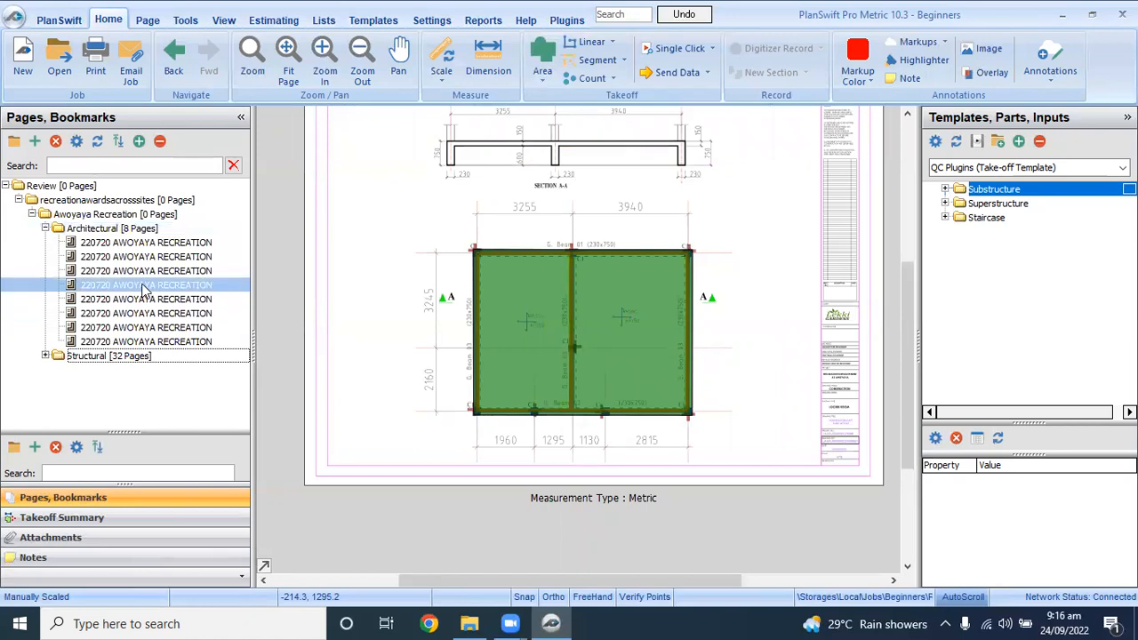
{"action": "left_click", "coordinate": [145, 285]}
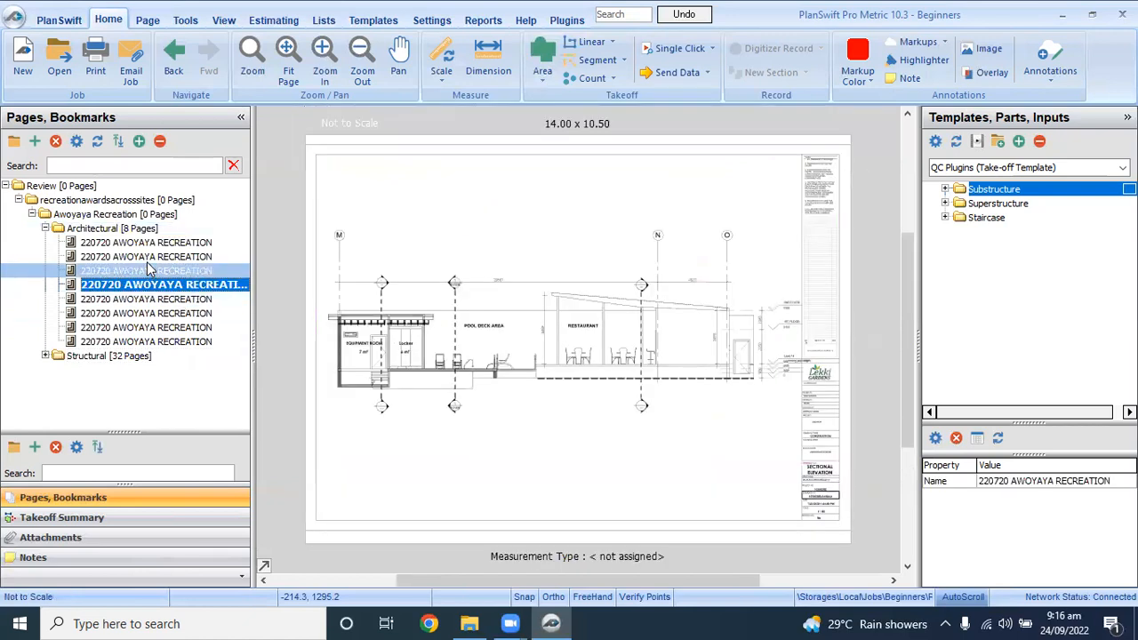
{"action": "left_click", "coordinate": [149, 270]}
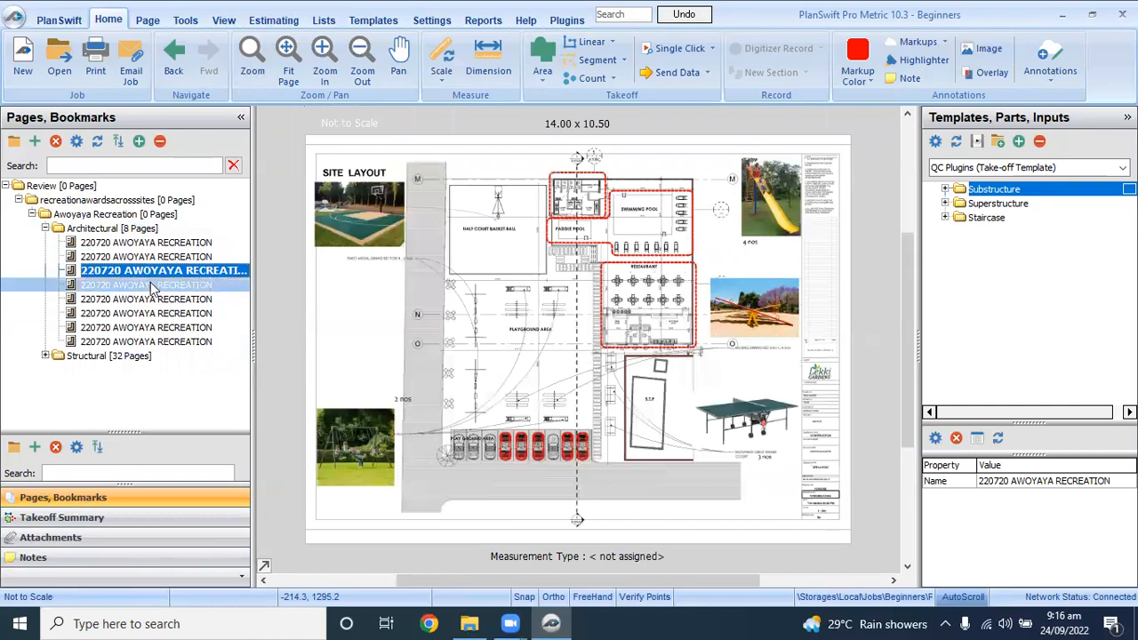
{"action": "left_click", "coordinate": [153, 285]}
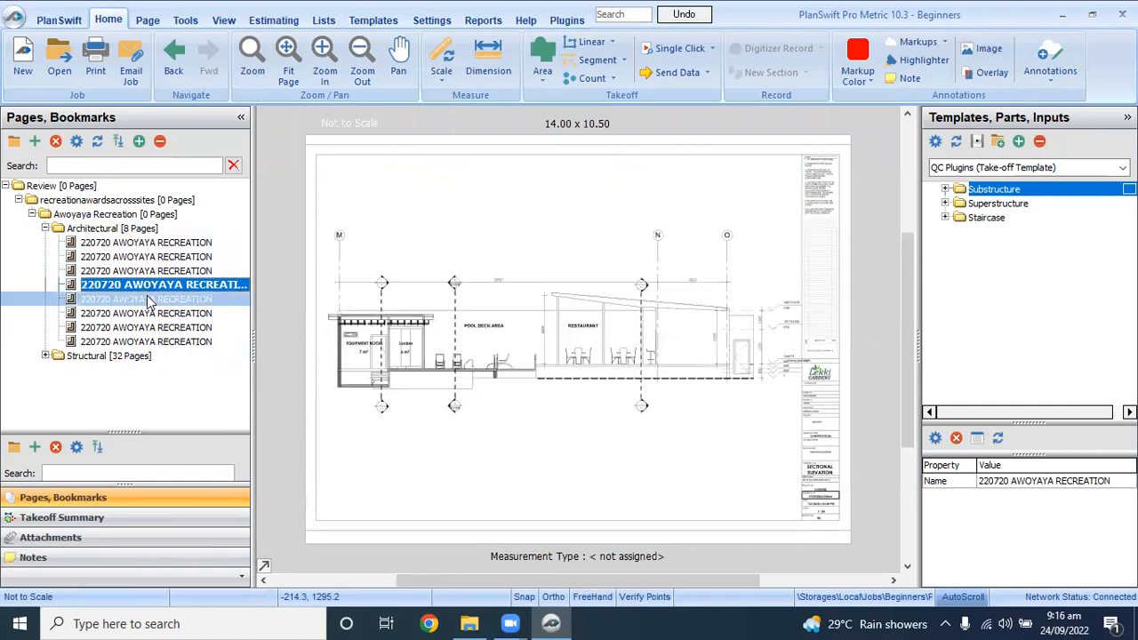
{"action": "left_click", "coordinate": [147, 314]}
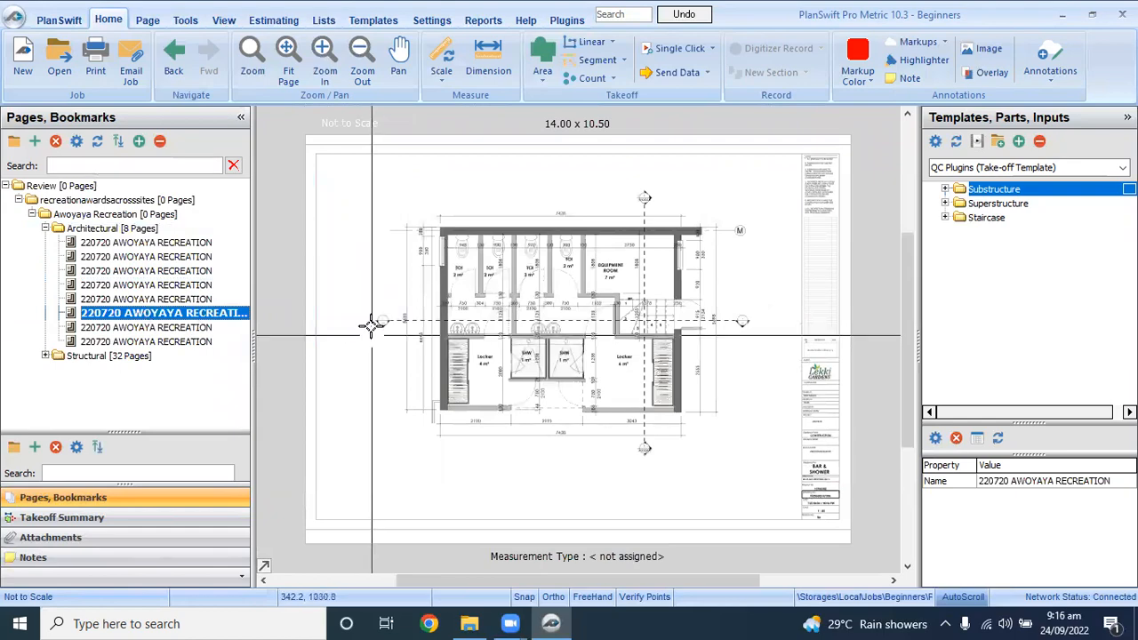
Step: Scale the Bar & Shower plan to 7.43 m across the overall 7428 dimension above the building
{"action": "scroll", "coordinate": [562, 279], "scroll_direction": "up", "scroll_amount": 4}
{"action": "scroll", "coordinate": [533, 231], "scroll_direction": "down", "scroll_amount": 4}
{"action": "scroll", "coordinate": [610, 254], "scroll_direction": "up", "scroll_amount": 2}
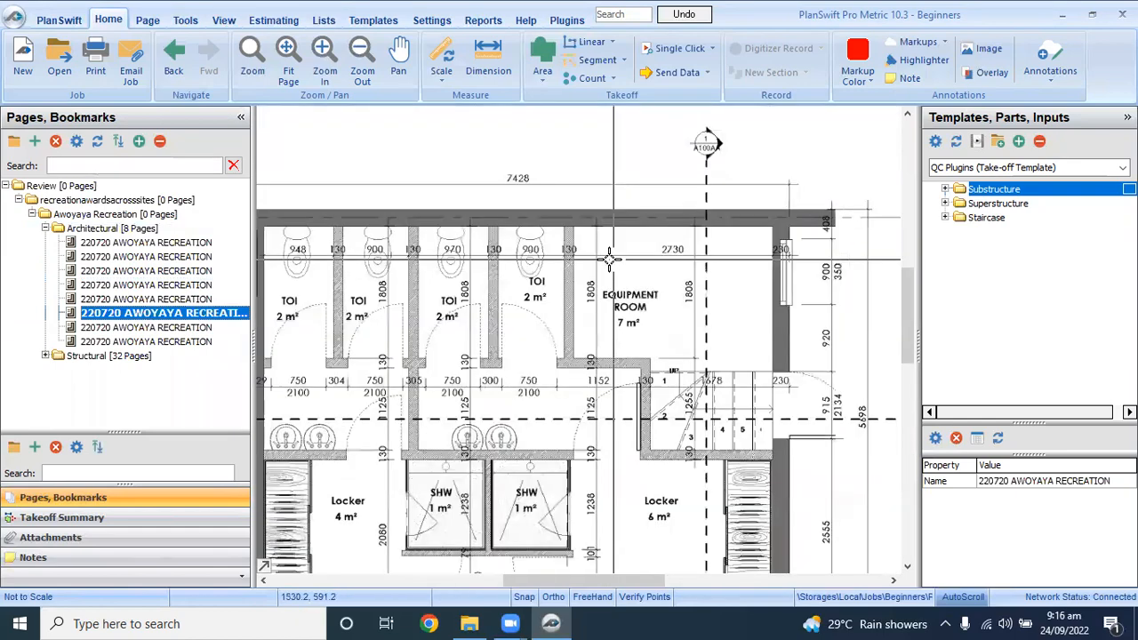
{"action": "scroll", "coordinate": [525, 228], "scroll_direction": "down", "scroll_amount": 2}
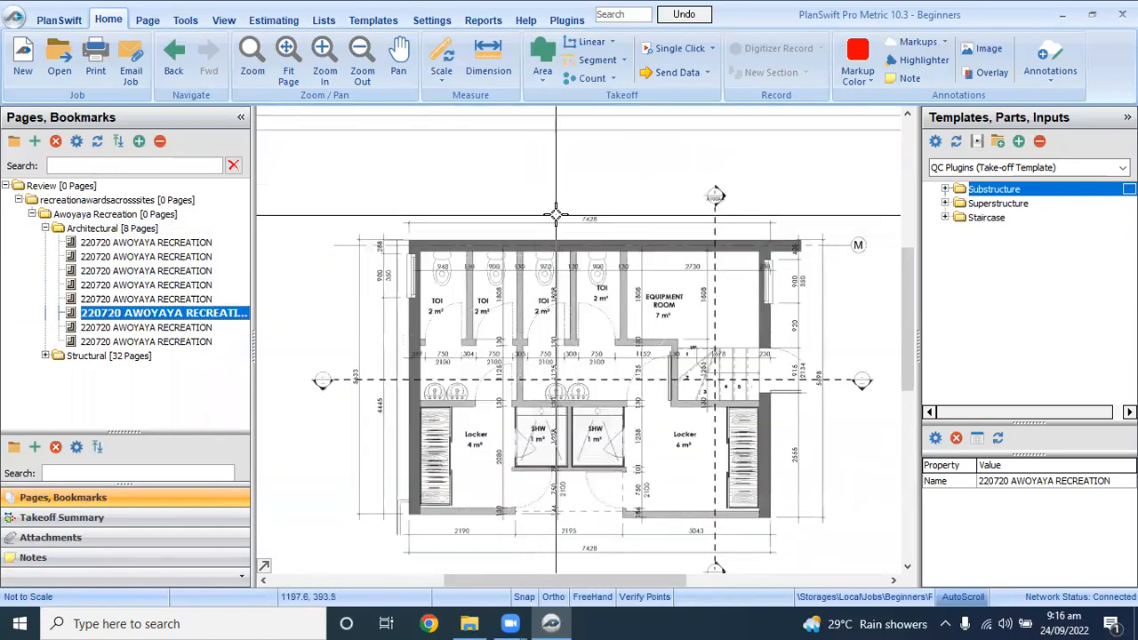
{"action": "scroll", "coordinate": [542, 224], "scroll_direction": "up", "scroll_amount": 2}
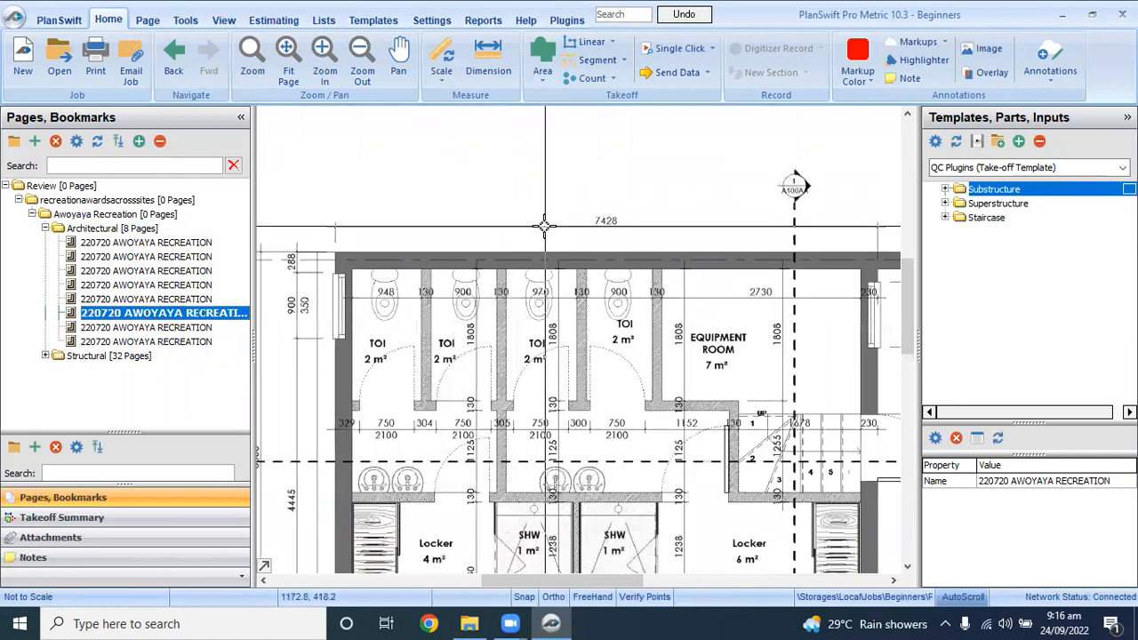
{"action": "scroll", "coordinate": [547, 223], "scroll_direction": "down", "scroll_amount": 2}
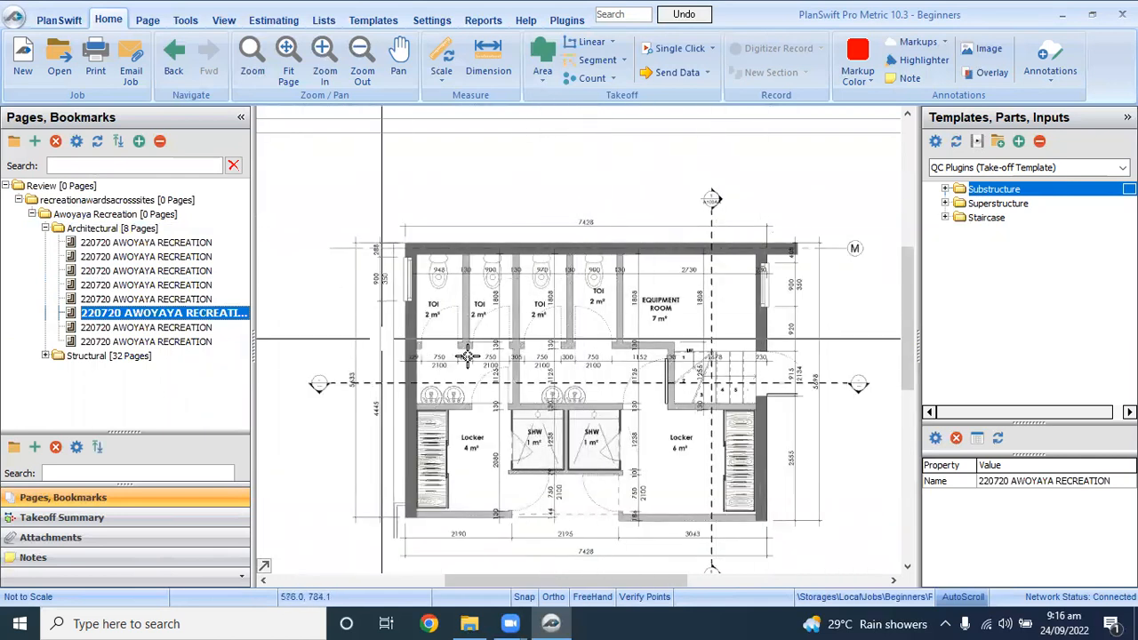
{"action": "left_click", "coordinate": [442, 56]}
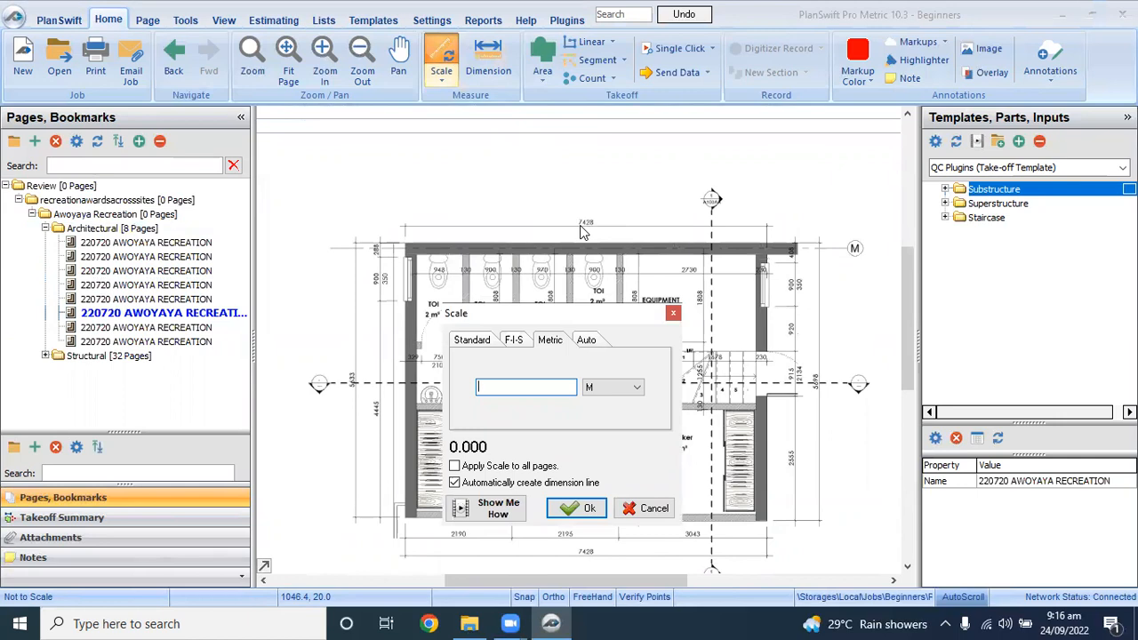
{"action": "type", "text": "7.43"}
{"action": "left_click", "coordinate": [578, 508]}
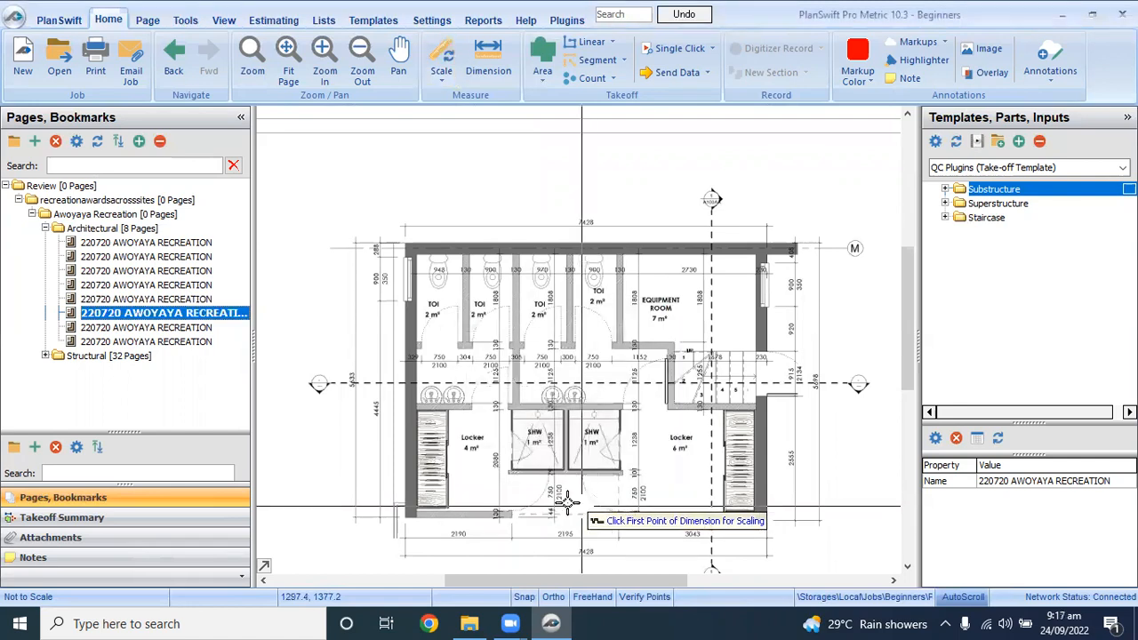
{"action": "scroll", "coordinate": [412, 223], "scroll_direction": "up", "scroll_amount": 3}
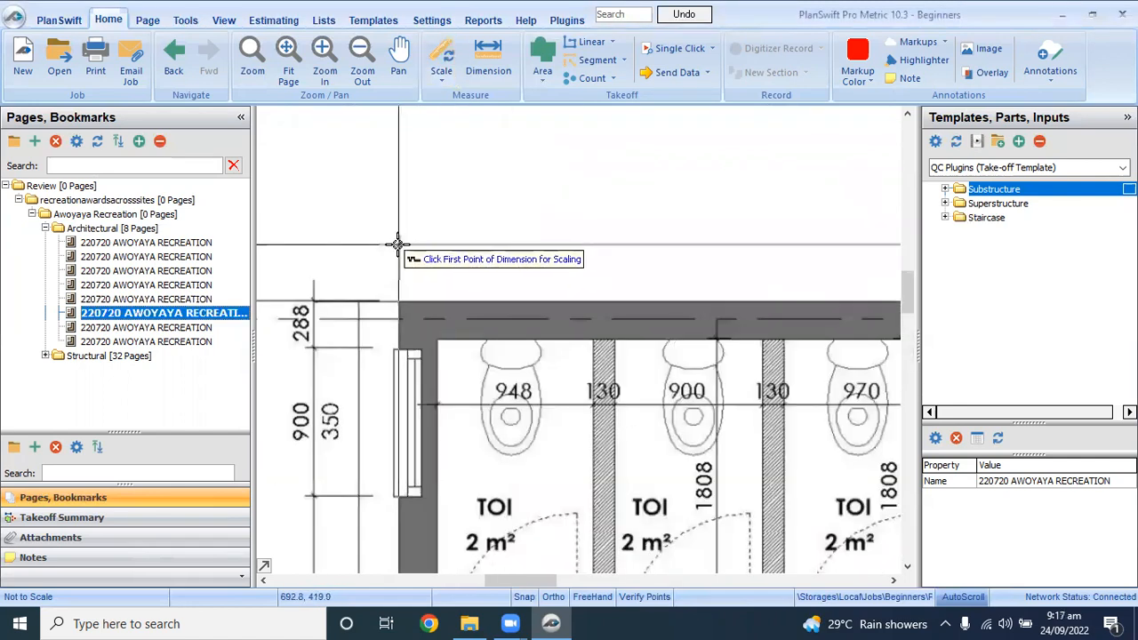
{"action": "left_click", "coordinate": [397, 246]}
{"action": "scroll", "coordinate": [398, 243], "scroll_direction": "down", "scroll_amount": 3}
{"action": "scroll", "coordinate": [762, 249], "scroll_direction": "up", "scroll_amount": 3}
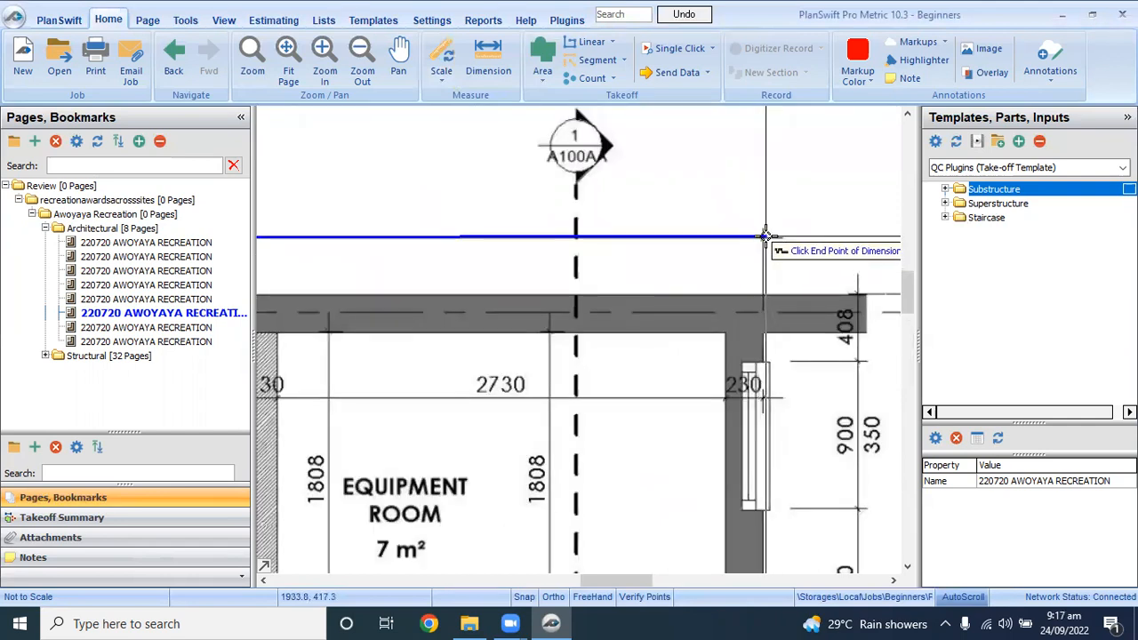
{"action": "left_click", "coordinate": [764, 237]}
{"action": "scroll", "coordinate": [765, 238], "scroll_direction": "down", "scroll_amount": 4}
Step: Check the scale by dimensioning the overall 5633 length along the building's west side
{"action": "left_click", "coordinate": [483, 62]}
{"action": "scroll", "coordinate": [524, 282], "scroll_direction": "up", "scroll_amount": 5}
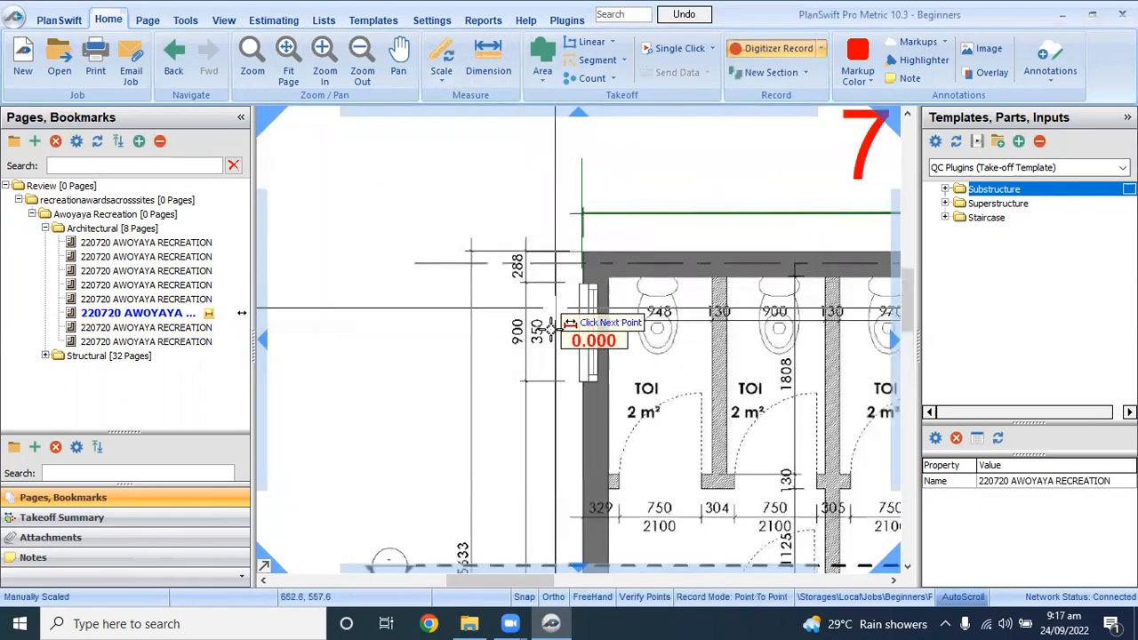
{"action": "scroll", "coordinate": [515, 251], "scroll_direction": "down", "scroll_amount": 2}
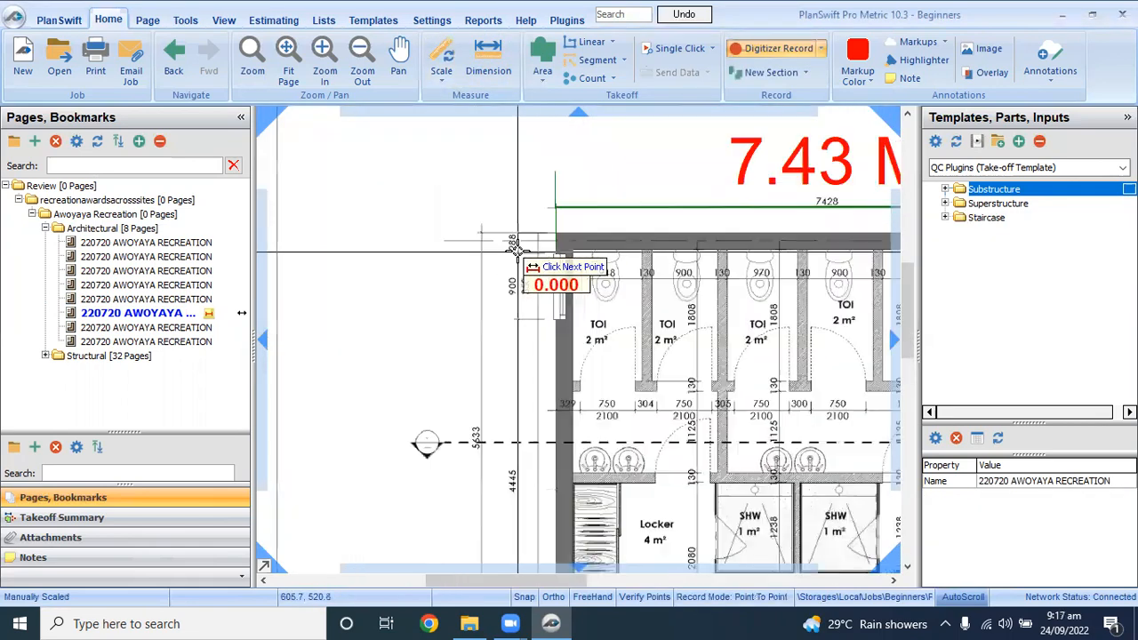
{"action": "scroll", "coordinate": [516, 251], "scroll_direction": "up", "scroll_amount": 2}
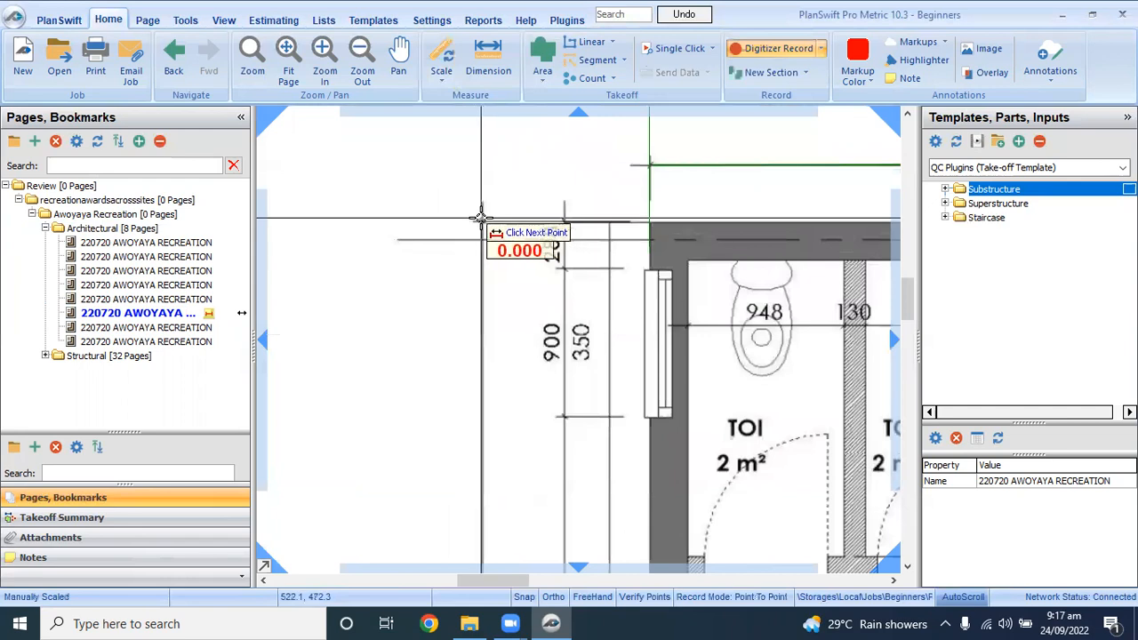
{"action": "scroll", "coordinate": [483, 235], "scroll_direction": "down", "scroll_amount": 5}
{"action": "scroll", "coordinate": [485, 403], "scroll_direction": "up", "scroll_amount": 5}
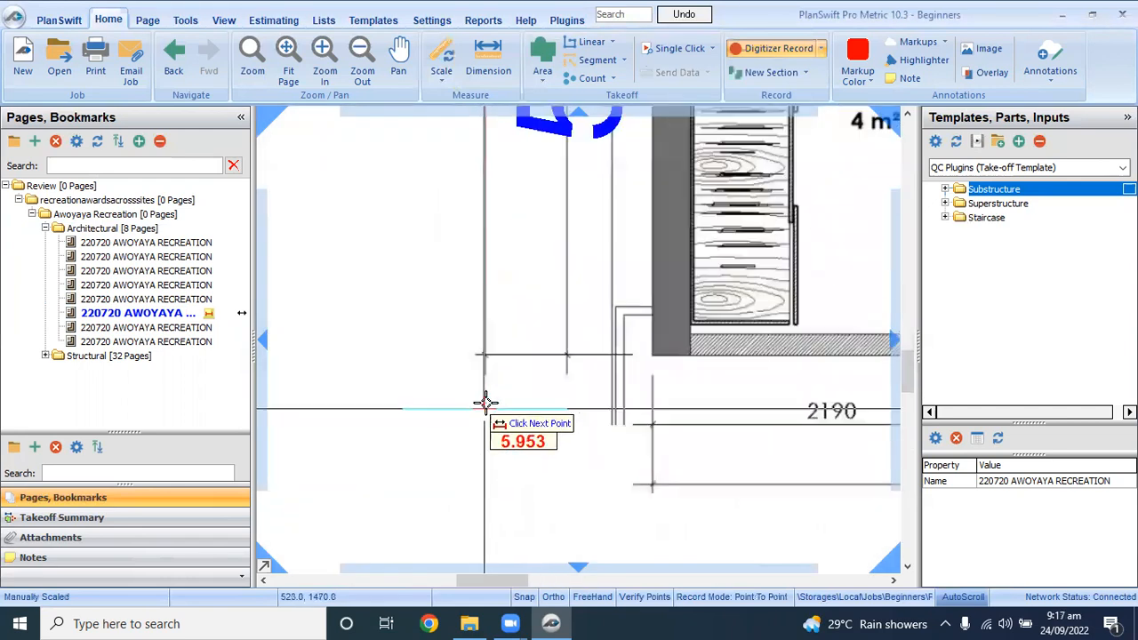
{"action": "left_click", "coordinate": [485, 353]}
{"action": "scroll", "coordinate": [483, 379], "scroll_direction": "down", "scroll_amount": 3}
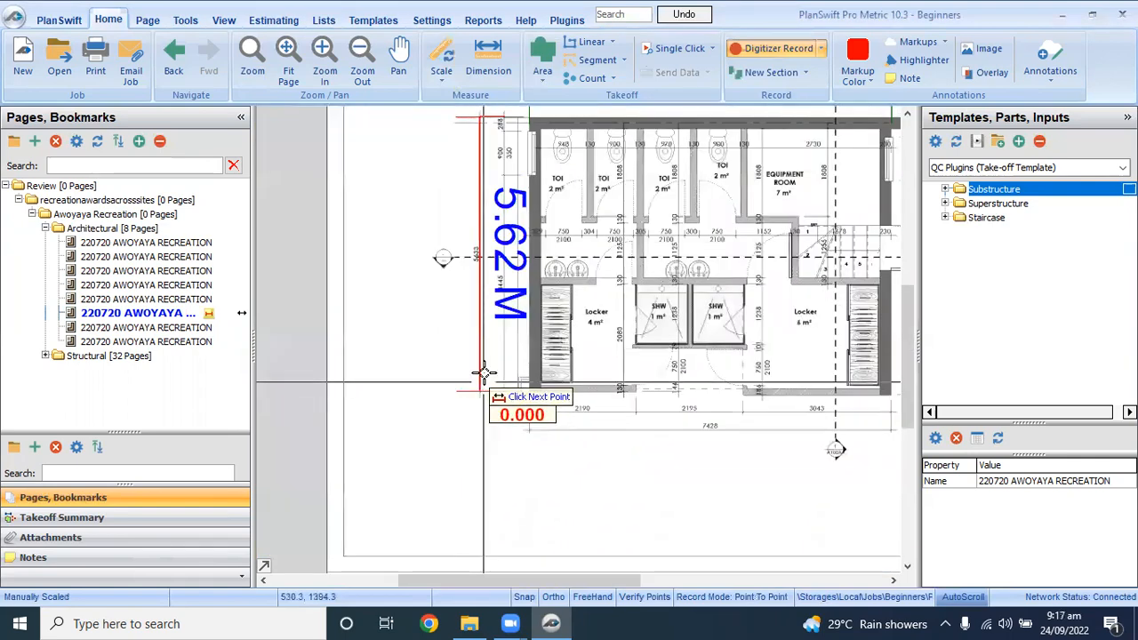
{"action": "scroll", "coordinate": [438, 286], "scroll_direction": "up", "scroll_amount": 2}
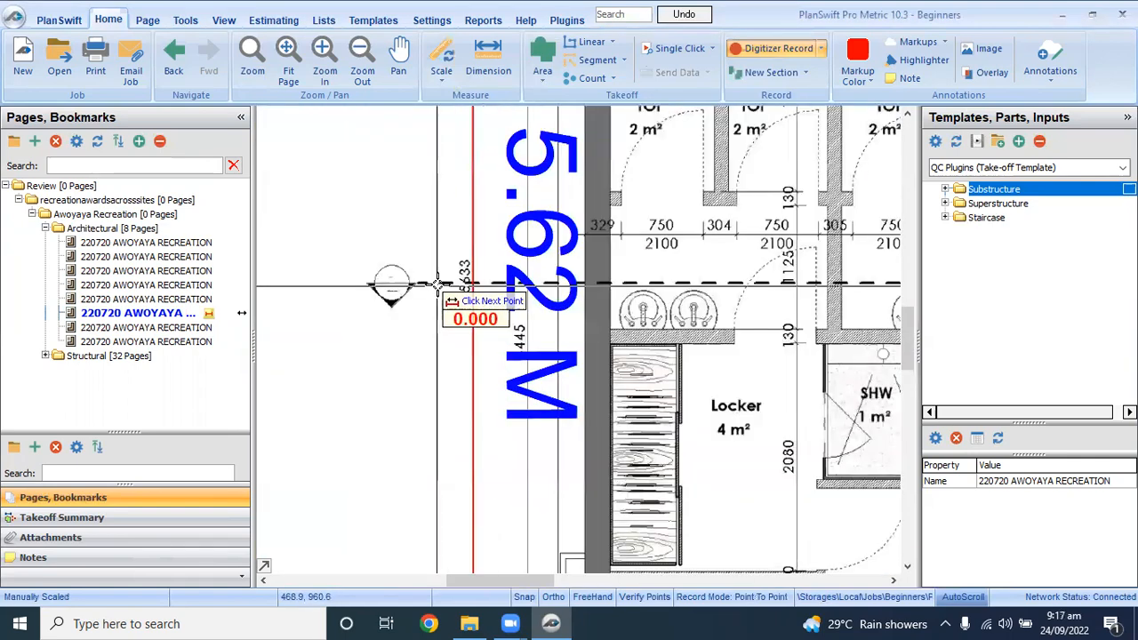
{"action": "scroll", "coordinate": [456, 350], "scroll_direction": "down", "scroll_amount": 4}
{"action": "left_click", "coordinate": [791, 52]}
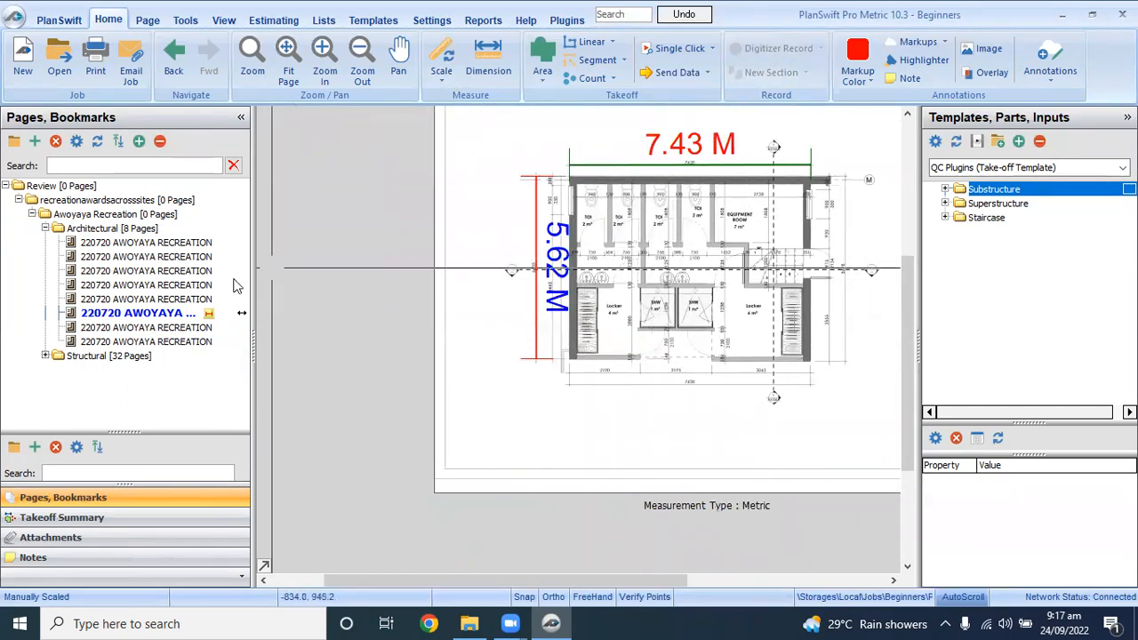
Step: Hide the dimension lines on the Bar & Shower plan
{"action": "left_click", "coordinate": [200, 315]}
{"action": "scroll", "coordinate": [807, 180], "scroll_direction": "up", "scroll_amount": 3}
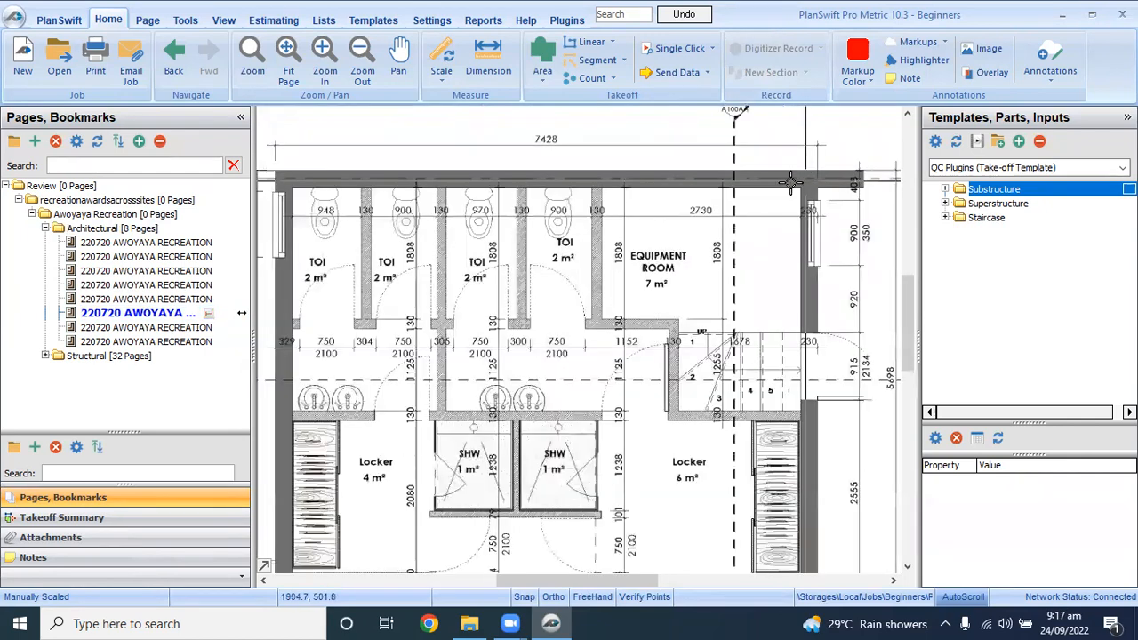
{"action": "scroll", "coordinate": [705, 215], "scroll_direction": "down", "scroll_amount": 3}
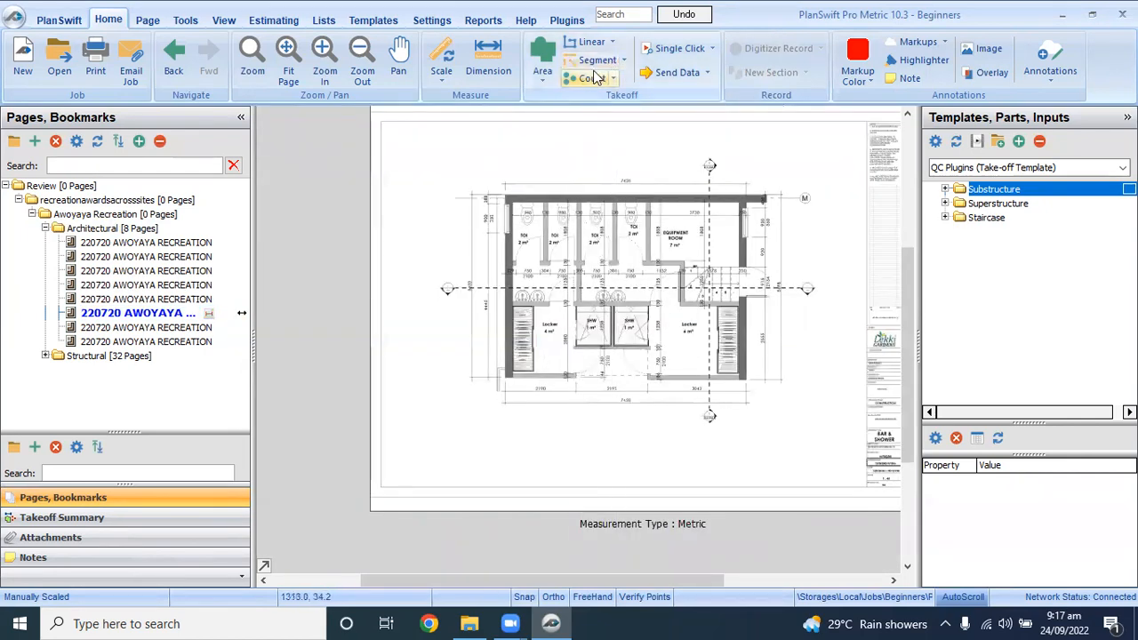
Step: Create a Metric Wall Area takeoff named "225mm Ext Blockwall" with wall height 3.0 and wall width 225
{"action": "left_click", "coordinate": [614, 44]}
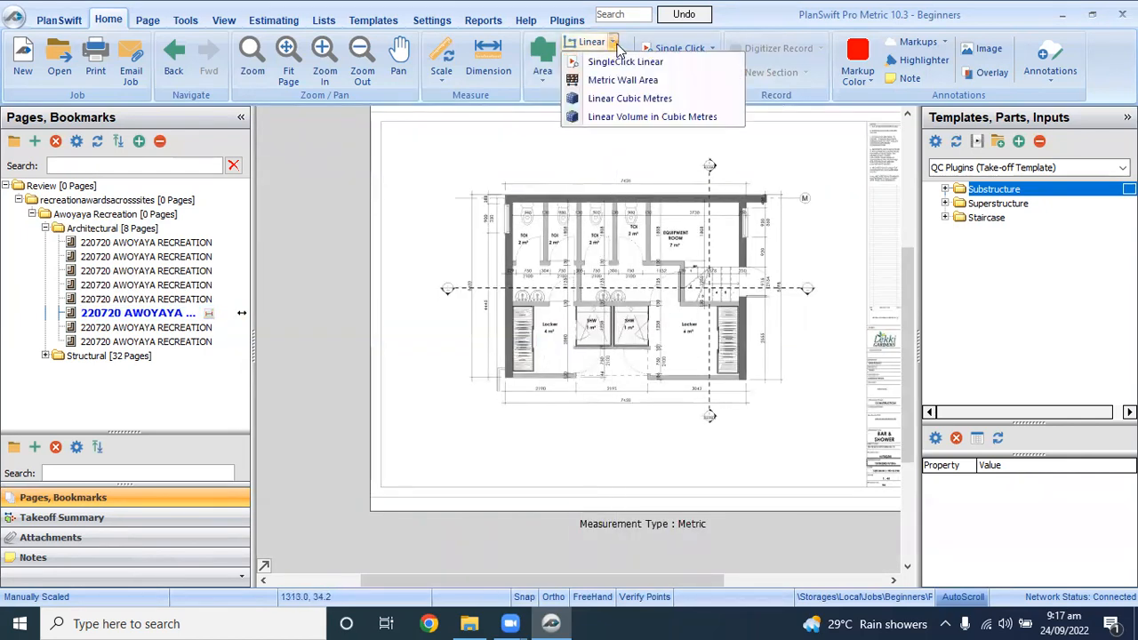
{"action": "left_click", "coordinate": [628, 83]}
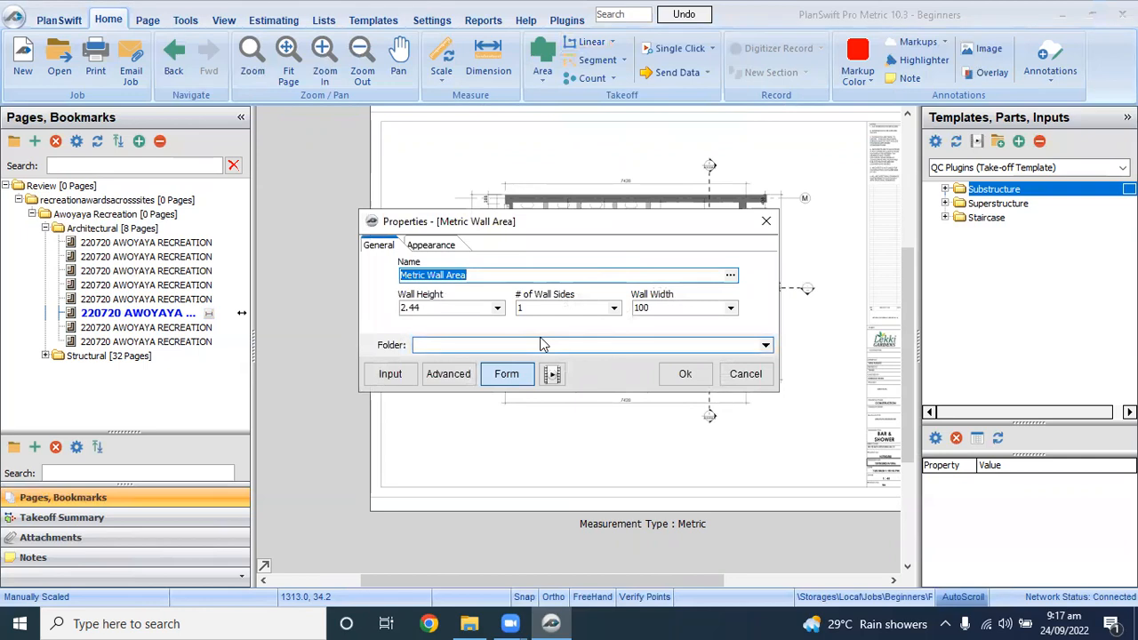
{"action": "type", "text": "22"}
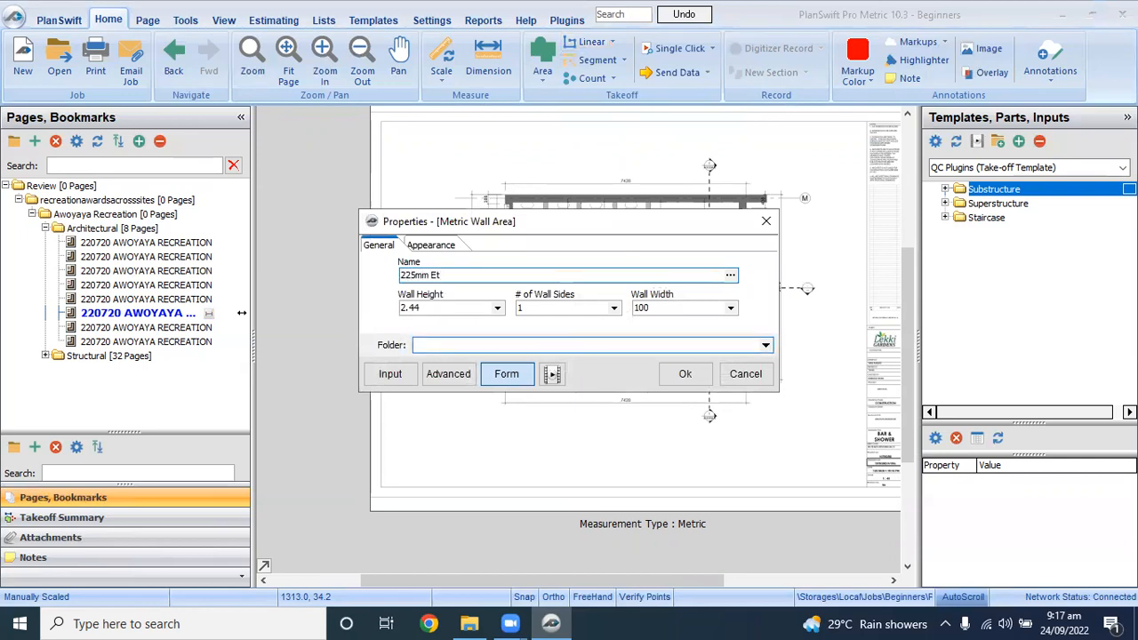
{"action": "type", "text": "5mm EExt Blockwall"}
{"action": "left_click_drag", "start_coordinate": [436, 308], "coordinate": [392, 311]}
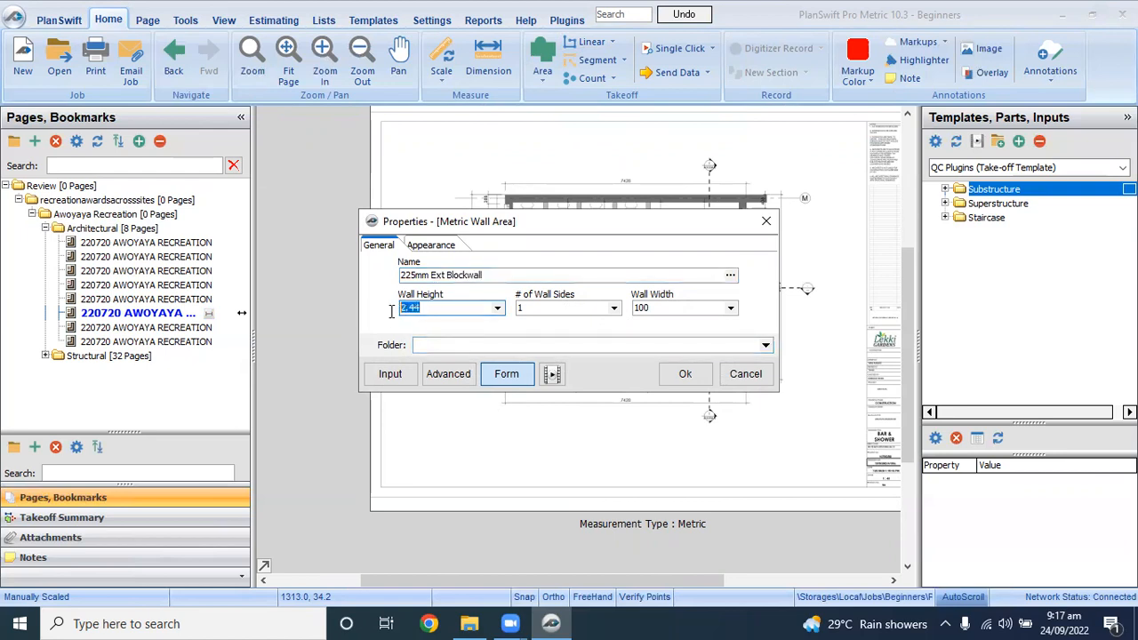
{"action": "type", "text": "3"}
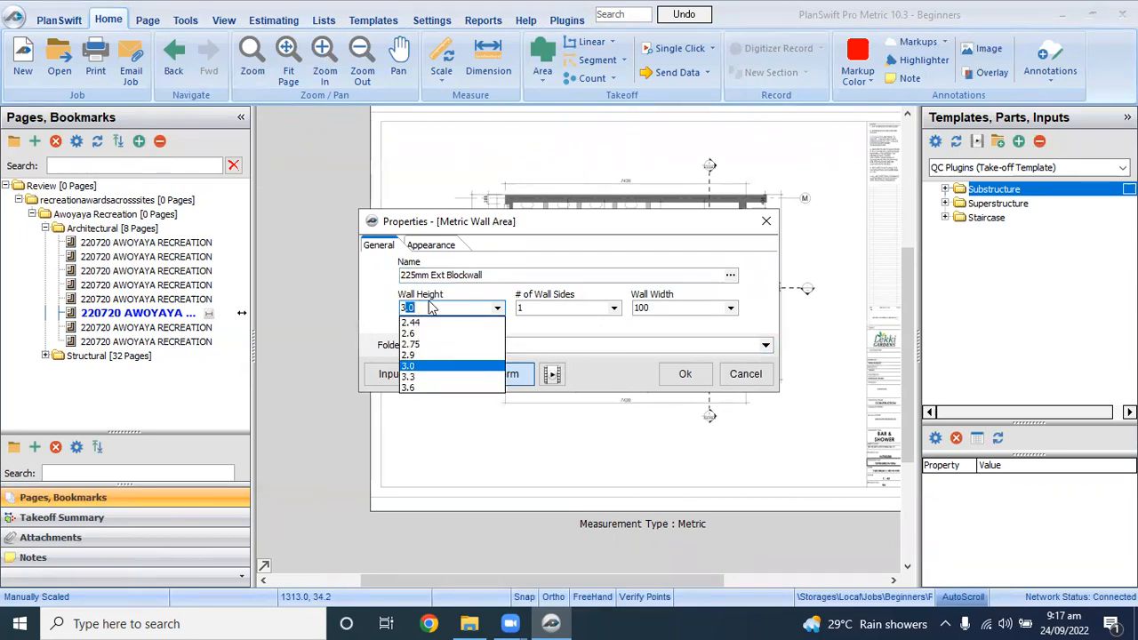
{"action": "left_click", "coordinate": [429, 302]}
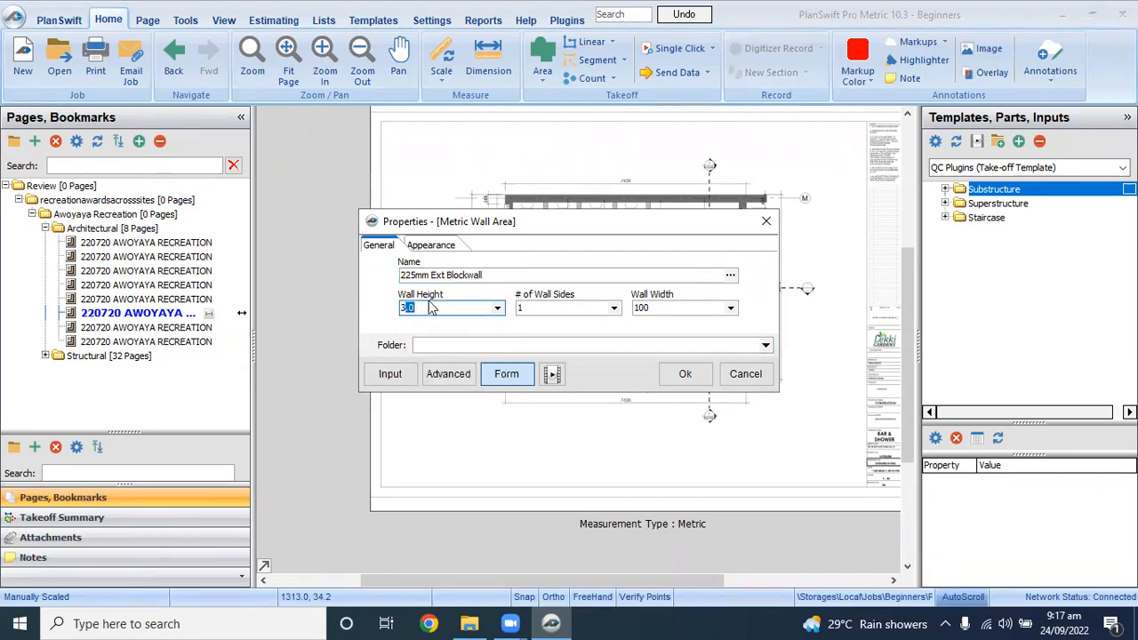
{"action": "left_click", "coordinate": [667, 307]}
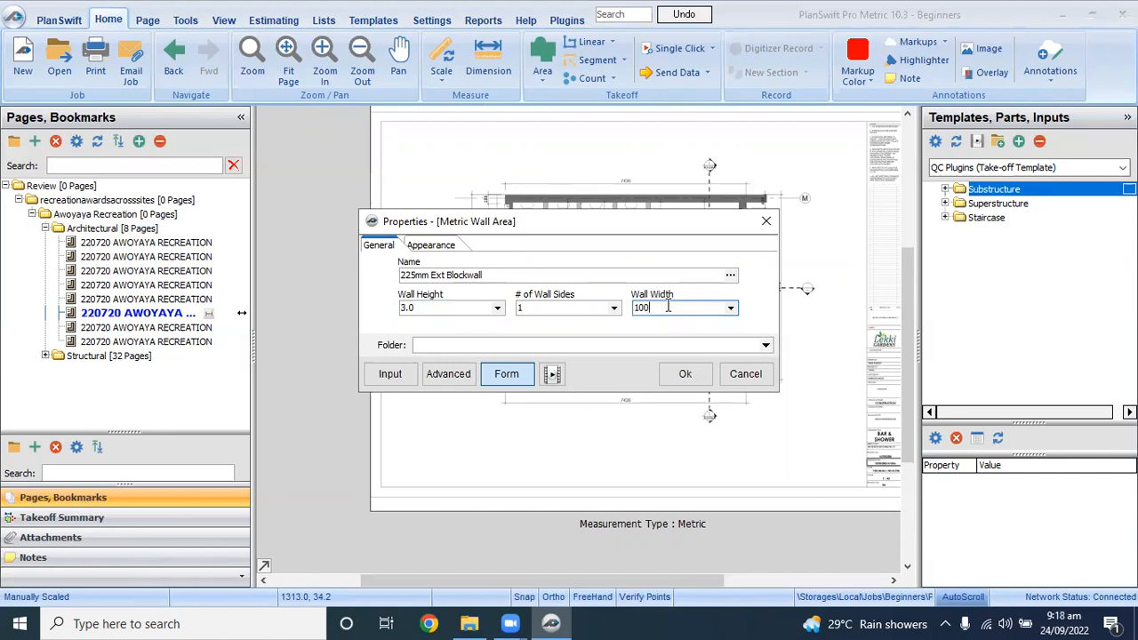
{"action": "left_click_drag", "start_coordinate": [715, 307], "coordinate": [616, 313]}
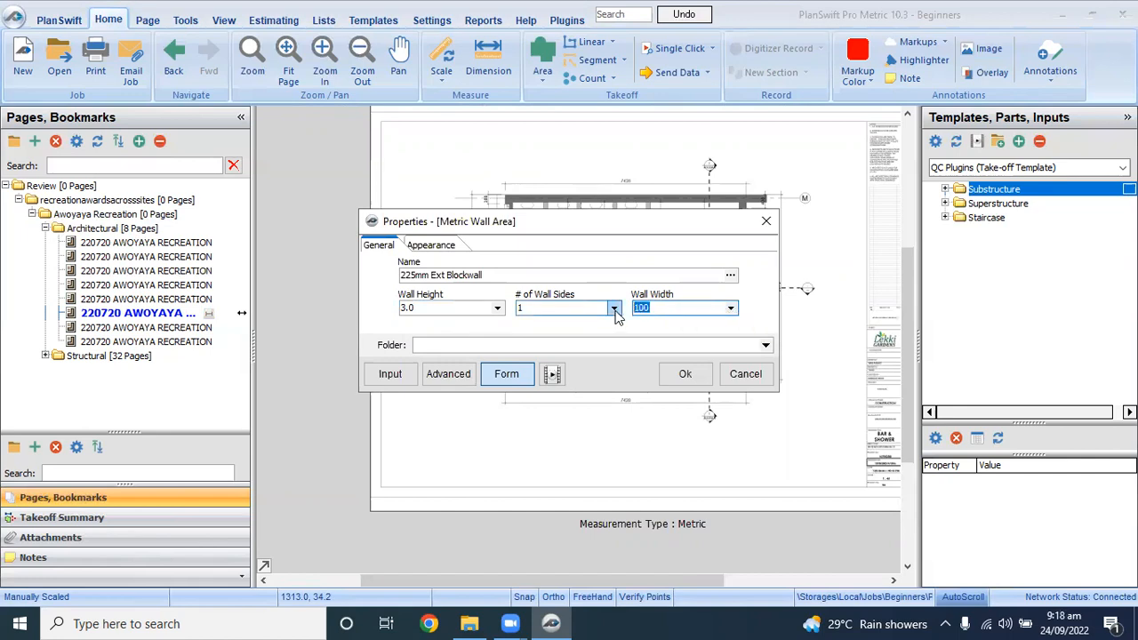
{"action": "type", "text": "225"}
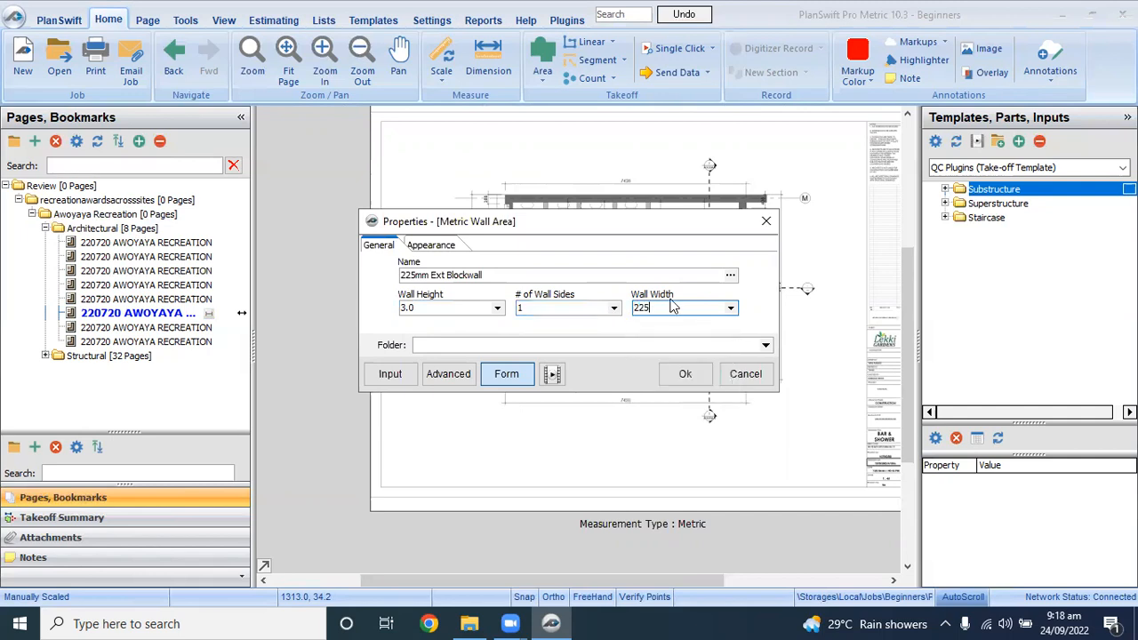
{"action": "left_click", "coordinate": [683, 375]}
Step: Trace the Bar & Shower building's north wall for the 225mm Ext Blockwall takeoff, a run of about 8.03 m
{"action": "scroll", "coordinate": [536, 196], "scroll_direction": "up", "scroll_amount": 3}
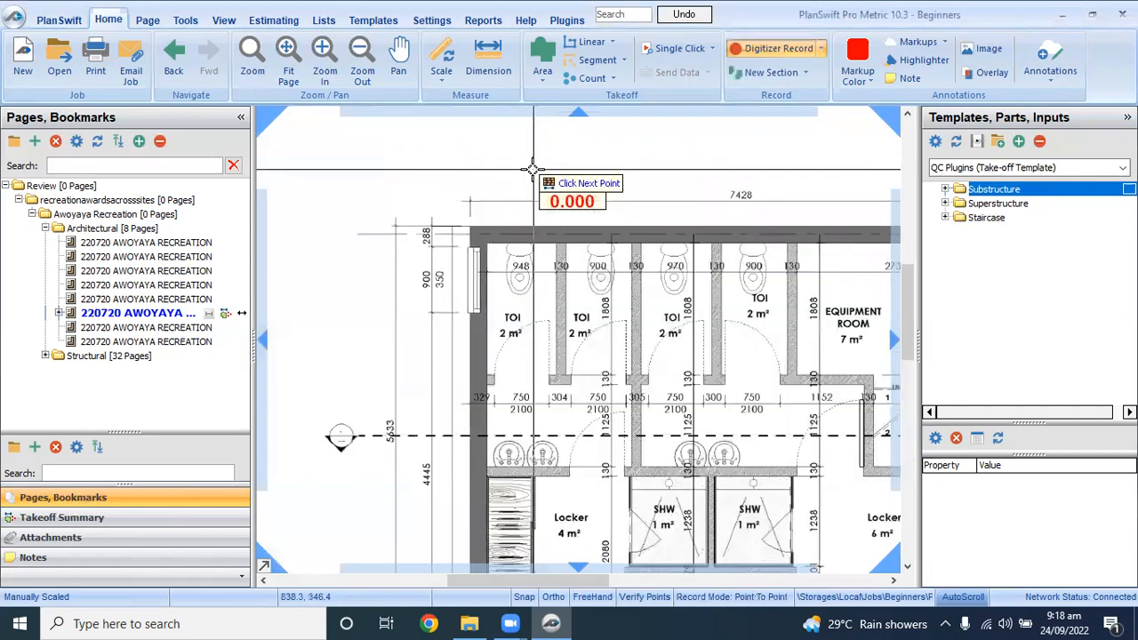
{"action": "scroll", "coordinate": [534, 169], "scroll_direction": "up", "scroll_amount": 1}
{"action": "left_click", "coordinate": [440, 254]}
{"action": "scroll", "coordinate": [440, 254], "scroll_direction": "down", "scroll_amount": 2}
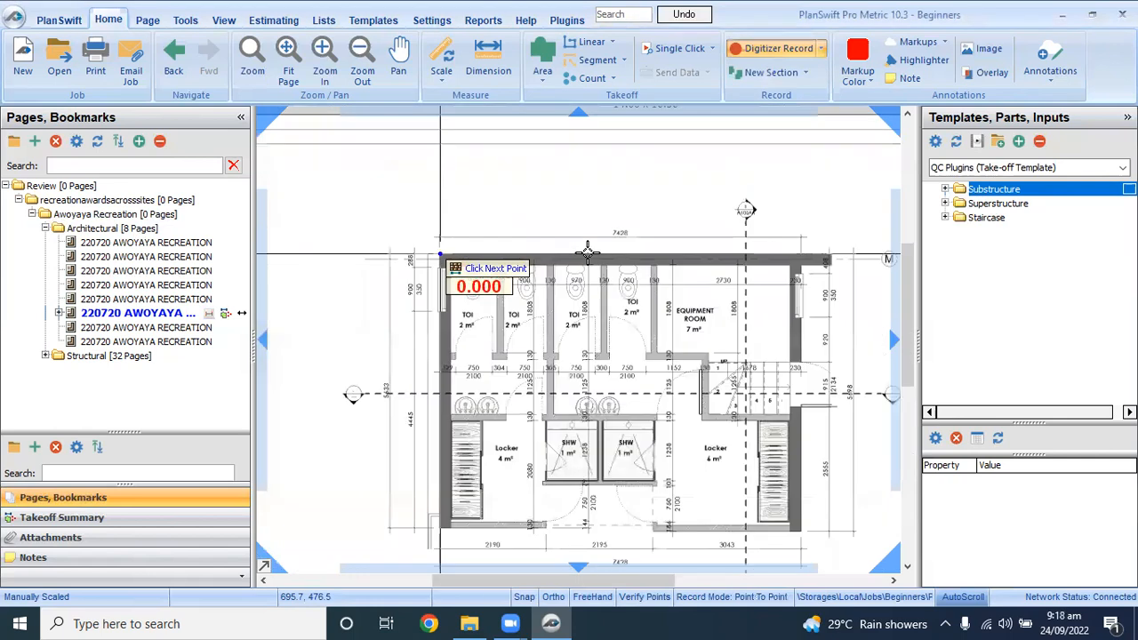
{"action": "scroll", "coordinate": [640, 254], "scroll_direction": "down", "scroll_amount": 1}
{"action": "scroll", "coordinate": [685, 254], "scroll_direction": "up", "scroll_amount": 4}
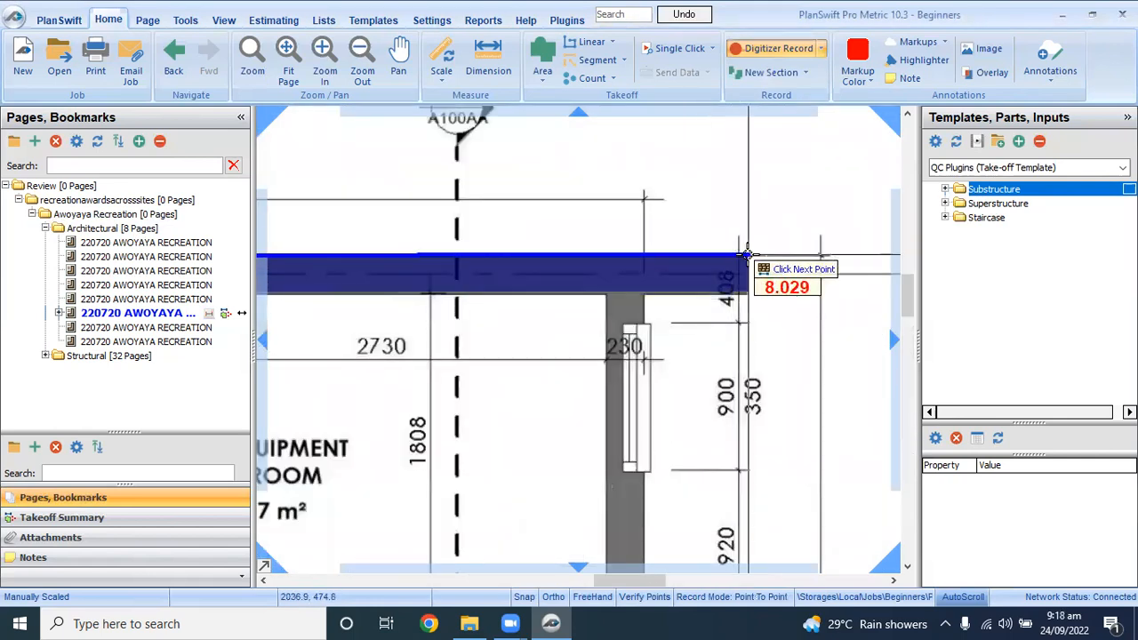
{"action": "double_click", "coordinate": [747, 256]}
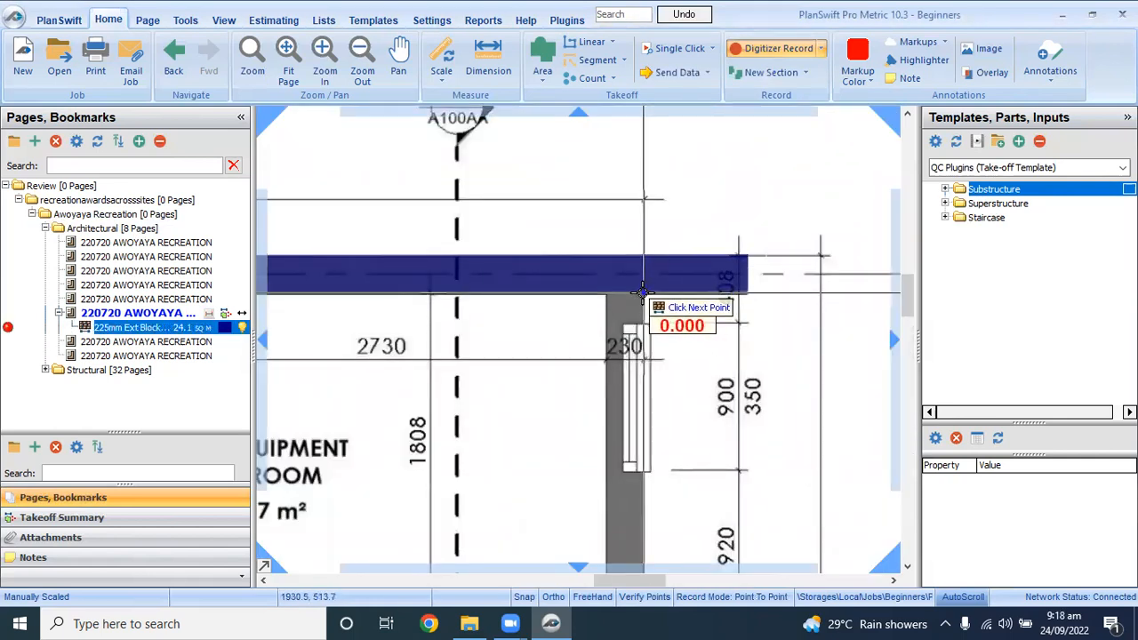
Step: Trace the full length of the building's east wall as a new section of the 225mm Ext Blockwall takeoff
{"action": "scroll", "coordinate": [643, 294], "scroll_direction": "down", "scroll_amount": 3}
{"action": "scroll", "coordinate": [635, 427], "scroll_direction": "up", "scroll_amount": 4}
{"action": "left_click", "coordinate": [635, 421]}
{"action": "scroll", "coordinate": [658, 429], "scroll_direction": "down", "scroll_amount": 4}
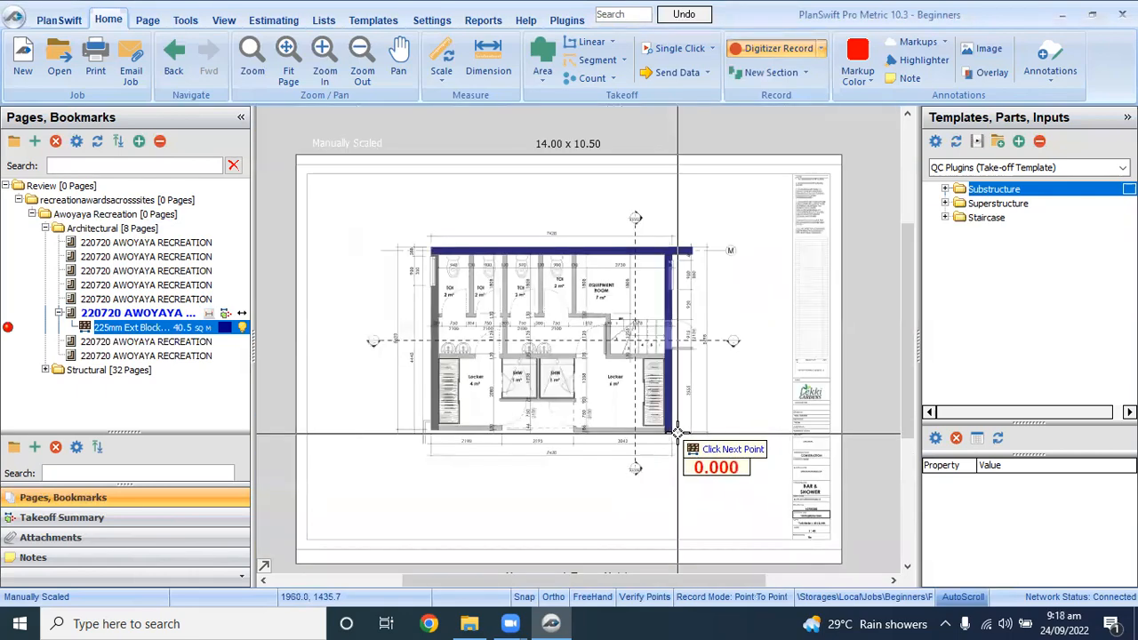
Step: Trace the west wall below the north wall, about 5.42 m long, and stop recording the 225mm Ext Blockwall takeoff
{"action": "scroll", "coordinate": [678, 433], "scroll_direction": "up", "scroll_amount": 4}
{"action": "scroll", "coordinate": [655, 433], "scroll_direction": "down", "scroll_amount": 2}
{"action": "scroll", "coordinate": [676, 427], "scroll_direction": "down", "scroll_amount": 2}
{"action": "scroll", "coordinate": [534, 413], "scroll_direction": "up", "scroll_amount": 3}
{"action": "scroll", "coordinate": [465, 399], "scroll_direction": "down", "scroll_amount": 5}
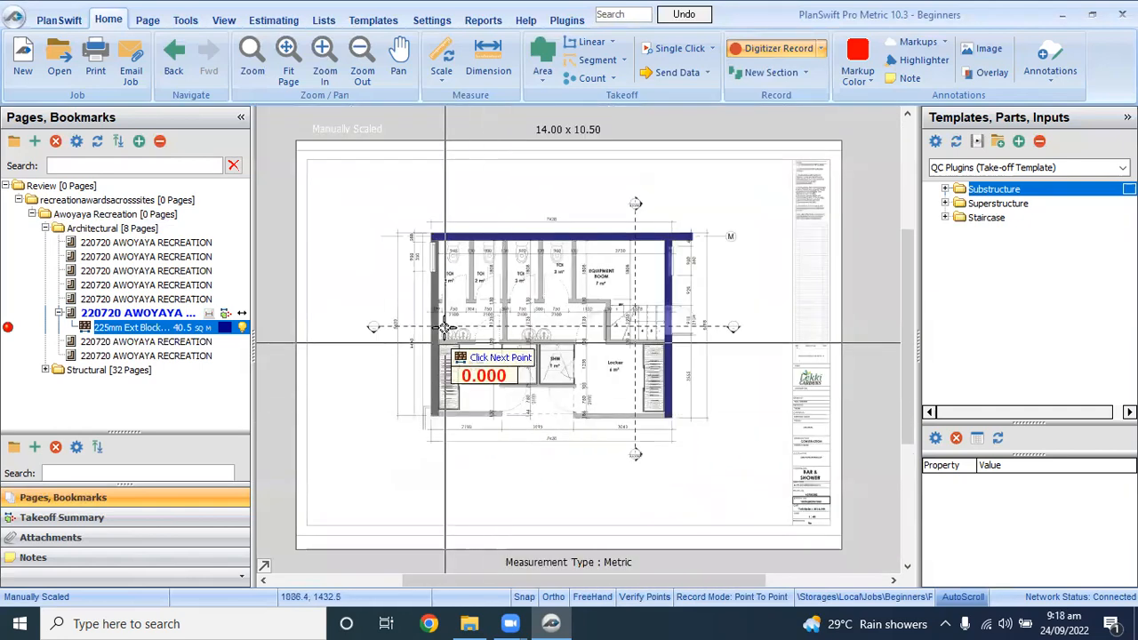
{"action": "scroll", "coordinate": [437, 238], "scroll_direction": "up", "scroll_amount": 4}
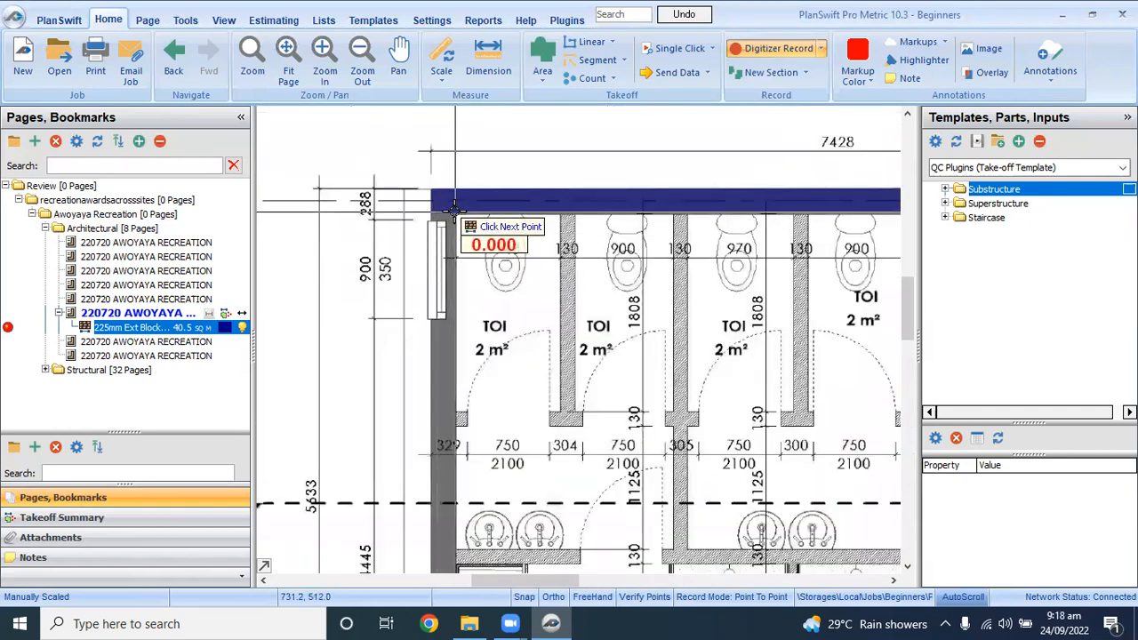
{"action": "scroll", "coordinate": [456, 214], "scroll_direction": "down", "scroll_amount": 4}
{"action": "scroll", "coordinate": [467, 471], "scroll_direction": "up", "scroll_amount": 5}
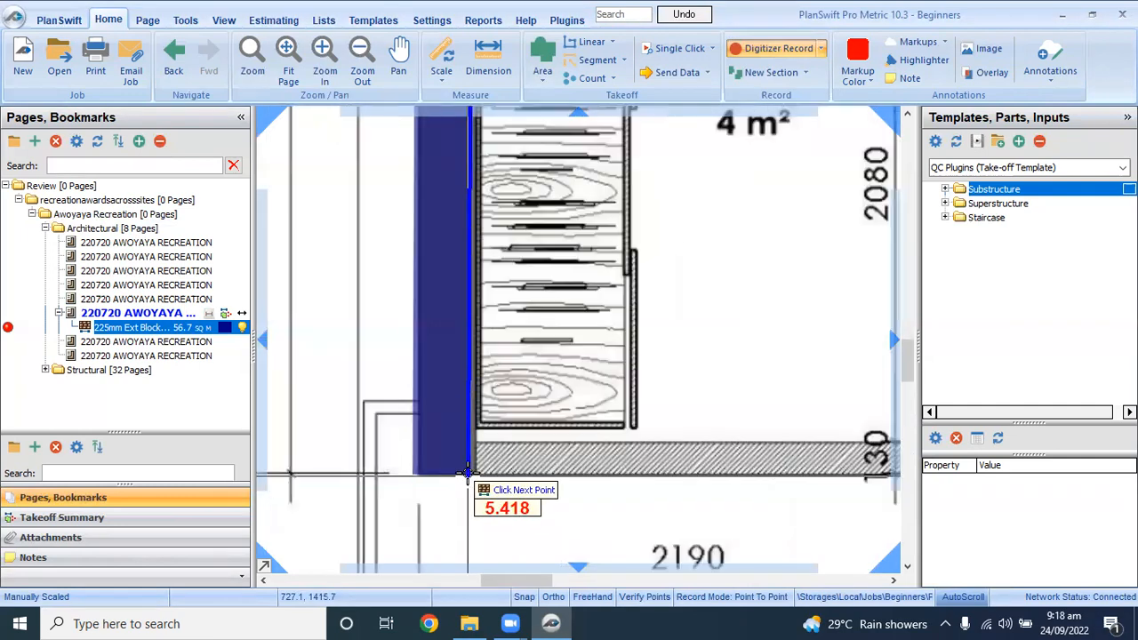
{"action": "left_click", "coordinate": [463, 473]}
{"action": "scroll", "coordinate": [435, 470], "scroll_direction": "down", "scroll_amount": 2}
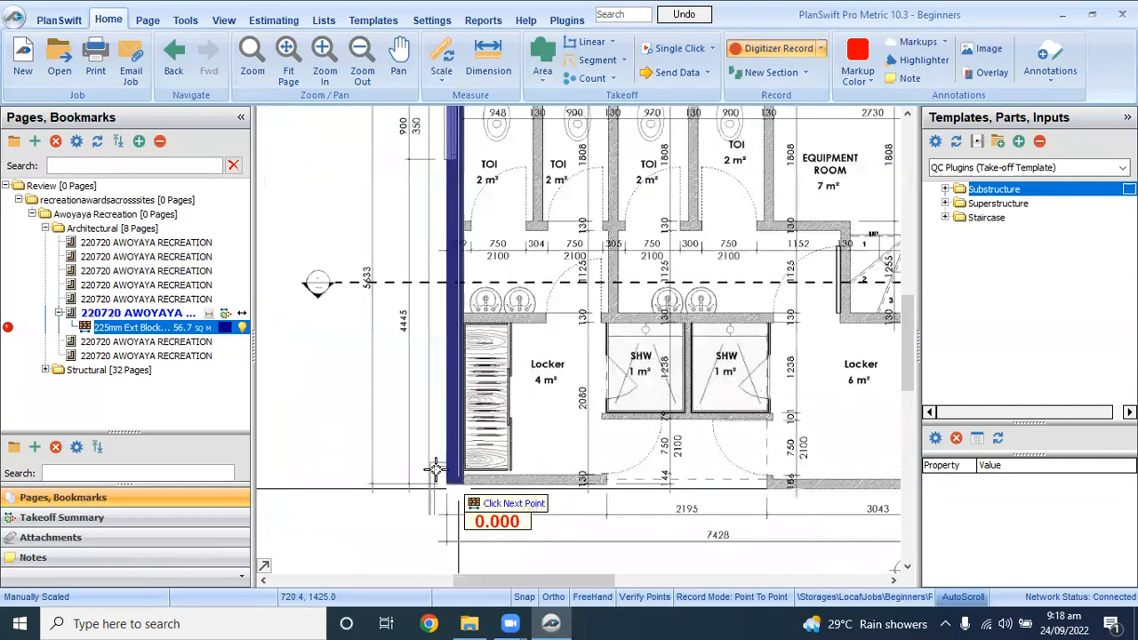
{"action": "scroll", "coordinate": [435, 469], "scroll_direction": "down", "scroll_amount": 3}
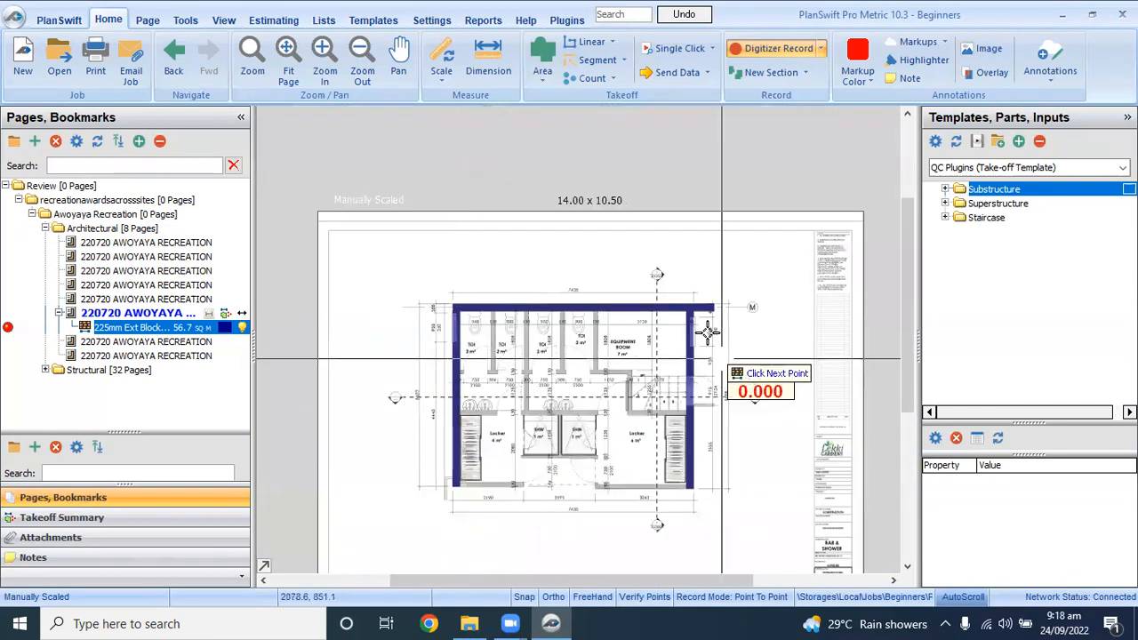
{"action": "left_click", "coordinate": [8, 329]}
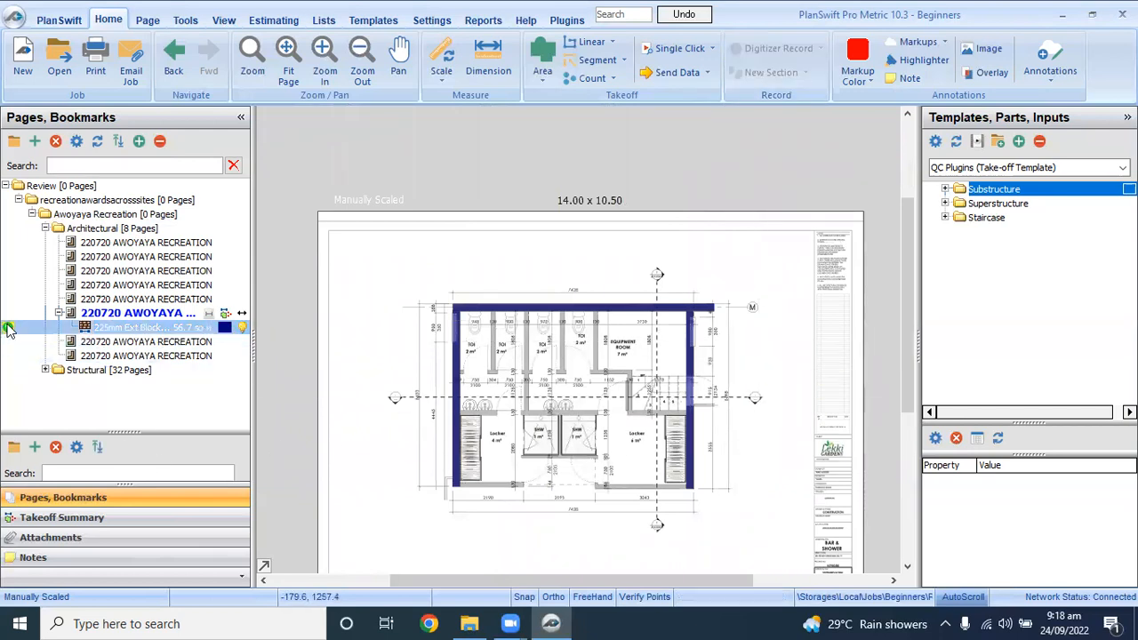
Step: Create a Metric Wall Area takeoff named "150mm Ext Blockwall" with wall height 3.0 and wall width 225
{"action": "scroll", "coordinate": [468, 481], "scroll_direction": "up", "scroll_amount": 3}
{"action": "scroll", "coordinate": [463, 458], "scroll_direction": "up", "scroll_amount": 2}
{"action": "scroll", "coordinate": [363, 437], "scroll_direction": "down", "scroll_amount": 4}
{"action": "scroll", "coordinate": [404, 440], "scroll_direction": "up", "scroll_amount": 5}
{"action": "scroll", "coordinate": [442, 437], "scroll_direction": "down", "scroll_amount": 2}
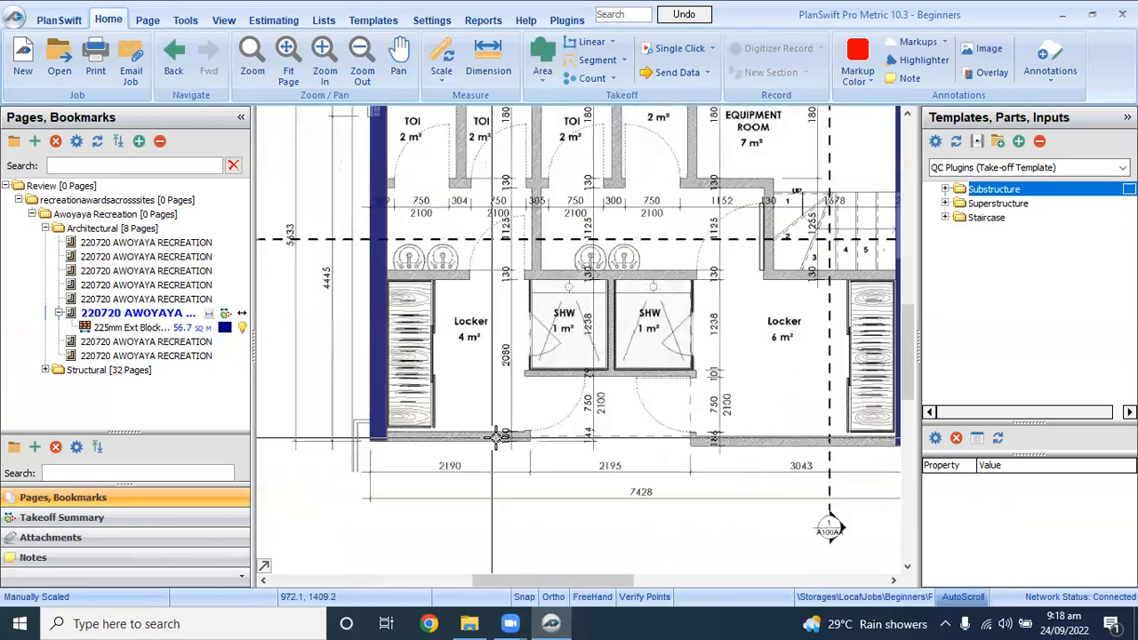
{"action": "scroll", "coordinate": [610, 457], "scroll_direction": "down", "scroll_amount": 2}
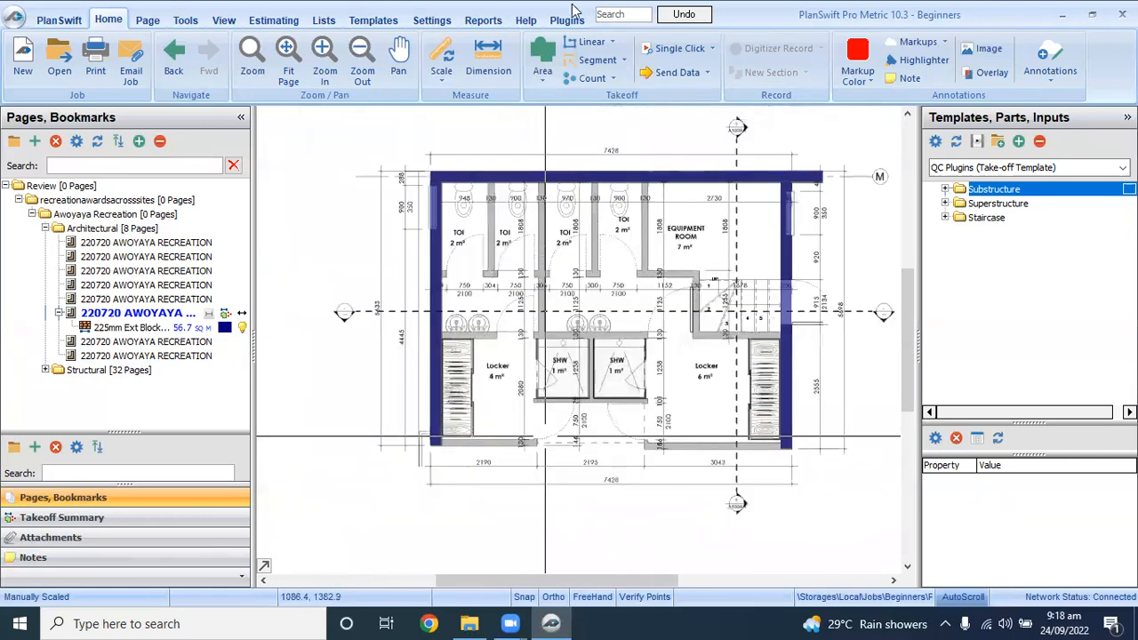
{"action": "left_click", "coordinate": [613, 42]}
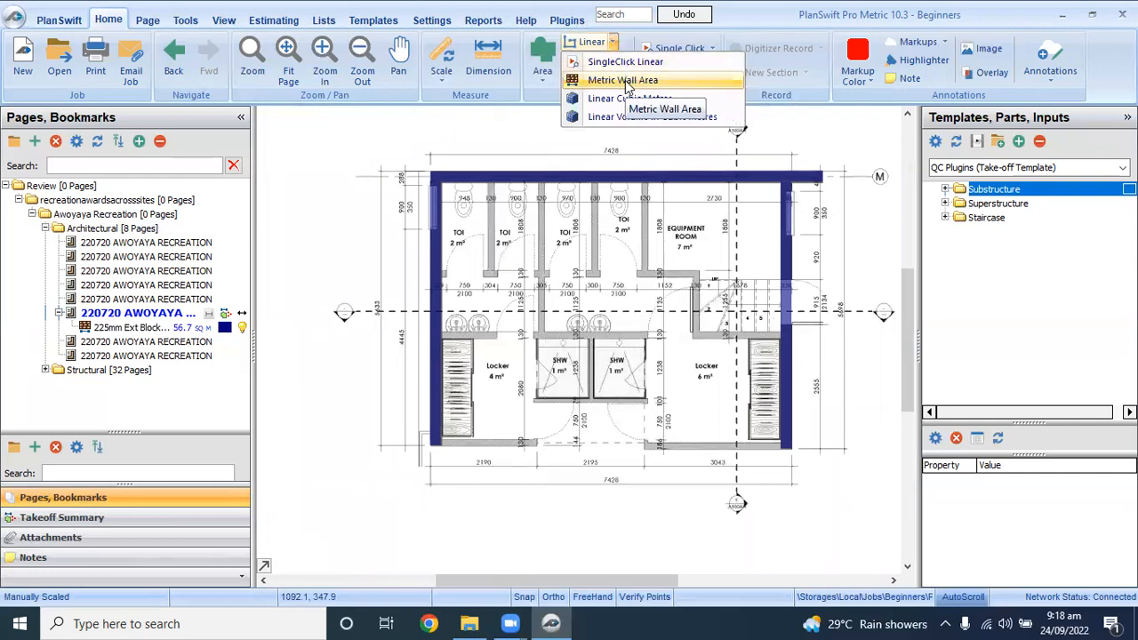
{"action": "left_click", "coordinate": [628, 81]}
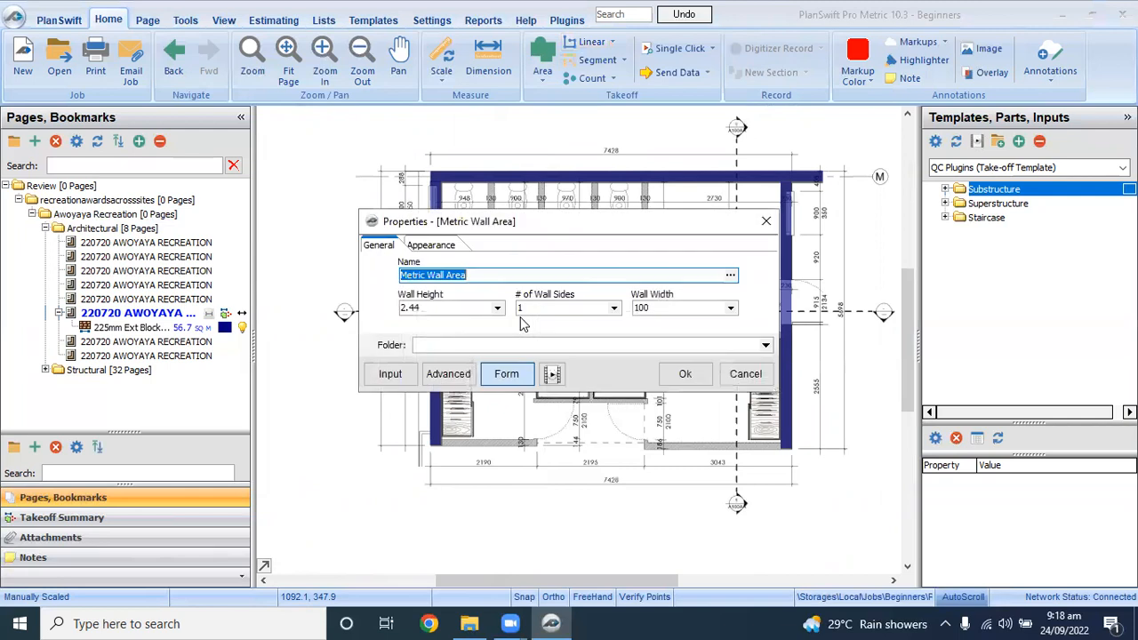
{"action": "type", "text": "150mm Ext B;lockwall"}
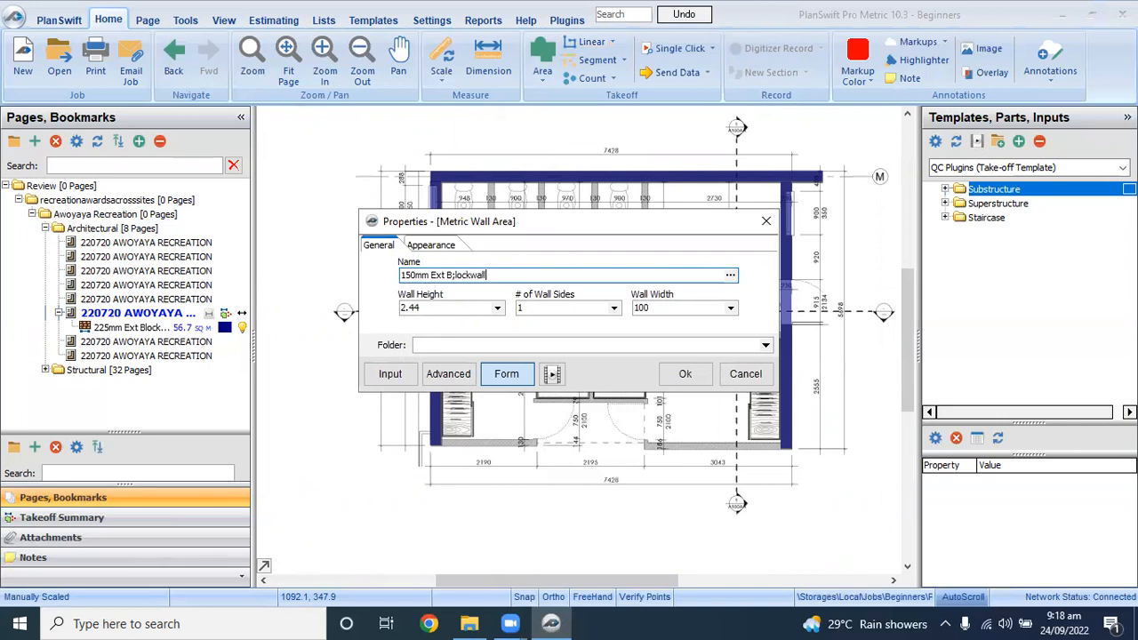
{"action": "left_click", "coordinate": [405, 307]}
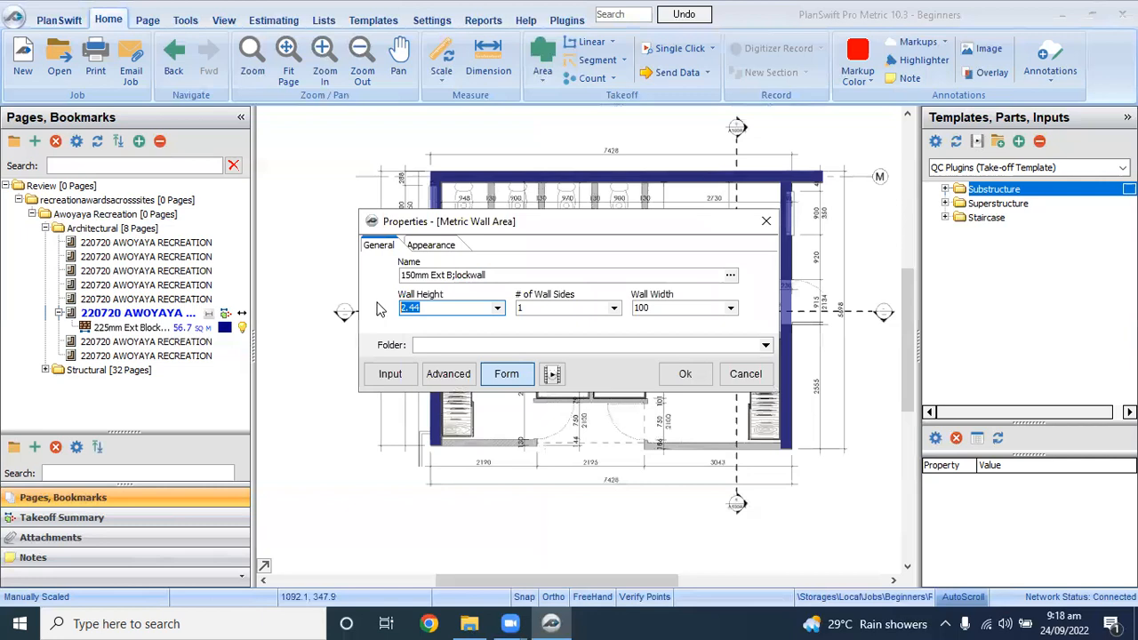
{"action": "type", "text": "3.0"}
{"action": "left_click_drag", "start_coordinate": [704, 310], "coordinate": [625, 307]}
{"action": "type", "text": "225"}
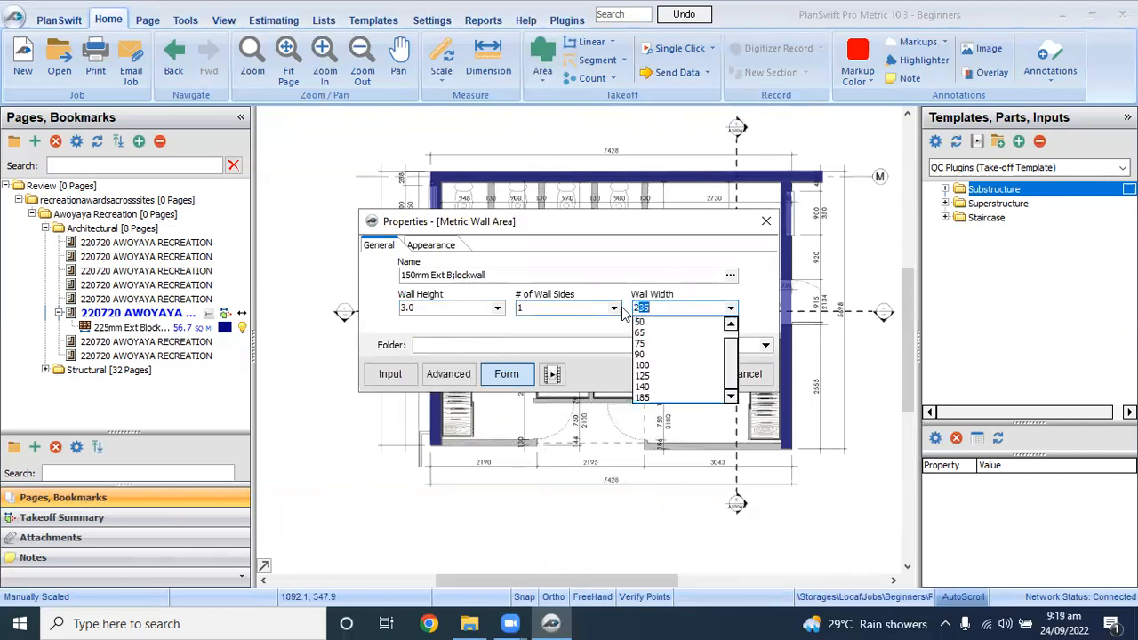
{"action": "left_click", "coordinate": [651, 307]}
{"action": "left_click", "coordinate": [455, 276]}
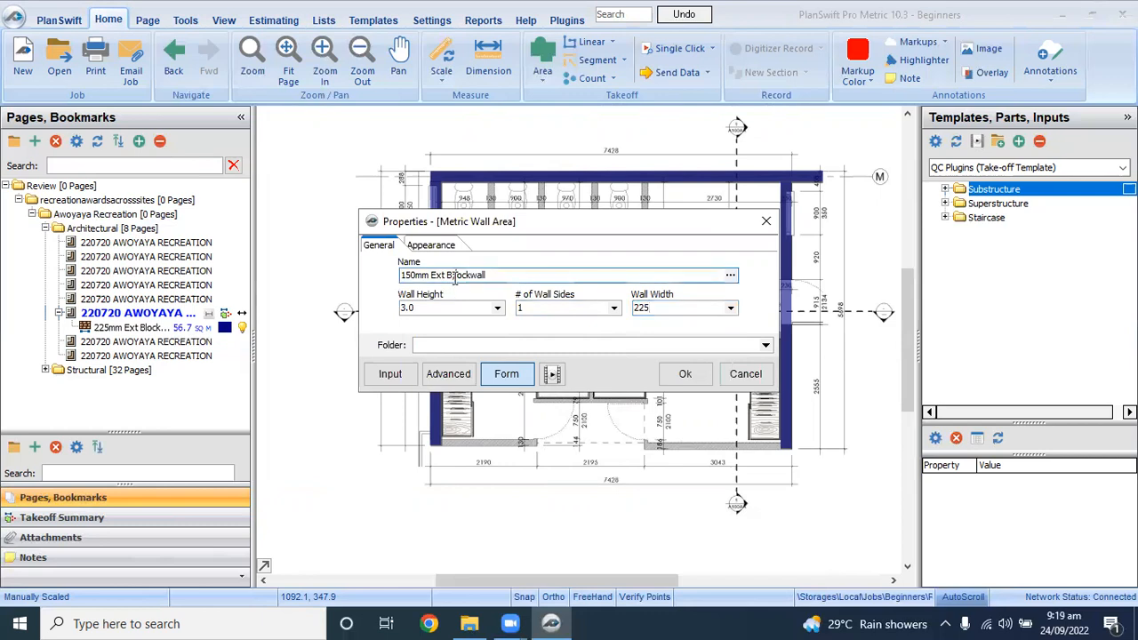
{"action": "left_click", "coordinate": [685, 374]}
Step: Trace the south wall between the west and east walls, about 6.97 m long, and stop recording the 150mm Ext Blockwall takeoff
{"action": "scroll", "coordinate": [438, 459], "scroll_direction": "up", "scroll_amount": 3}
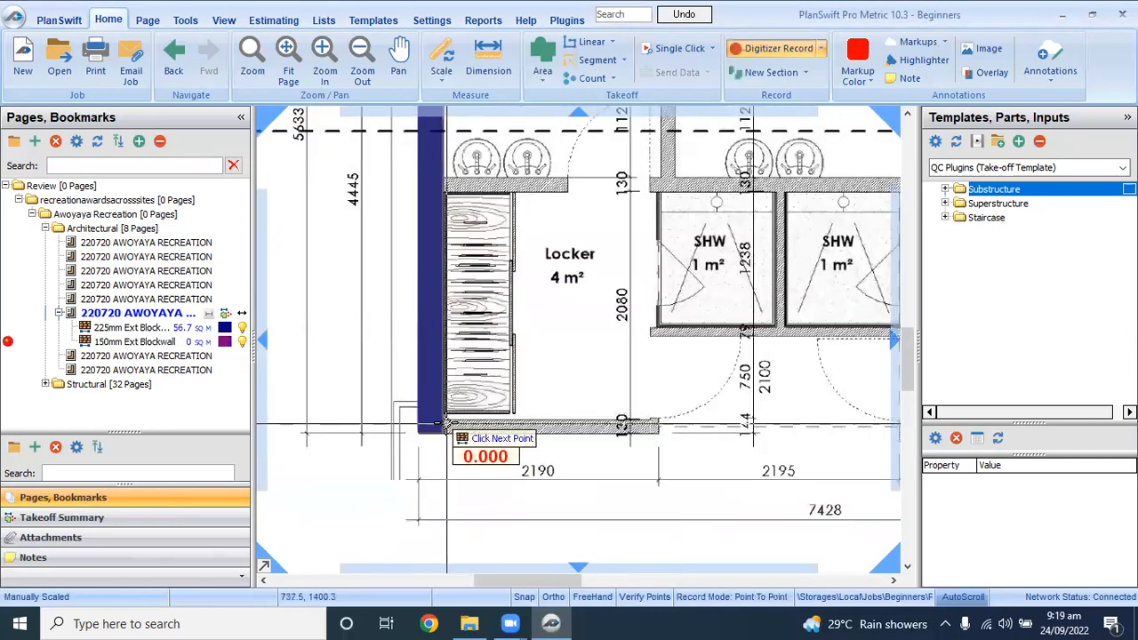
{"action": "scroll", "coordinate": [441, 420], "scroll_direction": "down", "scroll_amount": 5}
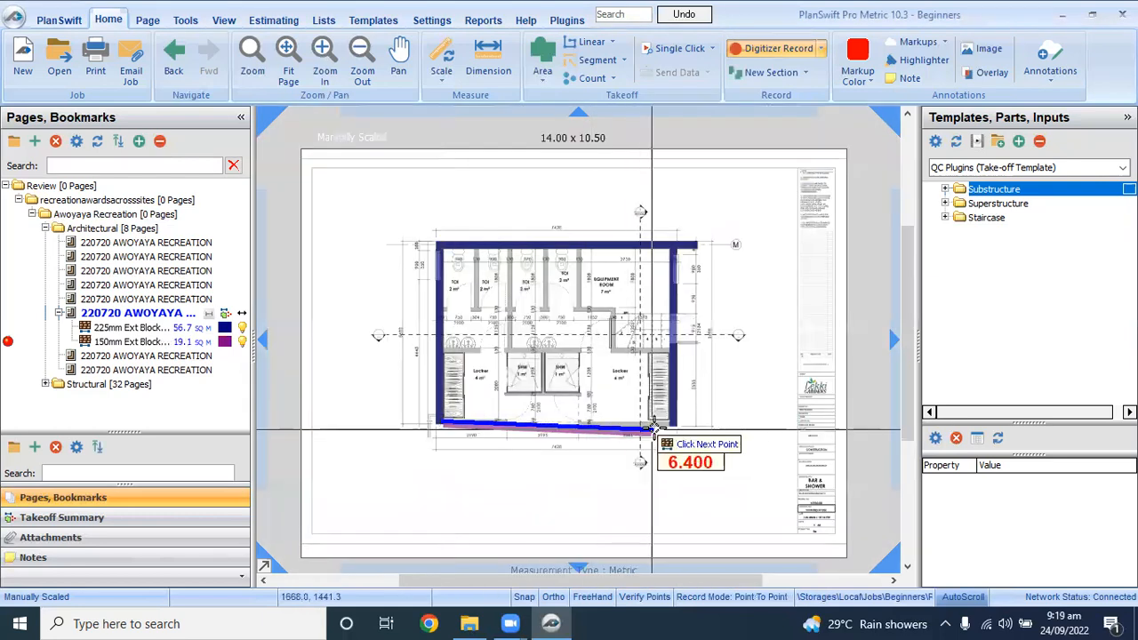
{"action": "scroll", "coordinate": [670, 426], "scroll_direction": "up", "scroll_amount": 5}
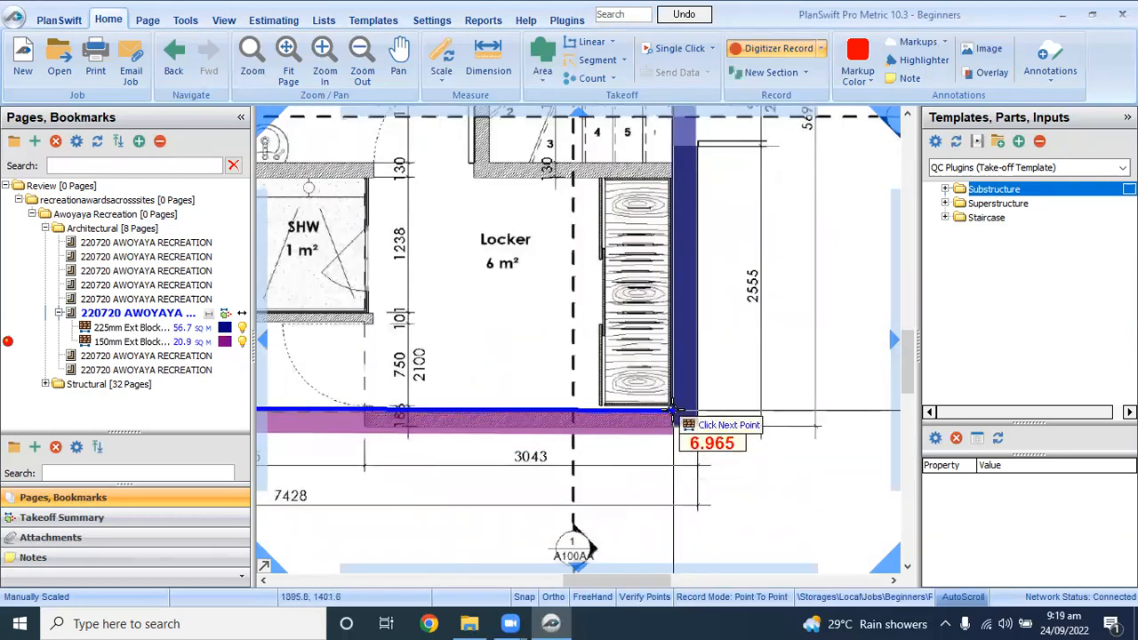
{"action": "left_click", "coordinate": [673, 411]}
{"action": "scroll", "coordinate": [673, 410], "scroll_direction": "down", "scroll_amount": 6}
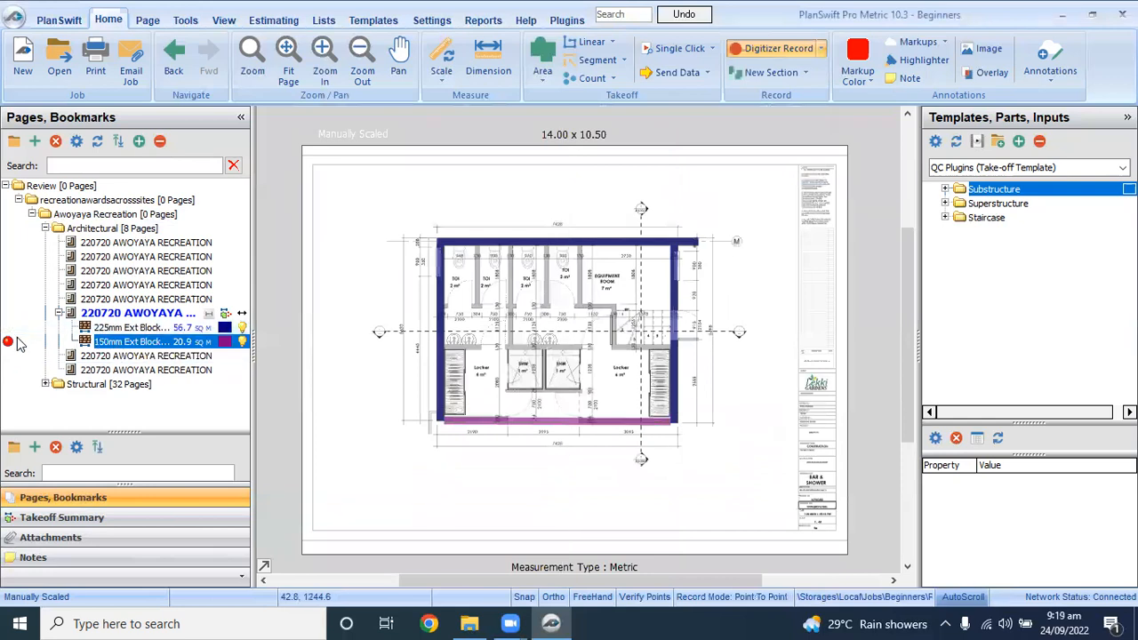
{"action": "scroll", "coordinate": [381, 433], "scroll_direction": "up", "scroll_amount": 6}
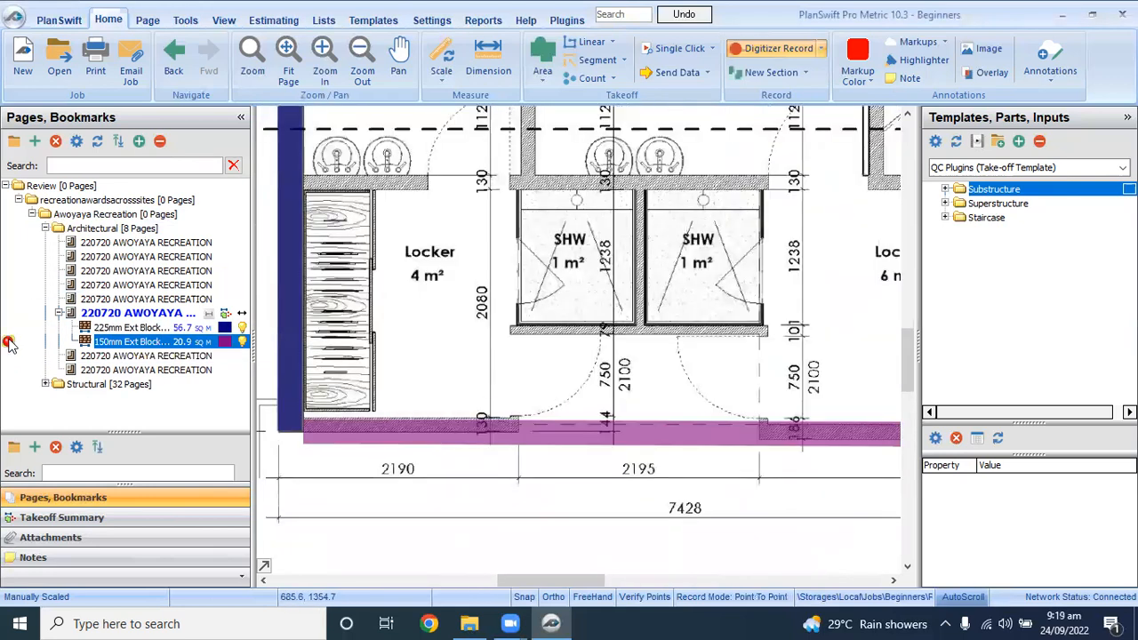
{"action": "double_click", "coordinate": [397, 421]}
{"action": "scroll", "coordinate": [566, 338], "scroll_direction": "down", "scroll_amount": 5}
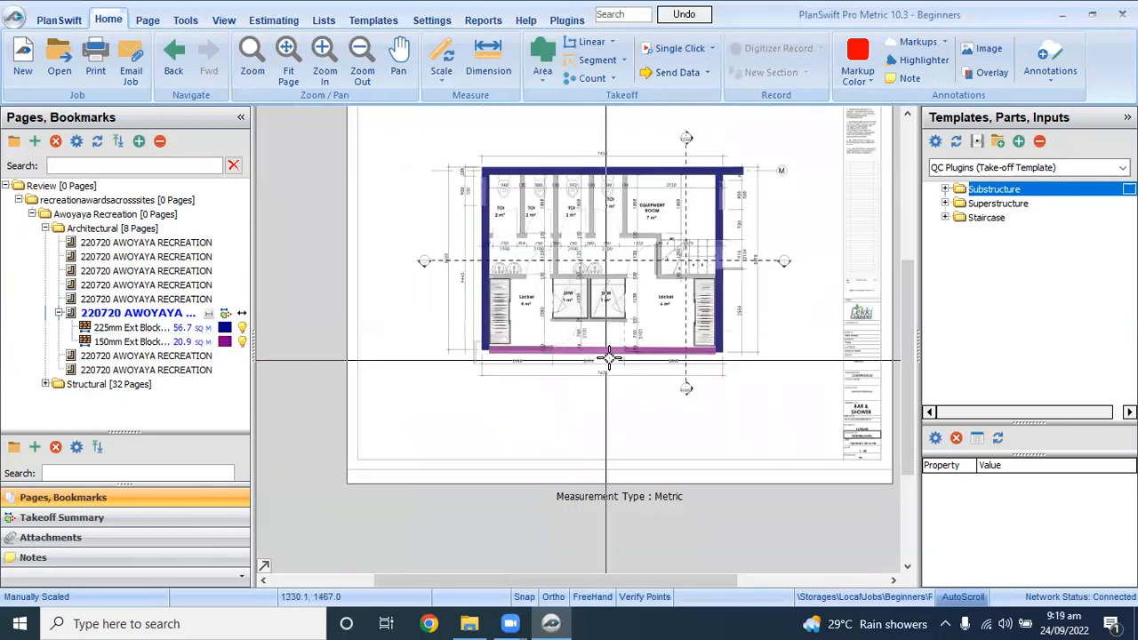
Step: Examine the traced external walls, the south door openings and the internal partitions on the Bar & Shower plan
{"action": "mouse_move", "coordinate": [607, 349]}
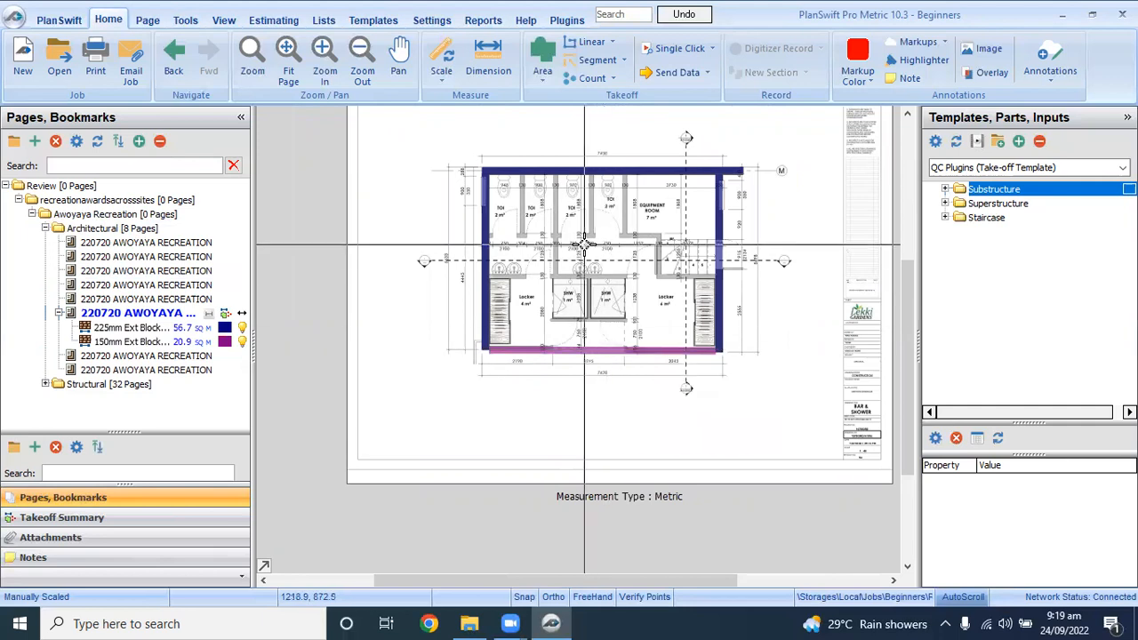
{"action": "scroll", "coordinate": [592, 330], "scroll_direction": "up", "scroll_amount": 1}
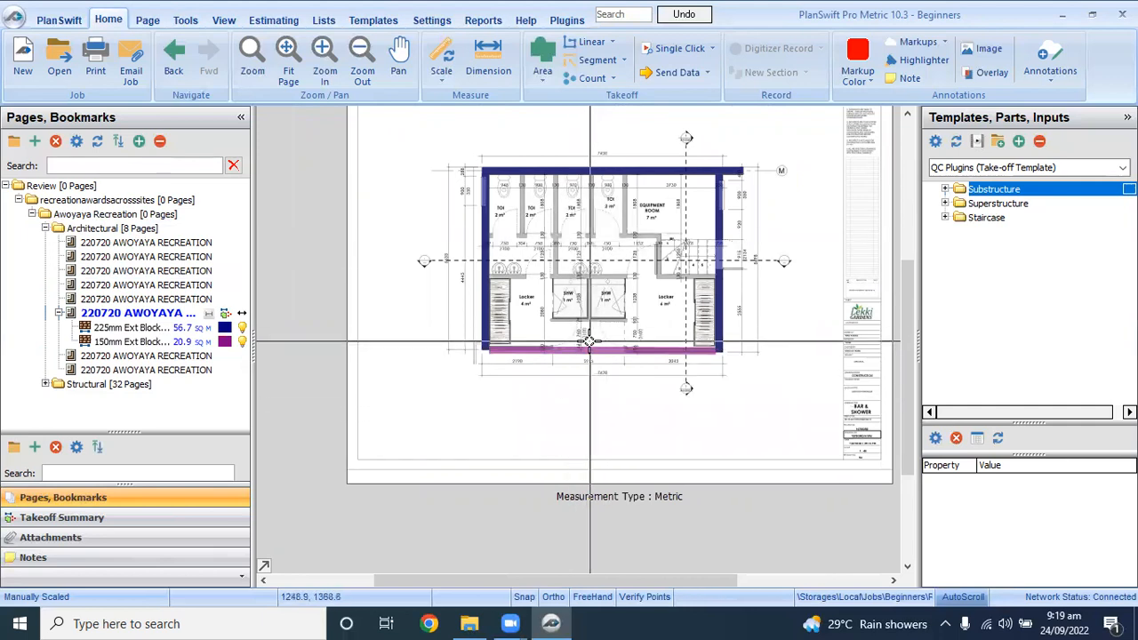
{"action": "scroll", "coordinate": [590, 374], "scroll_direction": "up", "scroll_amount": 2}
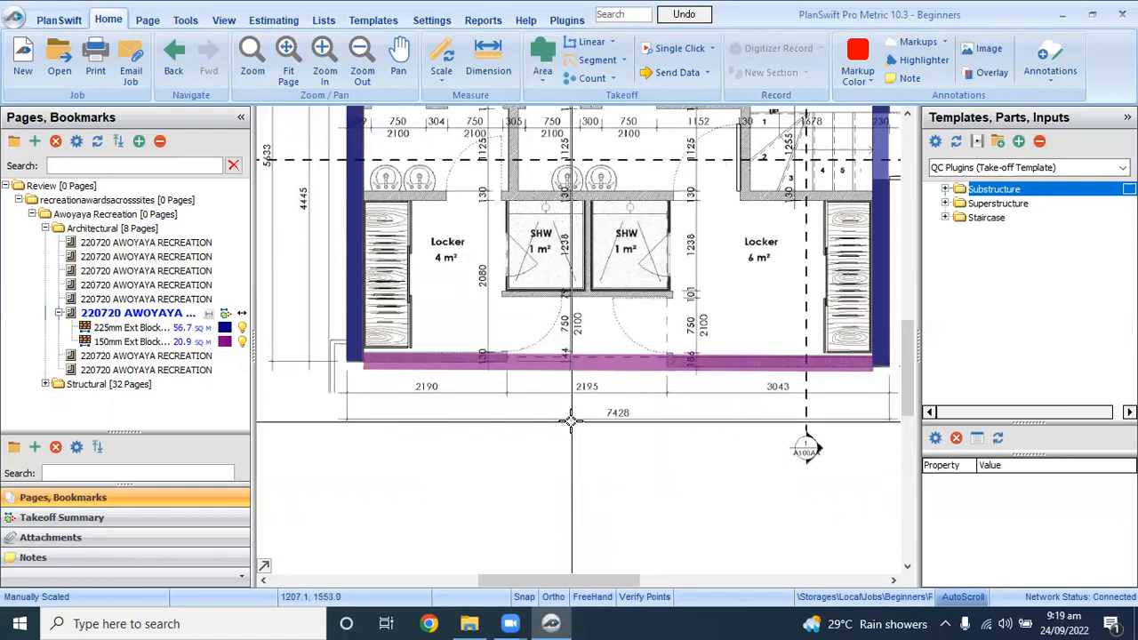
{"action": "scroll", "coordinate": [565, 419], "scroll_direction": "down", "scroll_amount": 1}
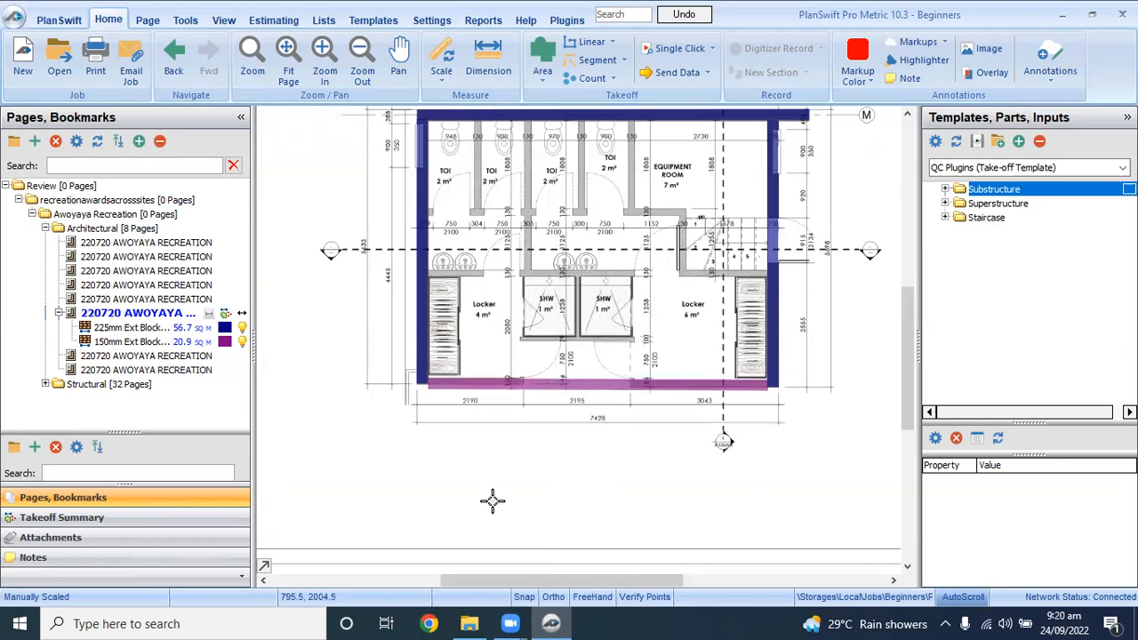
{"action": "scroll", "coordinate": [465, 323], "scroll_direction": "up", "scroll_amount": 5}
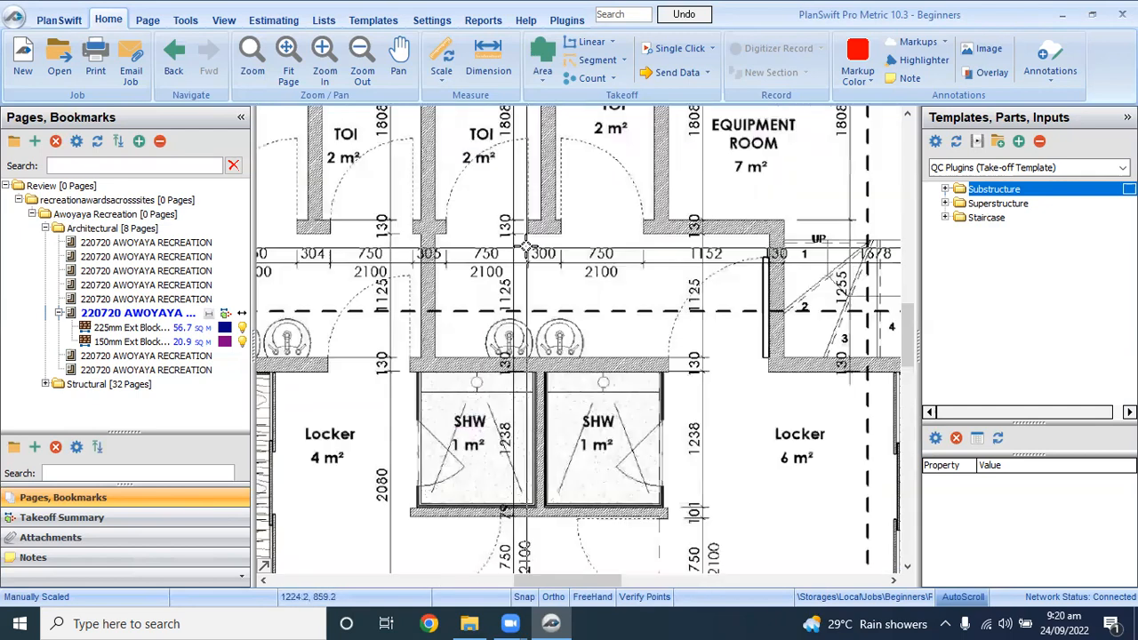
{"action": "scroll", "coordinate": [527, 252], "scroll_direction": "down", "scroll_amount": 5}
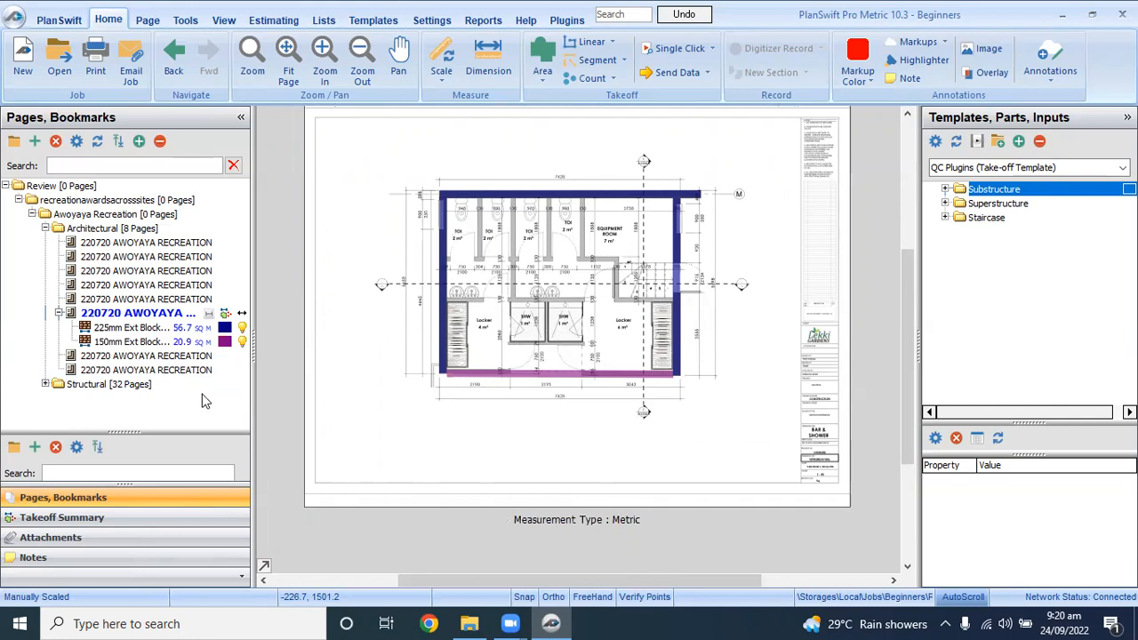
{"action": "scroll", "coordinate": [533, 294], "scroll_direction": "up", "scroll_amount": 1}
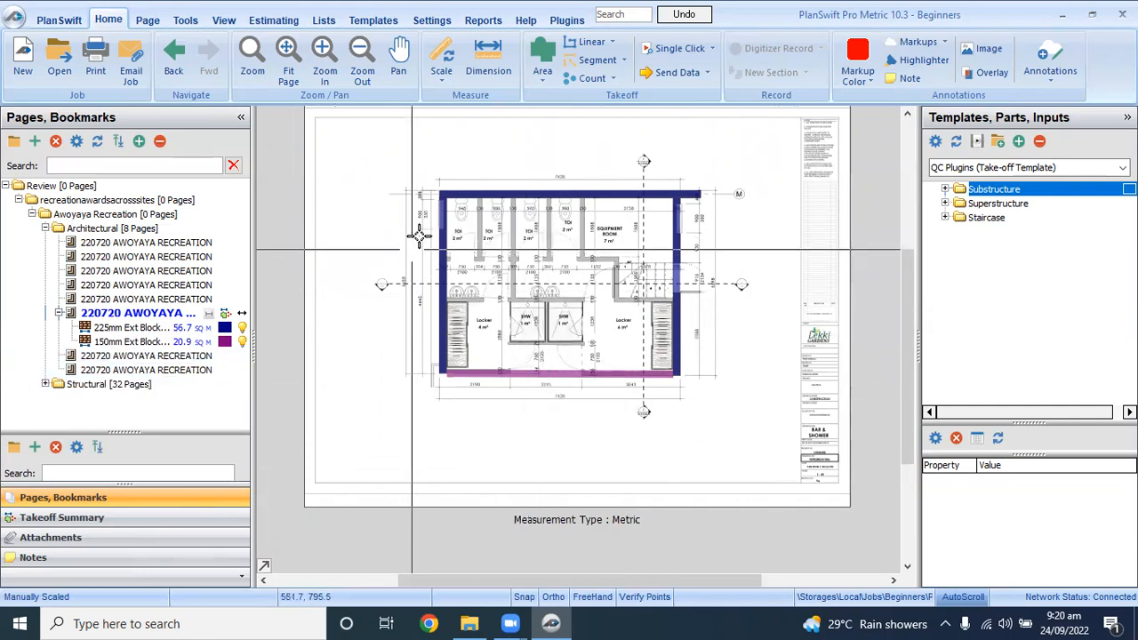
{"action": "scroll", "coordinate": [507, 227], "scroll_direction": "up", "scroll_amount": 2}
{"action": "scroll", "coordinate": [511, 260], "scroll_direction": "down", "scroll_amount": 2}
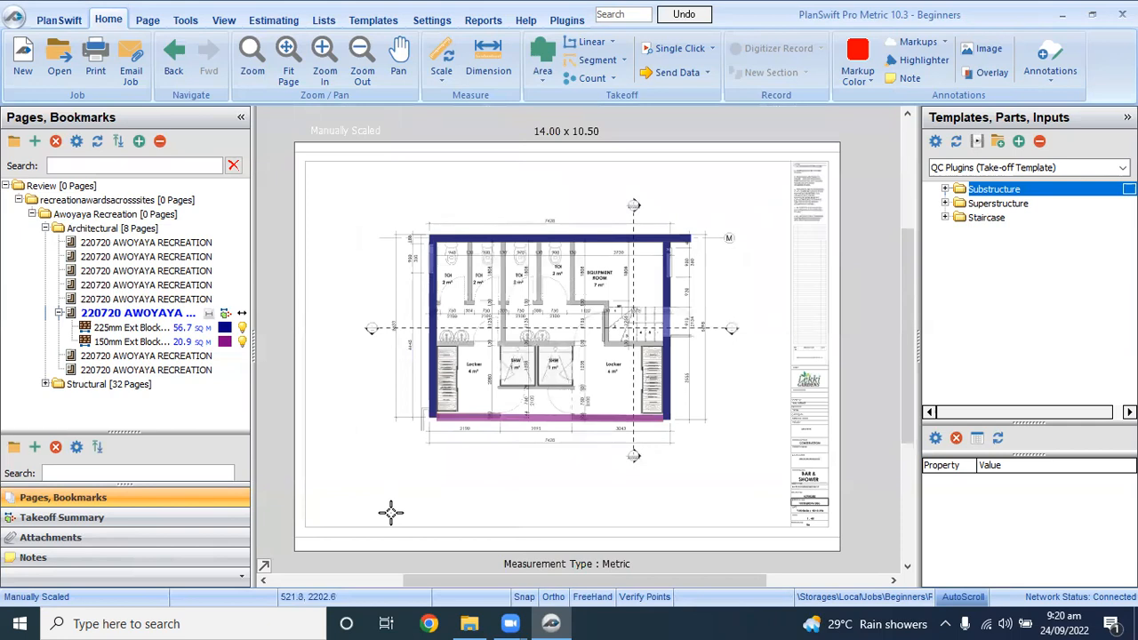
Step: Open the Default estimate and export its takeoff items to Excel, retrying the export if it fails
{"action": "left_click", "coordinate": [270, 23]}
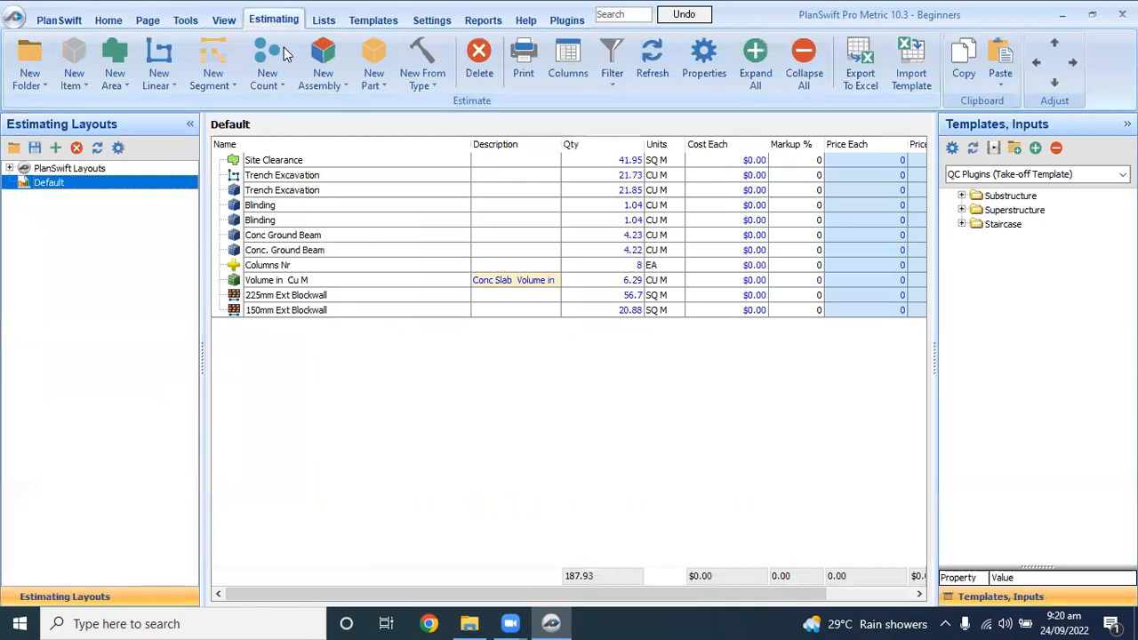
{"action": "left_click", "coordinate": [303, 206]}
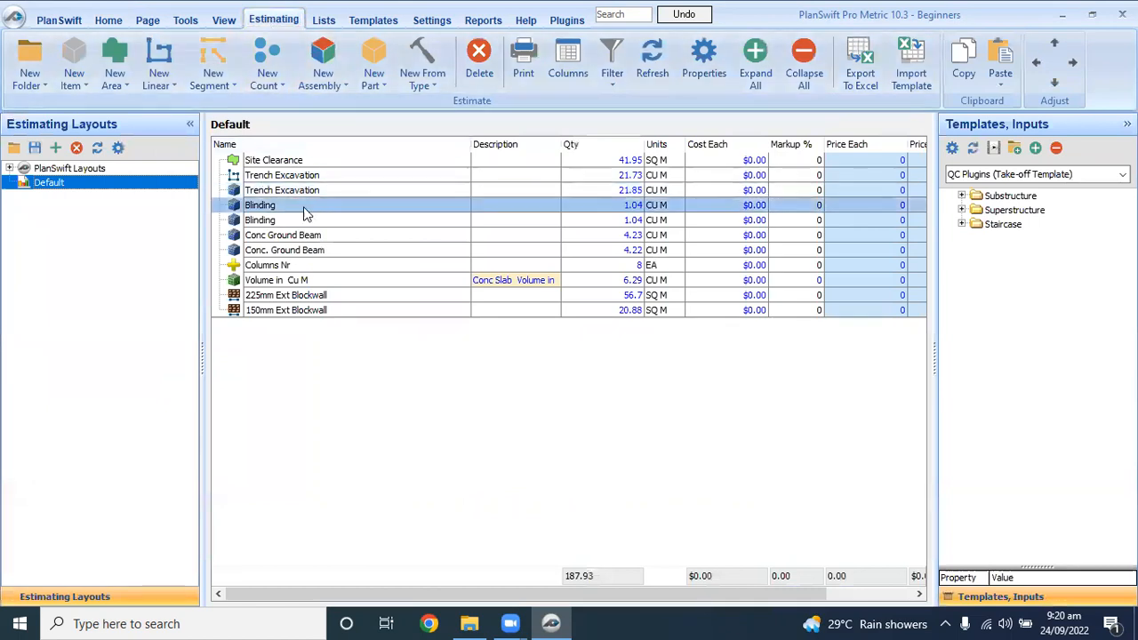
{"action": "left_click", "coordinate": [751, 159]}
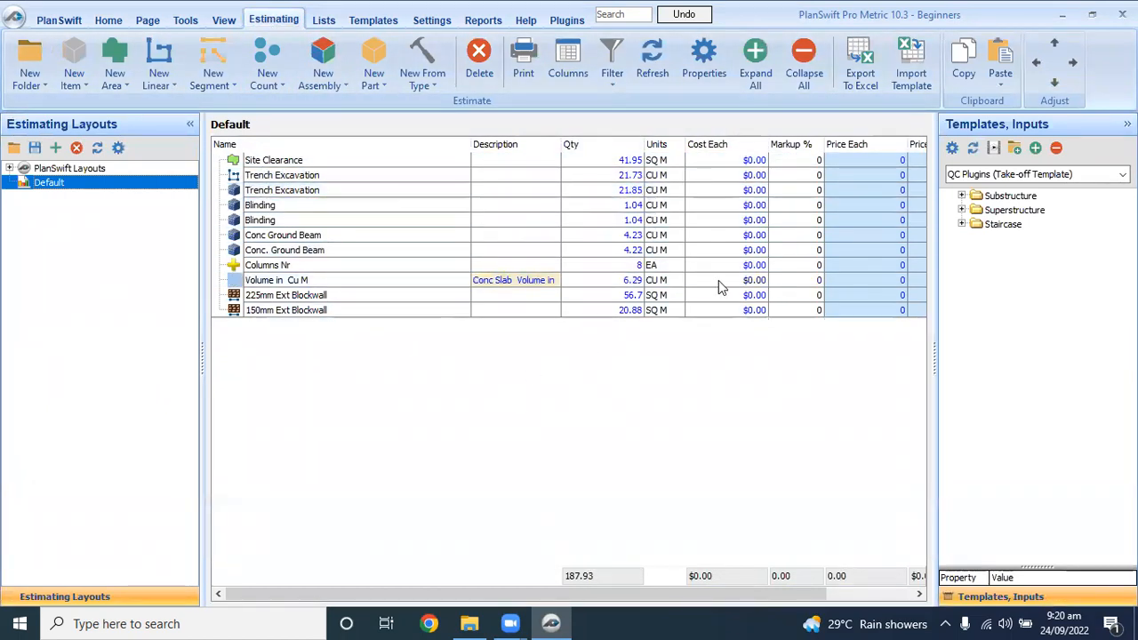
{"action": "left_click", "coordinate": [867, 56]}
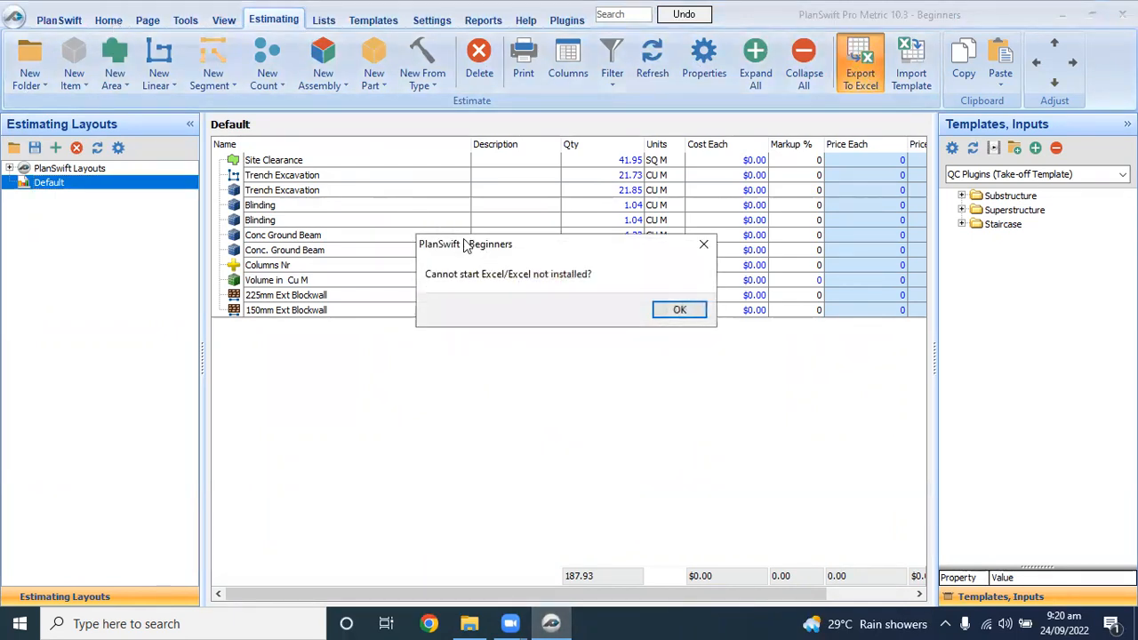
{"action": "left_click", "coordinate": [678, 313]}
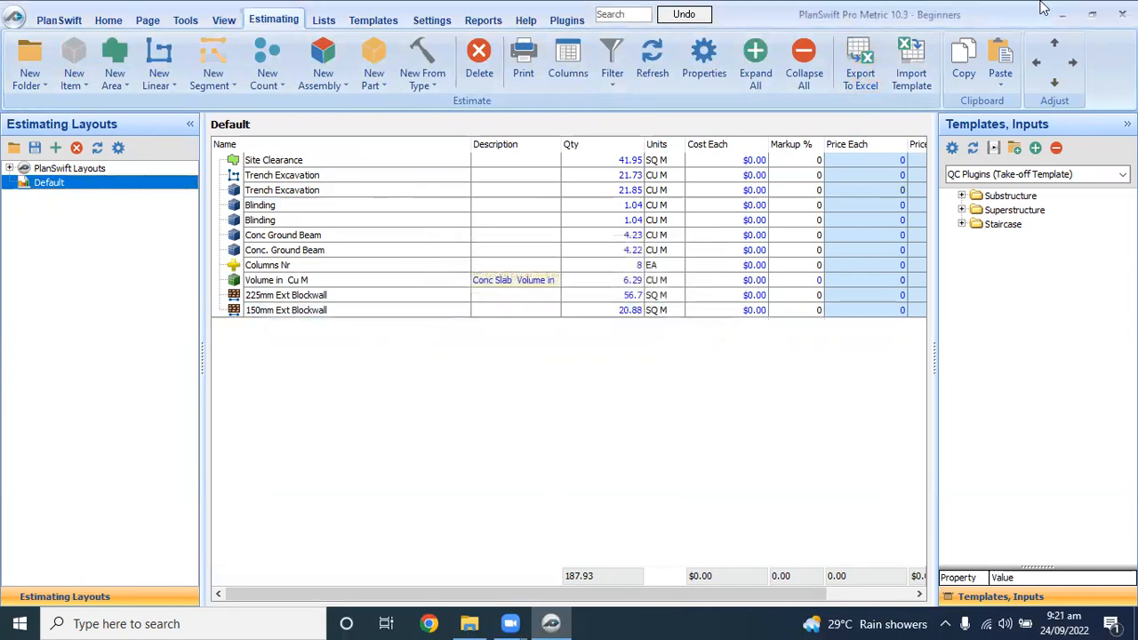
{"action": "left_click", "coordinate": [854, 70]}
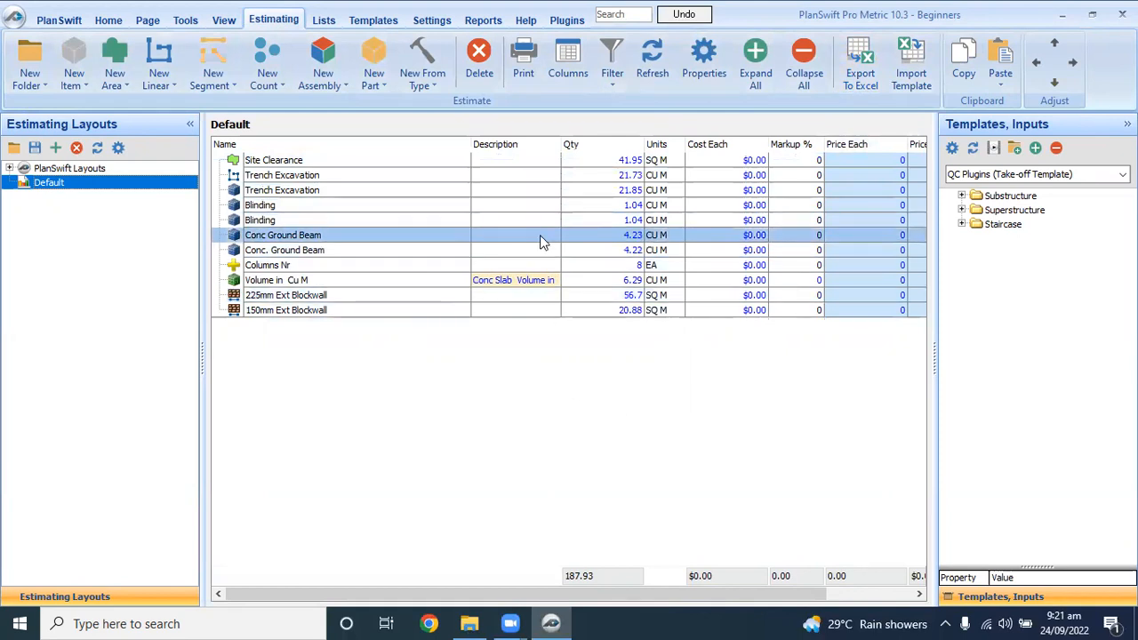
{"action": "left_click", "coordinate": [871, 59]}
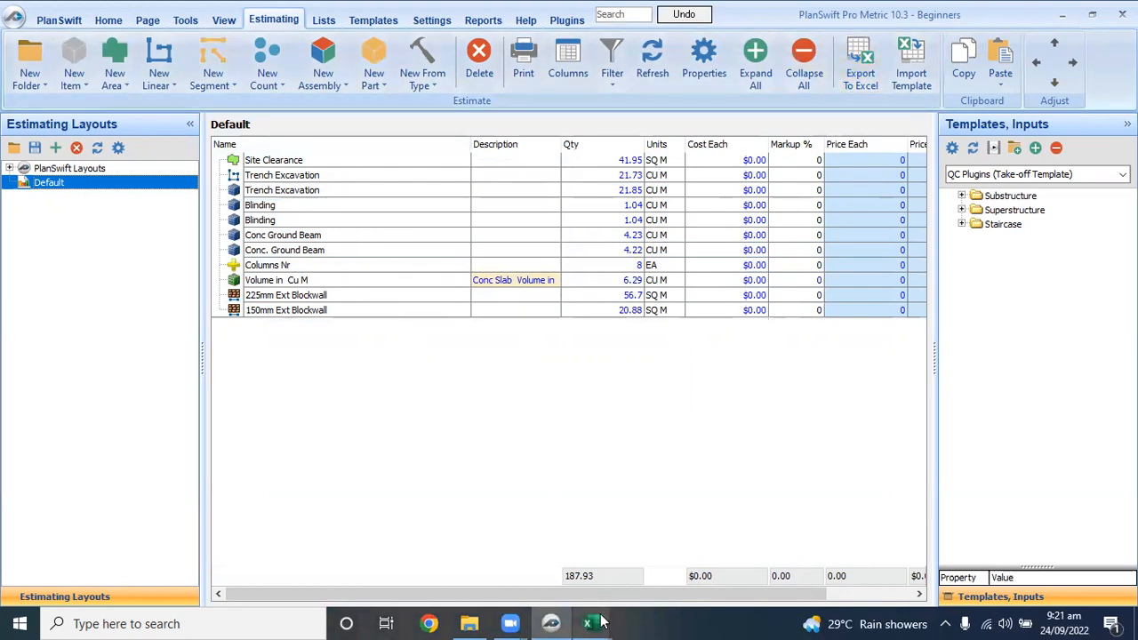
Step: Look over the two exported estimate sheets in Excel
{"action": "mouse_move", "coordinate": [595, 623]}
{"action": "left_click", "coordinate": [525, 573]}
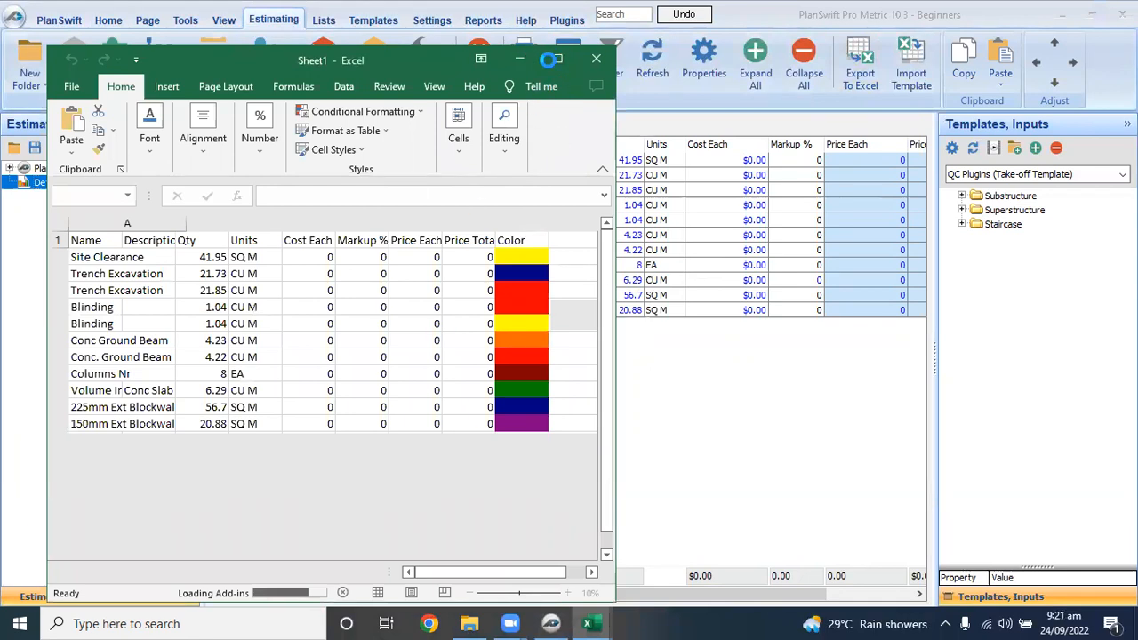
{"action": "left_click", "coordinate": [741, 374]}
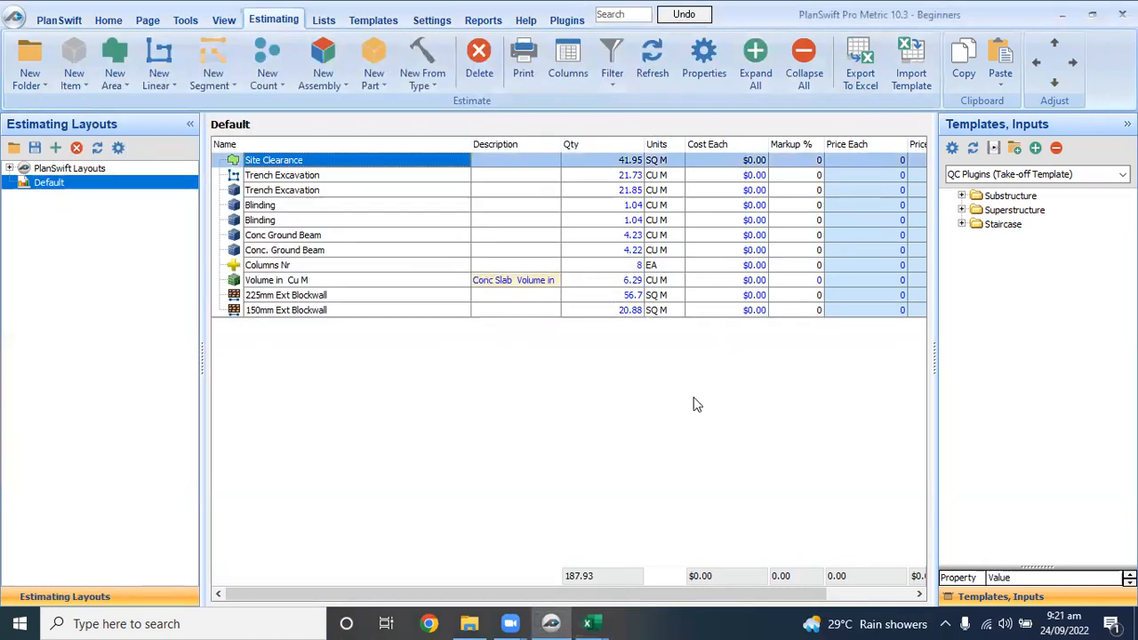
{"action": "left_click", "coordinate": [1066, 15]}
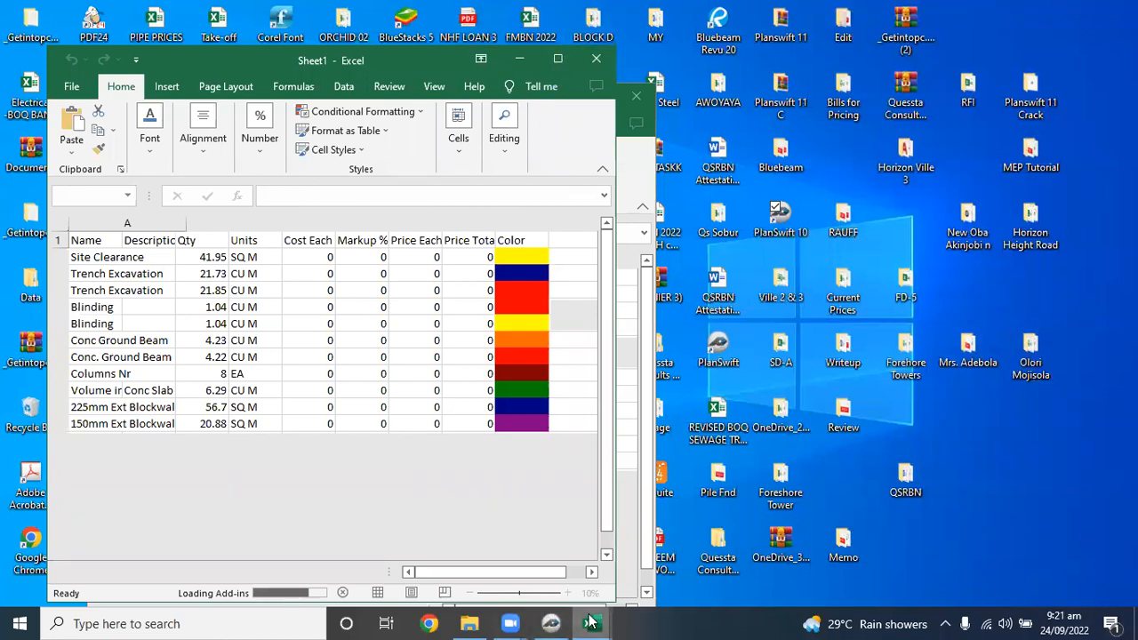
{"action": "mouse_move", "coordinate": [587, 623]}
{"action": "left_click", "coordinate": [627, 591]}
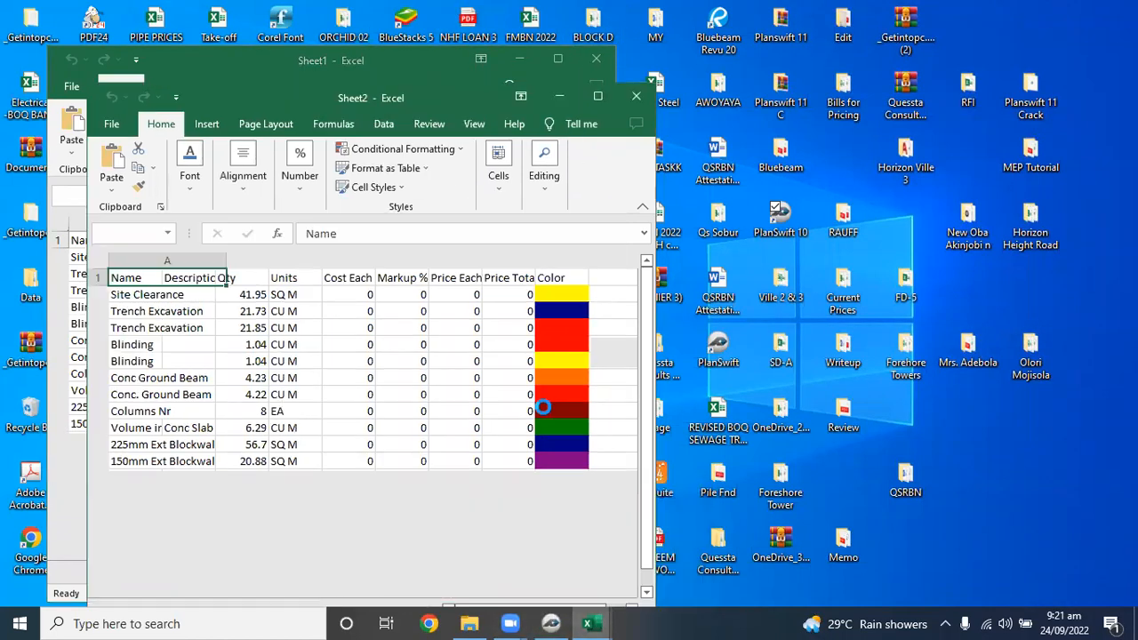
Step: Switch back to PlanSwift and inspect the 225mm Ext Blockwall takeoff on the Bar & Shower plan
{"action": "left_click", "coordinate": [553, 624]}
{"action": "left_click", "coordinate": [108, 19]}
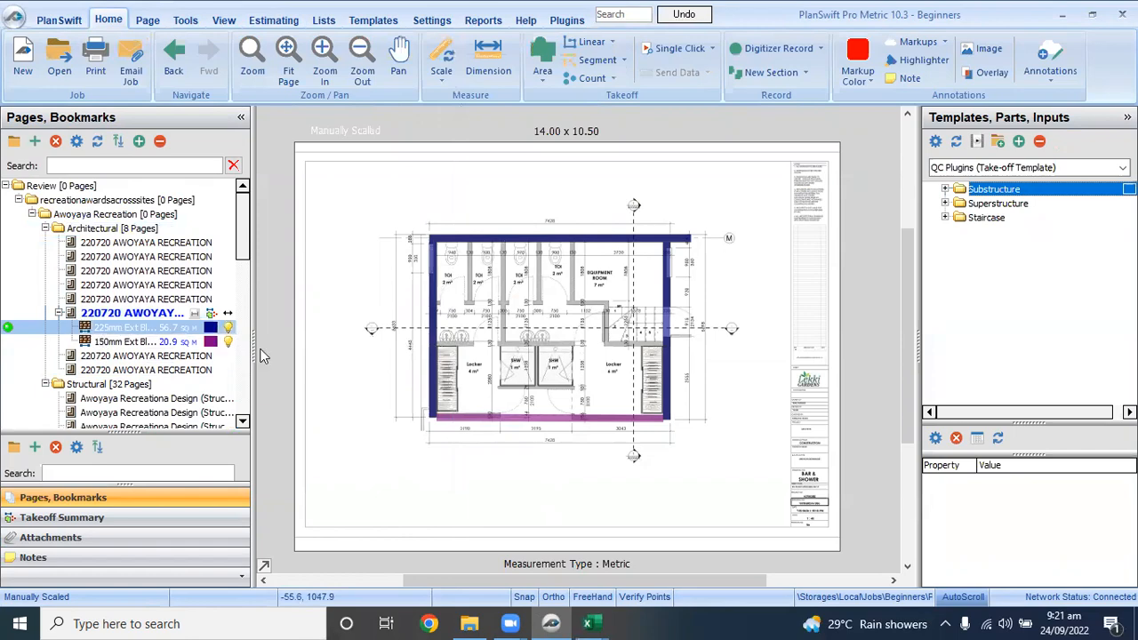
{"action": "left_click", "coordinate": [124, 327]}
{"action": "scroll", "coordinate": [442, 302], "scroll_direction": "up", "scroll_amount": 2}
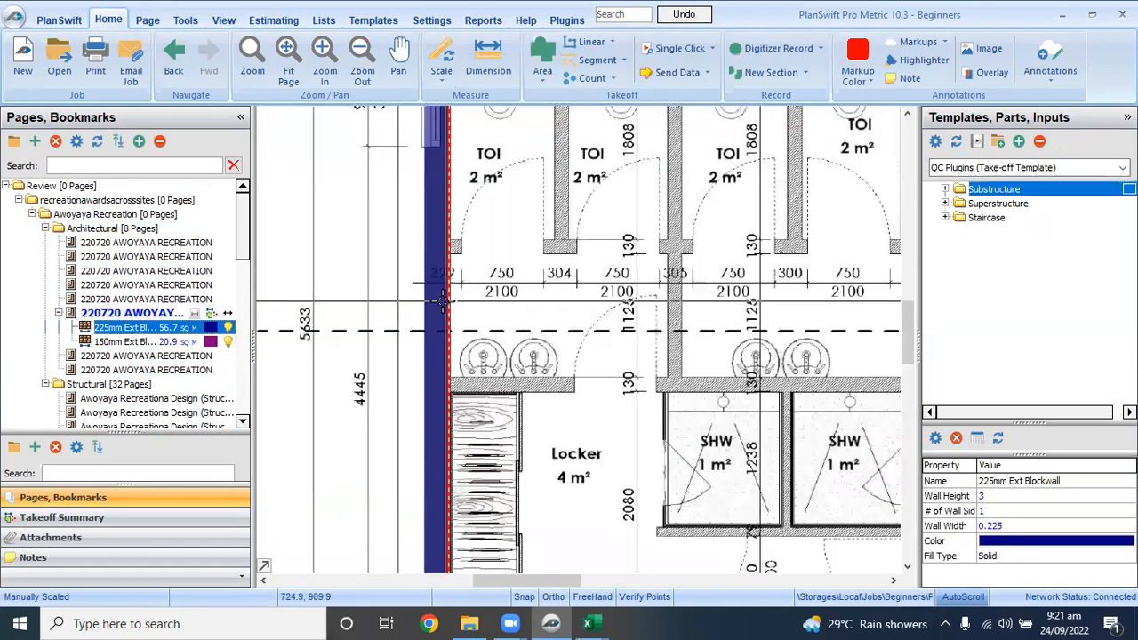
{"action": "scroll", "coordinate": [442, 303], "scroll_direction": "down", "scroll_amount": 3}
{"action": "scroll", "coordinate": [462, 302], "scroll_direction": "up", "scroll_amount": 1}
{"action": "scroll", "coordinate": [498, 400], "scroll_direction": "down", "scroll_amount": 2}
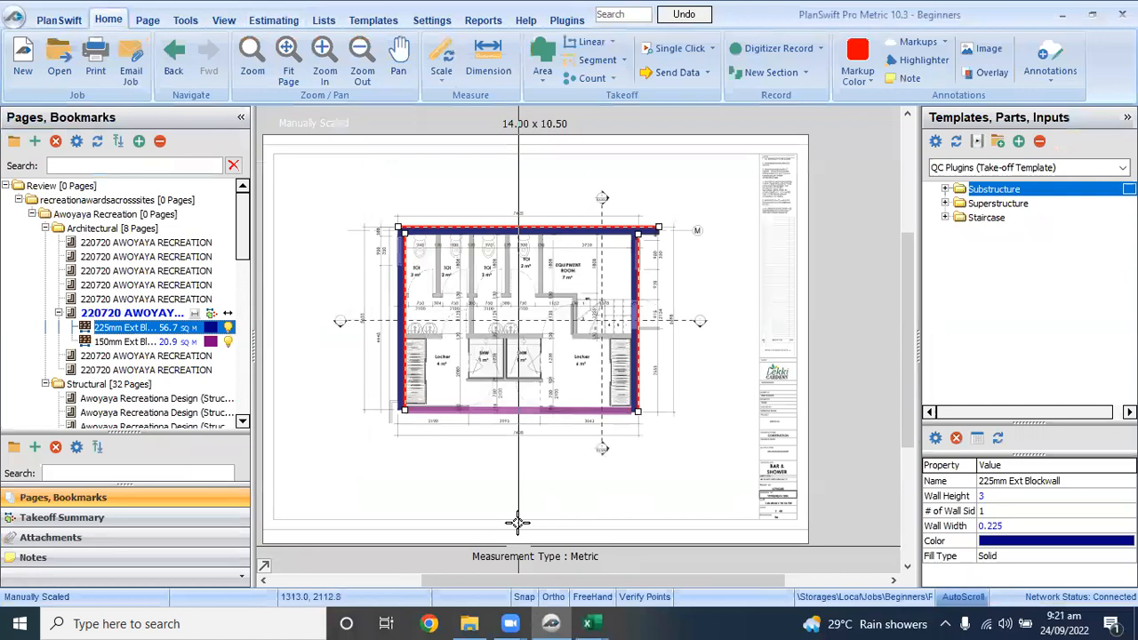
Step: Switch to the exported Sheet1 workbook in Excel, maximize it and review the listed quantities
{"action": "mouse_move", "coordinate": [587, 624]}
{"action": "left_click", "coordinate": [539, 569]}
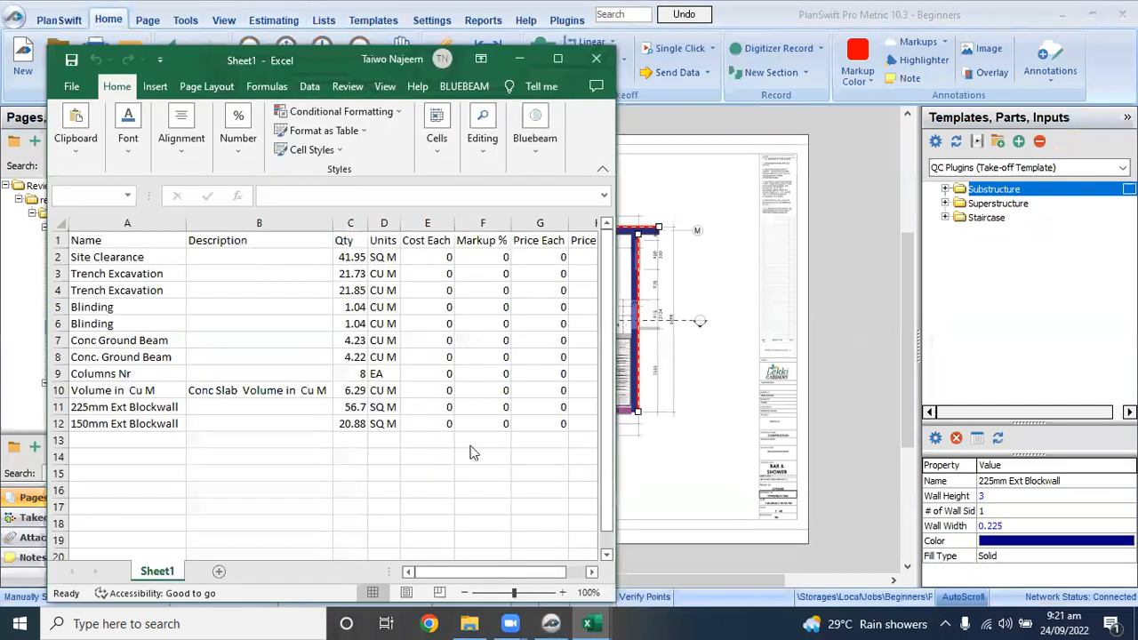
{"action": "left_click", "coordinate": [557, 58]}
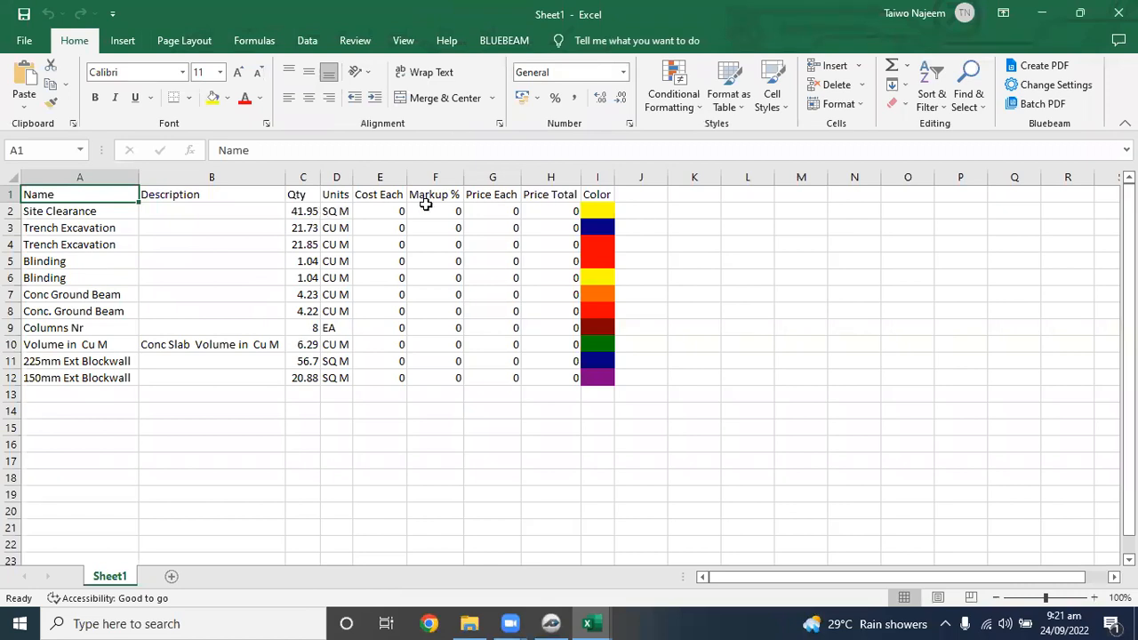
{"action": "scroll", "coordinate": [244, 317], "scroll_direction": "down", "scroll_amount": 2}
{"action": "scroll", "coordinate": [243, 317], "scroll_direction": "up", "scroll_amount": 2}
Step: Delete columns E to J, covering Cost Each, Markup %, Price Each, Price Total and Color
{"action": "left_click_drag", "start_coordinate": [379, 177], "coordinate": [645, 178]}
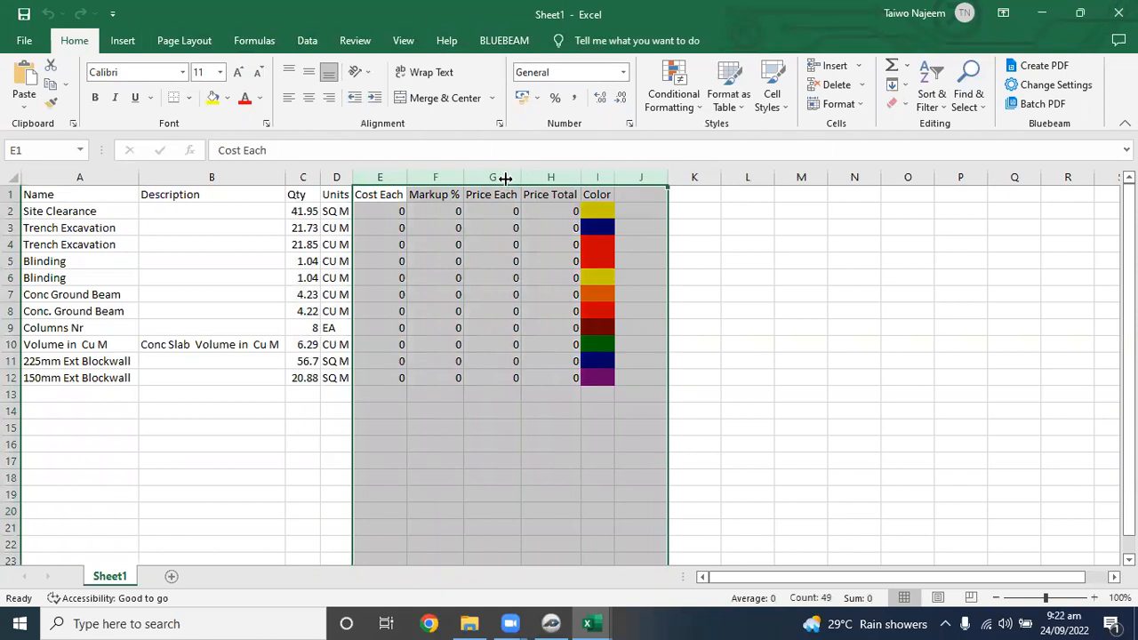
{"action": "right_click", "coordinate": [505, 178]}
{"action": "left_click", "coordinate": [575, 339]}
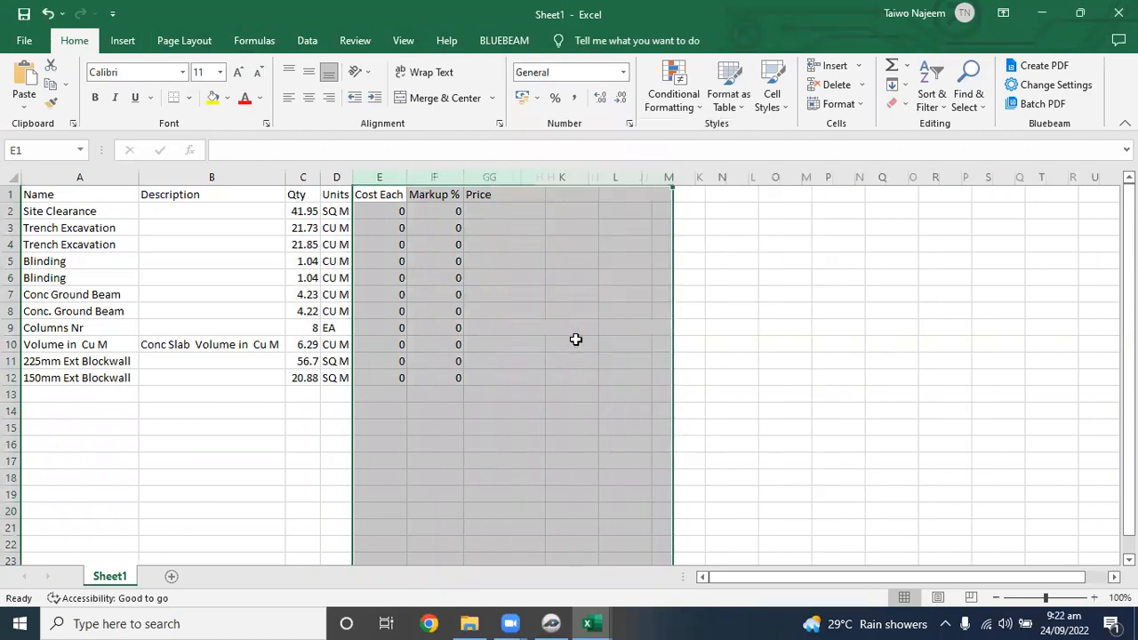
{"action": "left_click", "coordinate": [302, 411]}
Step: Try inserting a blank column before the Qty column and undo the insertion
{"action": "right_click", "coordinate": [302, 177]}
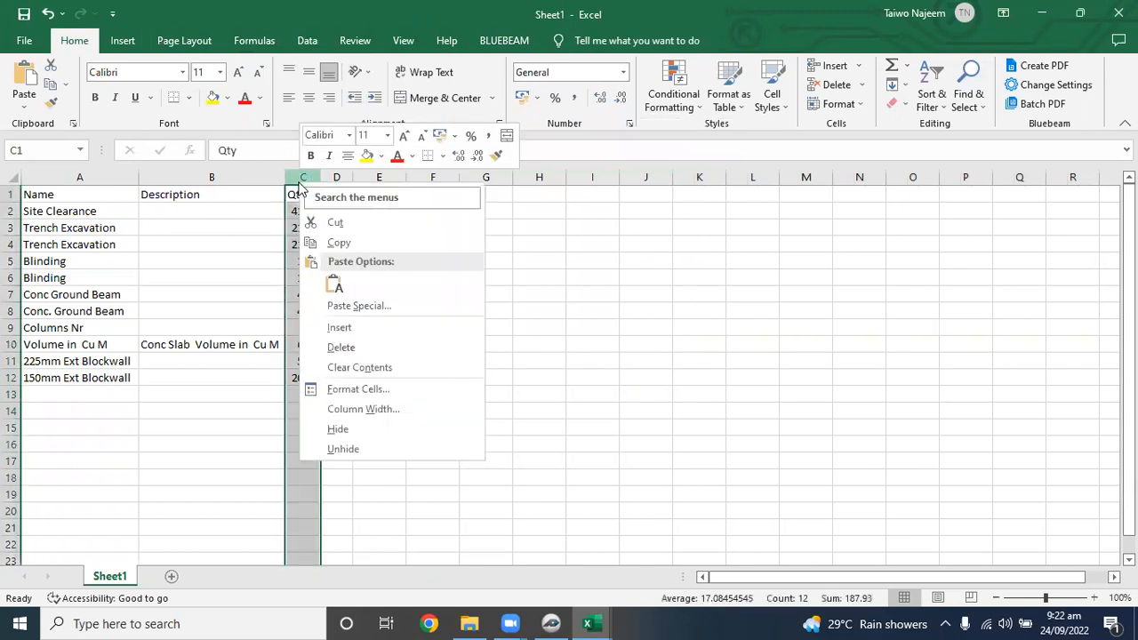
{"action": "key", "text": "Escape"}
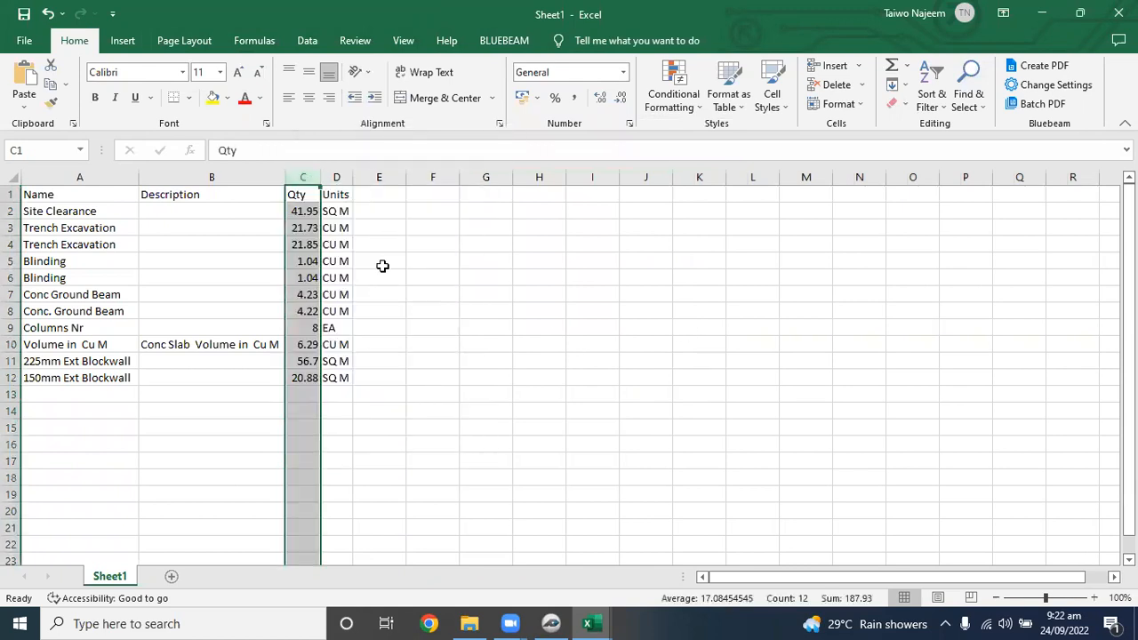
{"action": "right_click", "coordinate": [302, 170]}
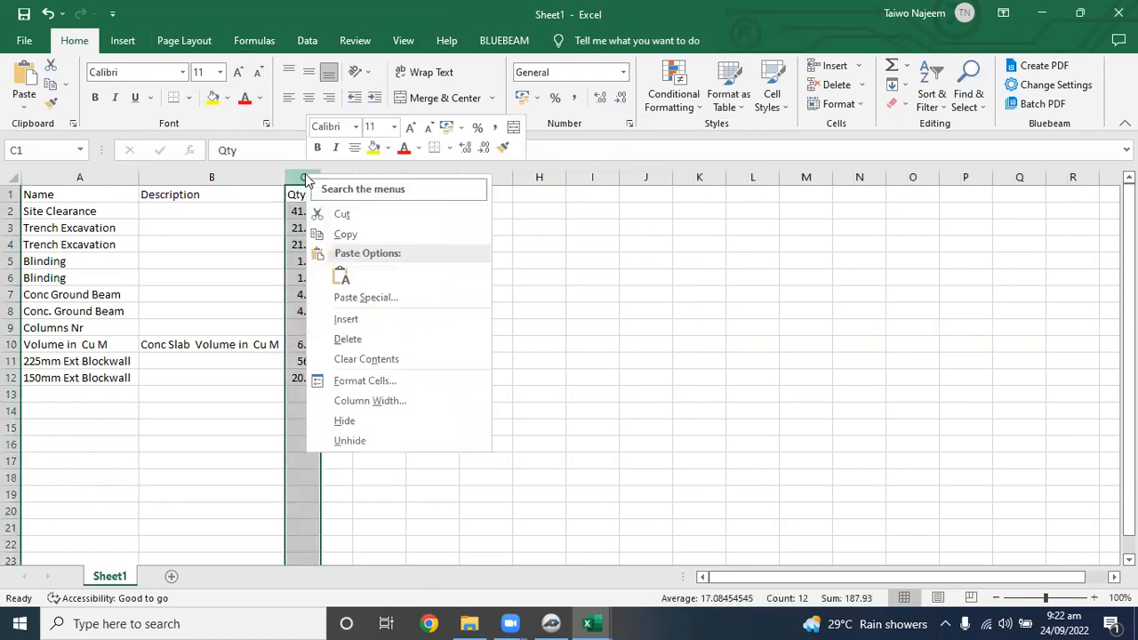
{"action": "left_click", "coordinate": [363, 317]}
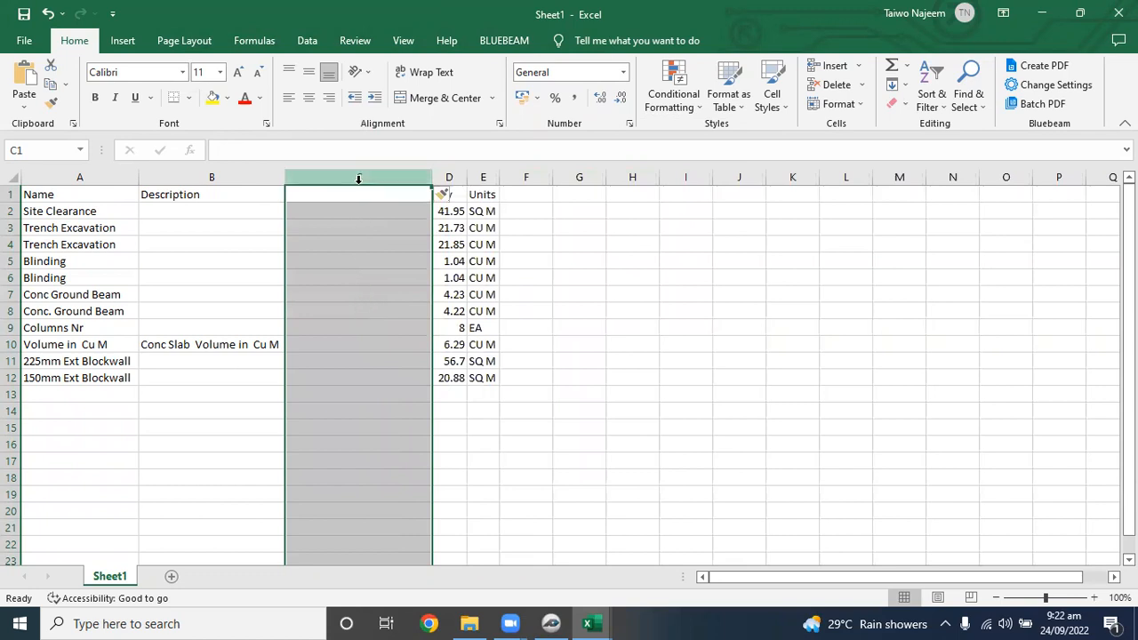
{"action": "key", "text": "ctrl+z"}
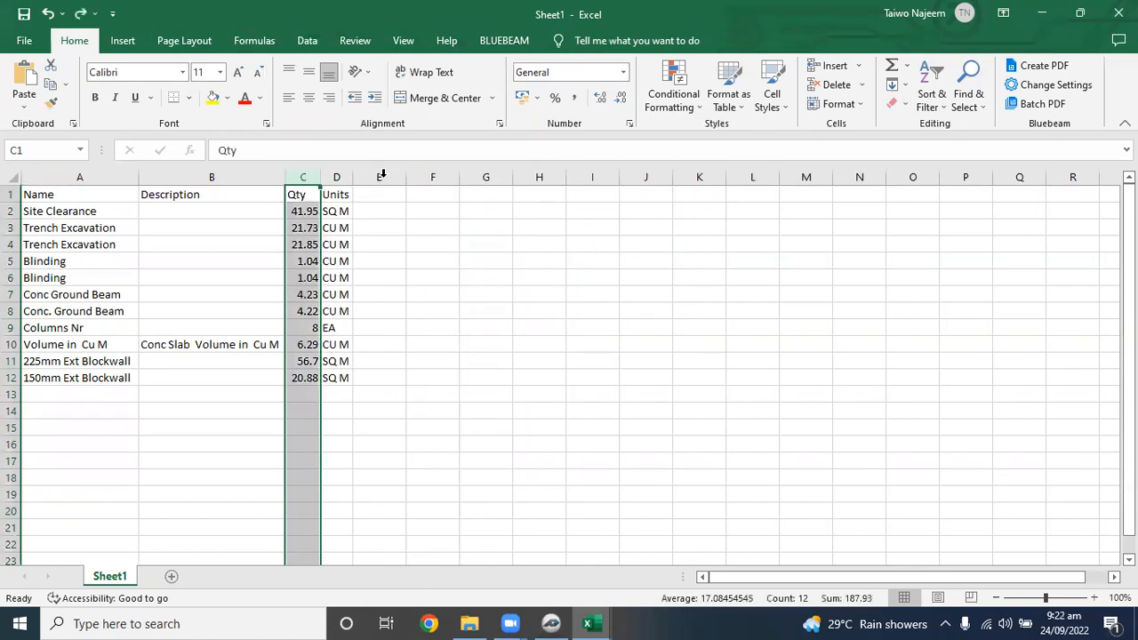
Step: Insert a blank column between the Qty and Units columns
{"action": "left_click", "coordinate": [336, 177]}
{"action": "right_click", "coordinate": [340, 179]}
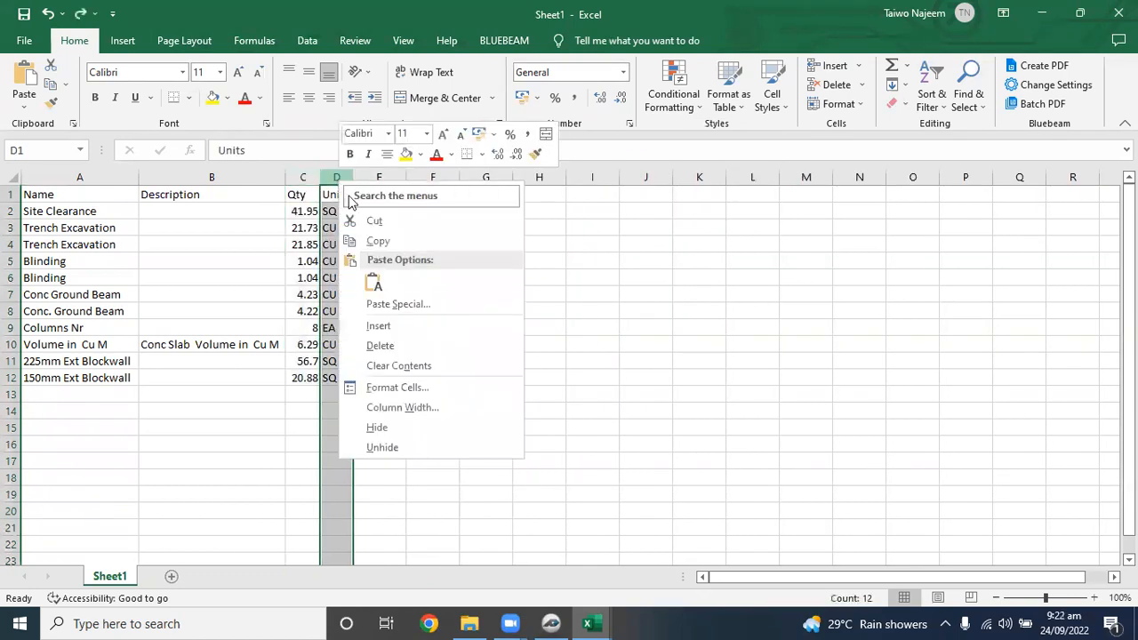
{"action": "left_click", "coordinate": [391, 328]}
{"action": "left_click", "coordinate": [337, 411]}
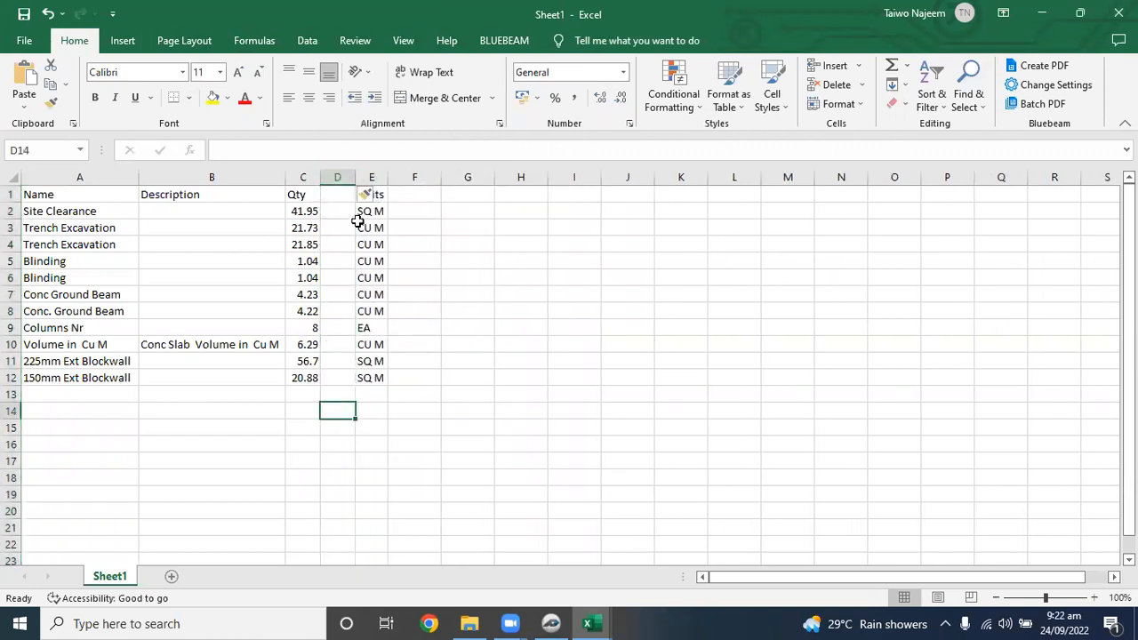
{"action": "scroll", "coordinate": [262, 361], "scroll_direction": "down", "scroll_amount": 2}
{"action": "scroll", "coordinate": [251, 358], "scroll_direction": "up", "scroll_amount": 2}
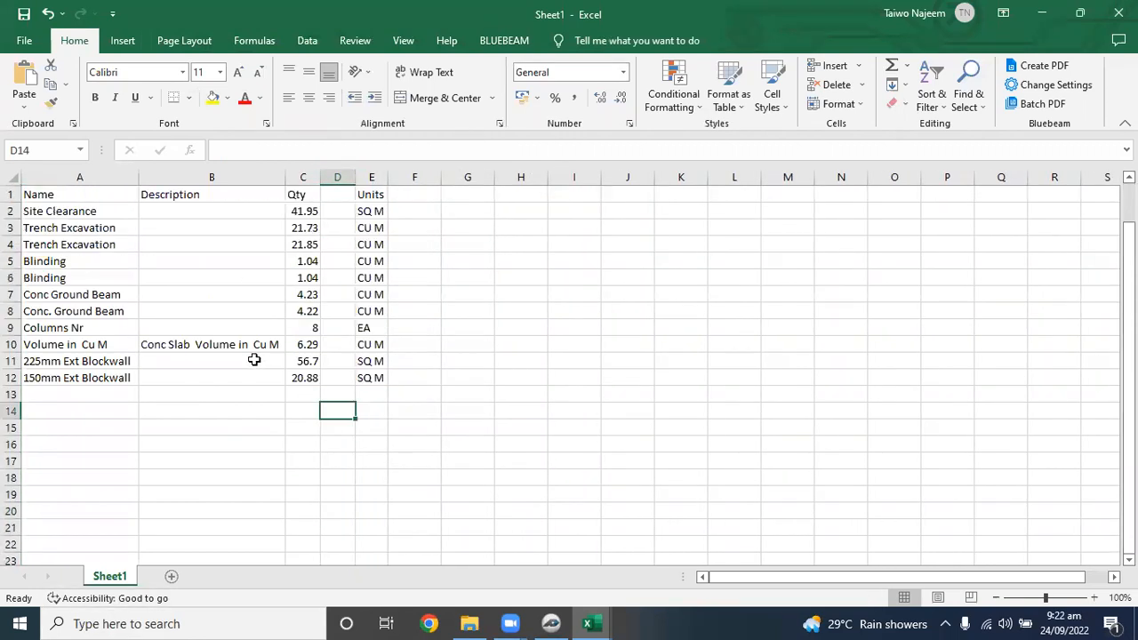
Step: Minimize the Excel sheet and examine the blockwall takeoffs on the Bar & Shower plan in PlanSwift
{"action": "left_click", "coordinate": [1042, 13]}
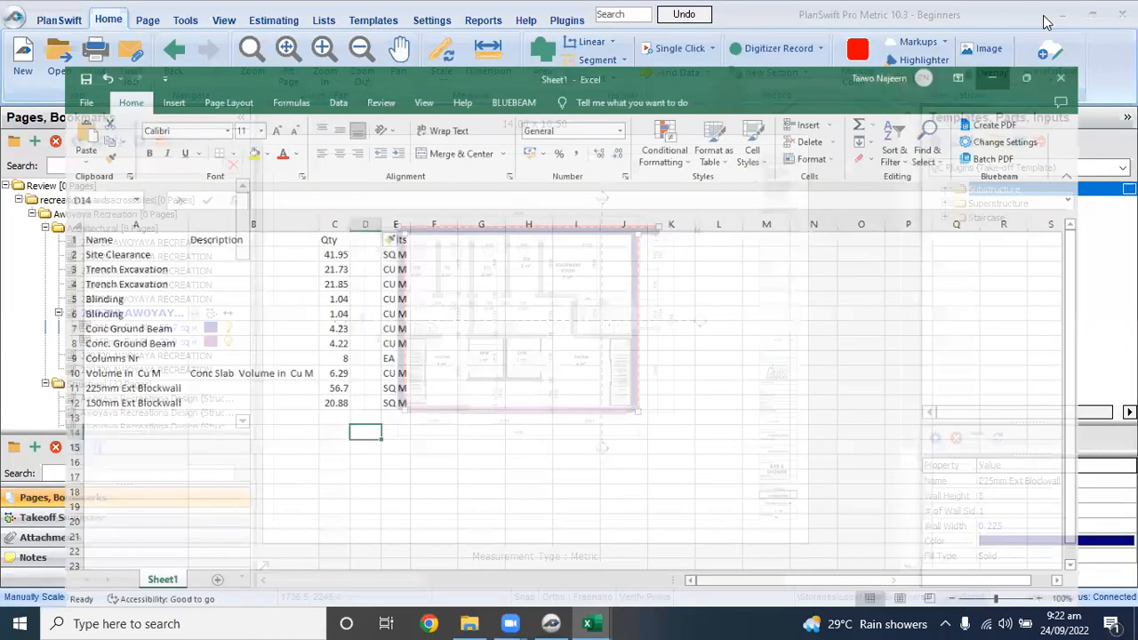
{"action": "scroll", "coordinate": [756, 271], "scroll_direction": "up", "scroll_amount": 1}
{"action": "scroll", "coordinate": [621, 216], "scroll_direction": "down", "scroll_amount": 2}
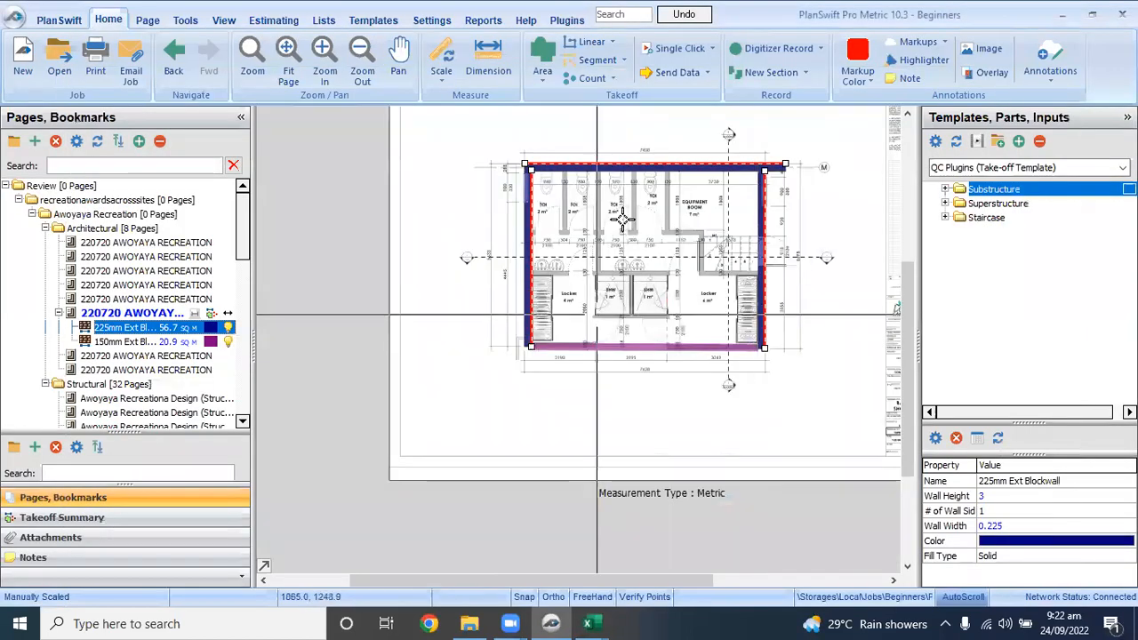
{"action": "scroll", "coordinate": [622, 204], "scroll_direction": "up", "scroll_amount": 3}
{"action": "scroll", "coordinate": [547, 261], "scroll_direction": "up", "scroll_amount": 2}
{"action": "scroll", "coordinate": [547, 261], "scroll_direction": "down", "scroll_amount": 5}
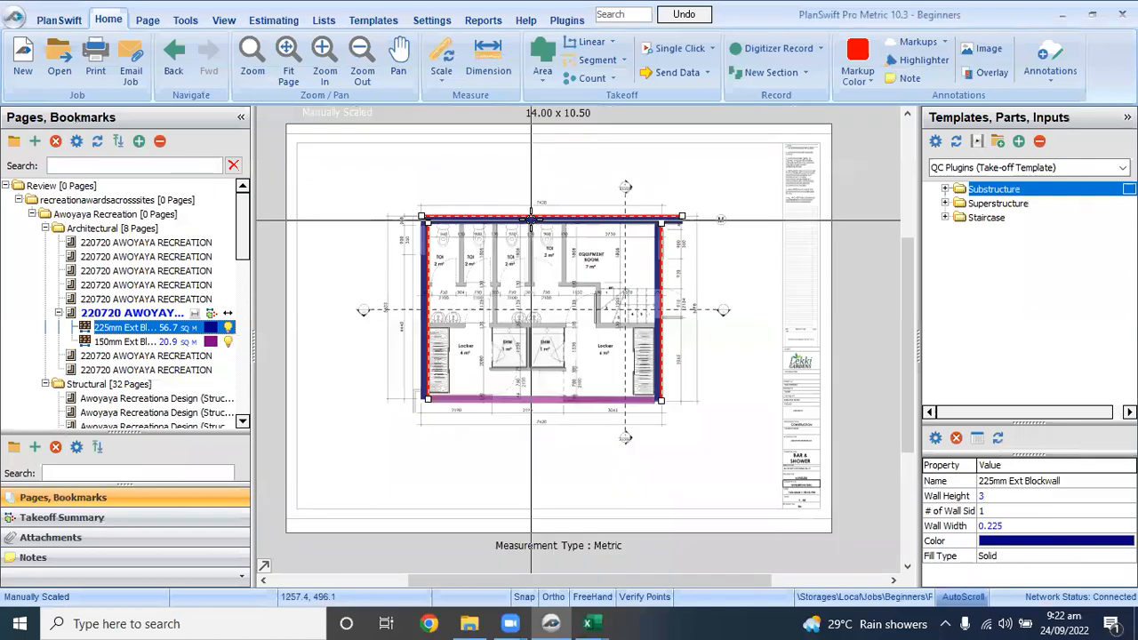
{"action": "scroll", "coordinate": [547, 260], "scroll_direction": "up", "scroll_amount": 2}
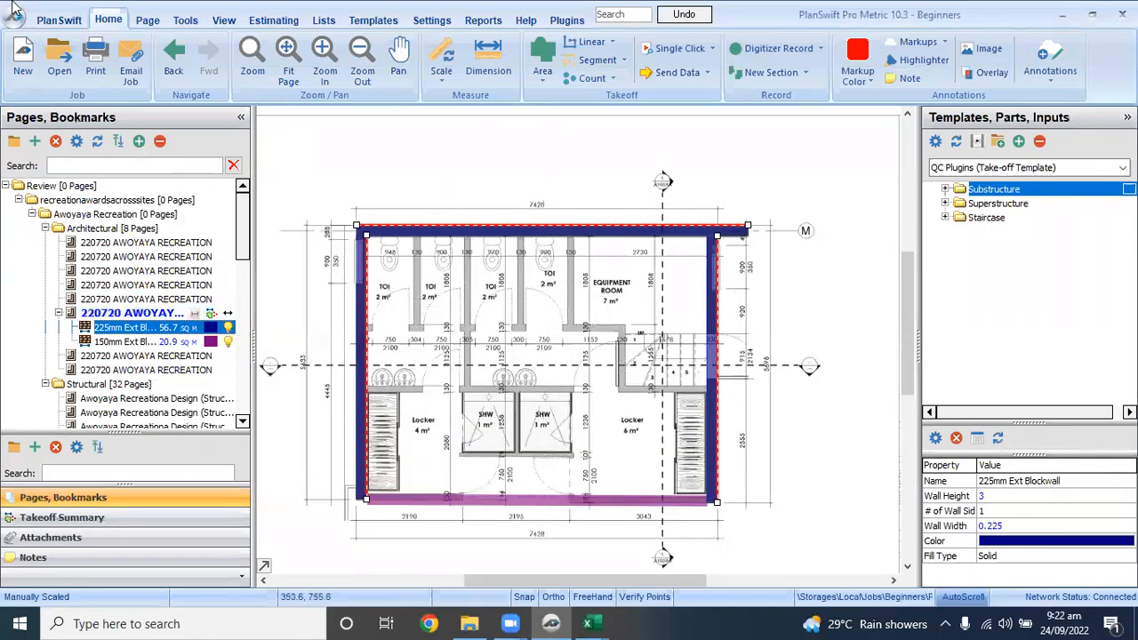